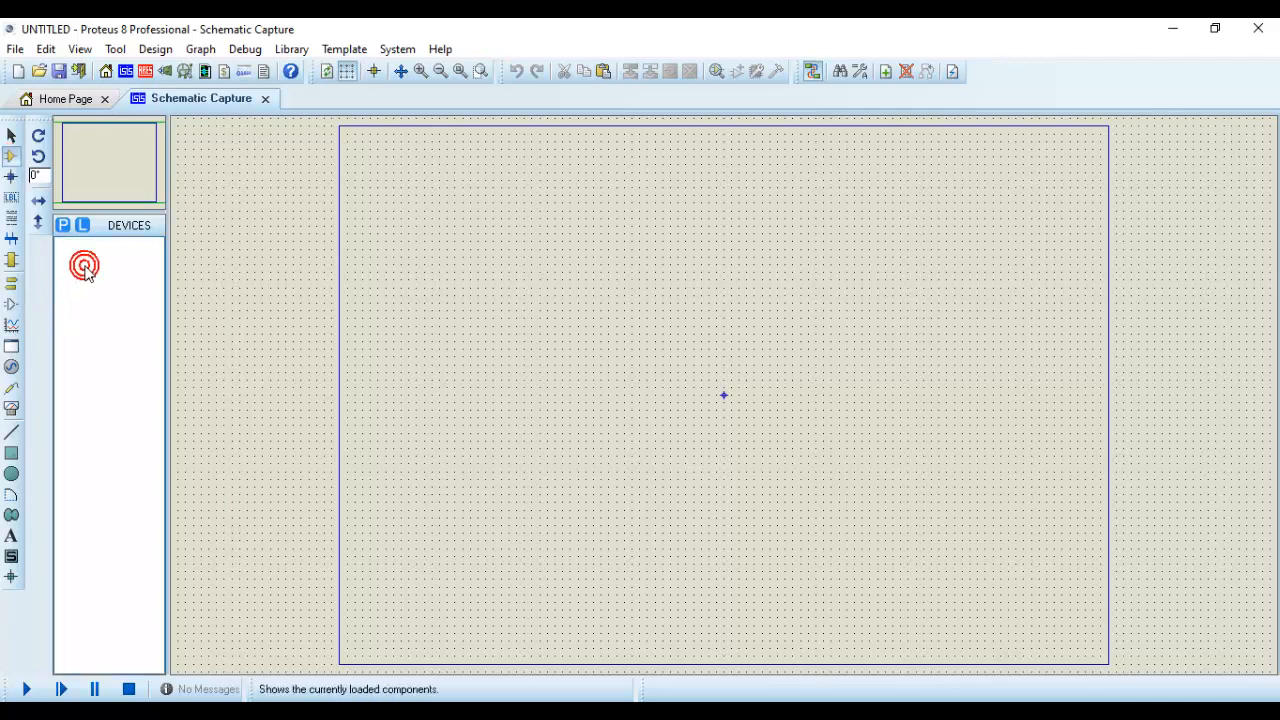
Look through the component categories in the device library and close it without picking a part
{"action": "left_click", "coordinate": [63, 225]}
{"action": "left_click", "coordinate": [266, 257]}
{"action": "left_click", "coordinate": [326, 279]}
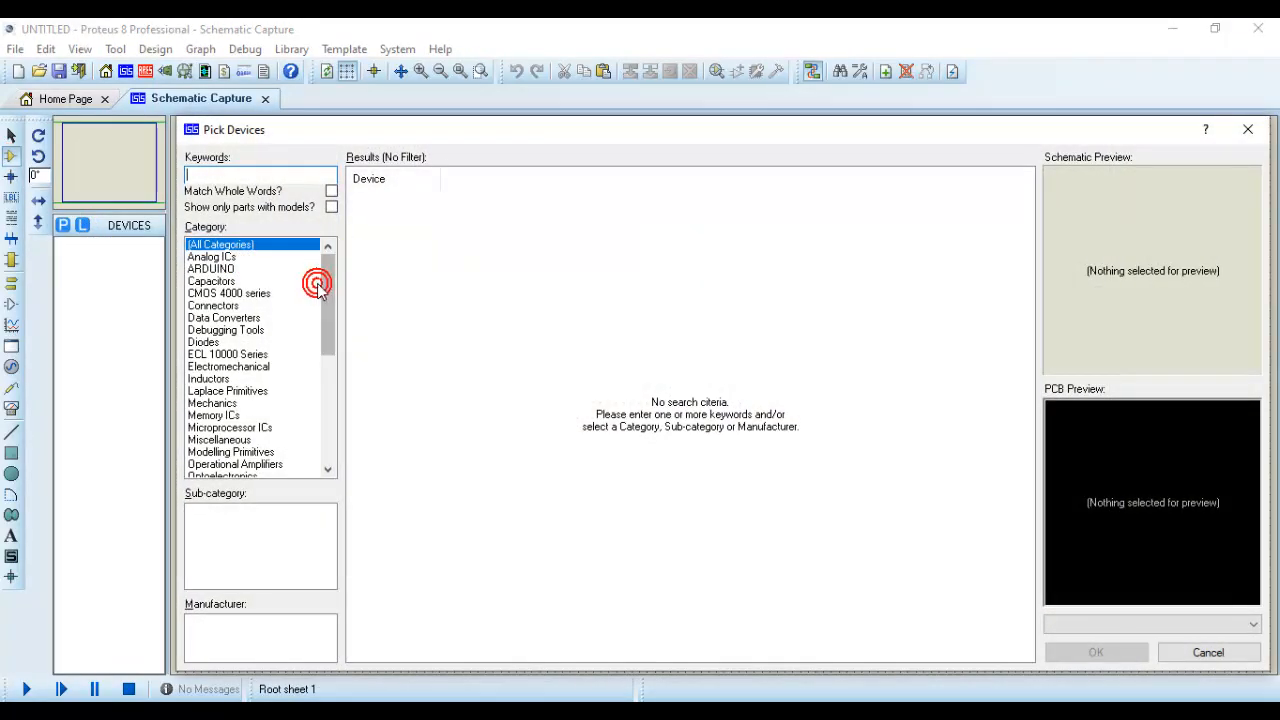
{"action": "left_click_drag", "start_coordinate": [327, 281], "coordinate": [383, 266]}
{"action": "left_click", "coordinate": [1247, 129]}
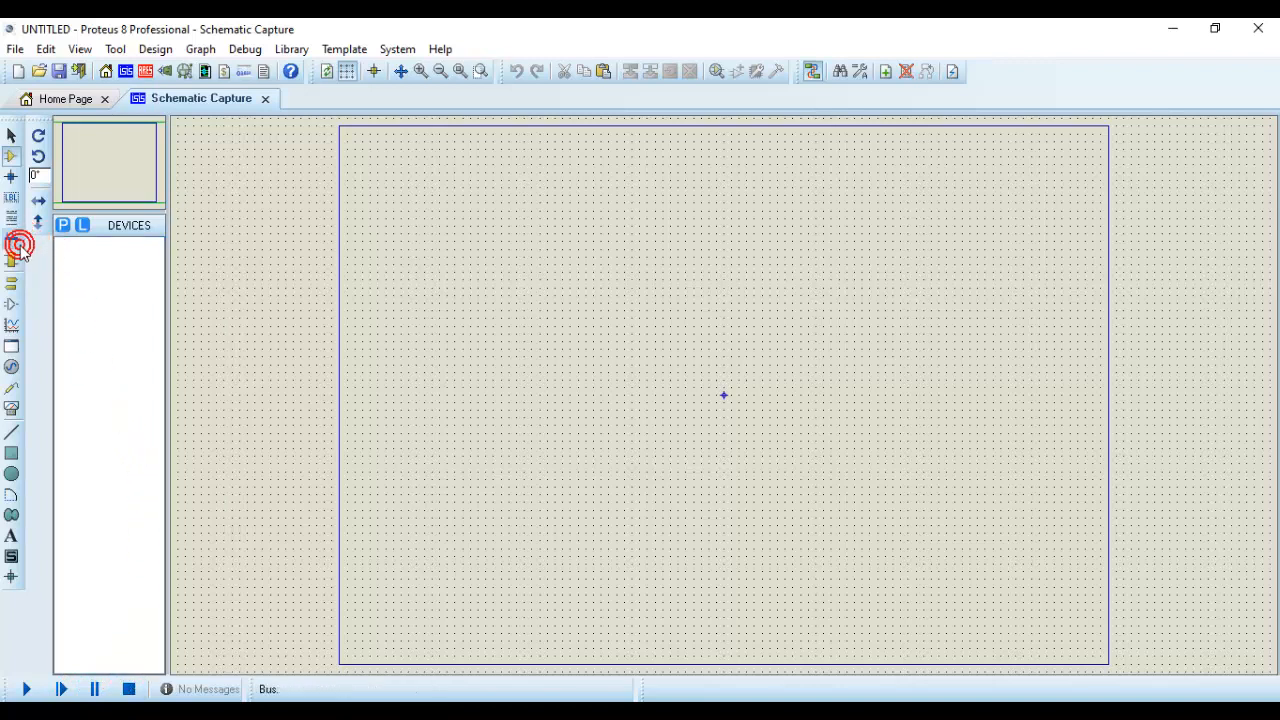
Examine the available terminals, generators and virtual instruments, including GROUND, DC VOLTMETER and DC AMMETER
{"action": "left_click", "coordinate": [11, 283]}
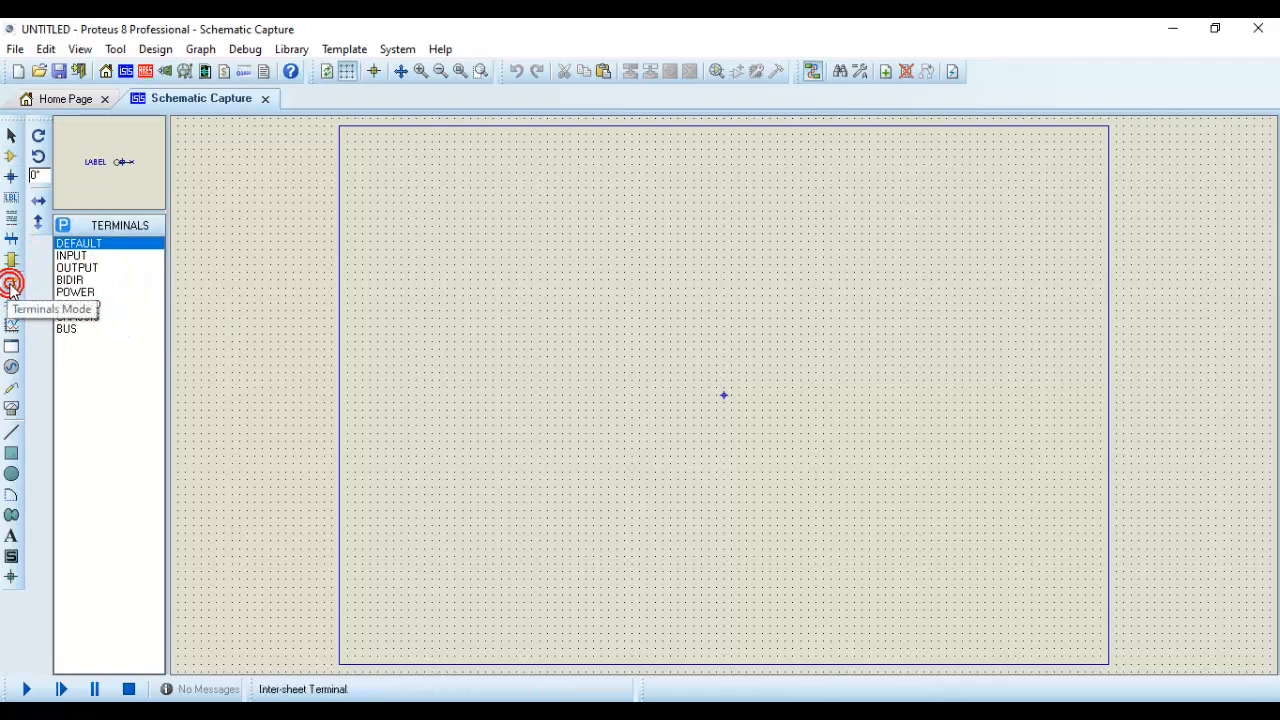
{"action": "left_click", "coordinate": [86, 304]}
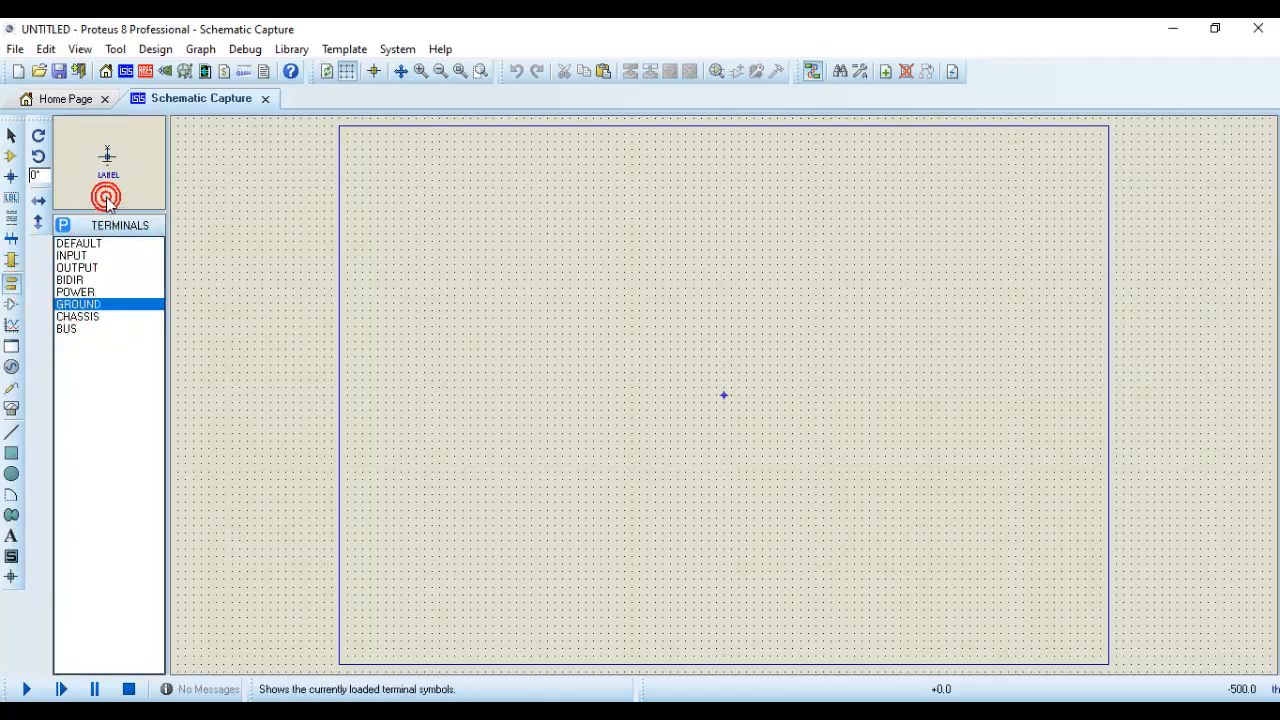
{"action": "left_click", "coordinate": [85, 306]}
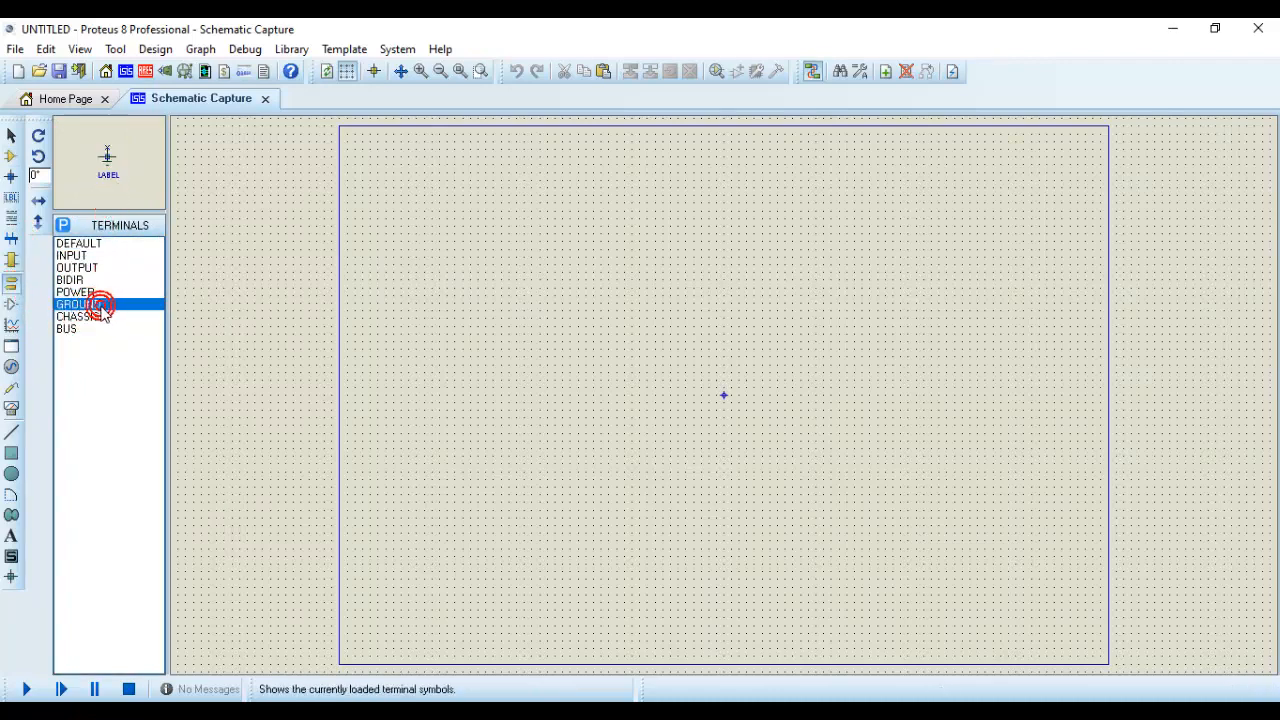
{"action": "left_click", "coordinate": [11, 366]}
{"action": "left_click", "coordinate": [100, 284]}
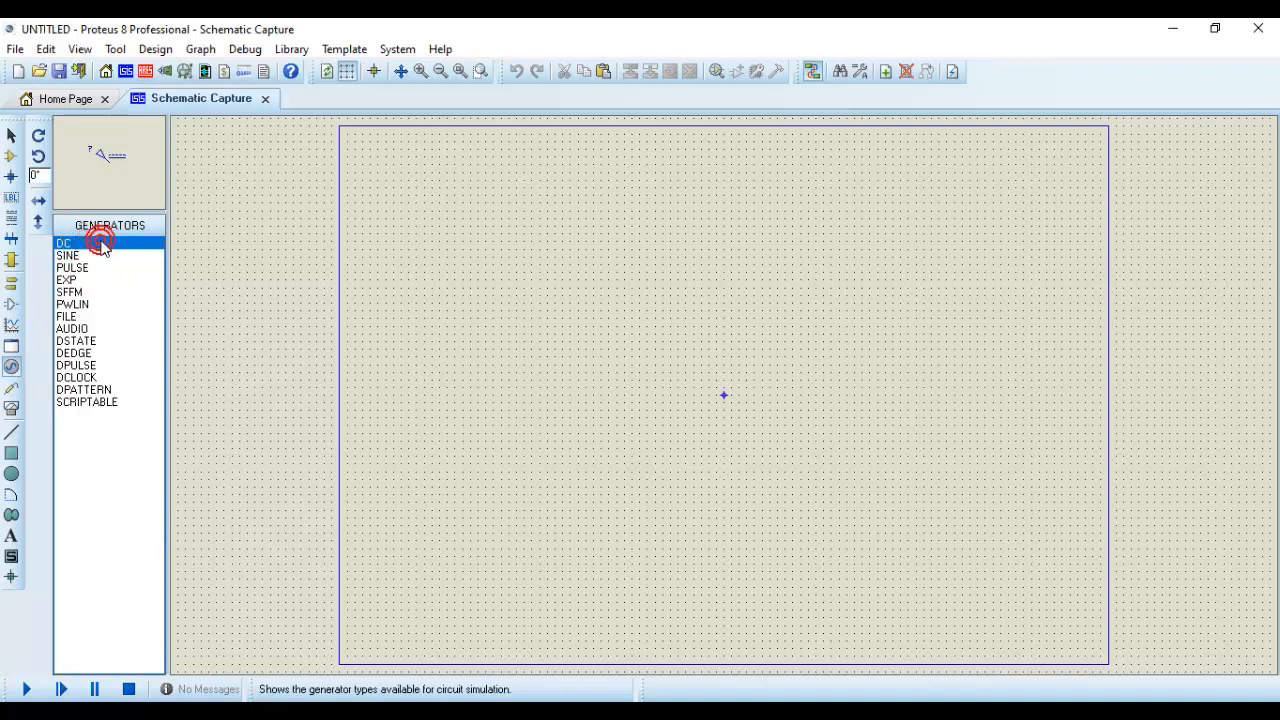
{"action": "left_click", "coordinate": [12, 410]}
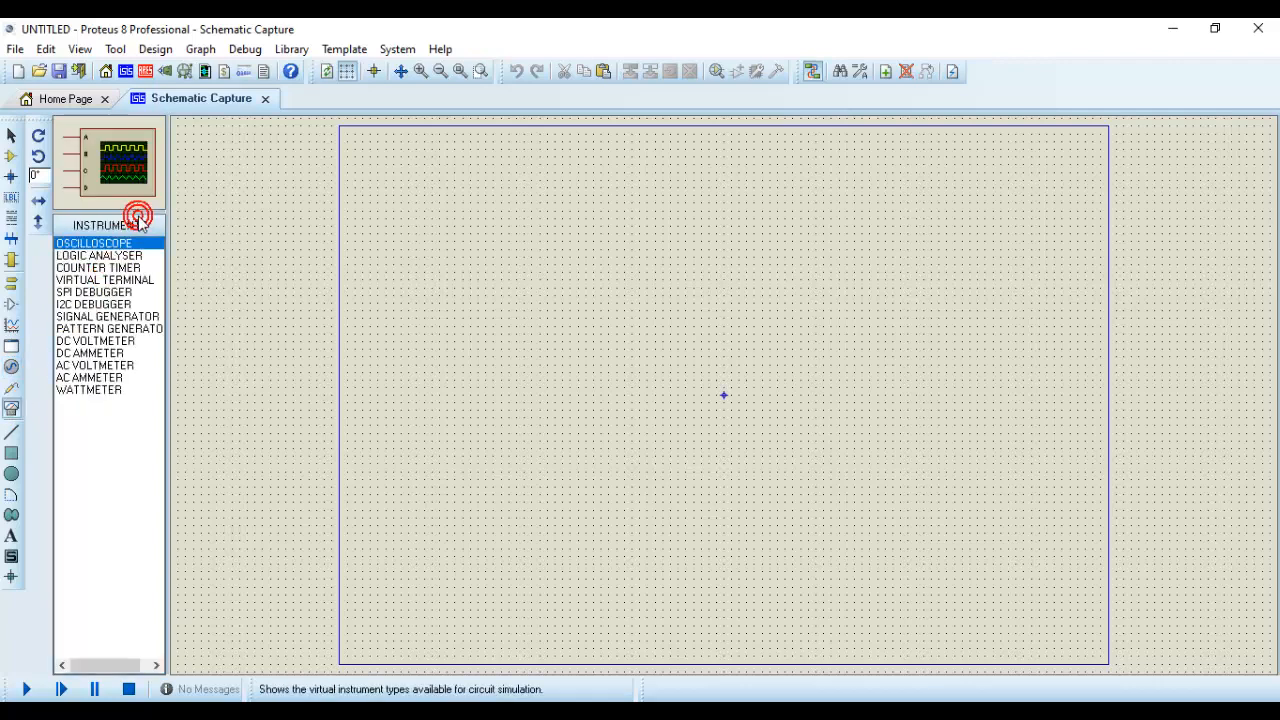
{"action": "left_click", "coordinate": [110, 341]}
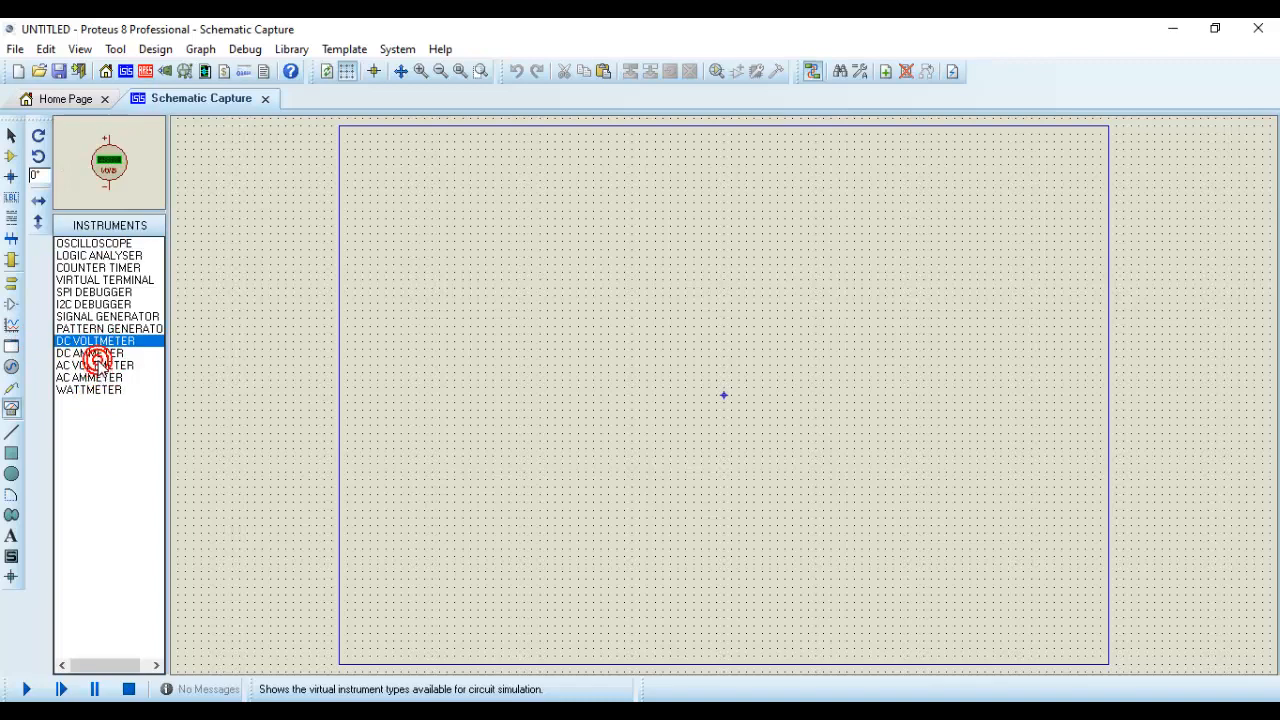
{"action": "left_click", "coordinate": [96, 354]}
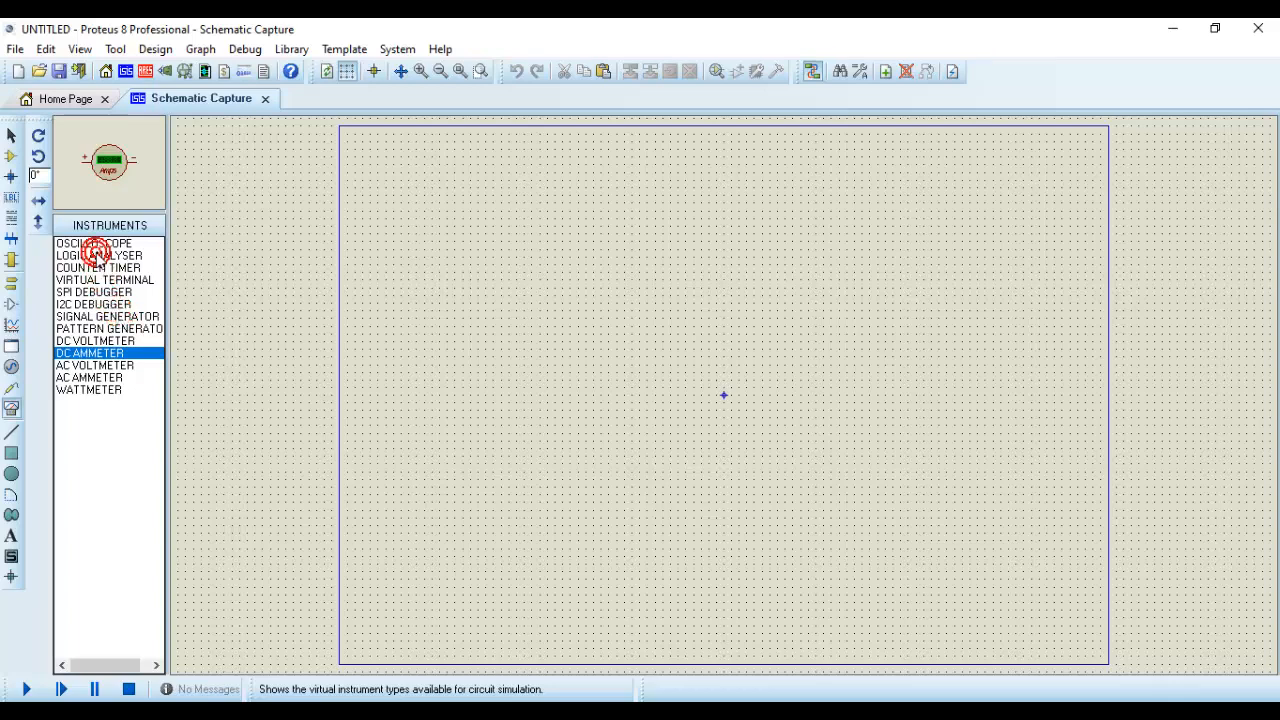
Open the device library in component mode and filter it to Resistors in the 0.6W Metal Film sub-category
{"action": "left_click", "coordinate": [14, 155]}
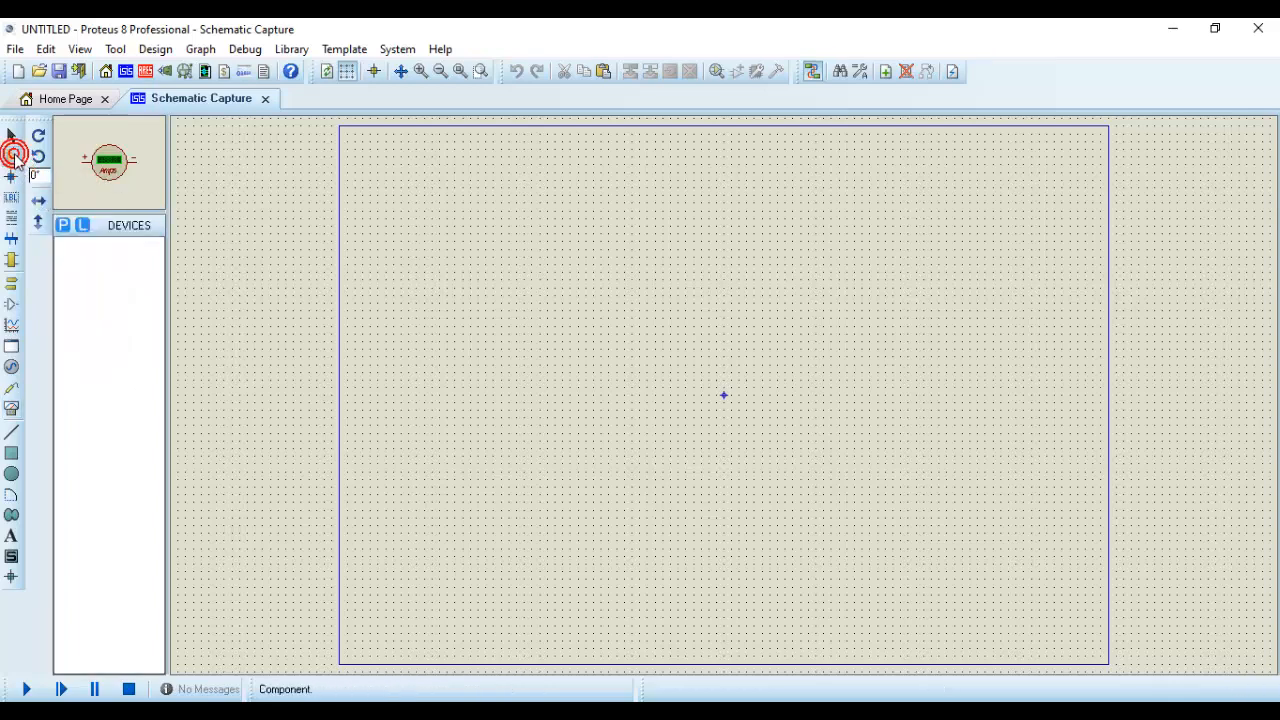
{"action": "left_click", "coordinate": [73, 279]}
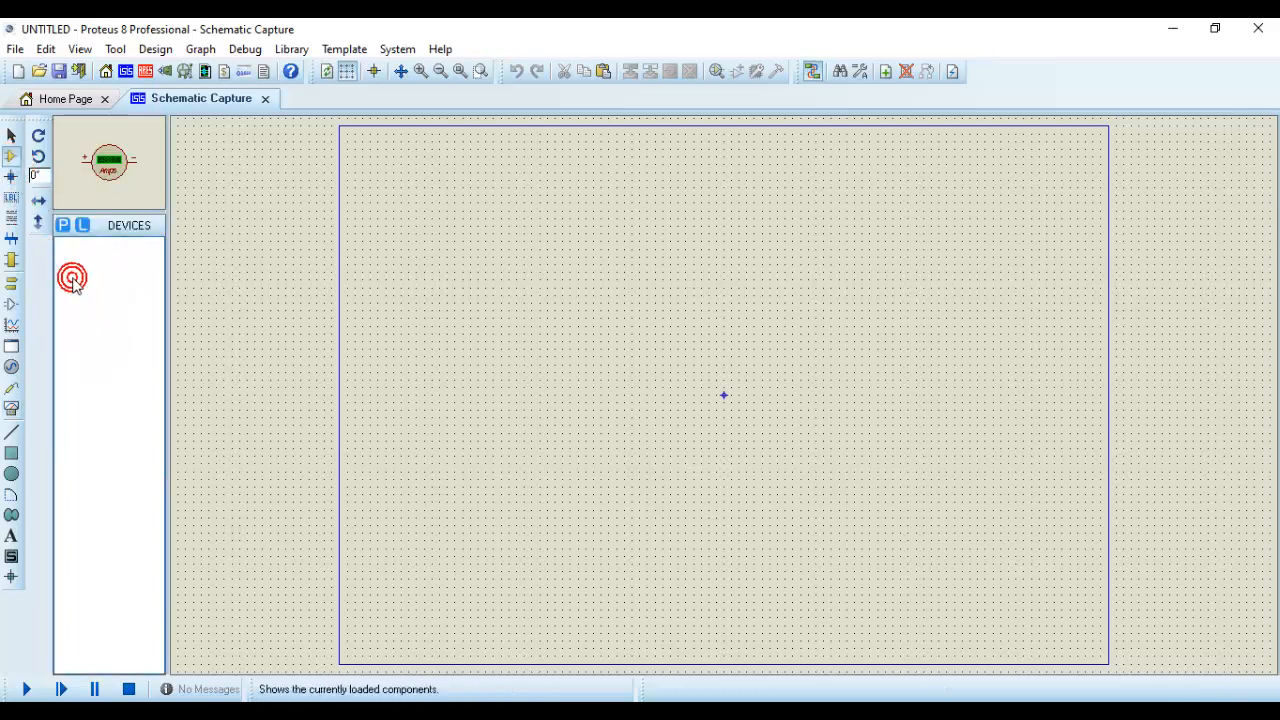
{"action": "left_click", "coordinate": [60, 227]}
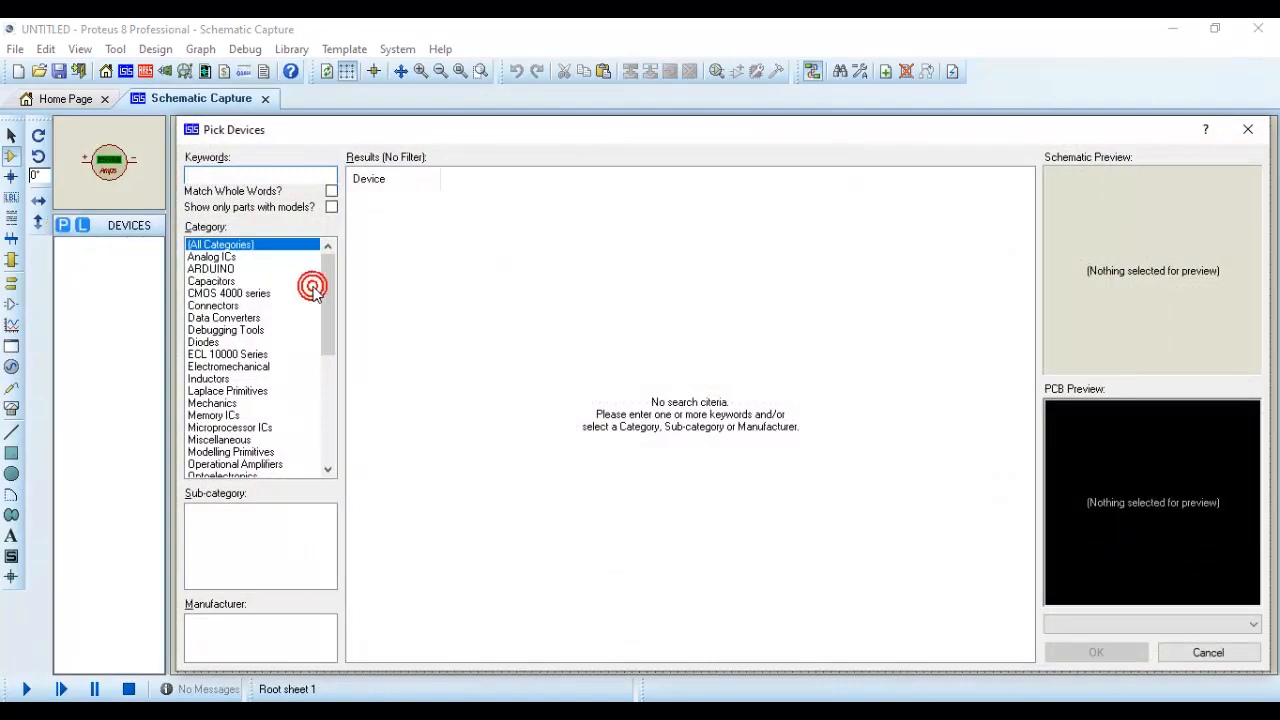
{"action": "mouse_move", "coordinate": [330, 287]}
{"action": "left_mouse_down"}
{"action": "mouse_move", "coordinate": [346, 437]}
{"action": "mouse_move", "coordinate": [323, 351]}
{"action": "mouse_move", "coordinate": [327, 287]}
{"action": "left_mouse_up"}
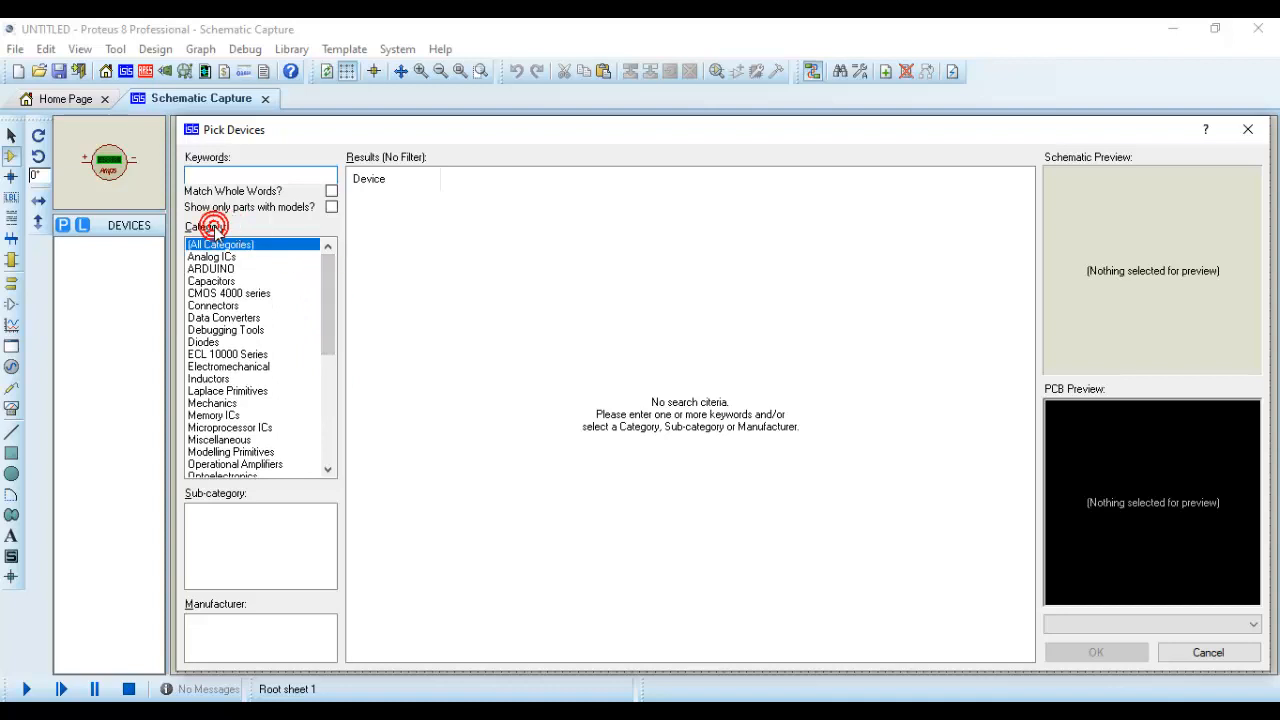
{"action": "scroll", "coordinate": [261, 396], "scroll_direction": "down", "scroll_amount": 3}
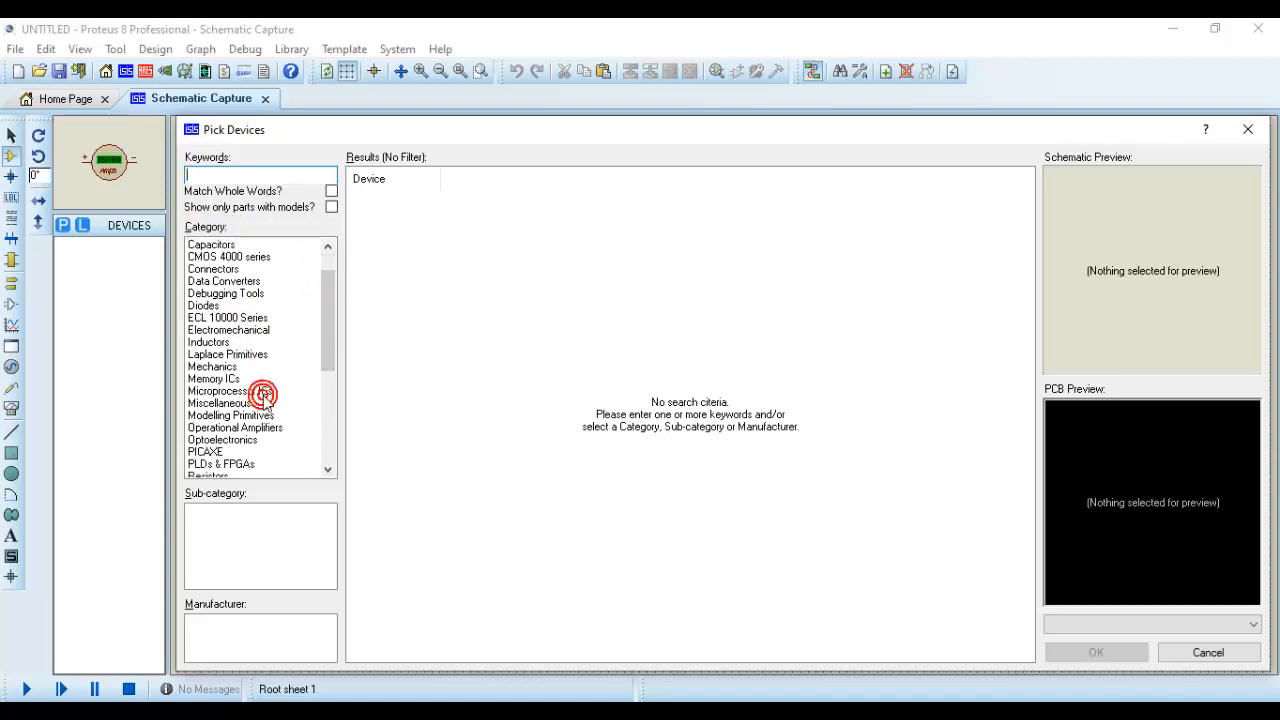
{"action": "left_click", "coordinate": [222, 403]}
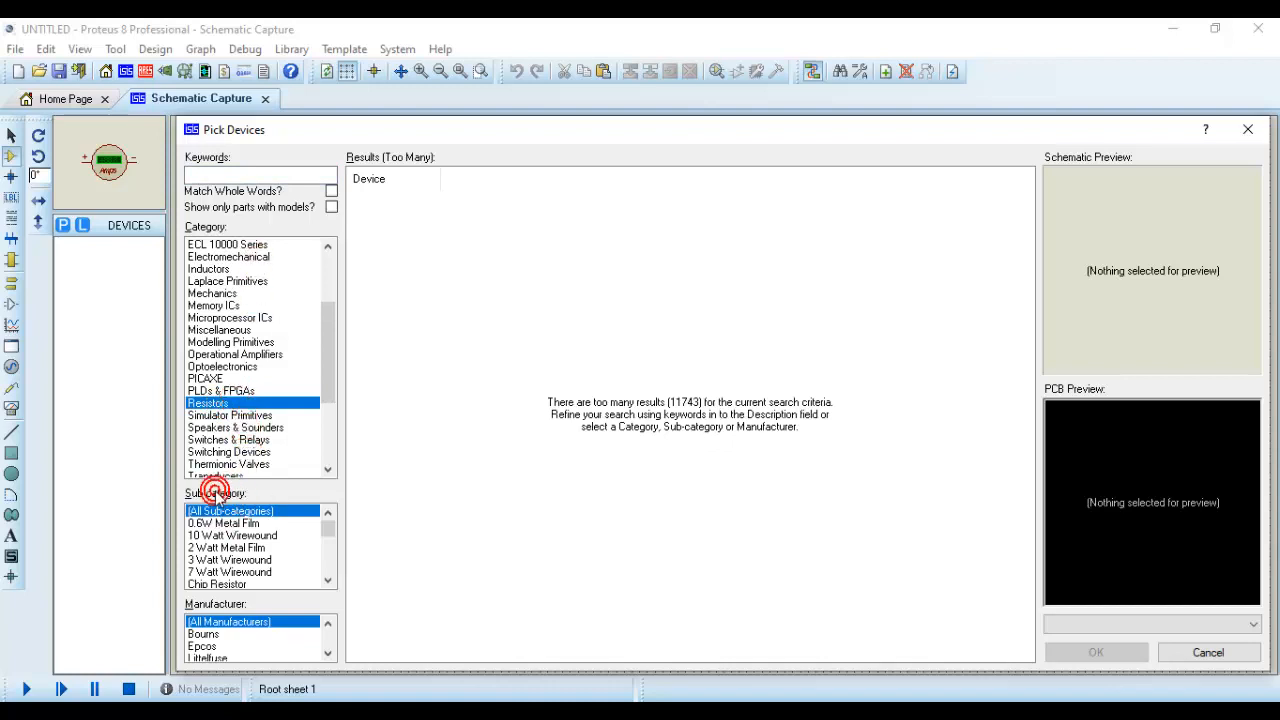
{"action": "left_click_drag", "start_coordinate": [330, 528], "coordinate": [291, 477]}
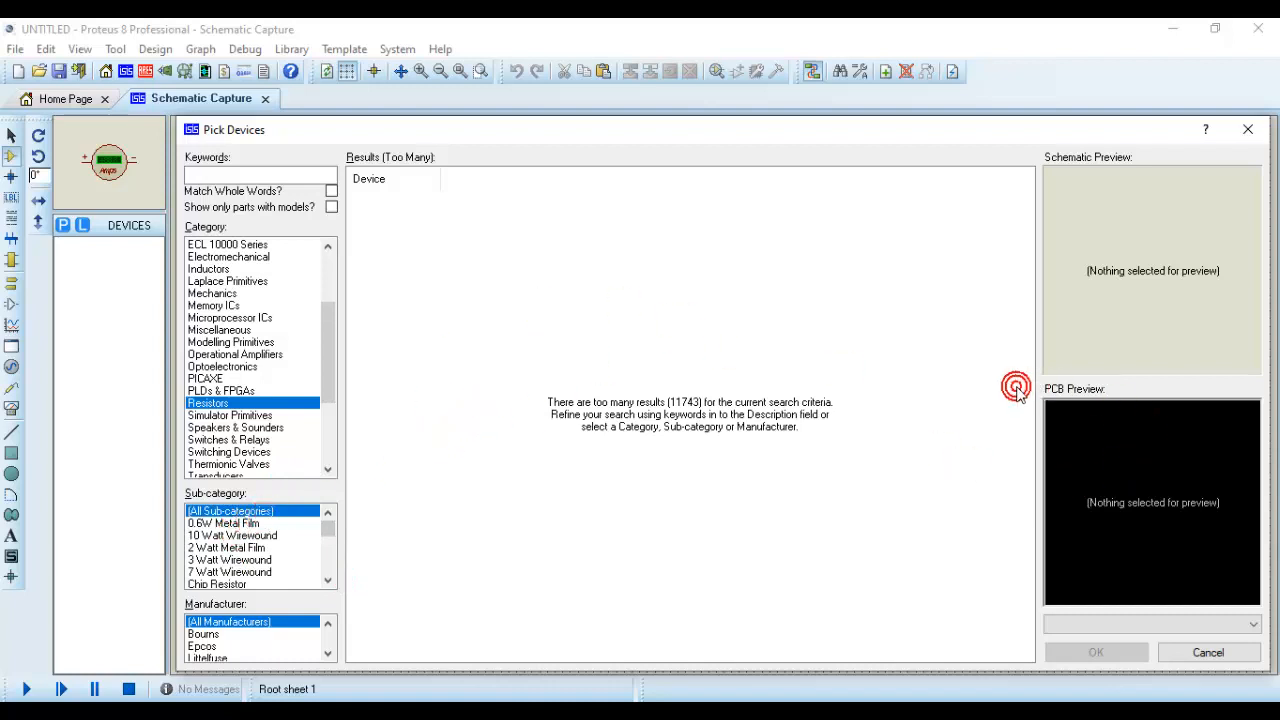
{"action": "left_click", "coordinate": [238, 522]}
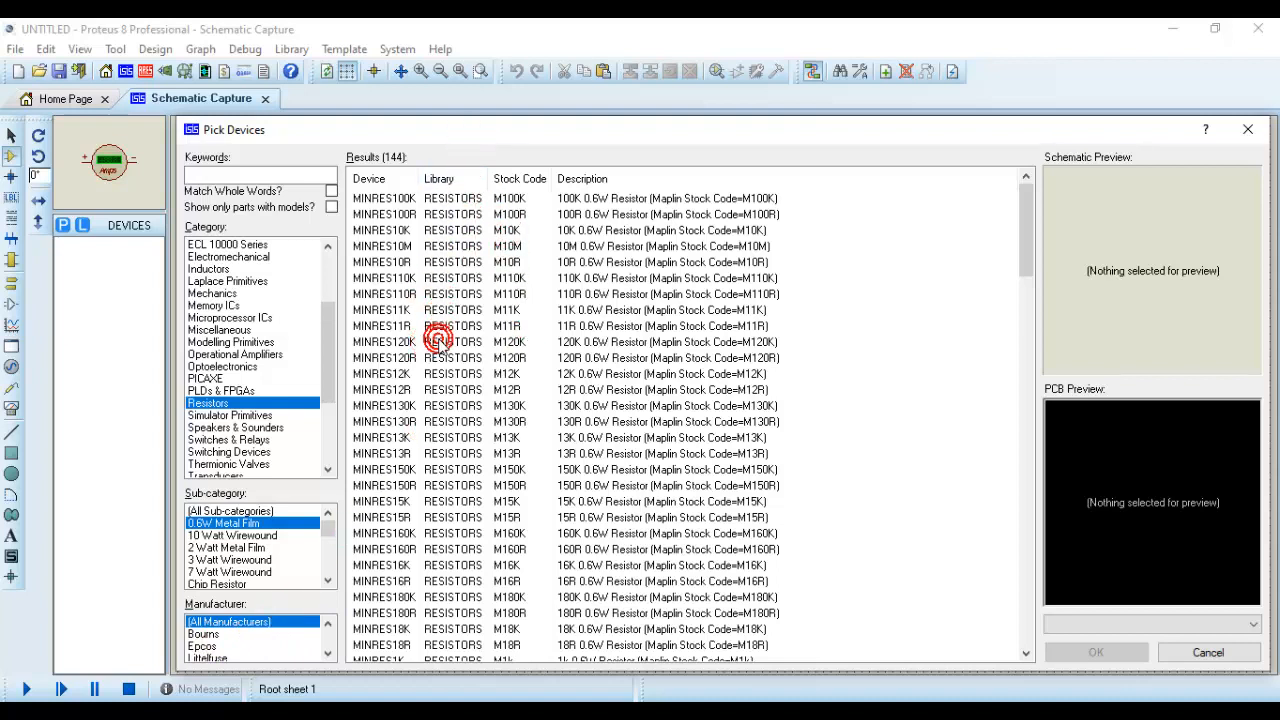
Find the 330R 0.6W resistor MINRES330R in the results and add it to the device list
{"action": "scroll", "coordinate": [440, 340], "scroll_direction": "down", "scroll_amount": 1}
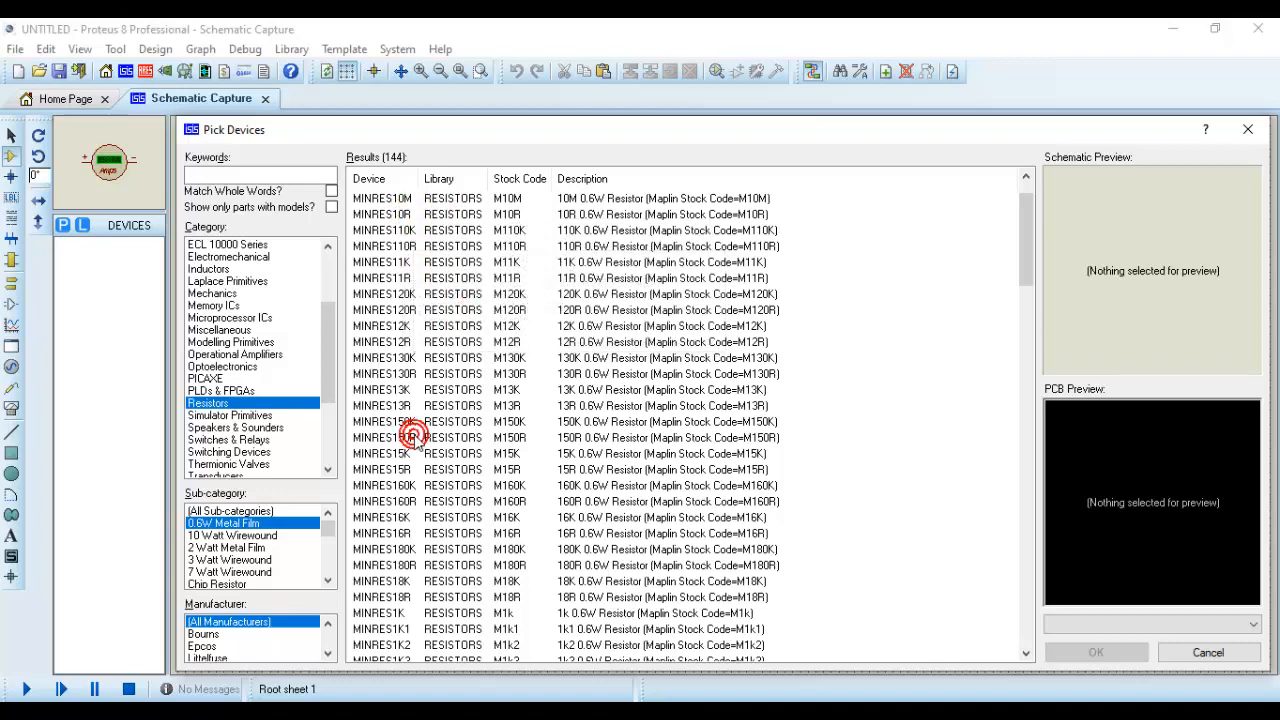
{"action": "scroll", "coordinate": [429, 471], "scroll_direction": "down", "scroll_amount": 12}
{"action": "scroll", "coordinate": [429, 471], "scroll_direction": "down", "scroll_amount": 5}
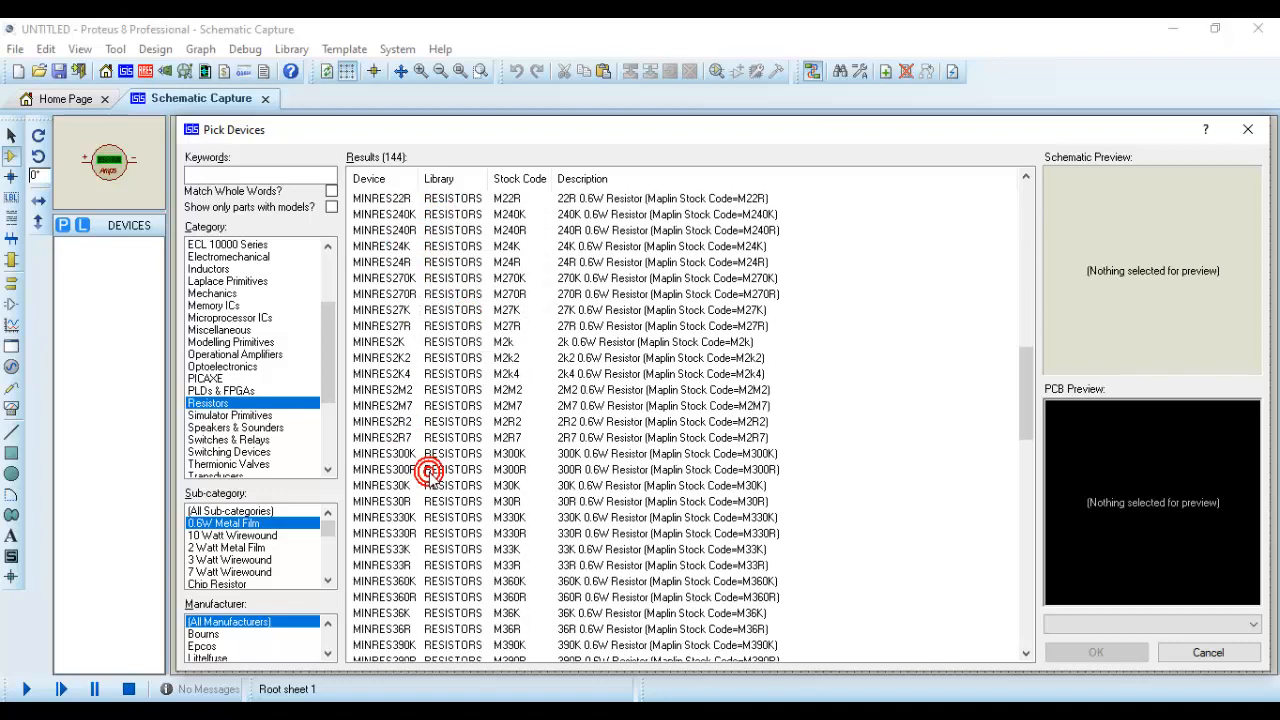
{"action": "left_click", "coordinate": [408, 486]}
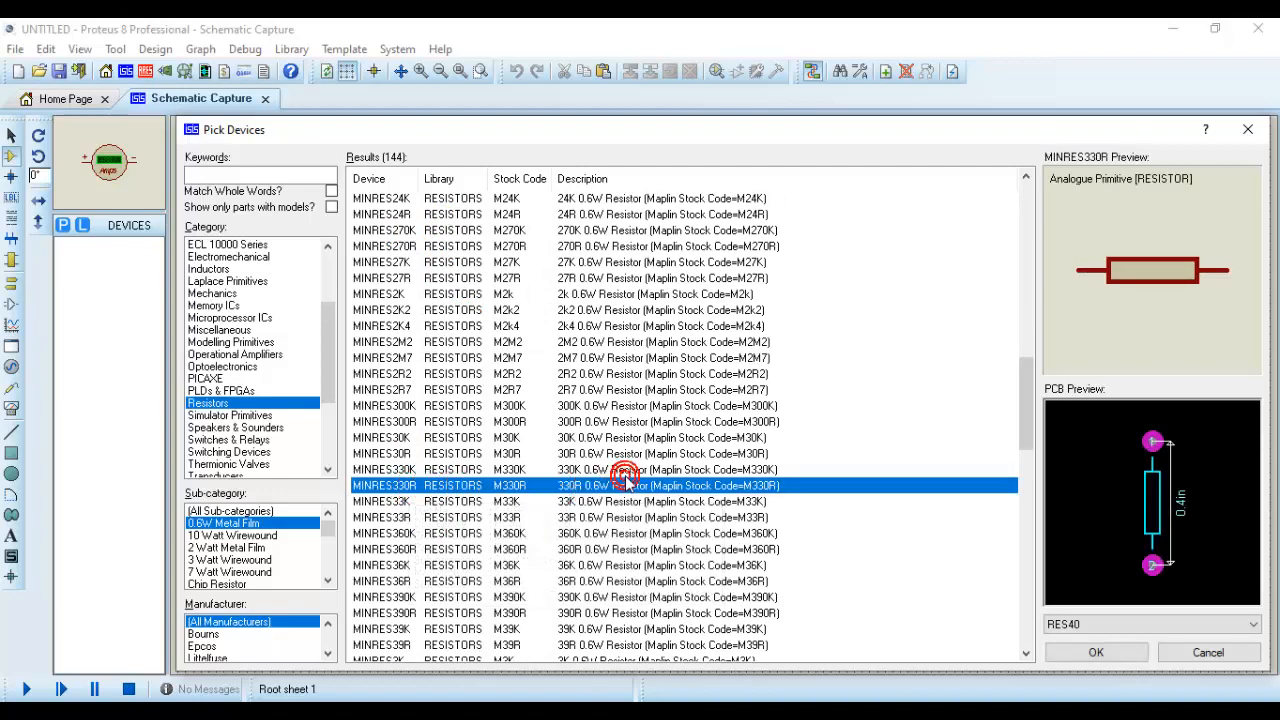
{"action": "left_click", "coordinate": [1100, 652]}
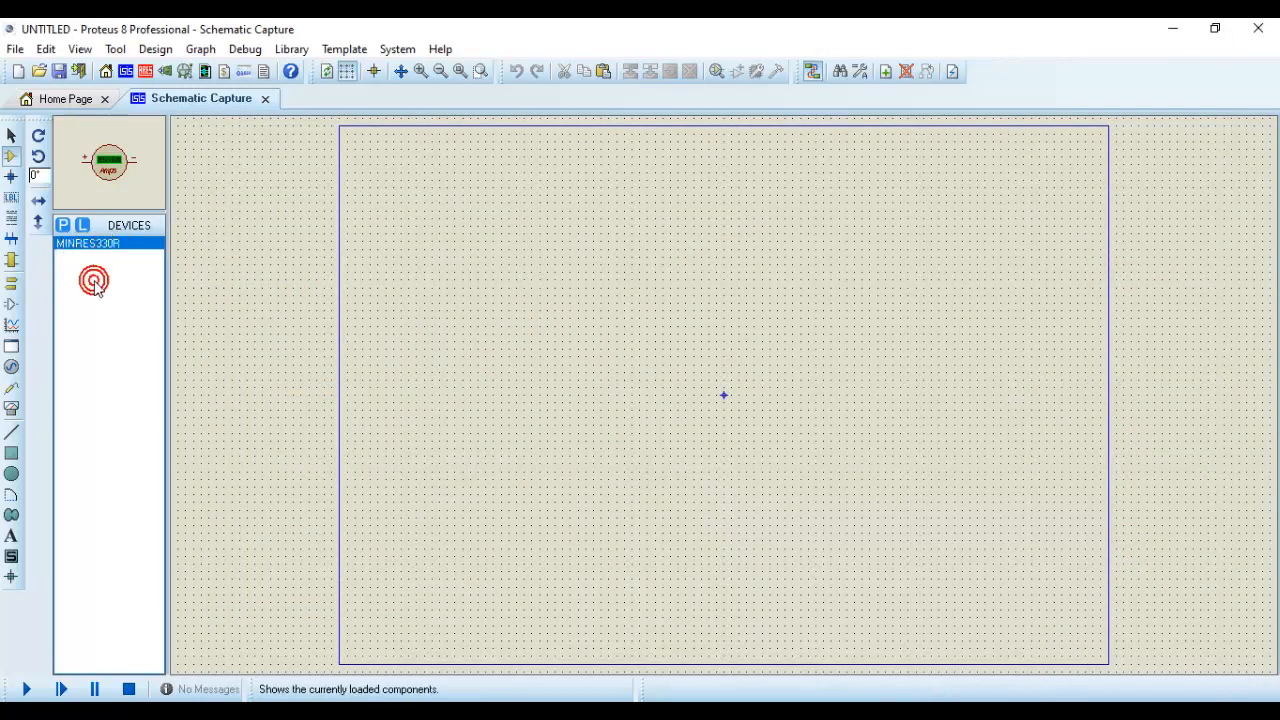
Place one MINRES330R resistor horizontally in the upper-left area of the schematic sheet
{"action": "left_click", "coordinate": [100, 248]}
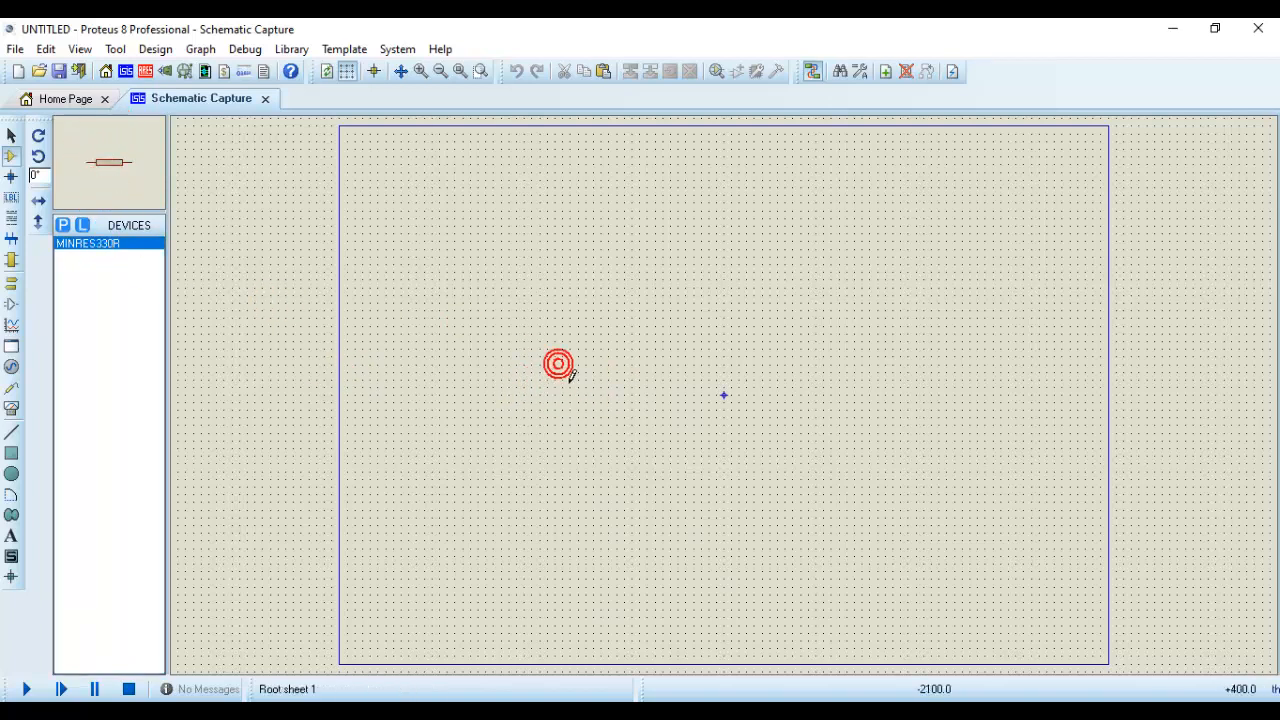
{"action": "scroll", "coordinate": [720, 390], "scroll_direction": "up", "scroll_amount": 2}
{"action": "scroll", "coordinate": [805, 408], "scroll_direction": "down", "scroll_amount": 3}
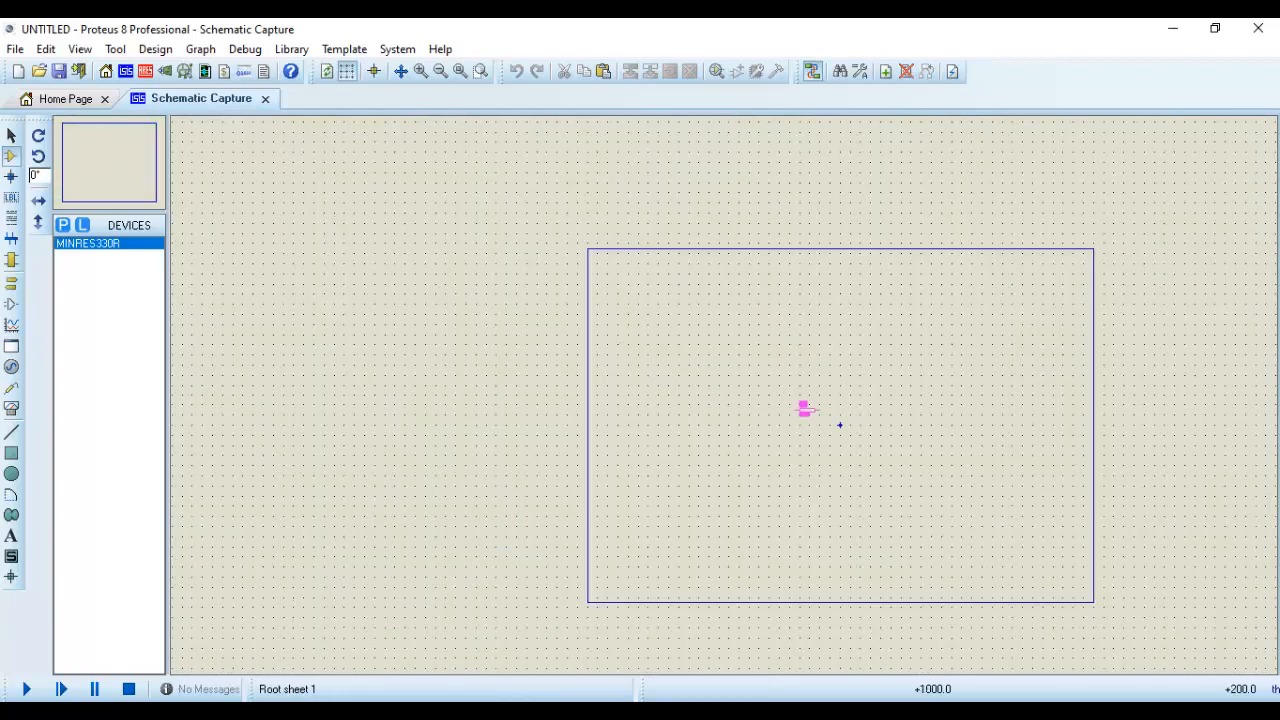
{"action": "scroll", "coordinate": [840, 425], "scroll_direction": "up", "scroll_amount": 3}
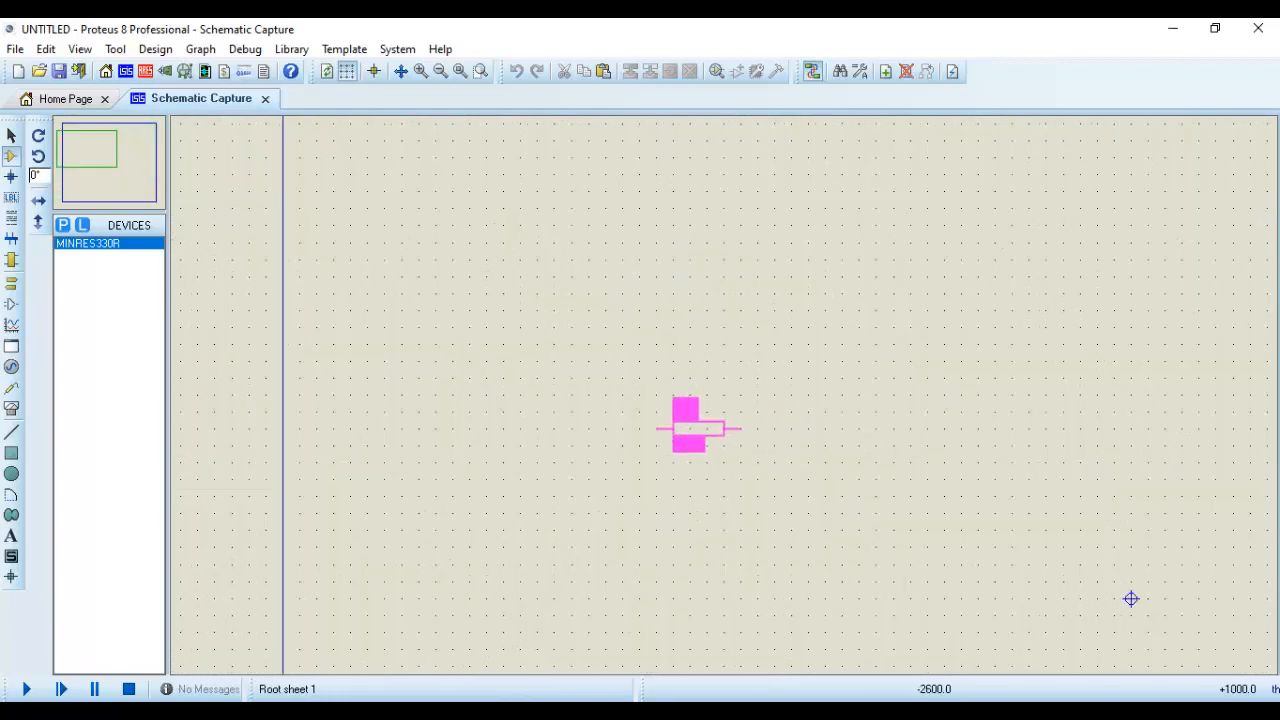
{"action": "left_click", "coordinate": [690, 428]}
{"action": "scroll", "coordinate": [860, 510], "scroll_direction": "down", "scroll_amount": 2}
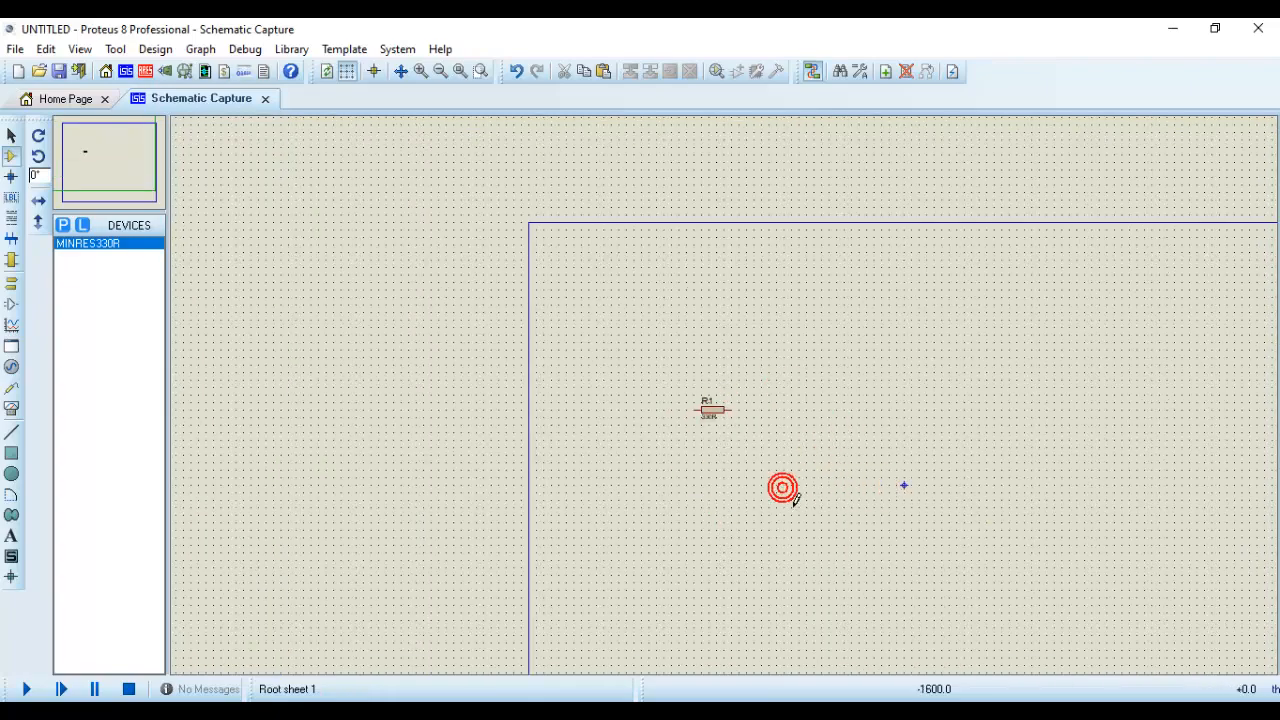
{"action": "mouse_move", "coordinate": [788, 476]}
{"action": "left_mouse_down"}
{"action": "mouse_move", "coordinate": [603, 420]}
{"action": "mouse_move", "coordinate": [466, 443]}
{"action": "mouse_move", "coordinate": [519, 463]}
{"action": "mouse_move", "coordinate": [586, 437]}
{"action": "mouse_move", "coordinate": [529, 349]}
{"action": "mouse_move", "coordinate": [571, 497]}
{"action": "mouse_move", "coordinate": [846, 290]}
{"action": "mouse_move", "coordinate": [531, 420]}
{"action": "mouse_move", "coordinate": [734, 383]}
{"action": "mouse_move", "coordinate": [507, 382]}
{"action": "left_mouse_up"}
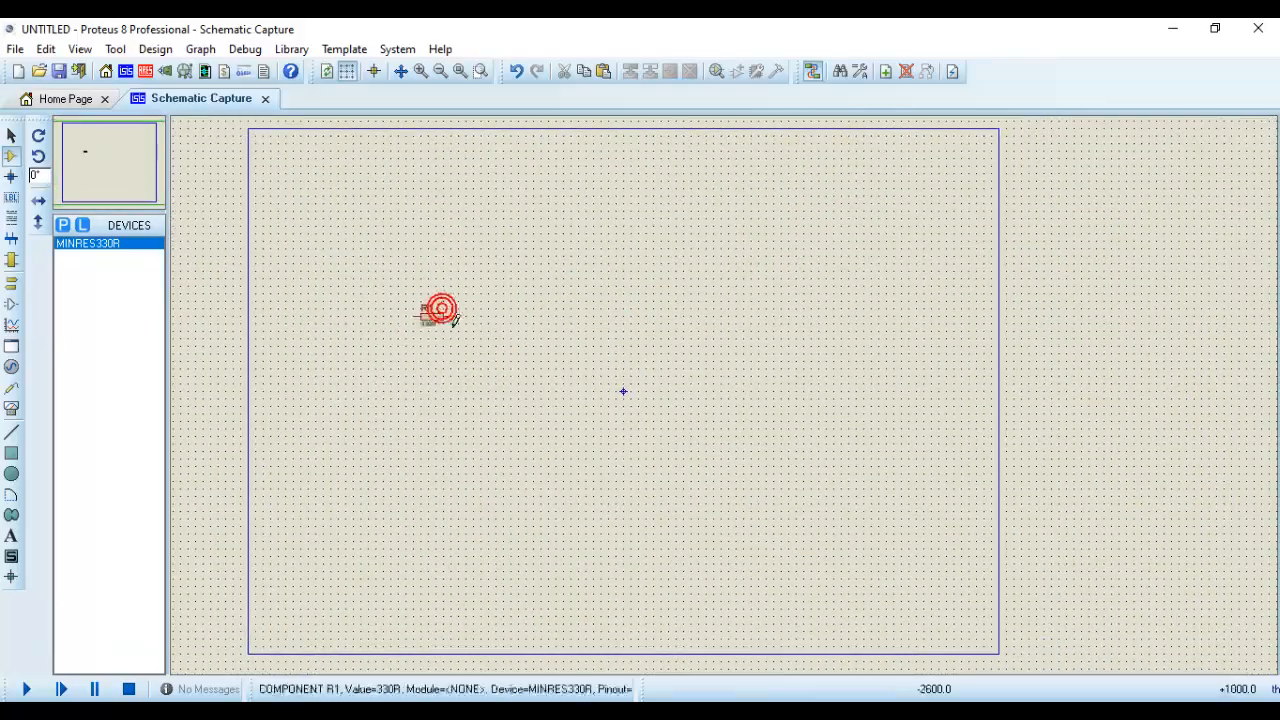
{"action": "scroll", "coordinate": [442, 311], "scroll_direction": "up", "scroll_amount": 4}
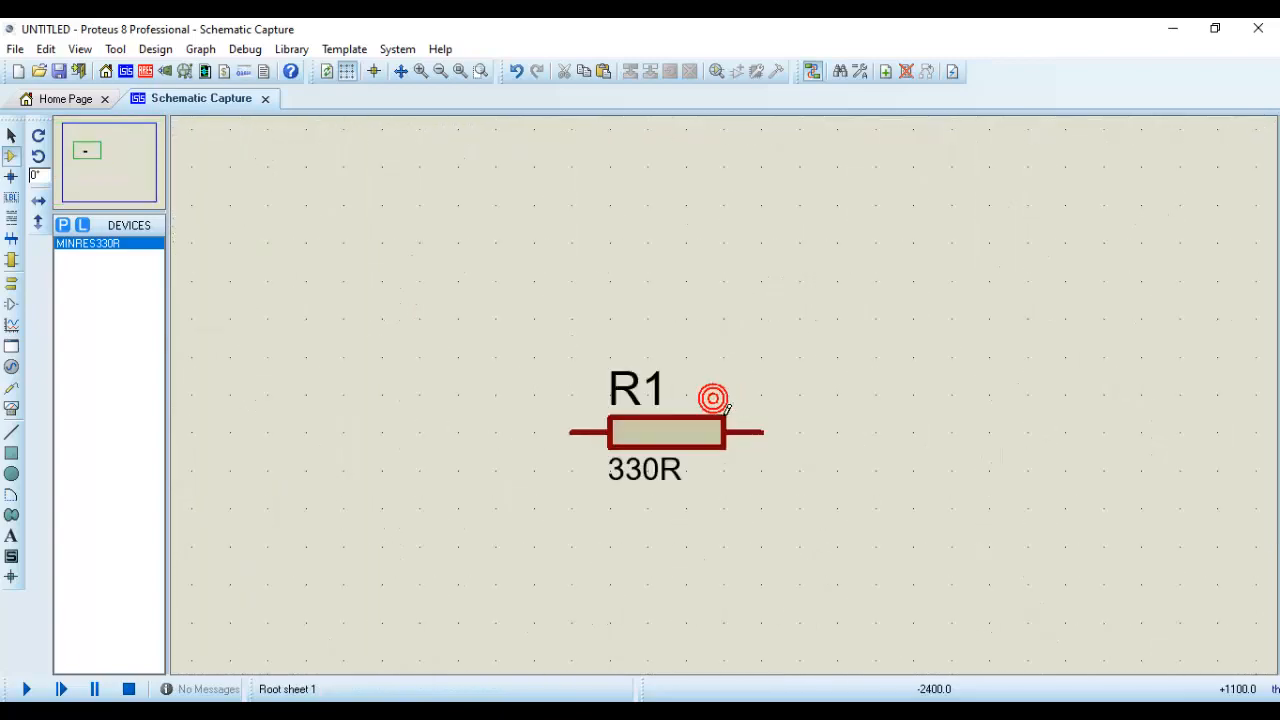
{"action": "left_click_drag", "start_coordinate": [760, 412], "coordinate": [661, 340]}
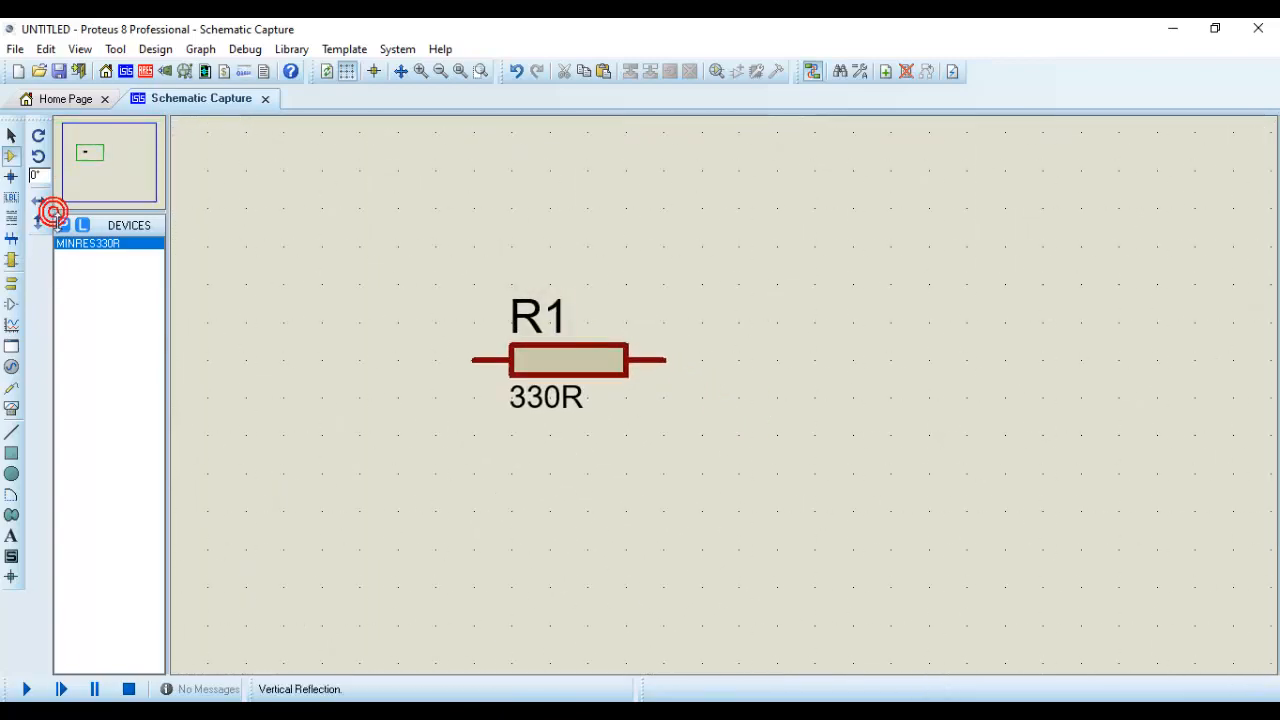
Search the device library for led and add the animated green LED model LED-GREEN to the device list
{"action": "left_click", "coordinate": [60, 223]}
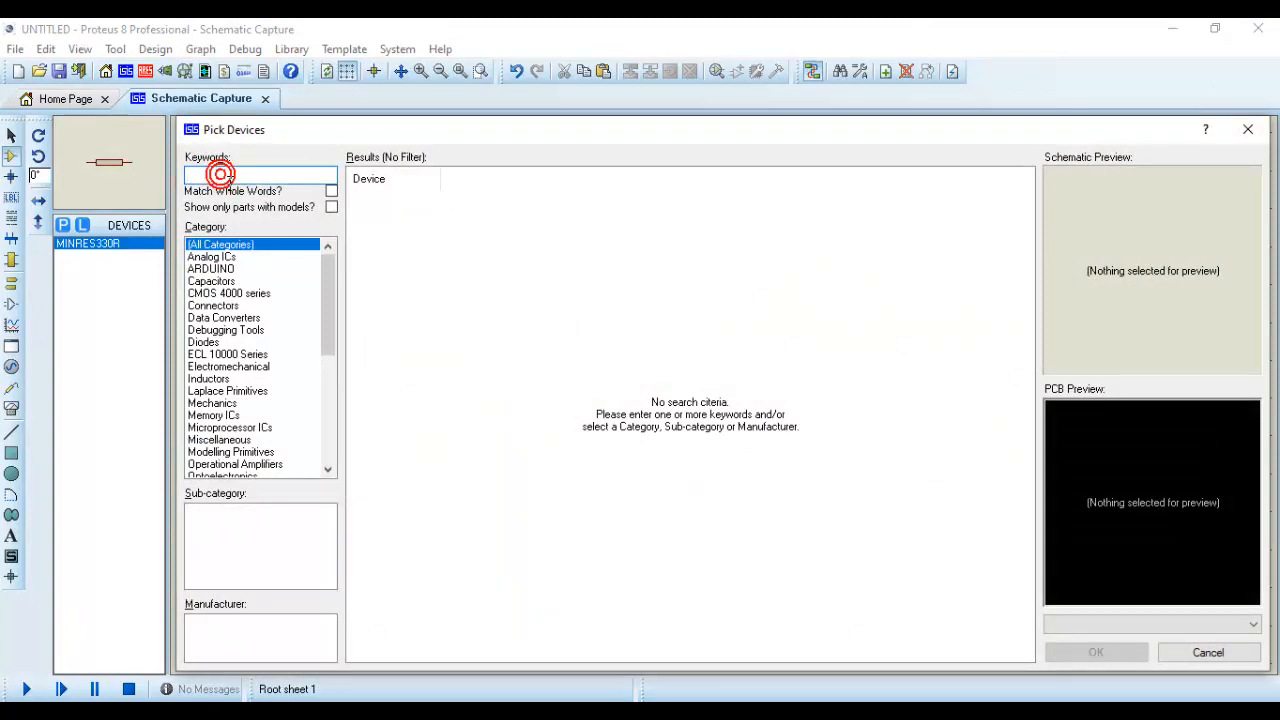
{"action": "type", "text": "led"}
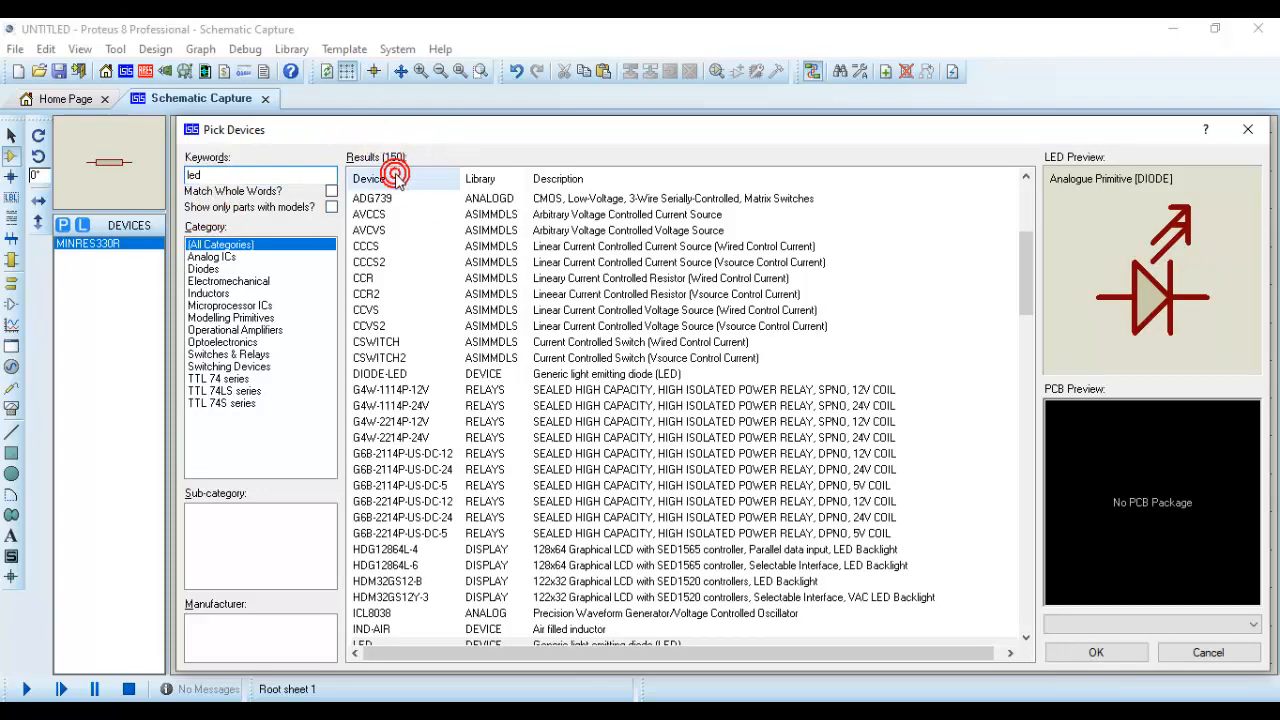
{"action": "scroll", "coordinate": [429, 320], "scroll_direction": "down", "scroll_amount": 5}
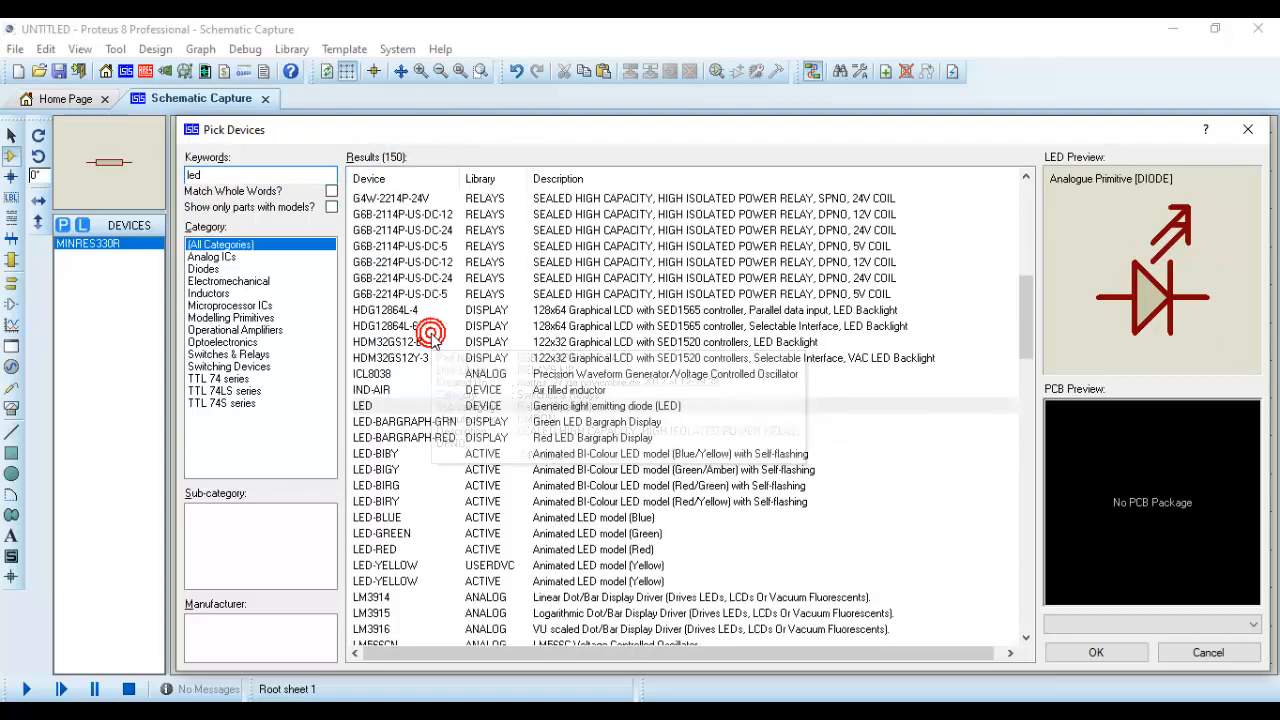
{"action": "left_click", "coordinate": [398, 405]}
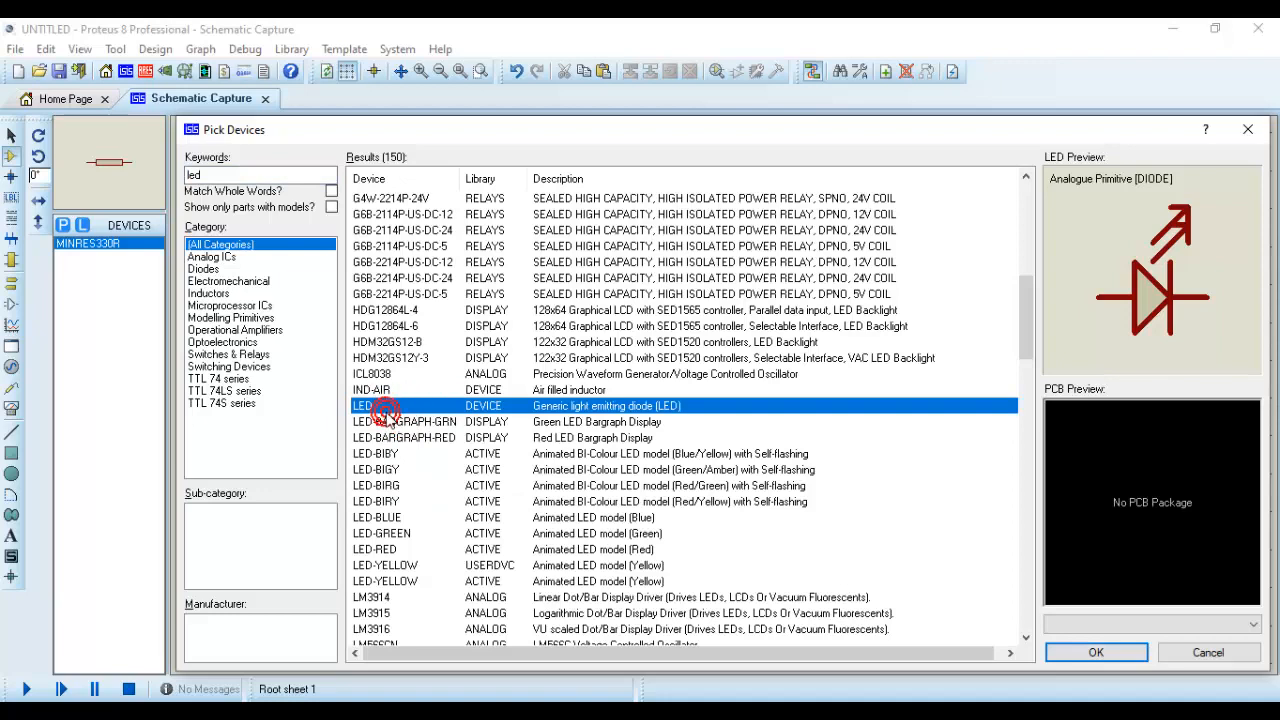
{"action": "left_click", "coordinate": [452, 581]}
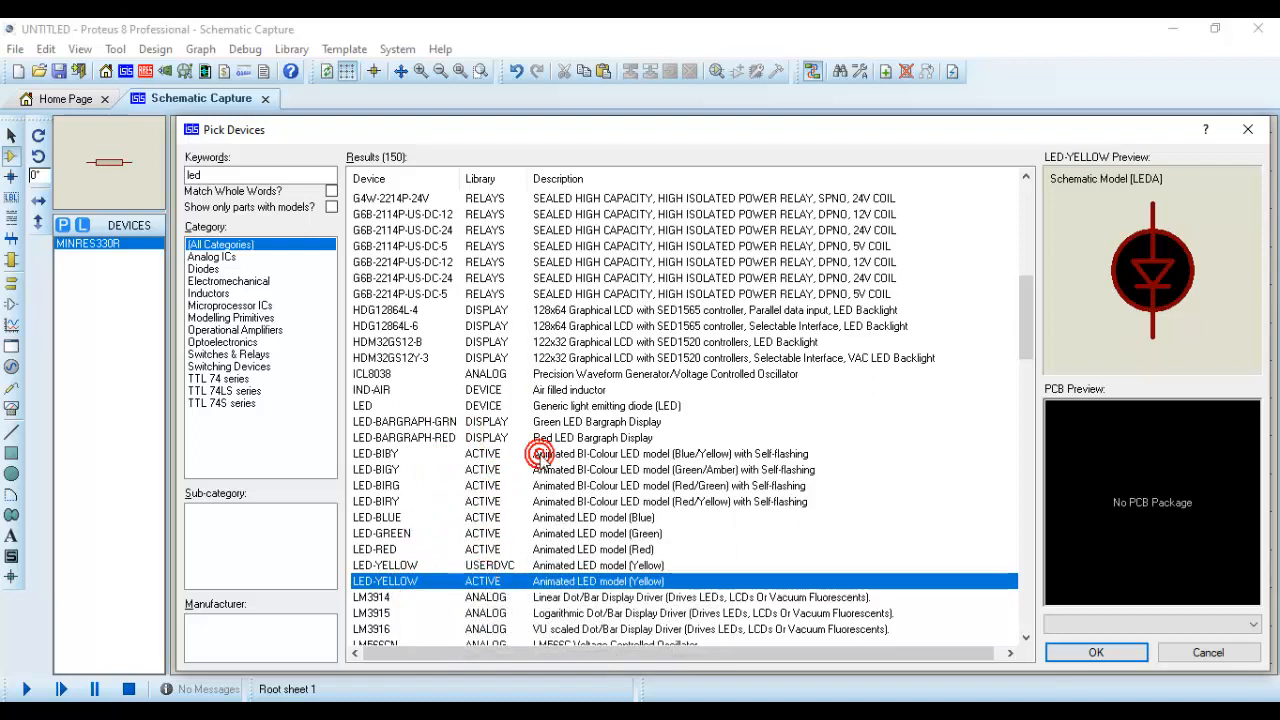
{"action": "left_click", "coordinate": [490, 550]}
{"action": "left_click", "coordinate": [487, 534]}
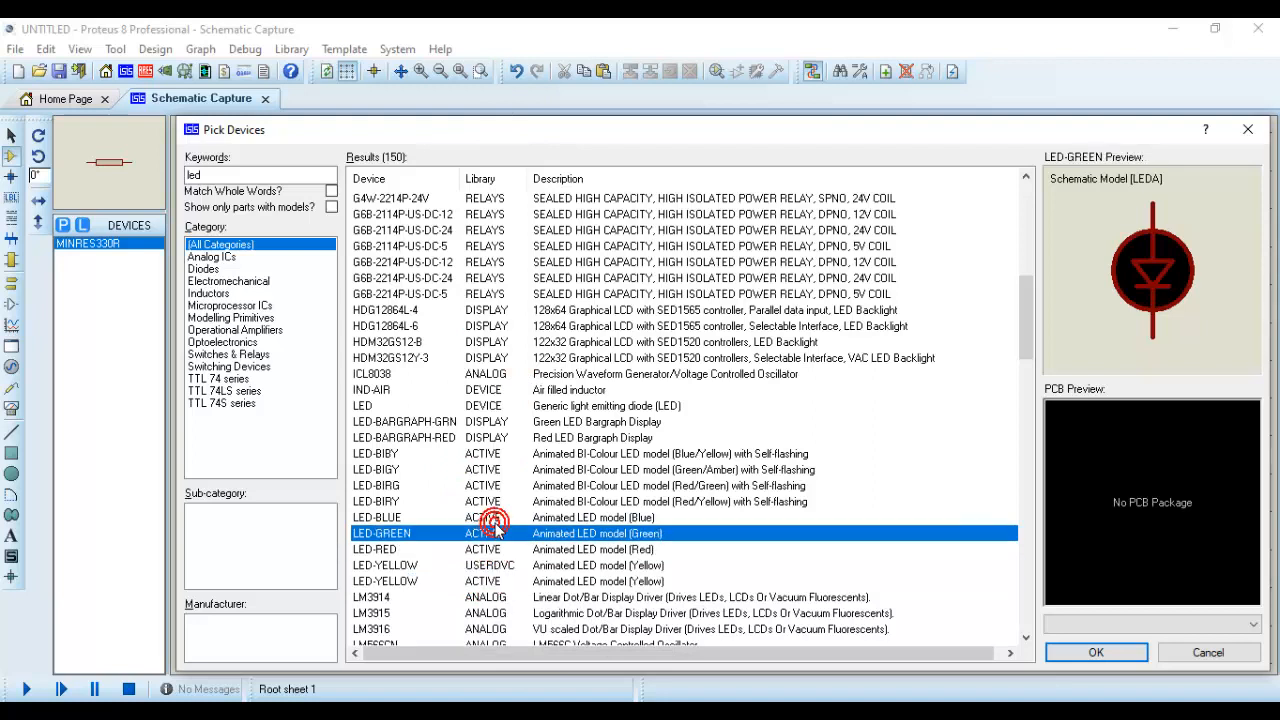
{"action": "left_click", "coordinate": [492, 518]}
{"action": "left_click", "coordinate": [438, 536]}
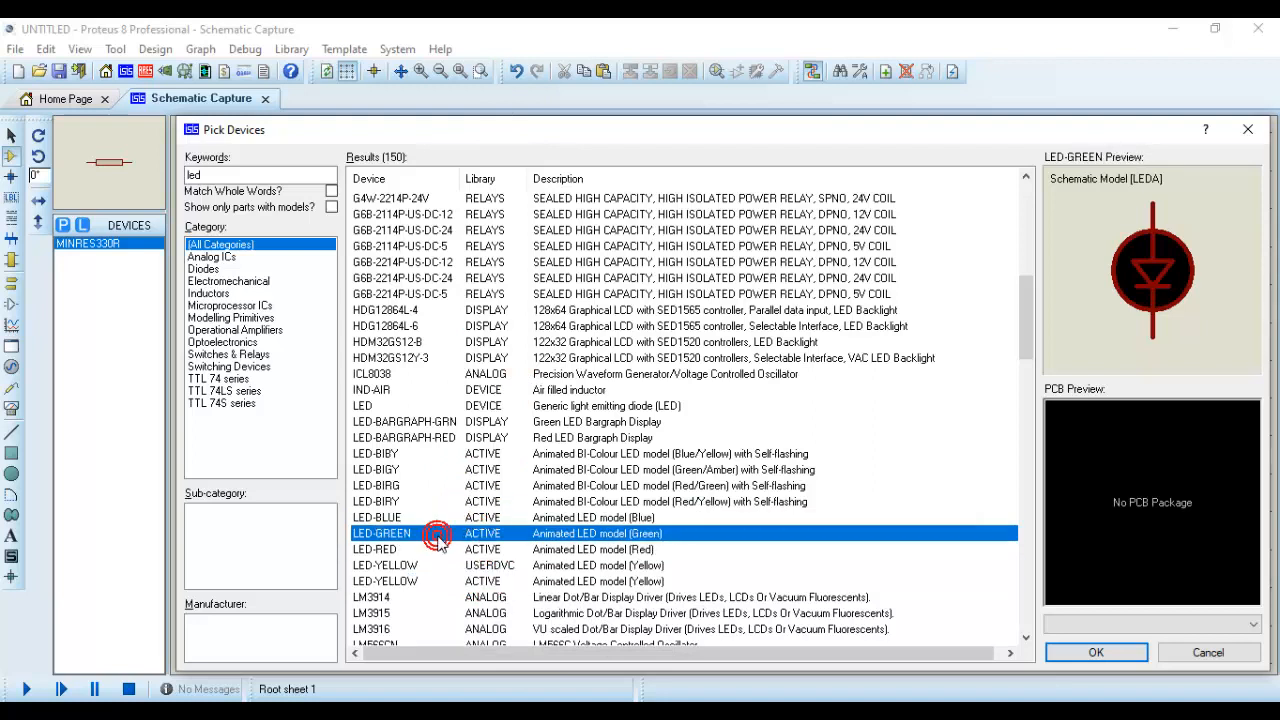
{"action": "left_click", "coordinate": [1117, 654]}
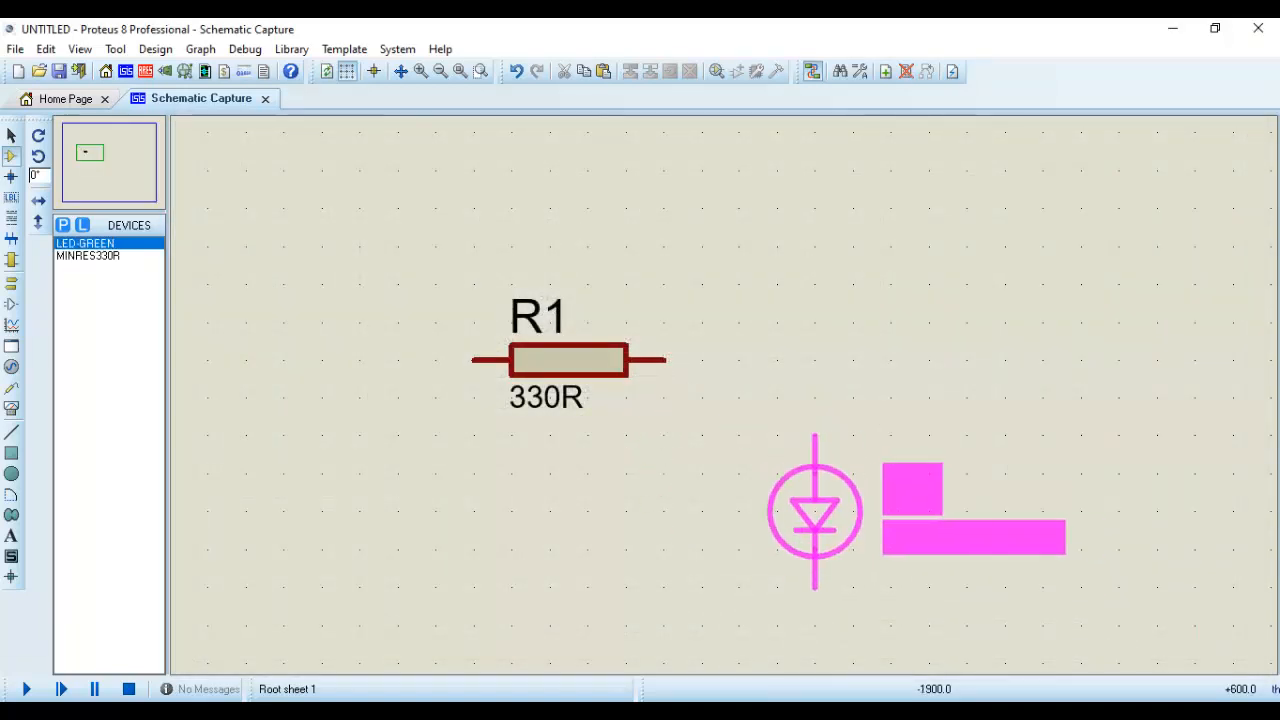
Place one LED-GREEN vertically on the sheet, below and to the right of resistor R1
{"action": "scroll", "coordinate": [815, 511], "scroll_direction": "down", "scroll_amount": 1}
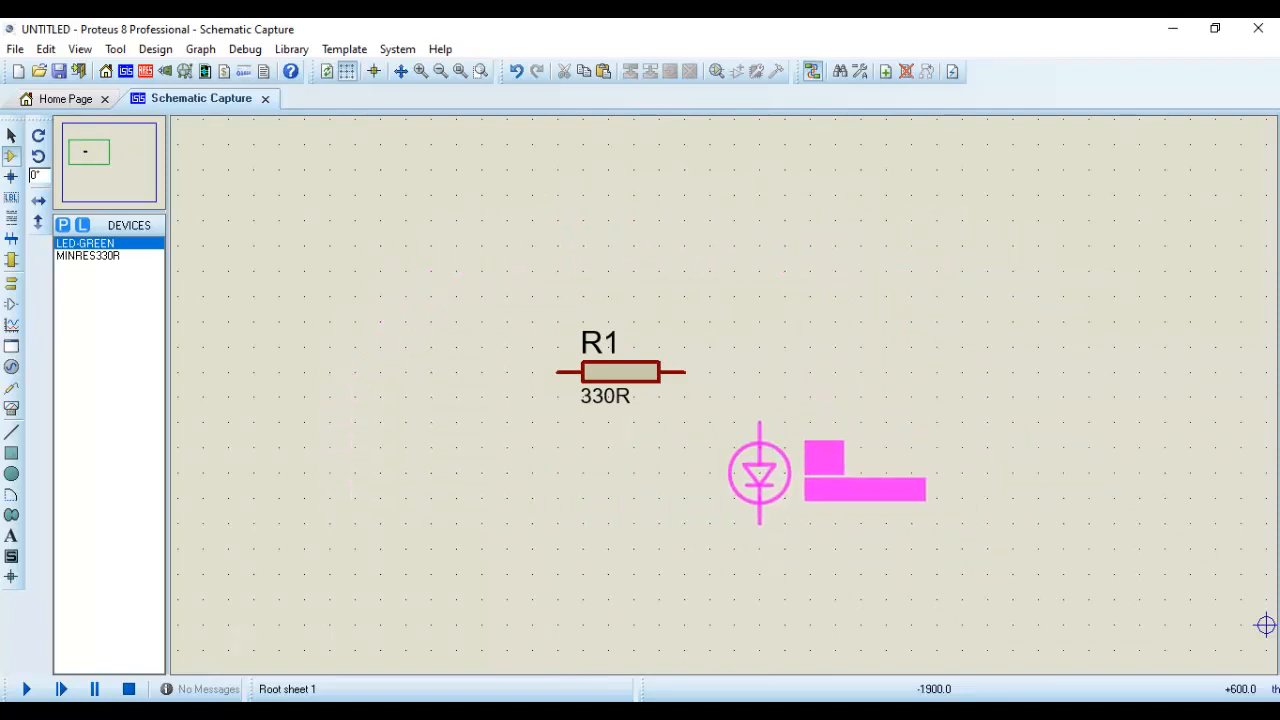
{"action": "left_click", "coordinate": [784, 473]}
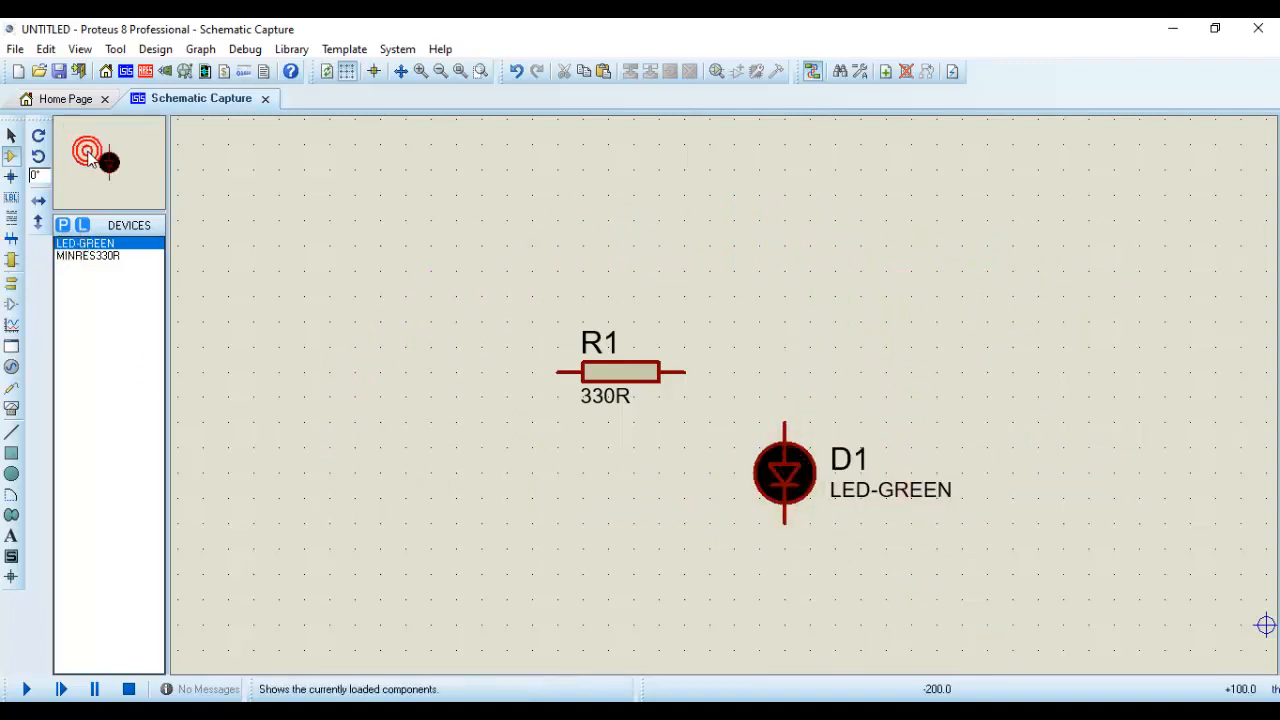
{"action": "left_click", "coordinate": [97, 256]}
{"action": "left_click", "coordinate": [97, 244]}
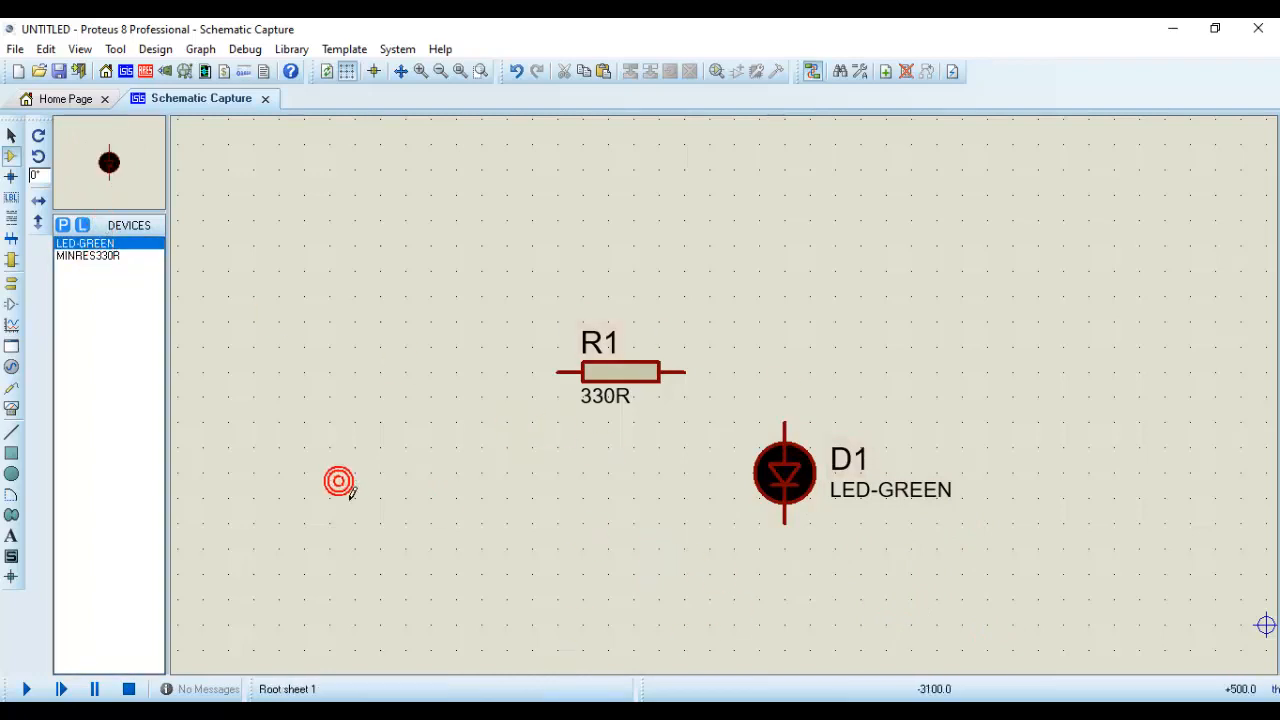
Place a second MINRES330R resistor horizontally to the left of R1, level with it
{"action": "left_click", "coordinate": [77, 258]}
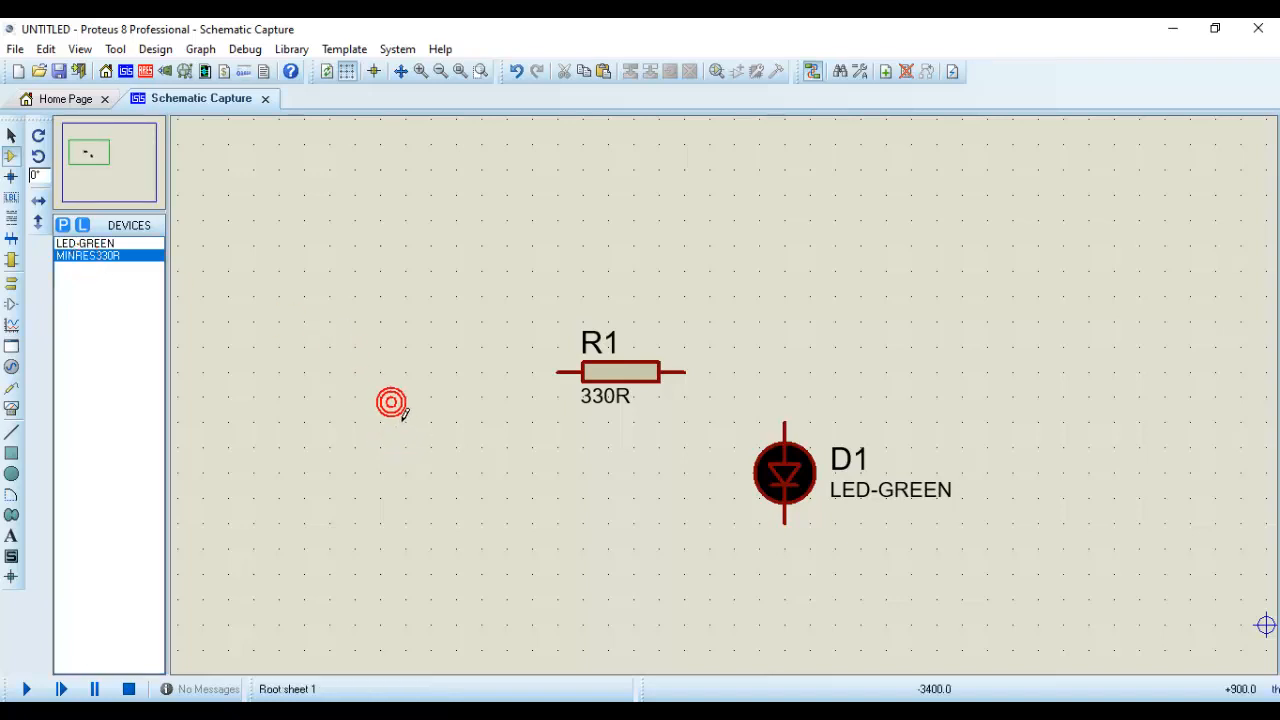
{"action": "left_click", "coordinate": [386, 380]}
{"action": "left_click", "coordinate": [388, 372]}
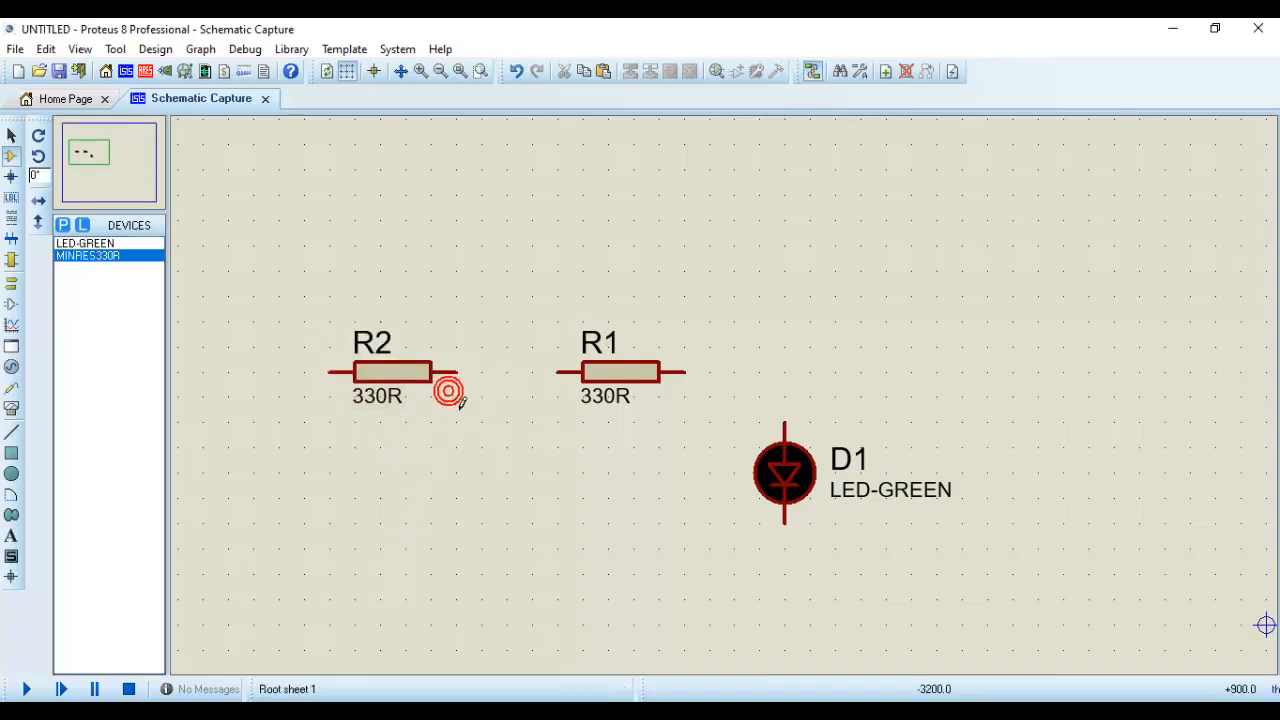
Set the value of resistor R2 to 100R through its part value label
{"action": "scroll", "coordinate": [417, 434], "scroll_direction": "up", "scroll_amount": 1}
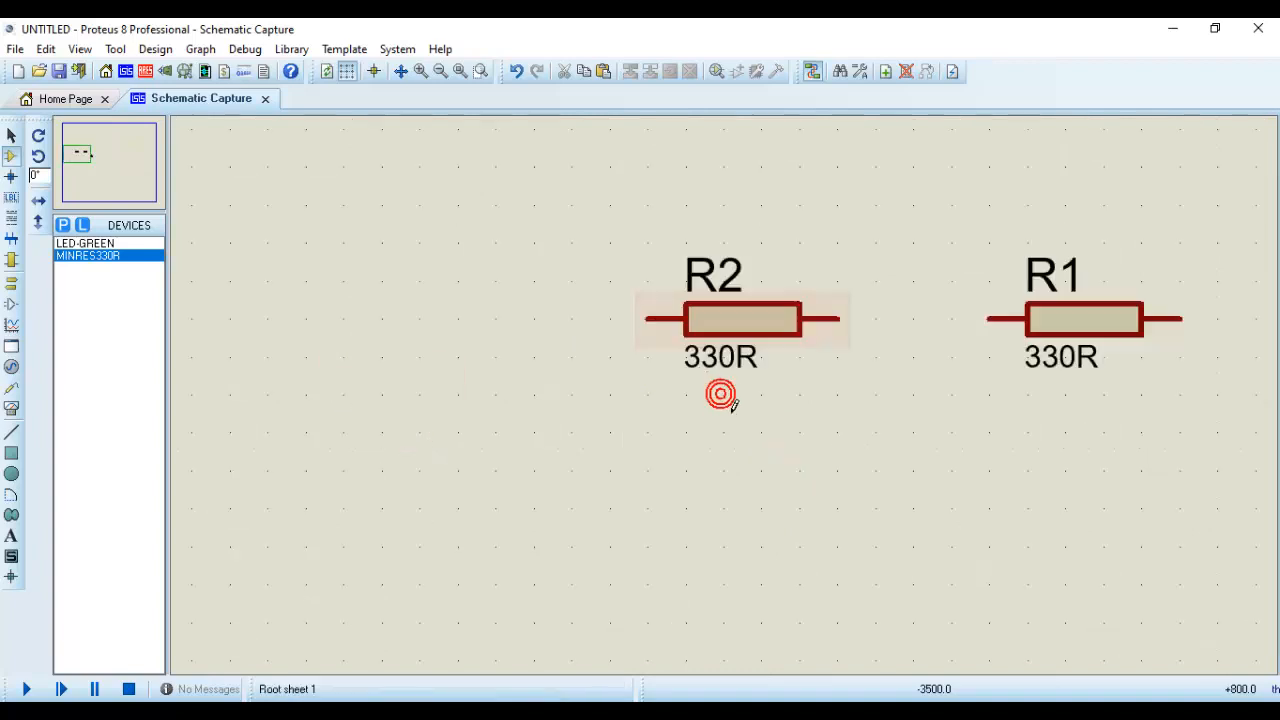
{"action": "double_click", "coordinate": [707, 362]}
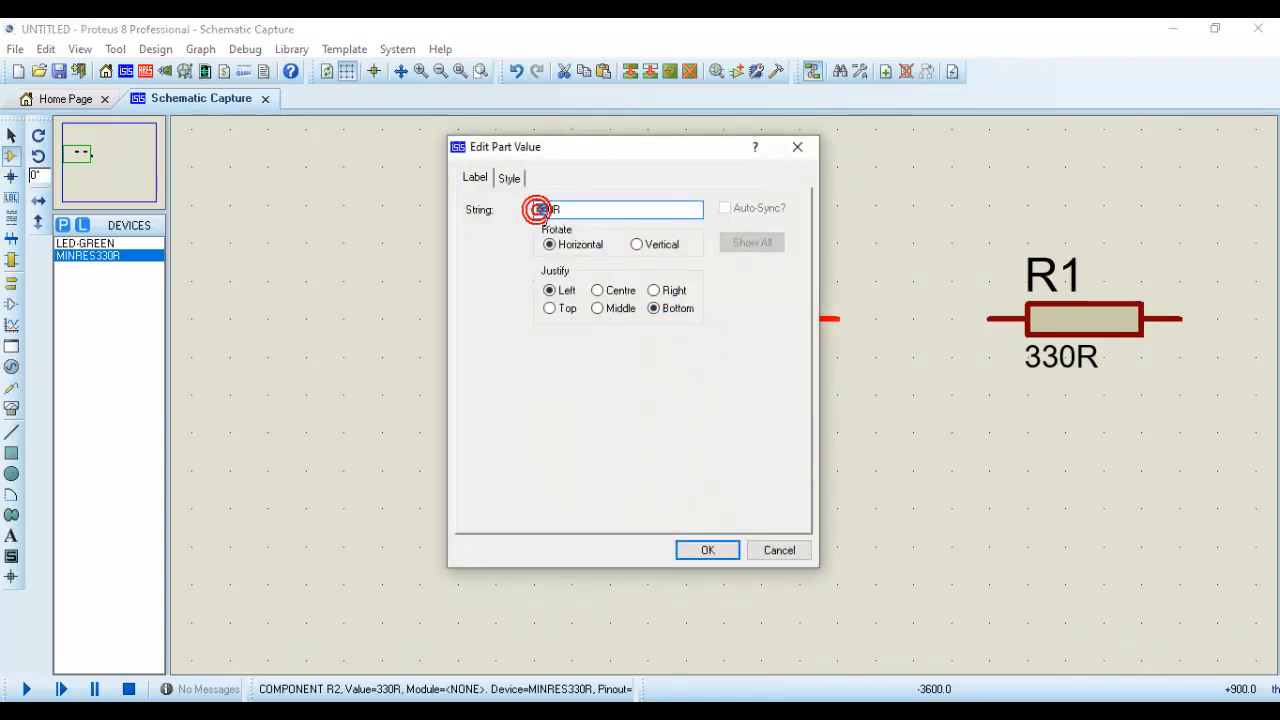
{"action": "type", "text": "100R"}
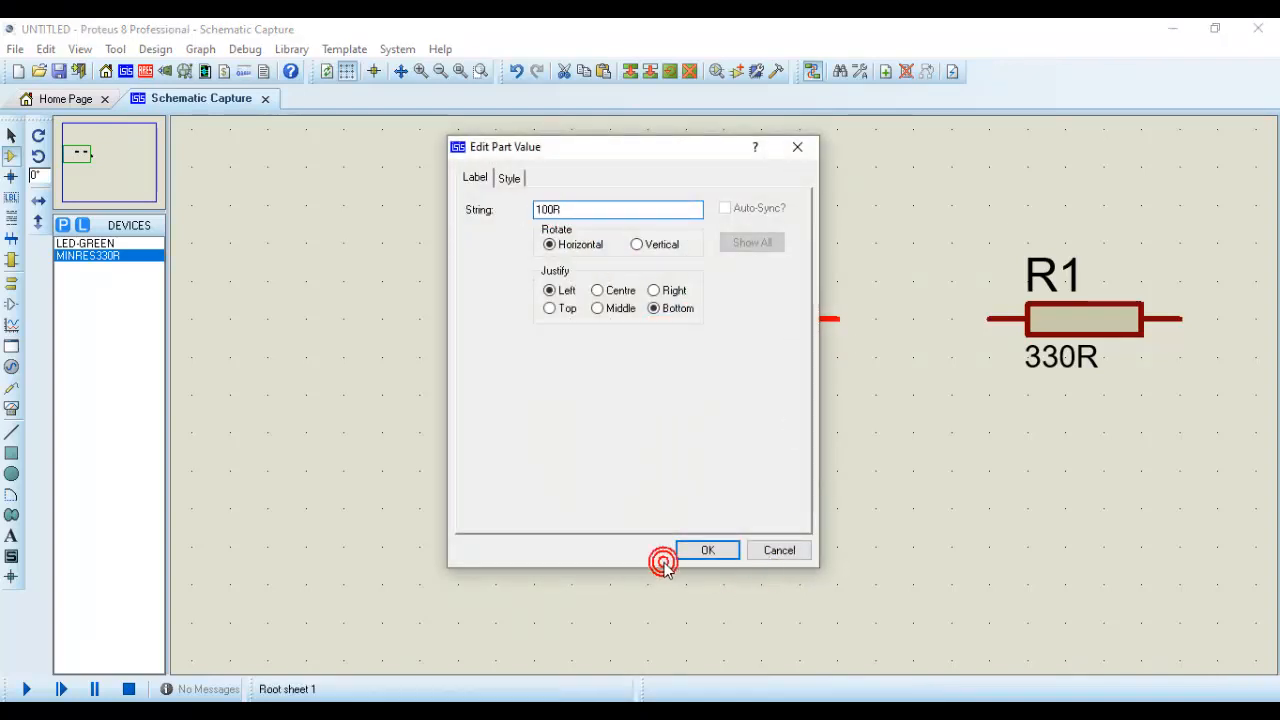
{"action": "left_click", "coordinate": [712, 548]}
{"action": "scroll", "coordinate": [988, 472], "scroll_direction": "down", "scroll_amount": 1}
{"action": "middle_click", "coordinate": [988, 472]}
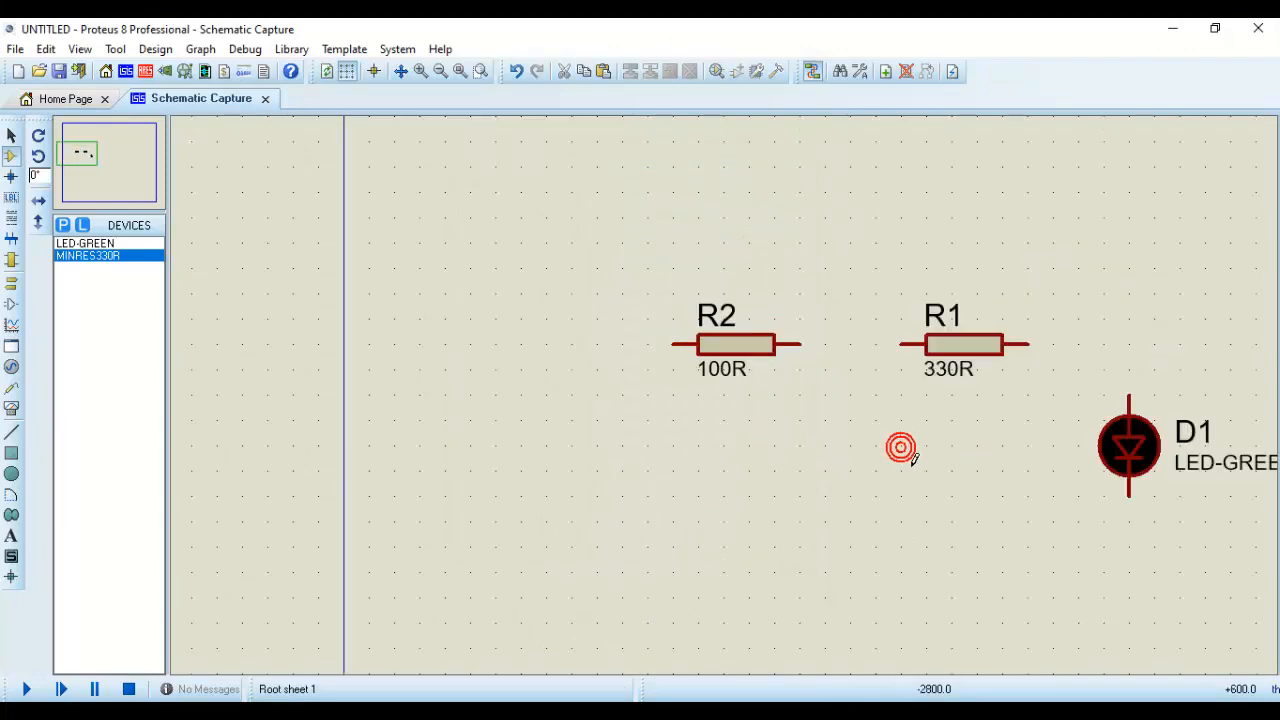
{"action": "left_click", "coordinate": [608, 443]}
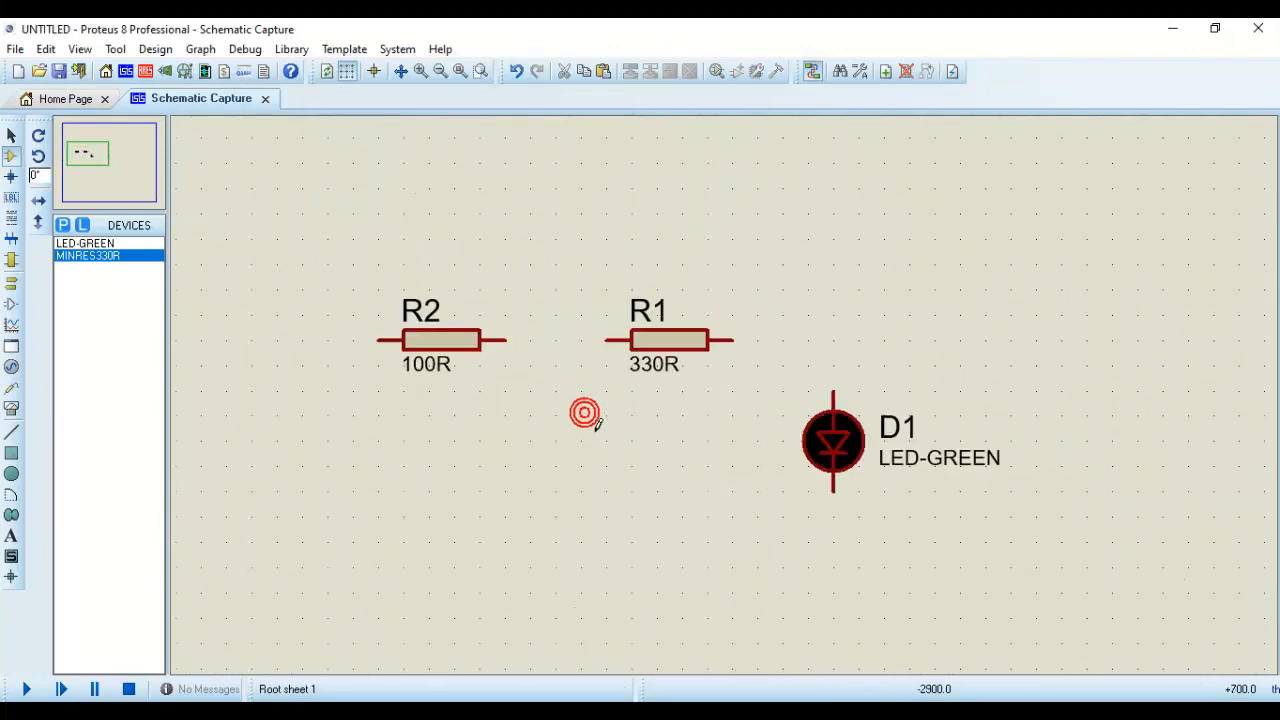
Delete resistor R2 from the schematic
{"action": "left_click", "coordinate": [468, 341]}
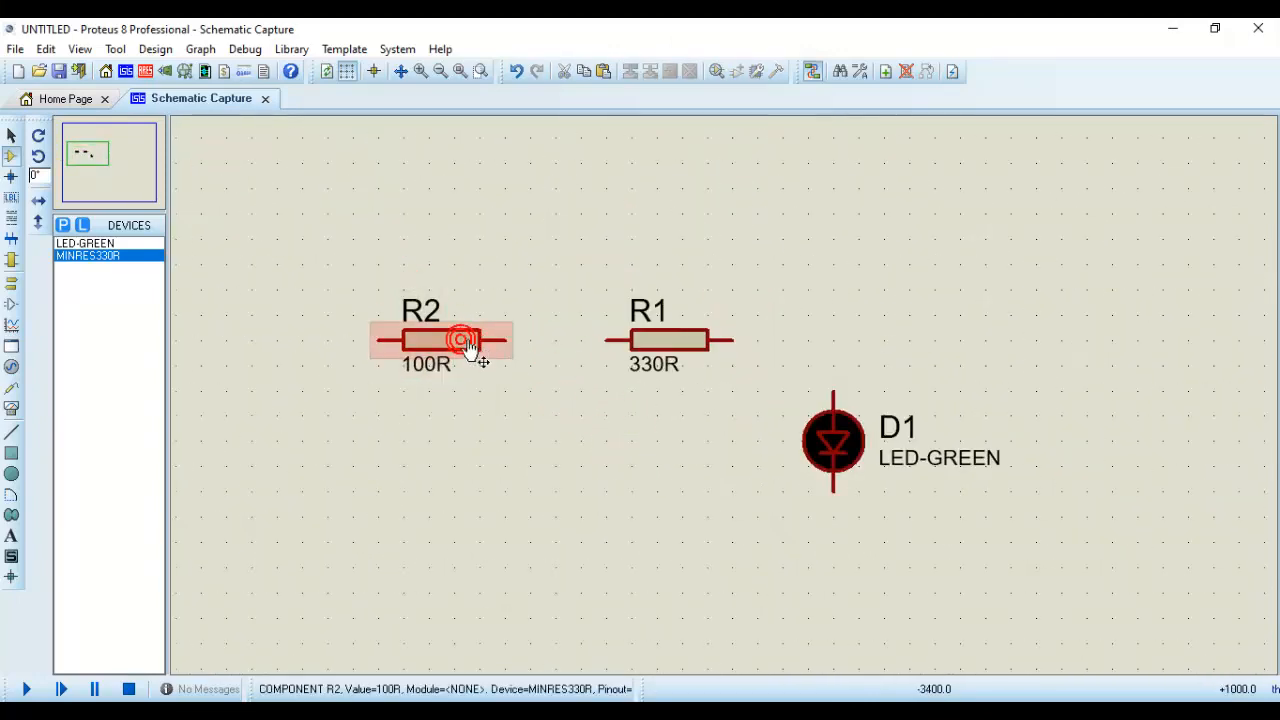
{"action": "left_click", "coordinate": [468, 342]}
{"action": "right_click", "coordinate": [465, 345]}
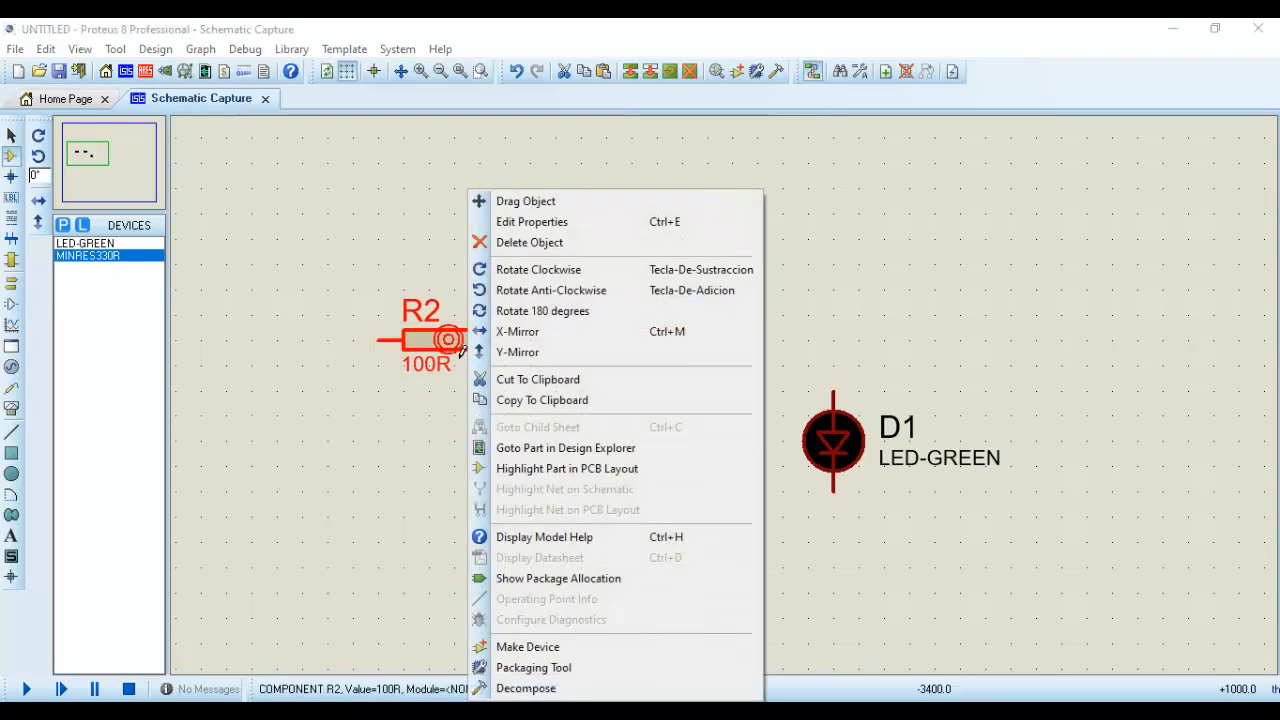
{"action": "left_click", "coordinate": [546, 245]}
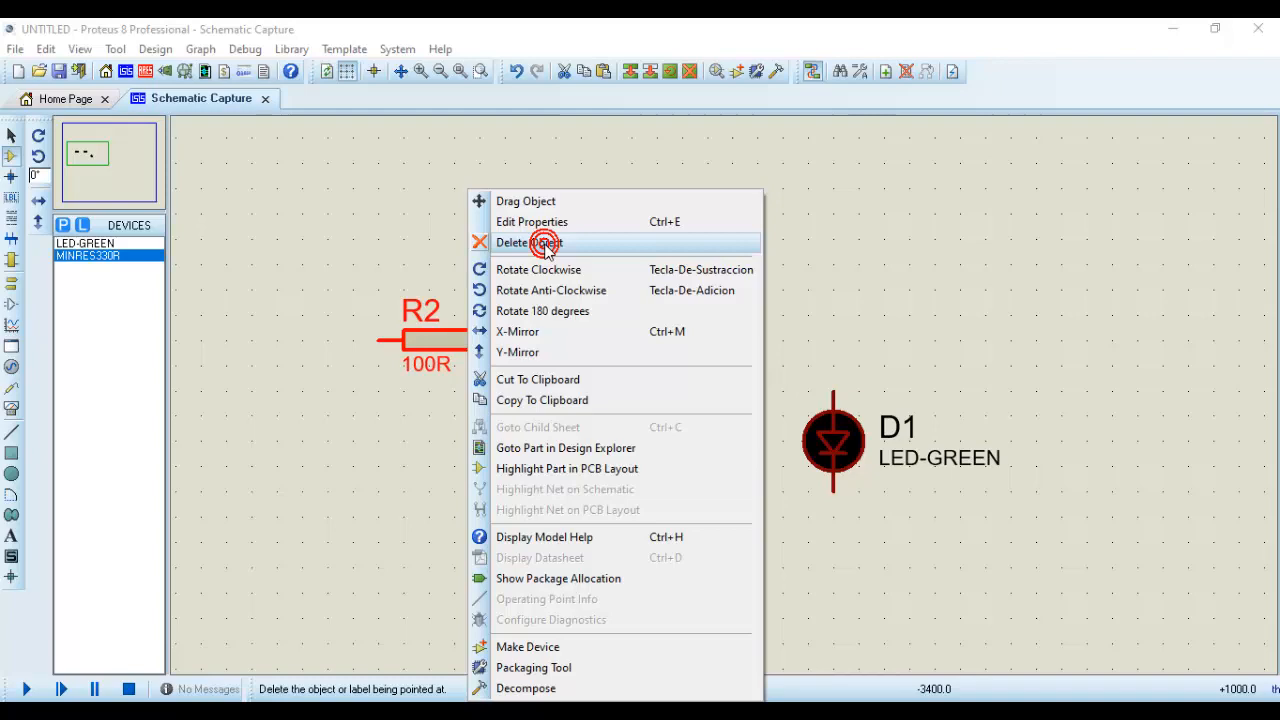
{"action": "left_click", "coordinate": [546, 245]}
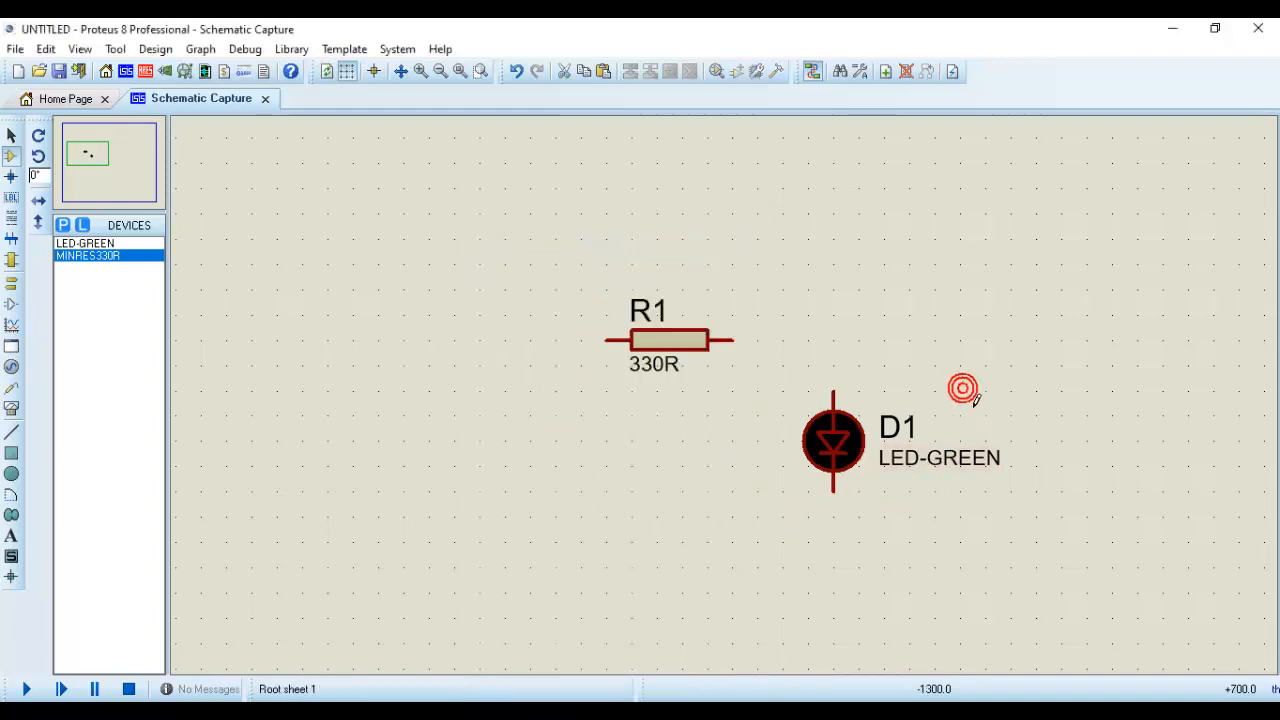
Rotate resistor R1 anti-clockwise in 90-degree turns until it lies horizontal with its ends reversed, and deselect it
{"action": "middle_click", "coordinate": [880, 340]}
{"action": "middle_click", "coordinate": [588, 291]}
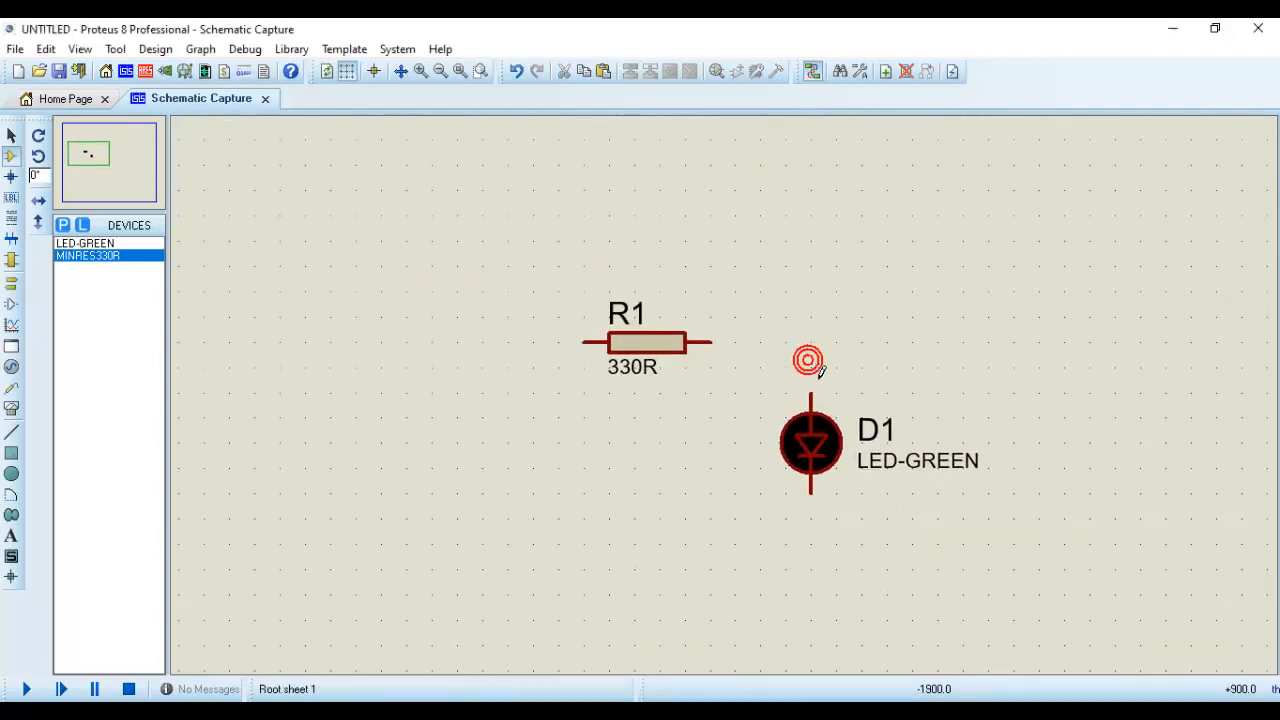
{"action": "left_click", "coordinate": [683, 357]}
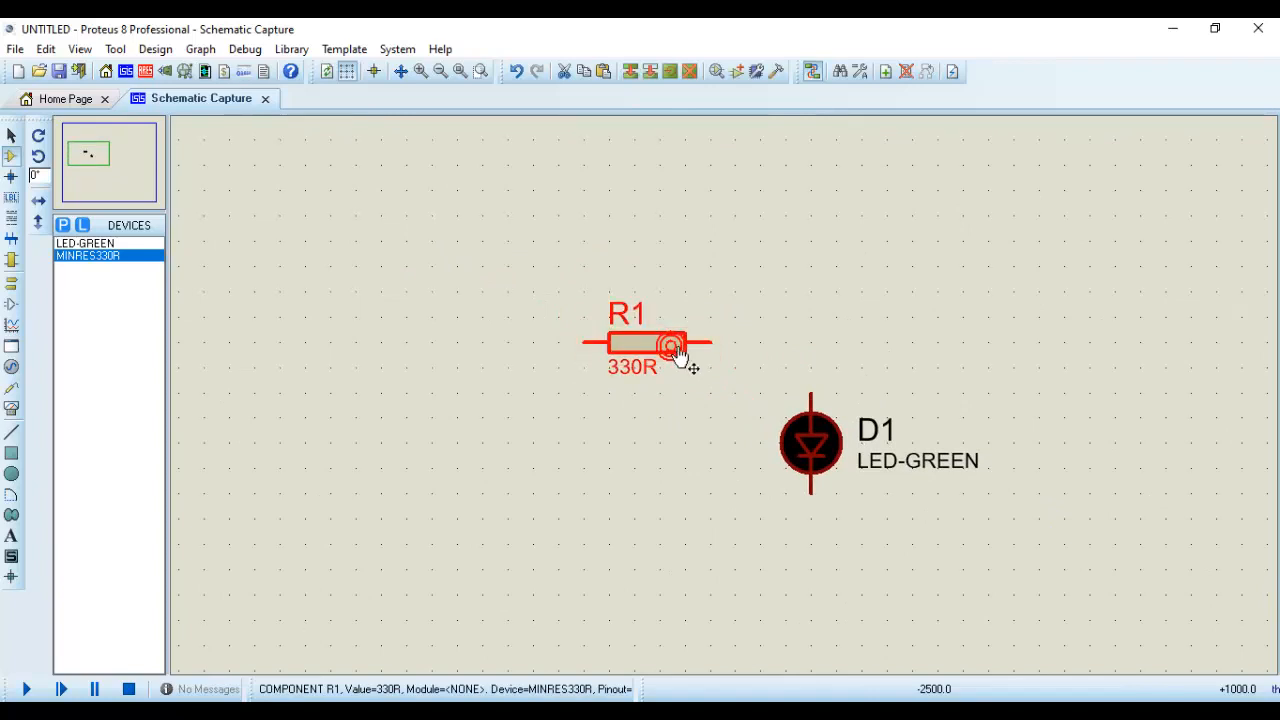
{"action": "key", "text": "KP_Add"}
{"action": "key", "text": "KP_Add"}
{"action": "key", "text": "KP_Add"}
{"action": "key", "text": "KP_Add"}
{"action": "key", "text": "KP_Add"}
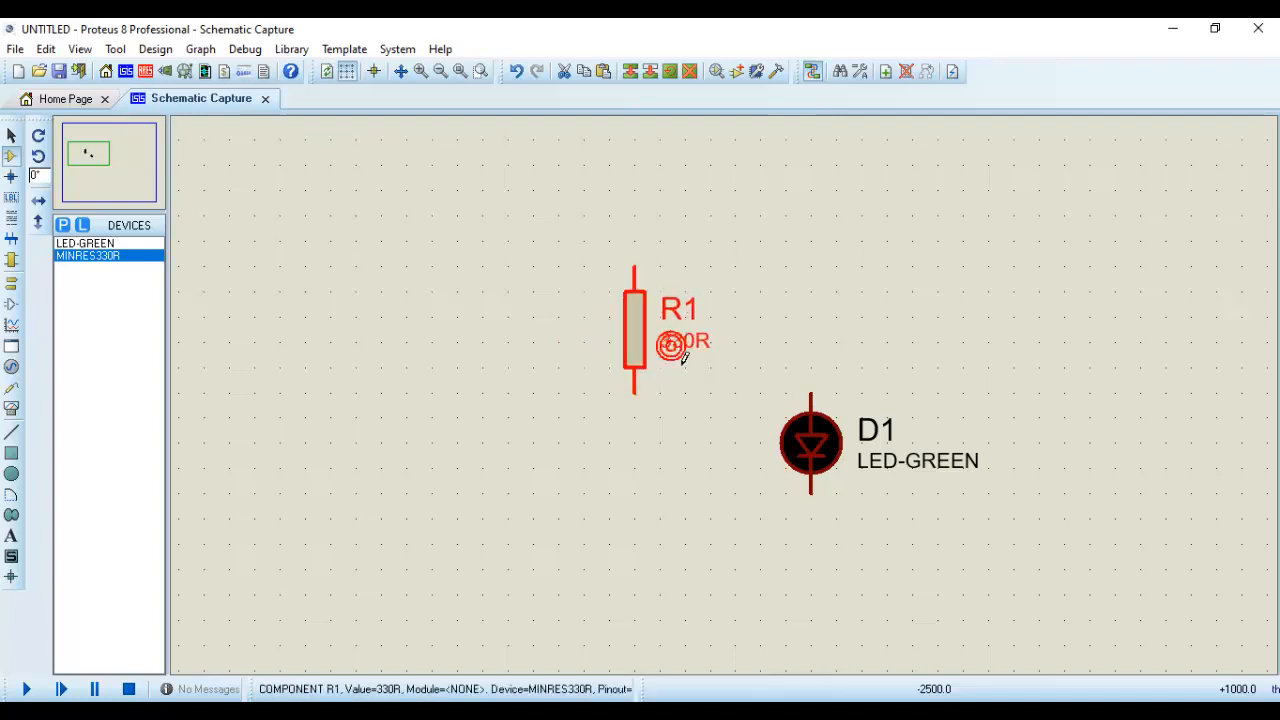
{"action": "key", "text": "KP_Add"}
{"action": "left_click", "coordinate": [691, 297]}
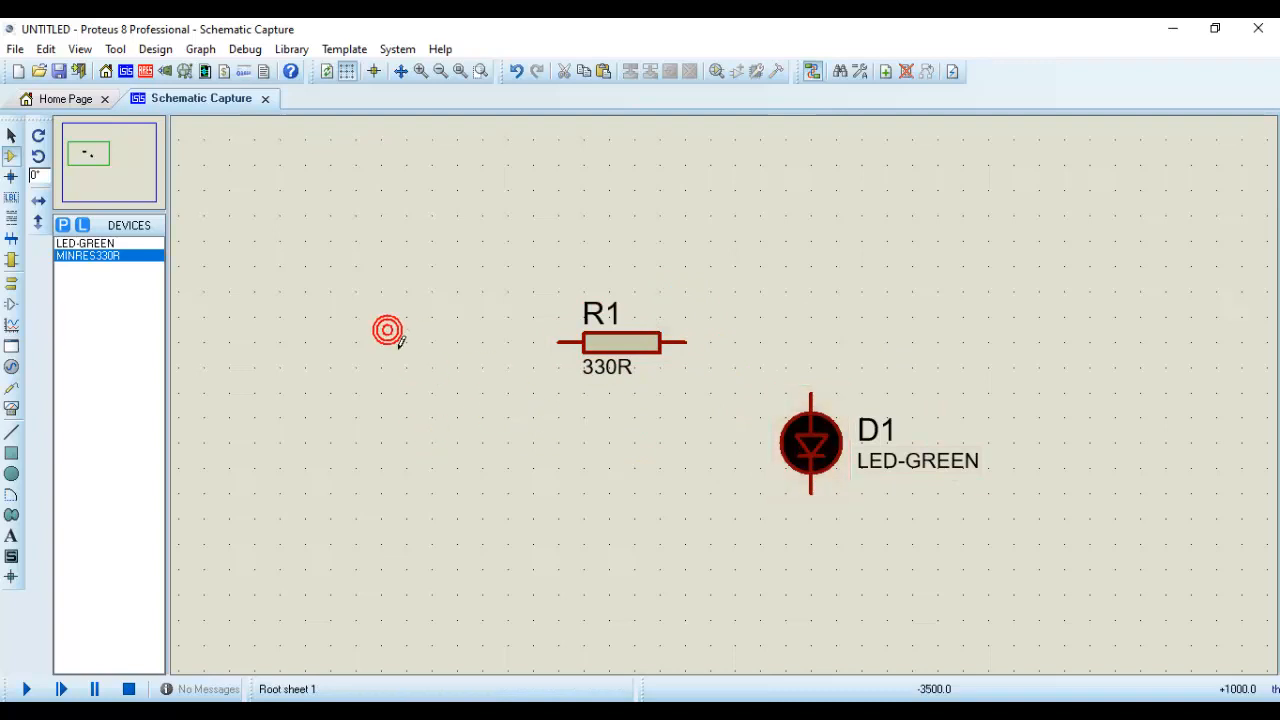
Place a DC generator on the sheet, above and to the left of resistor R1
{"action": "left_click", "coordinate": [11, 366]}
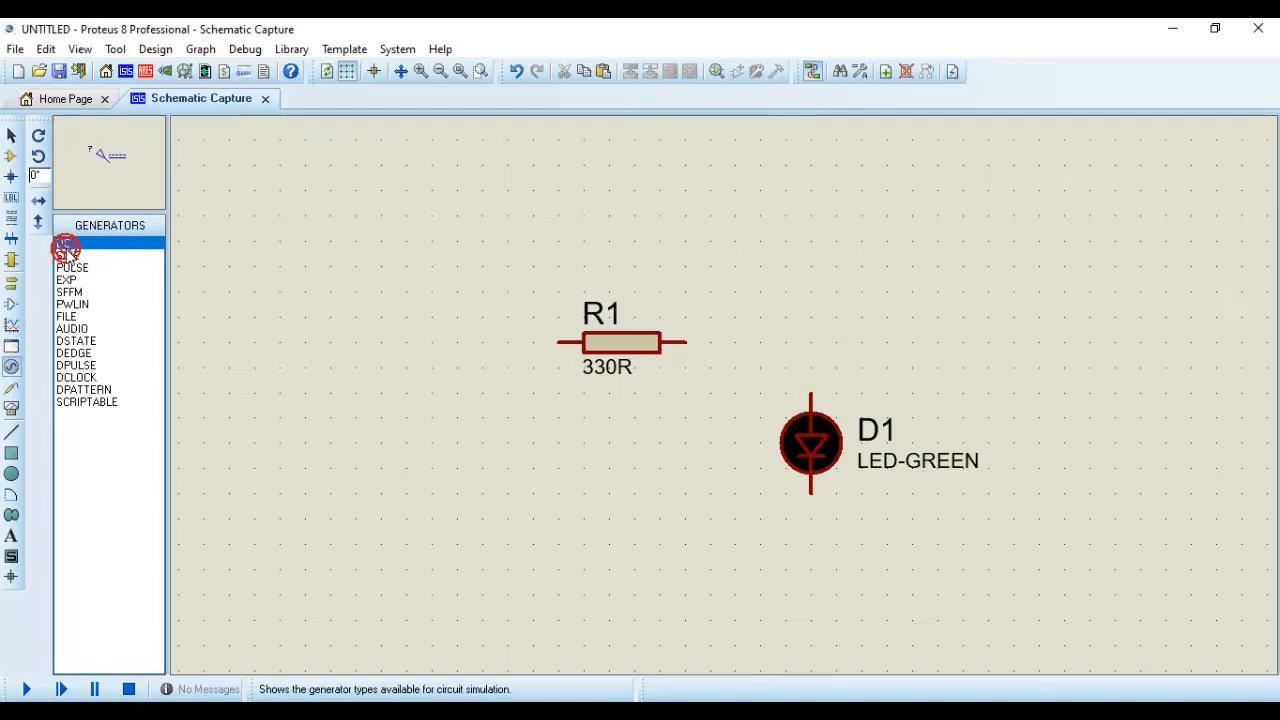
{"action": "left_click", "coordinate": [353, 288]}
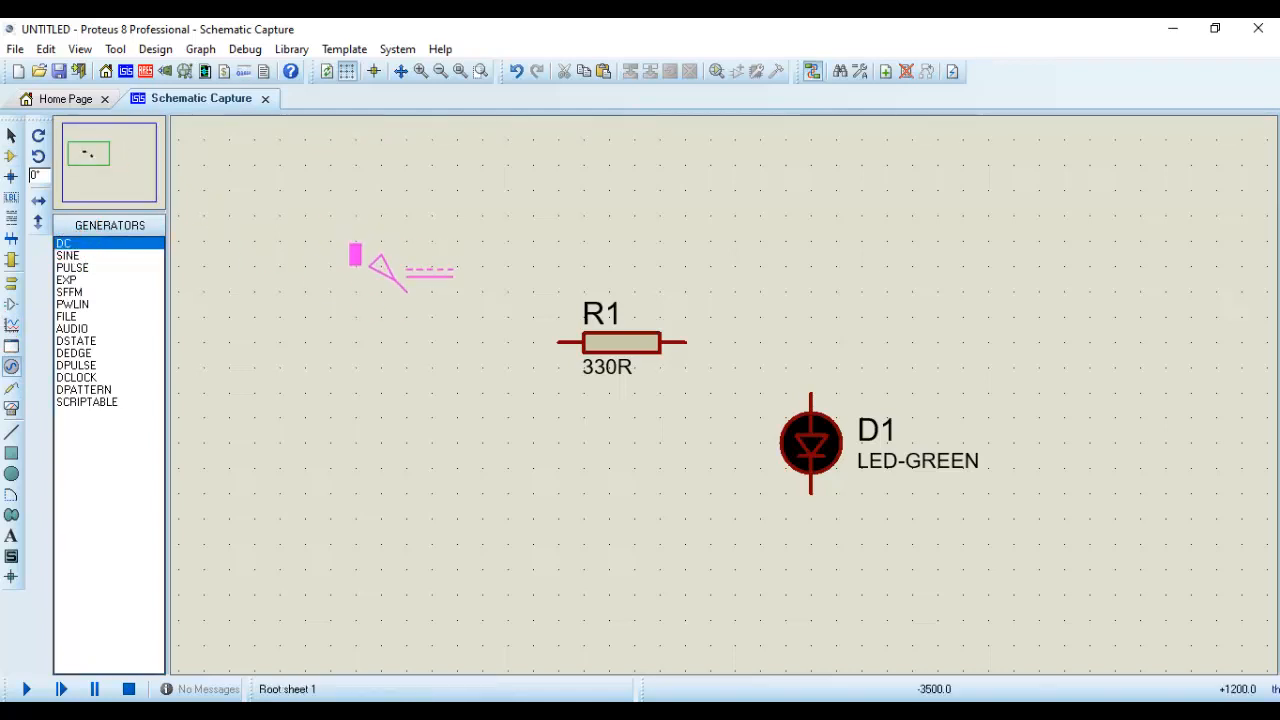
{"action": "left_click", "coordinate": [421, 284]}
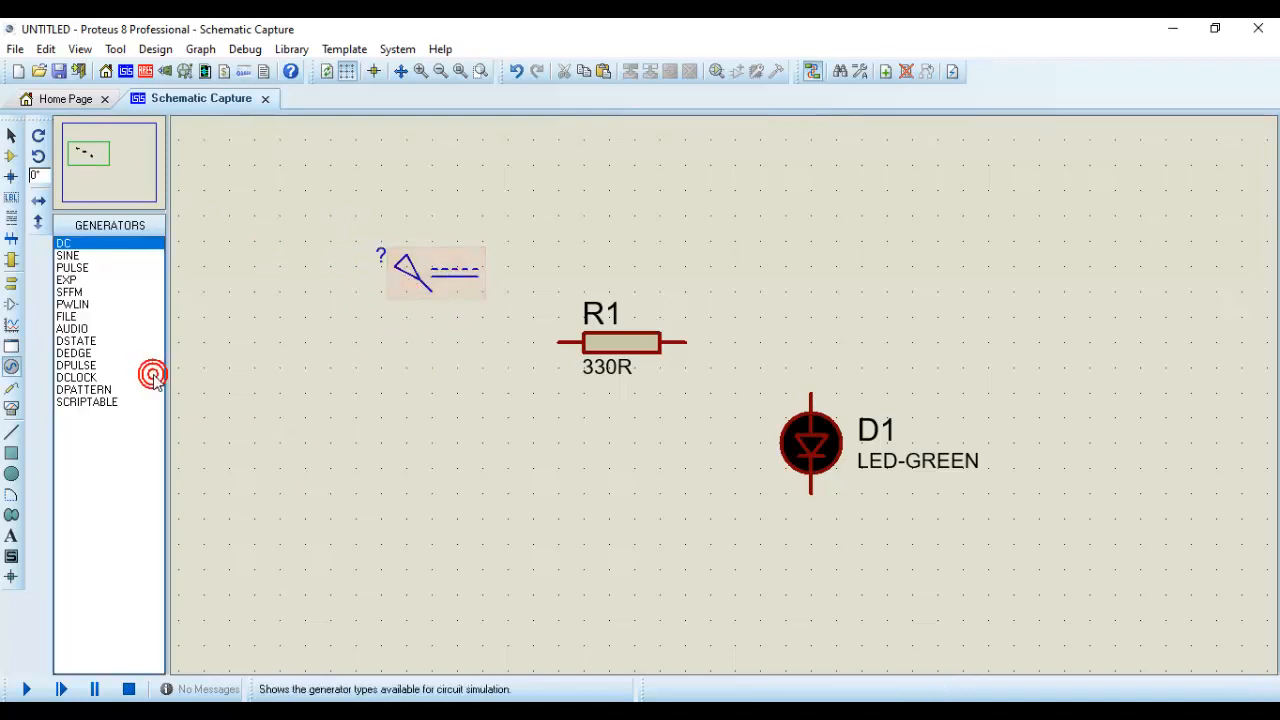
Place a GROUND terminal on the sheet, directly below the DC generator and lower than the LED
{"action": "left_click", "coordinate": [9, 282]}
{"action": "left_click", "coordinate": [118, 325]}
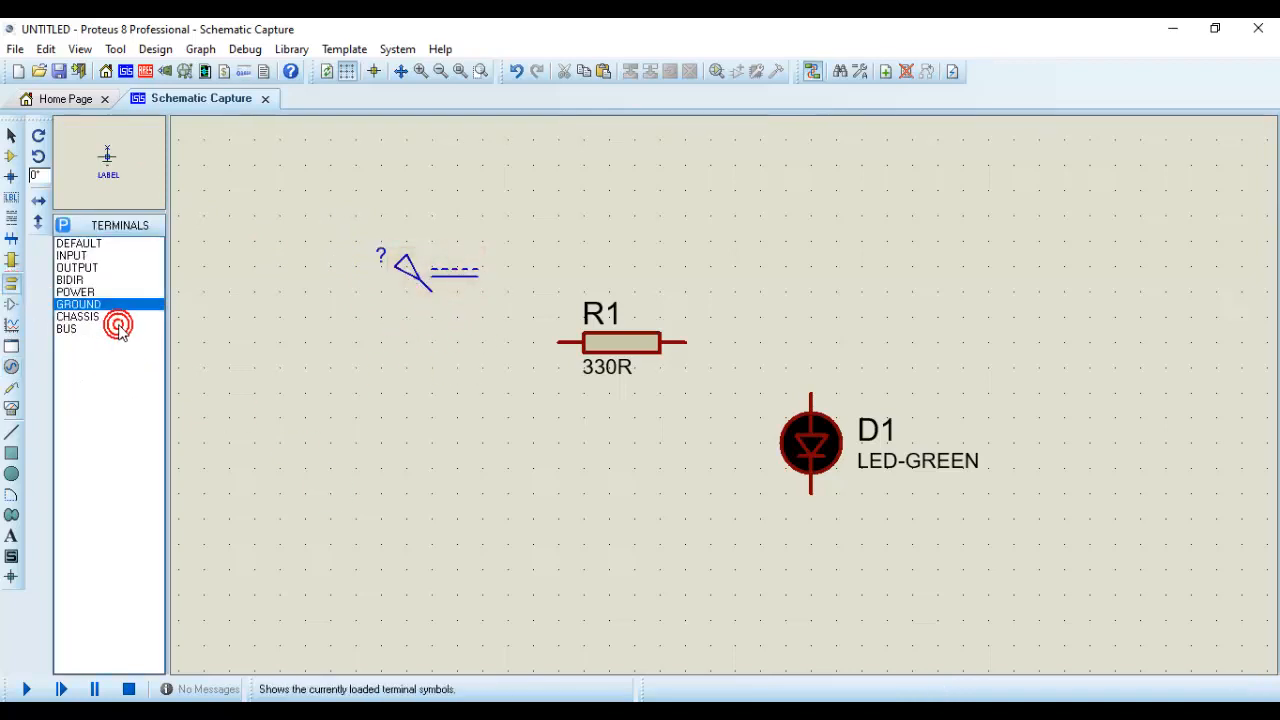
{"action": "left_click", "coordinate": [406, 477]}
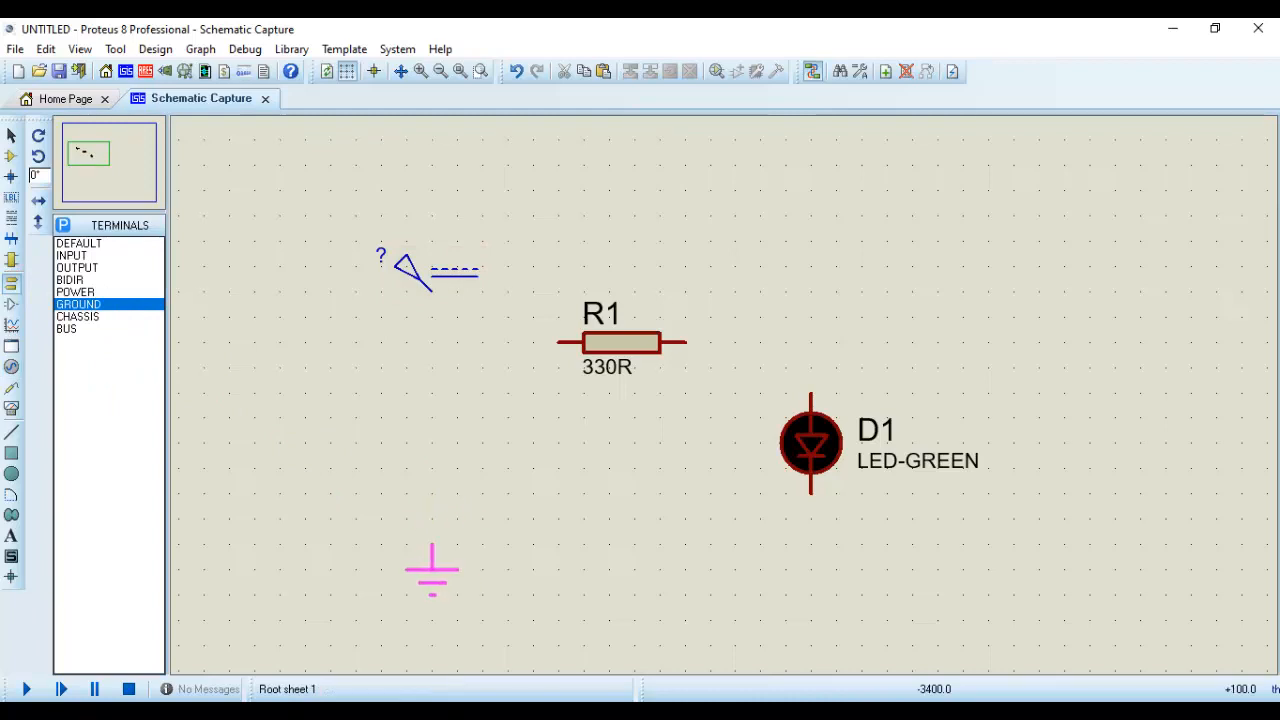
{"action": "left_click", "coordinate": [432, 560]}
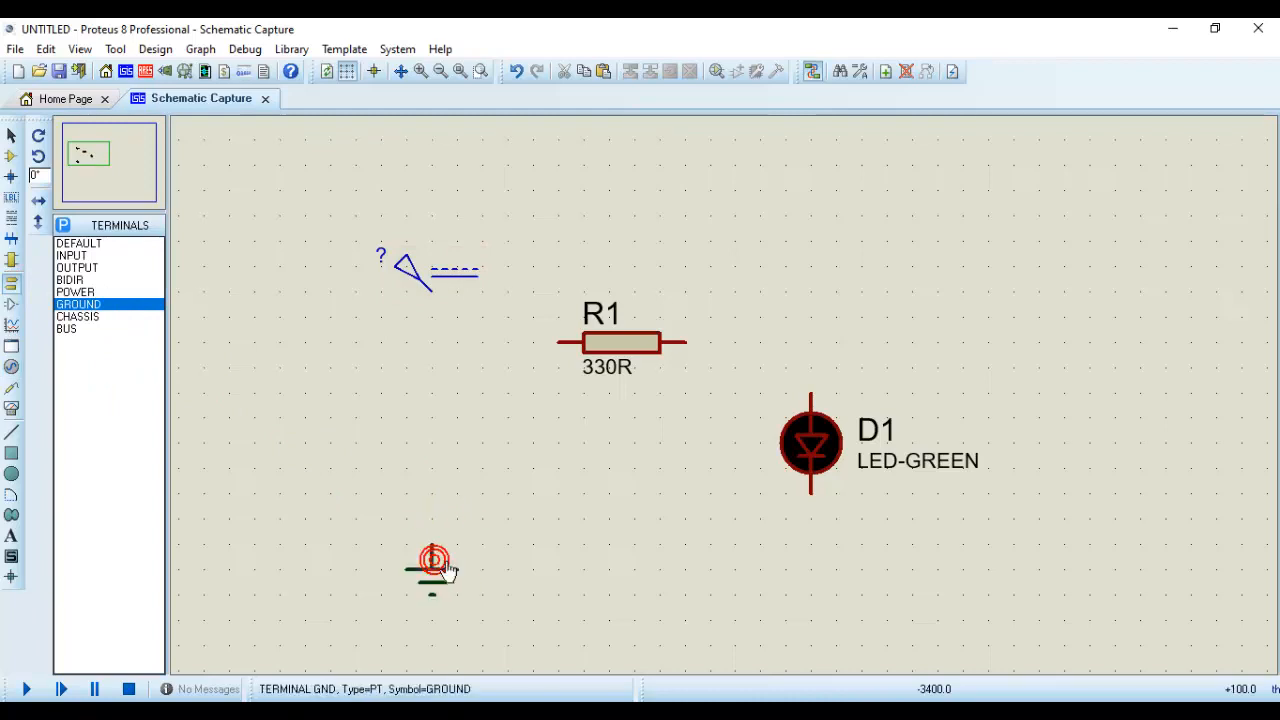
Wire the DC generator to the left end of R1, and R1's right end to the anode of LED D1
{"action": "left_click", "coordinate": [430, 298]}
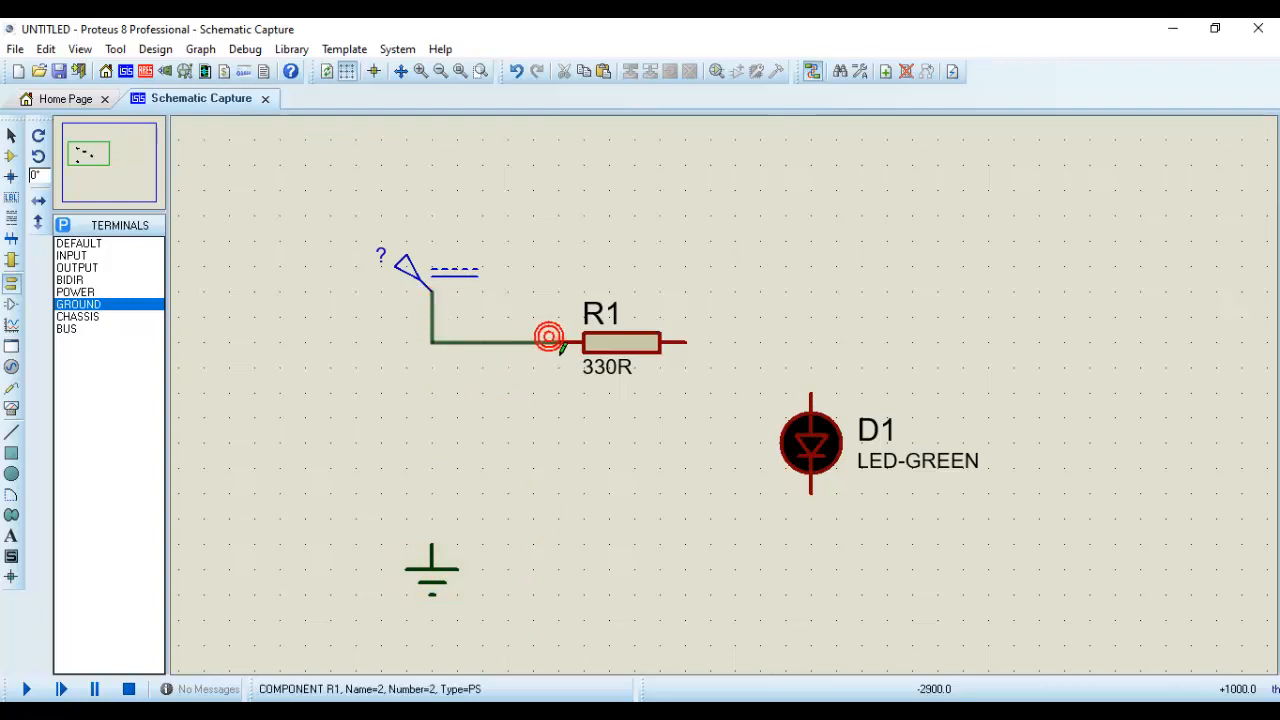
{"action": "left_click", "coordinate": [556, 342]}
{"action": "left_click", "coordinate": [700, 348]}
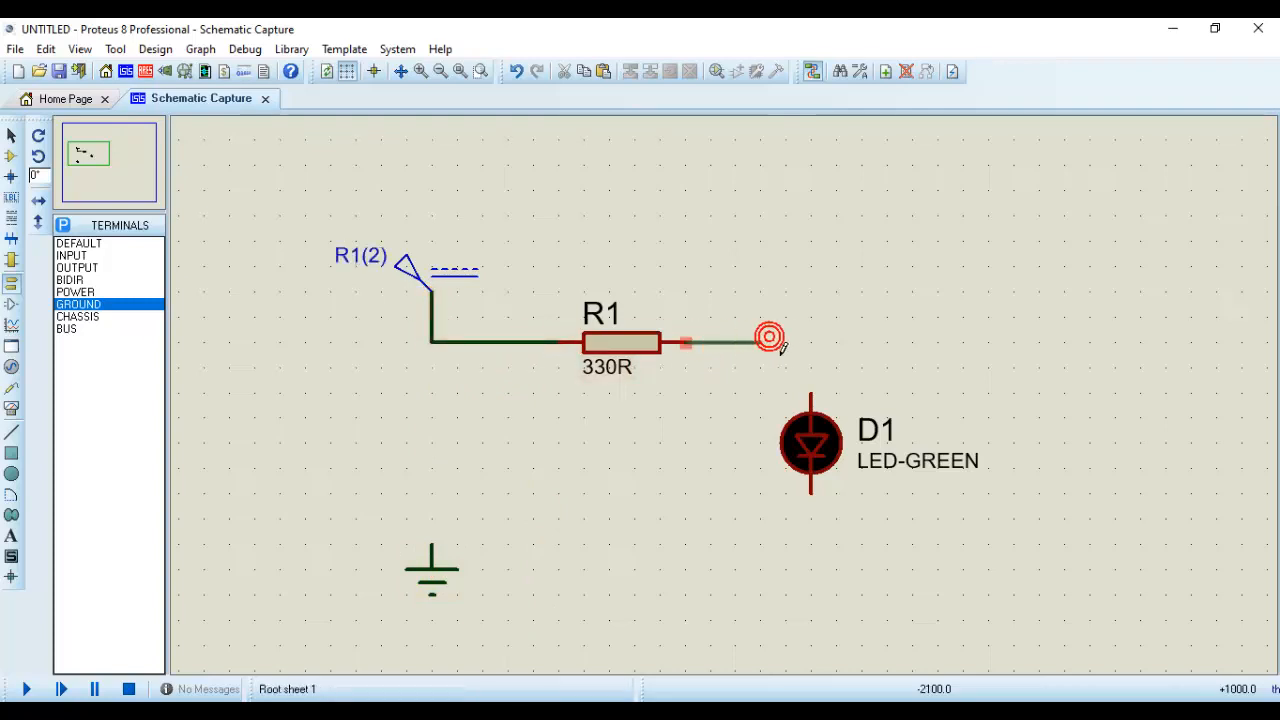
{"action": "left_click", "coordinate": [811, 395]}
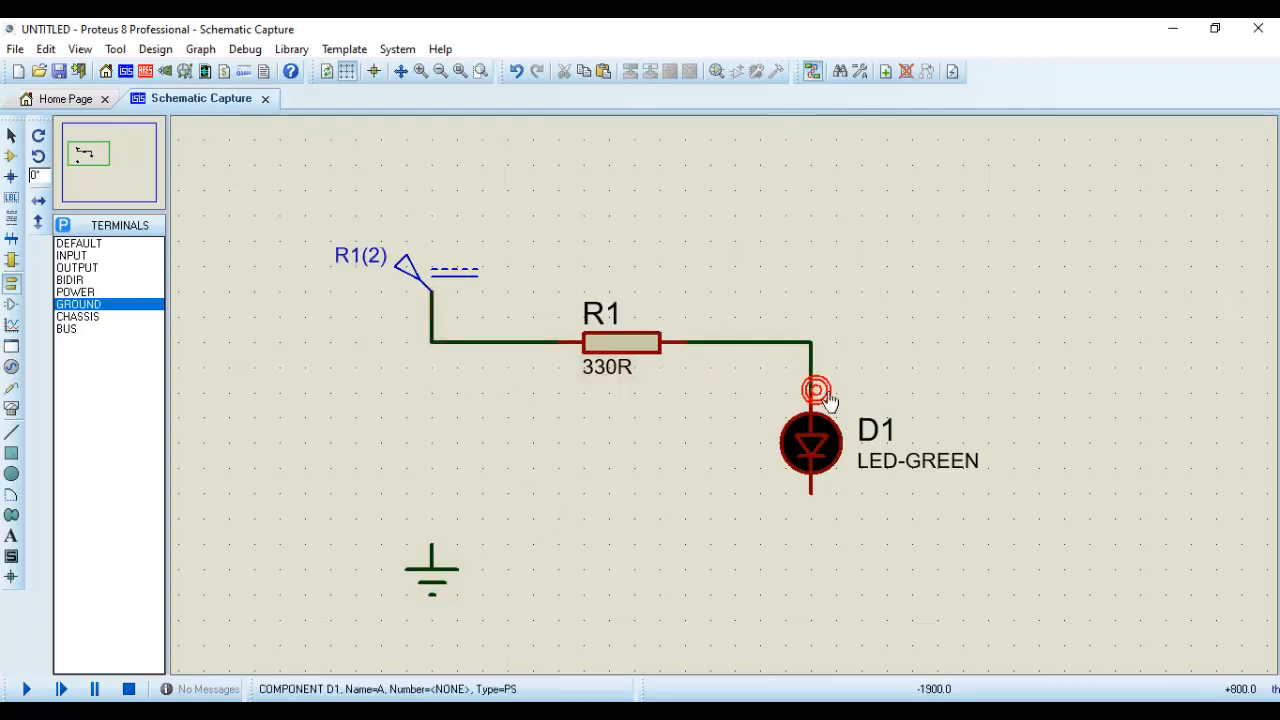
Wire the cathode of LED D1 to the ground terminal
{"action": "left_click", "coordinate": [811, 495]}
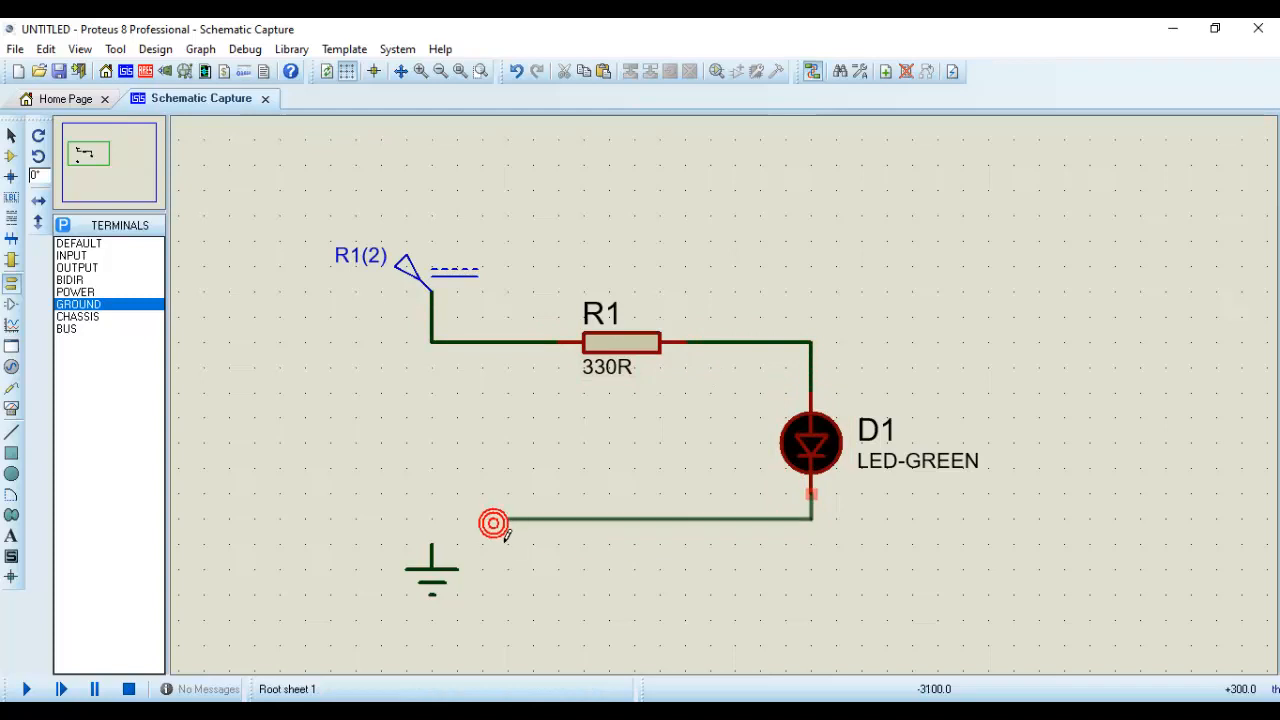
{"action": "left_click", "coordinate": [433, 540]}
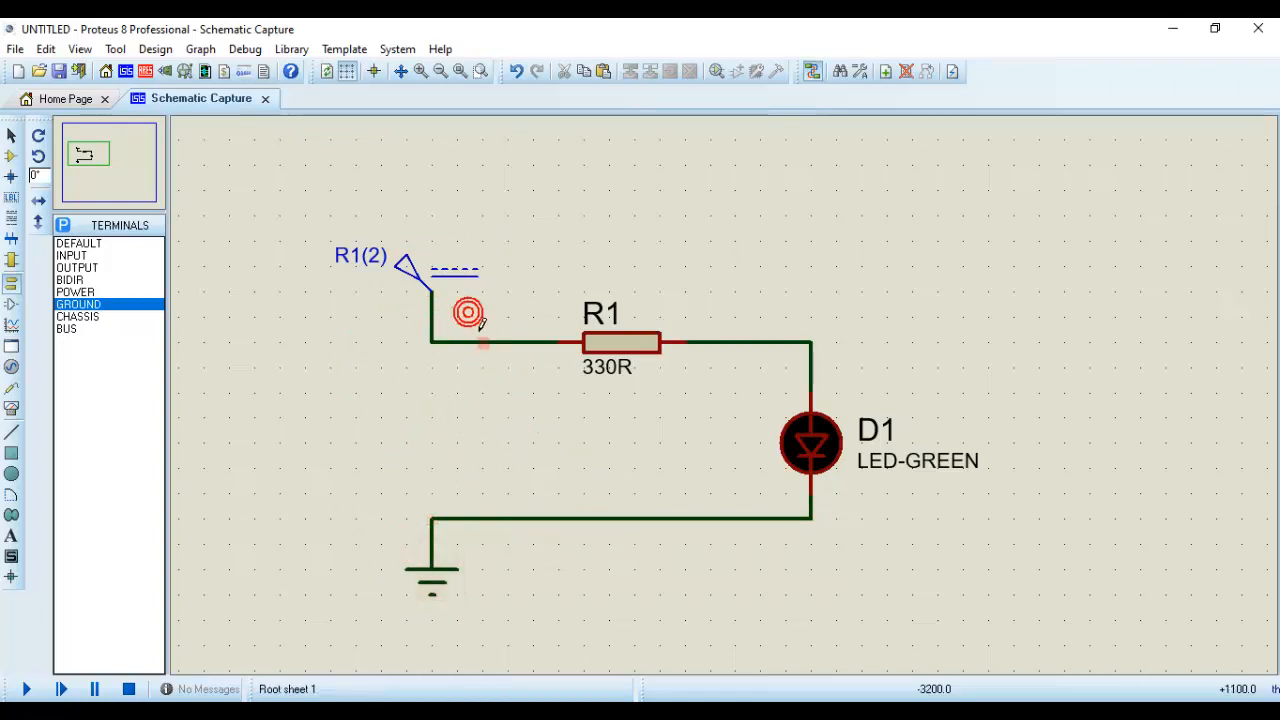
Edit the DC generator's voltage in its properties and accept the settings
{"action": "double_click", "coordinate": [436, 277]}
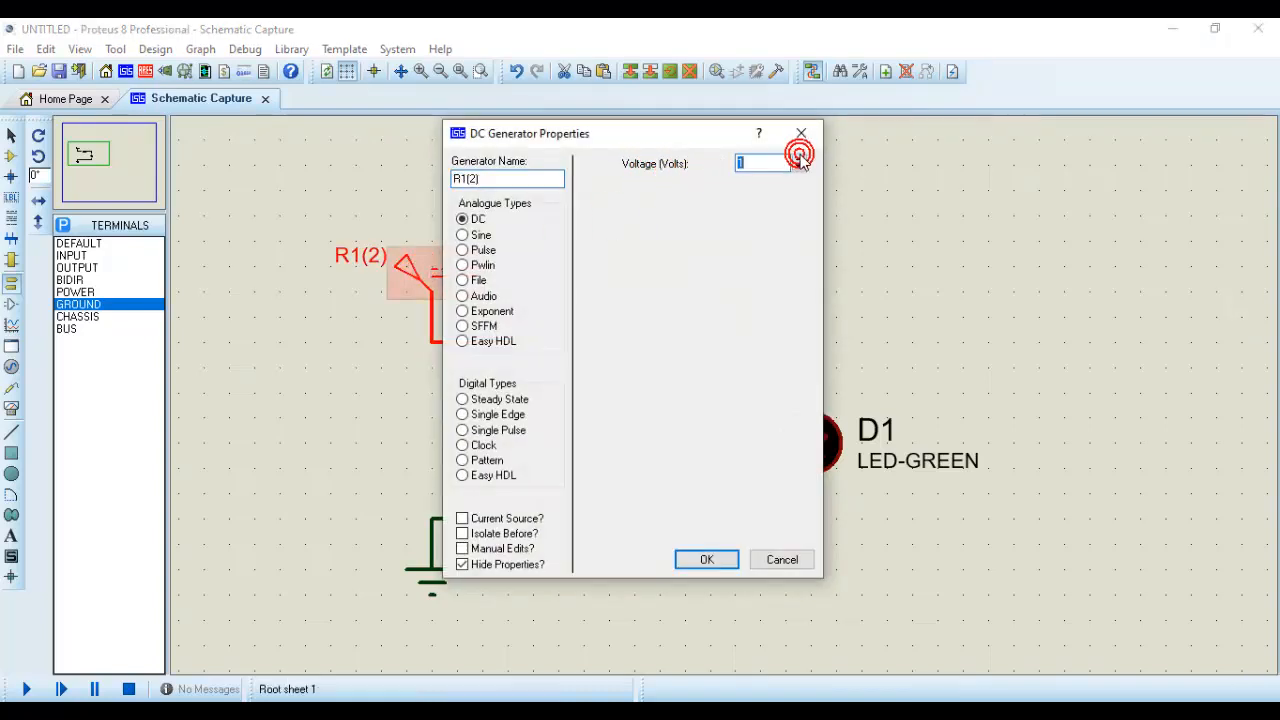
{"action": "left_click", "coordinate": [712, 557]}
{"action": "left_click", "coordinate": [605, 450]}
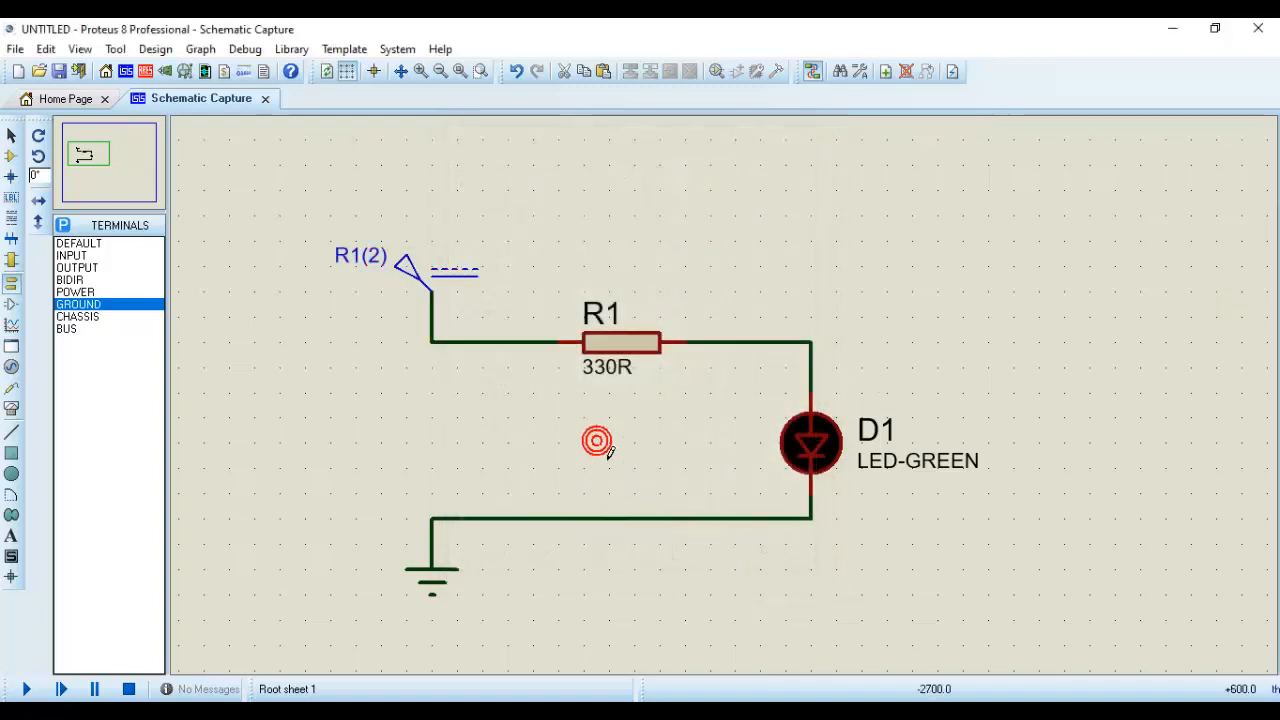
Run the circuit simulation to check that the LED lights, and stop it
{"action": "left_click", "coordinate": [33, 688]}
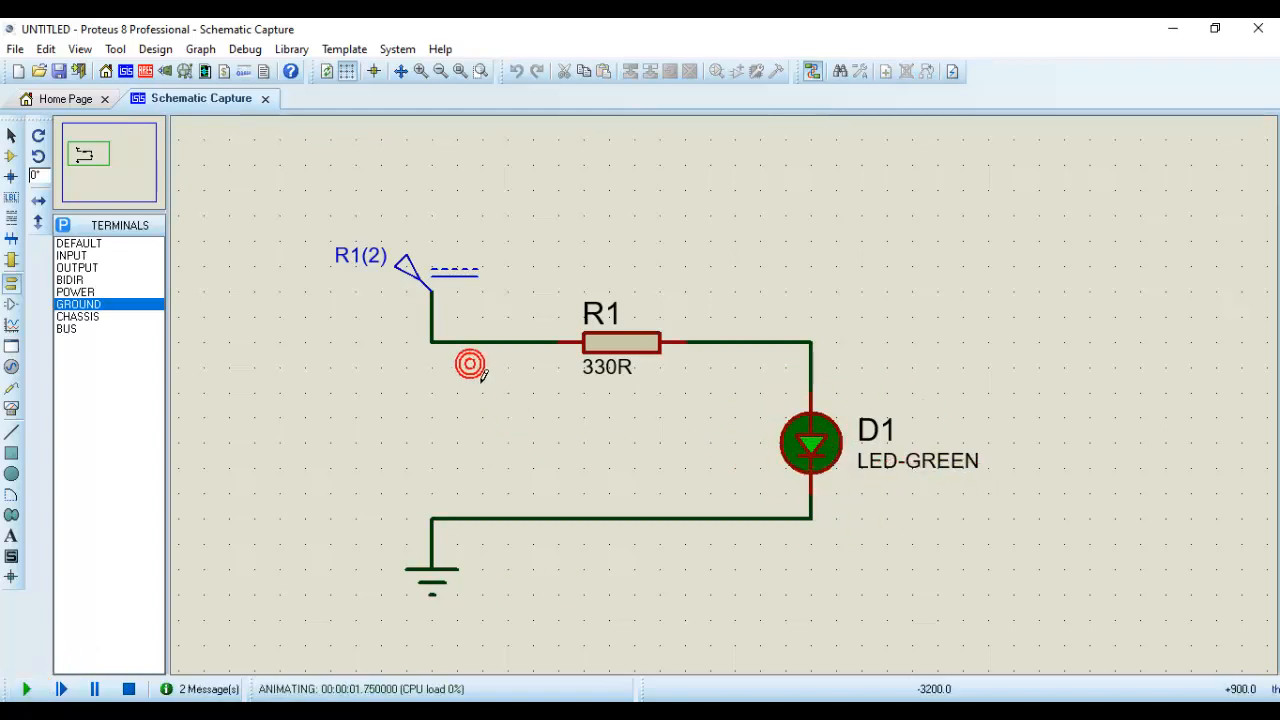
{"action": "left_click", "coordinate": [130, 689]}
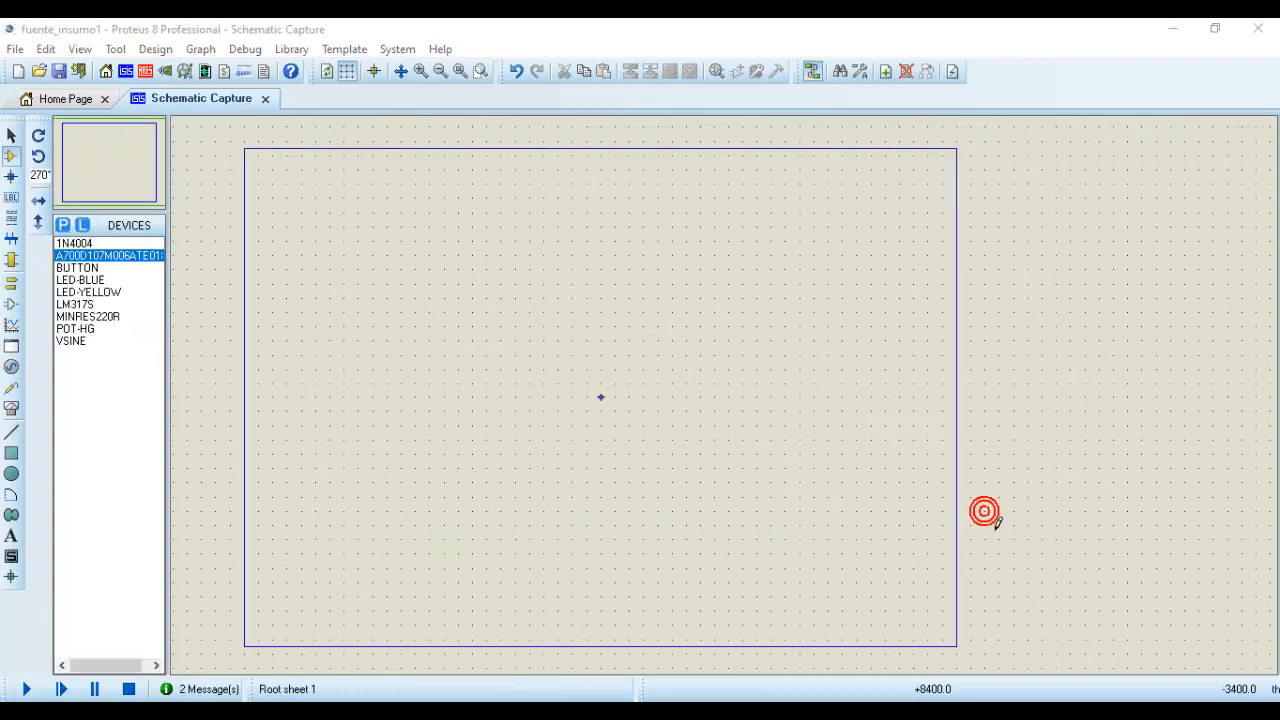
Switch to the Word document and examine the LM317T power-supply schematic under "Esquema a realizar la simulación en Proteus"
{"action": "left_click", "coordinate": [405, 28]}
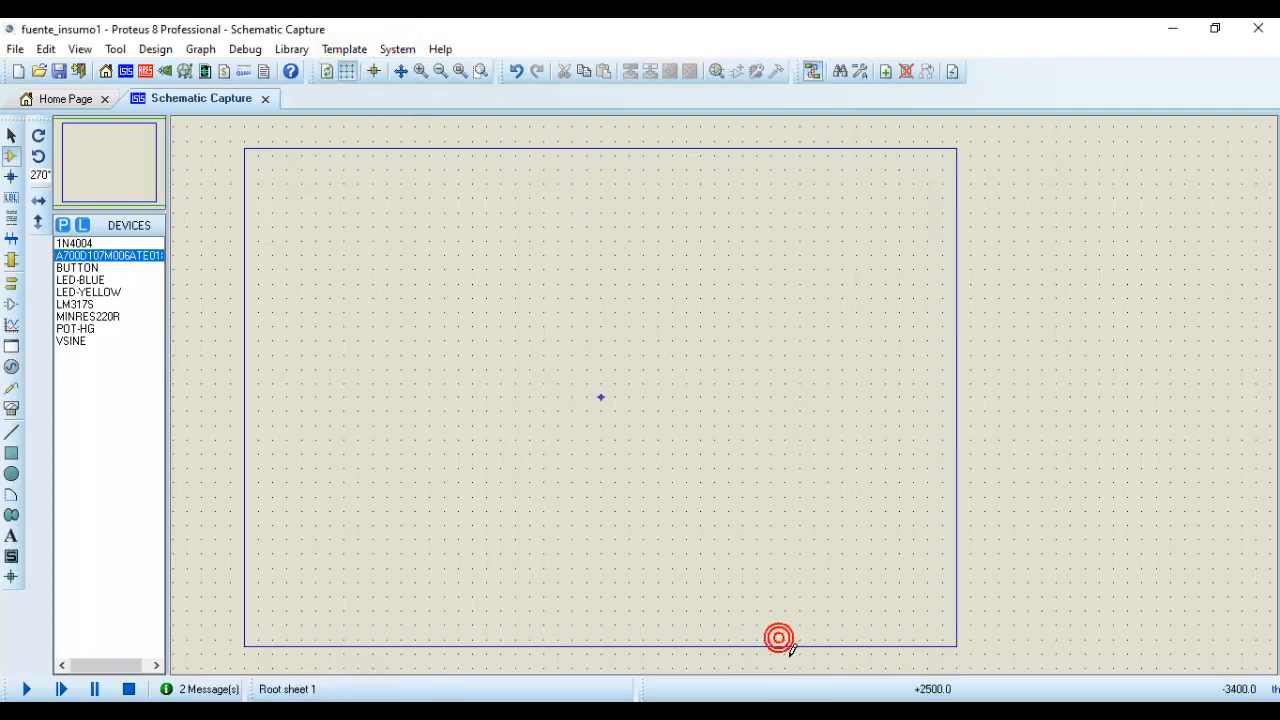
{"action": "key", "text": "alt+Tab"}
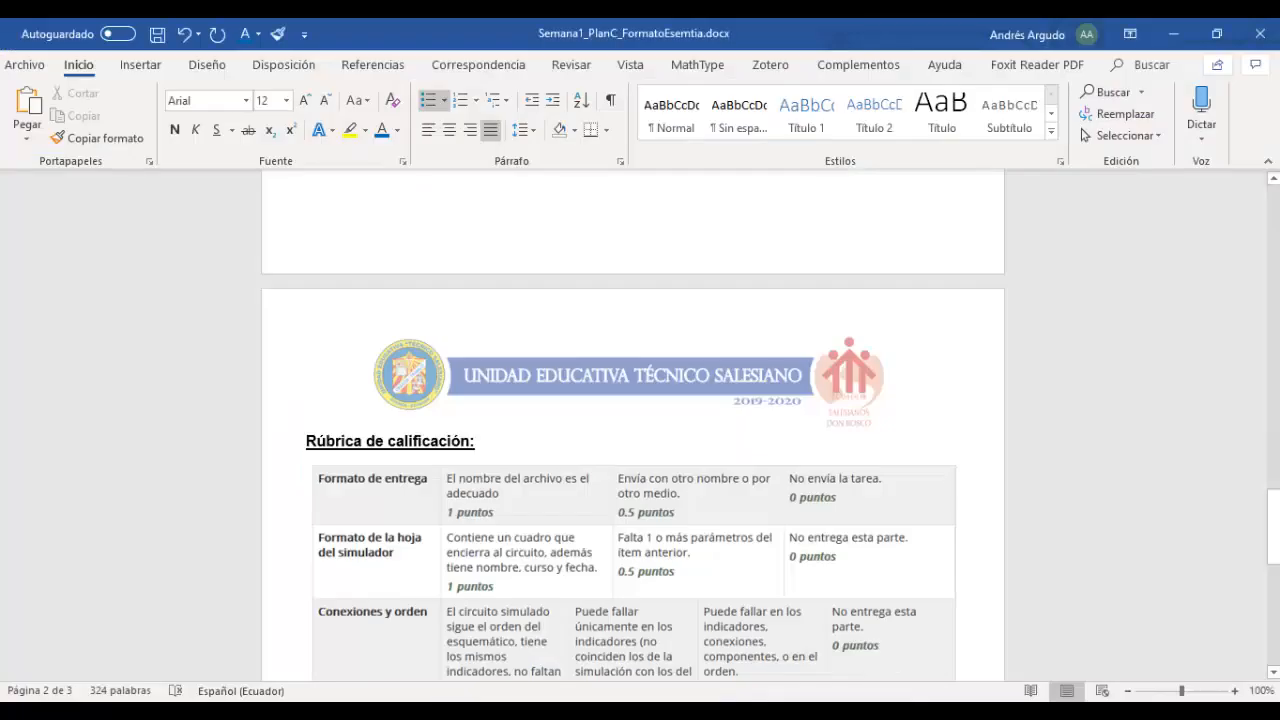
{"action": "scroll", "coordinate": [760, 435], "scroll_direction": "up", "scroll_amount": 8}
{"action": "scroll", "coordinate": [765, 437], "scroll_direction": "up", "scroll_amount": 8}
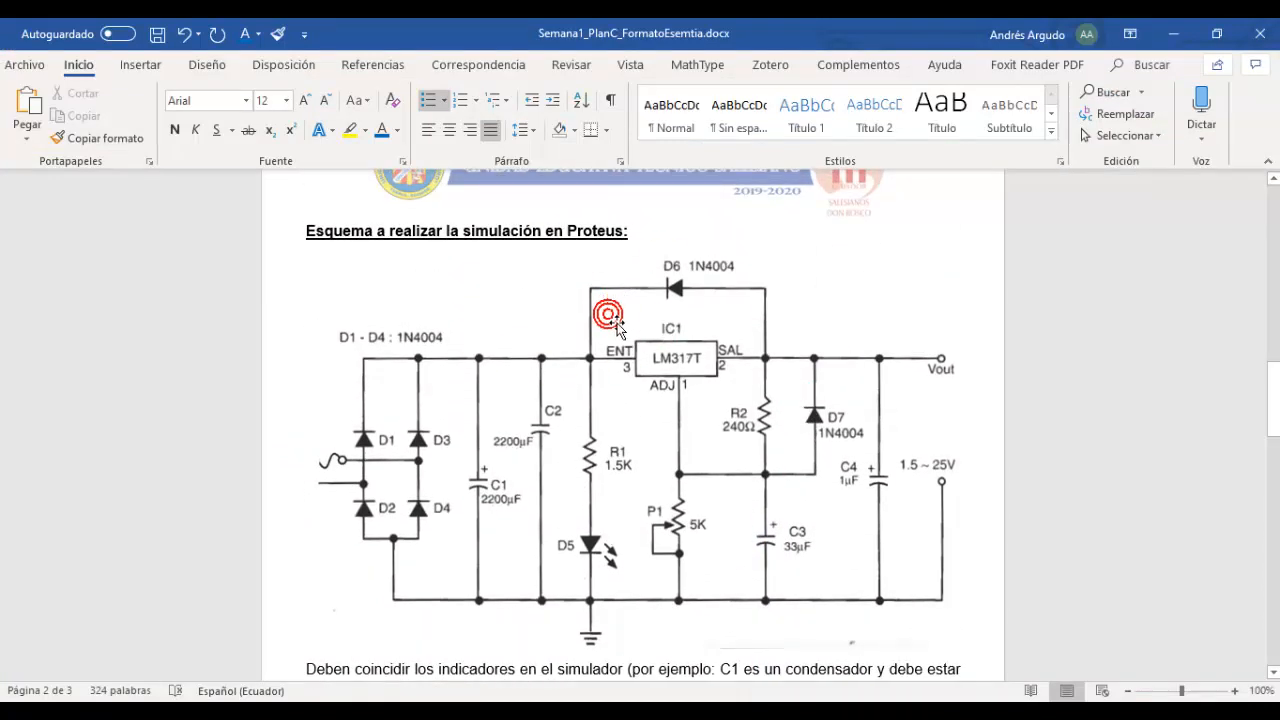
{"action": "scroll", "coordinate": [678, 335], "scroll_direction": "down", "scroll_amount": 1}
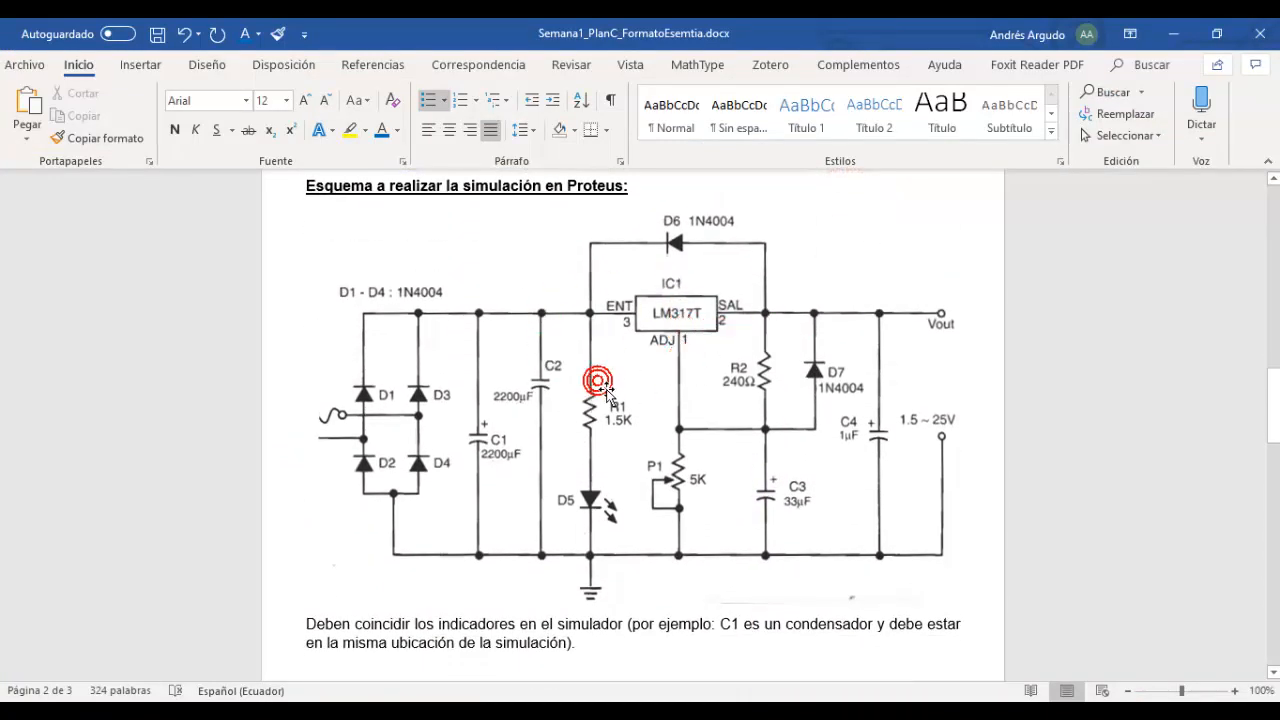
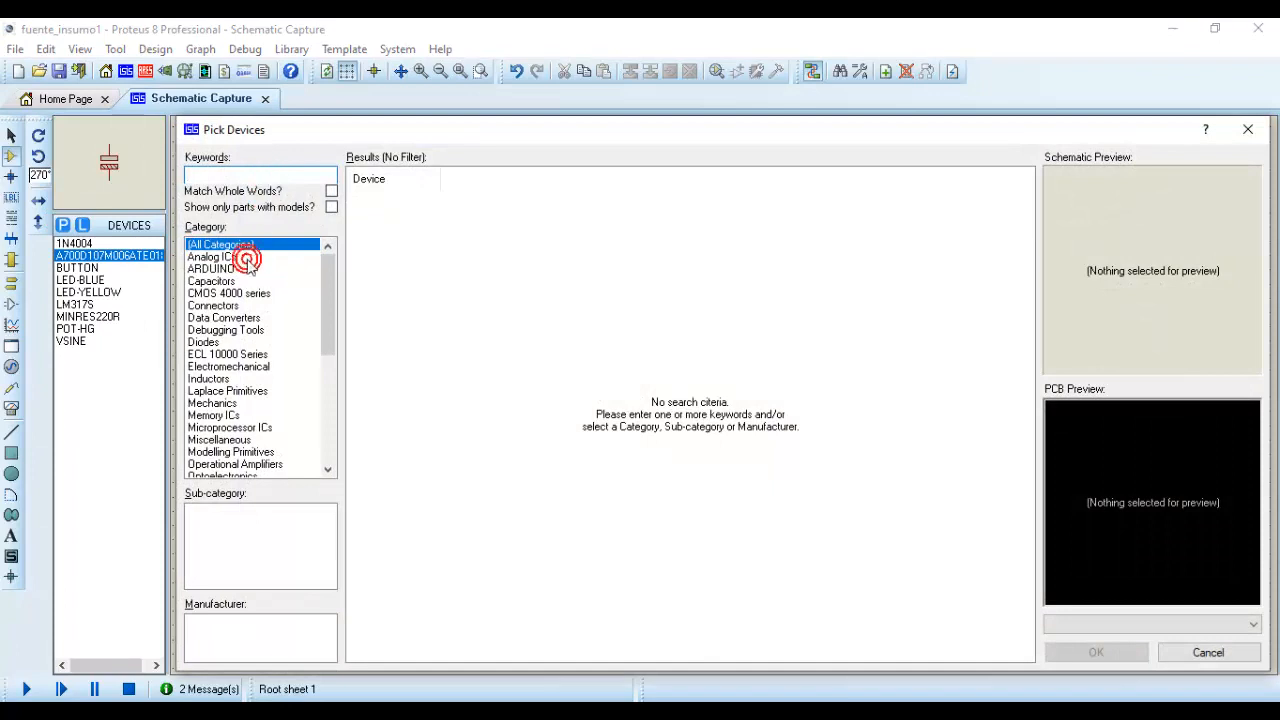
In Proteus, find 1n4004 among the rectifier diodes and pick the 1N4004 from the DIODE library
{"action": "left_click", "coordinate": [227, 238]}
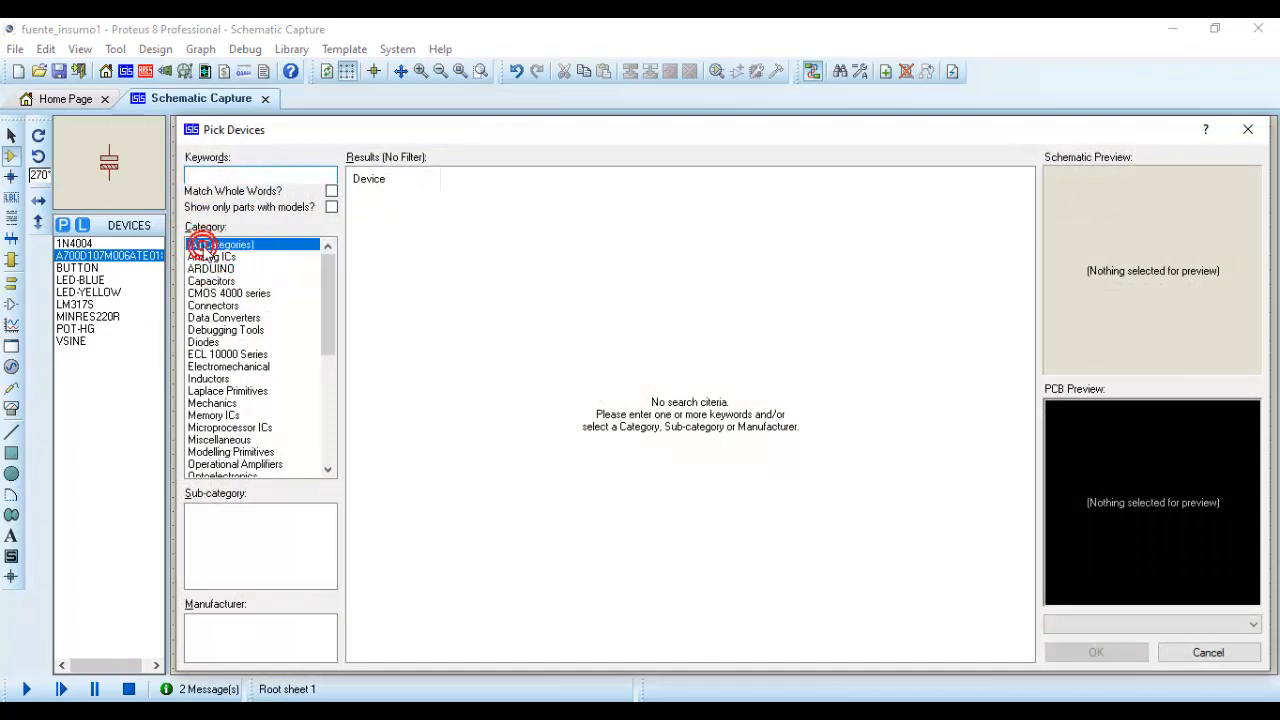
{"action": "left_click", "coordinate": [220, 341]}
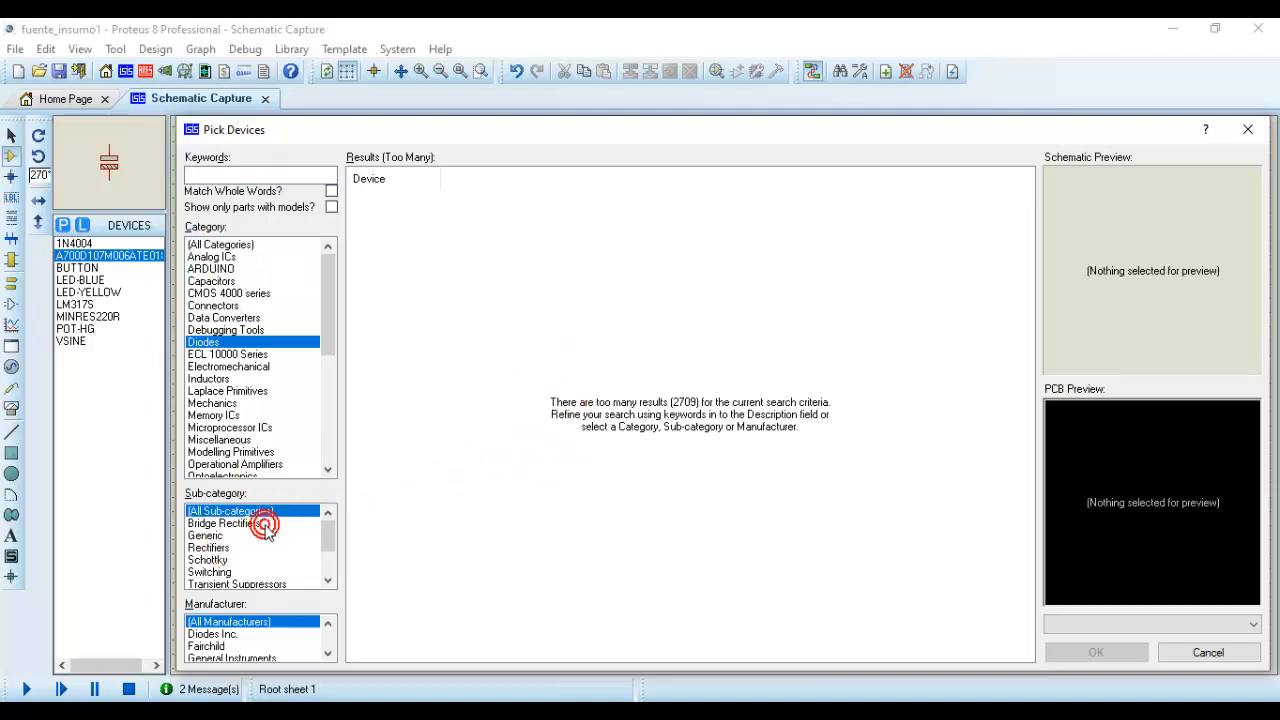
{"action": "left_click", "coordinate": [222, 548]}
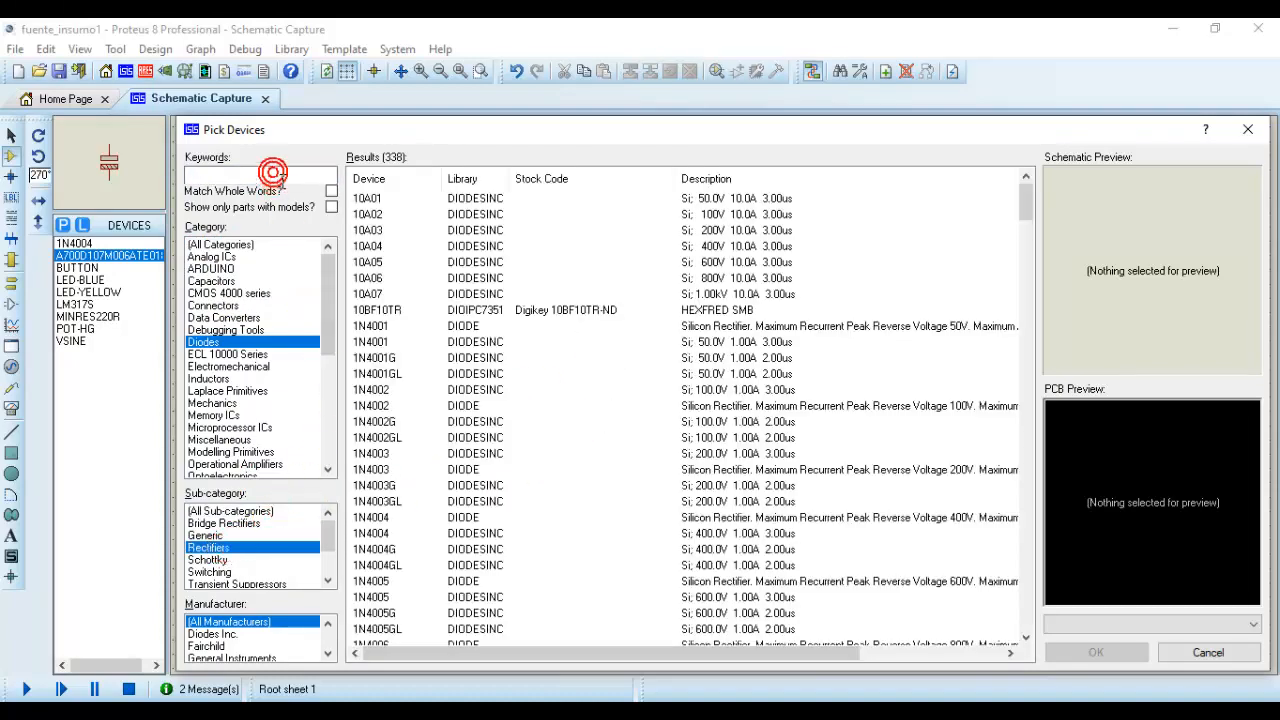
{"action": "left_click_drag", "start_coordinate": [272, 171], "coordinate": [196, 184]}
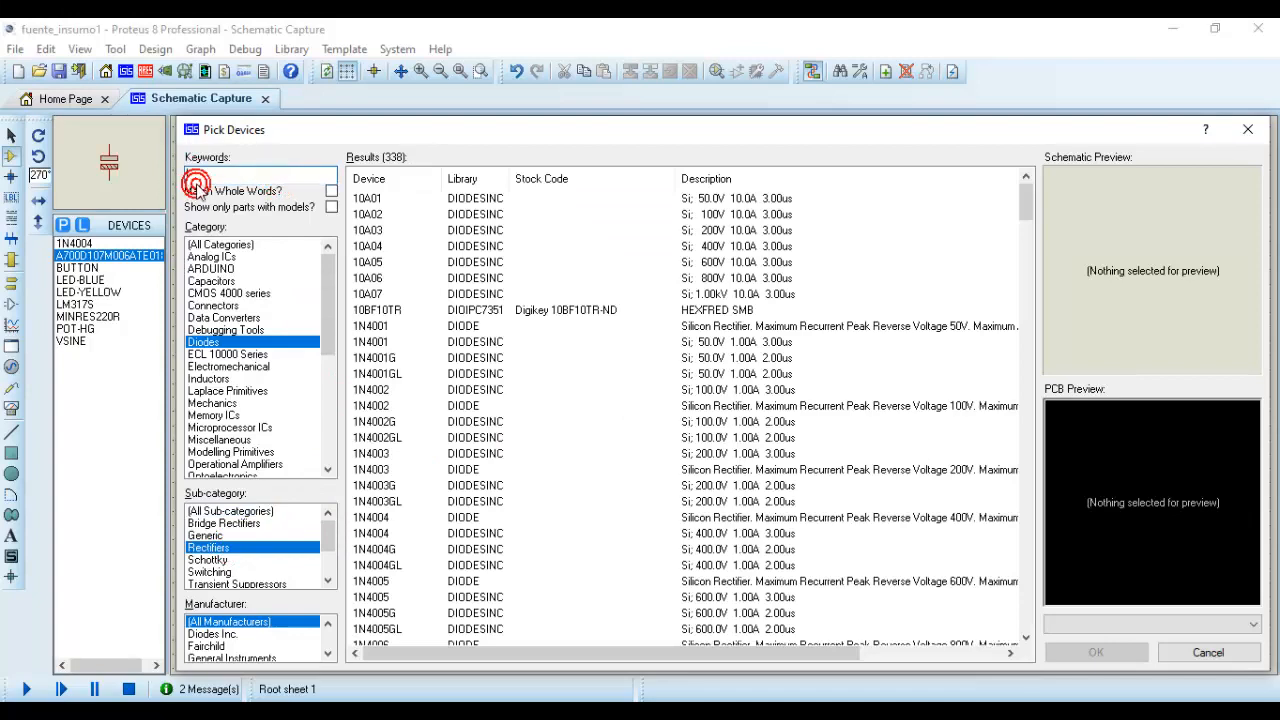
{"action": "type", "text": "1n4004"}
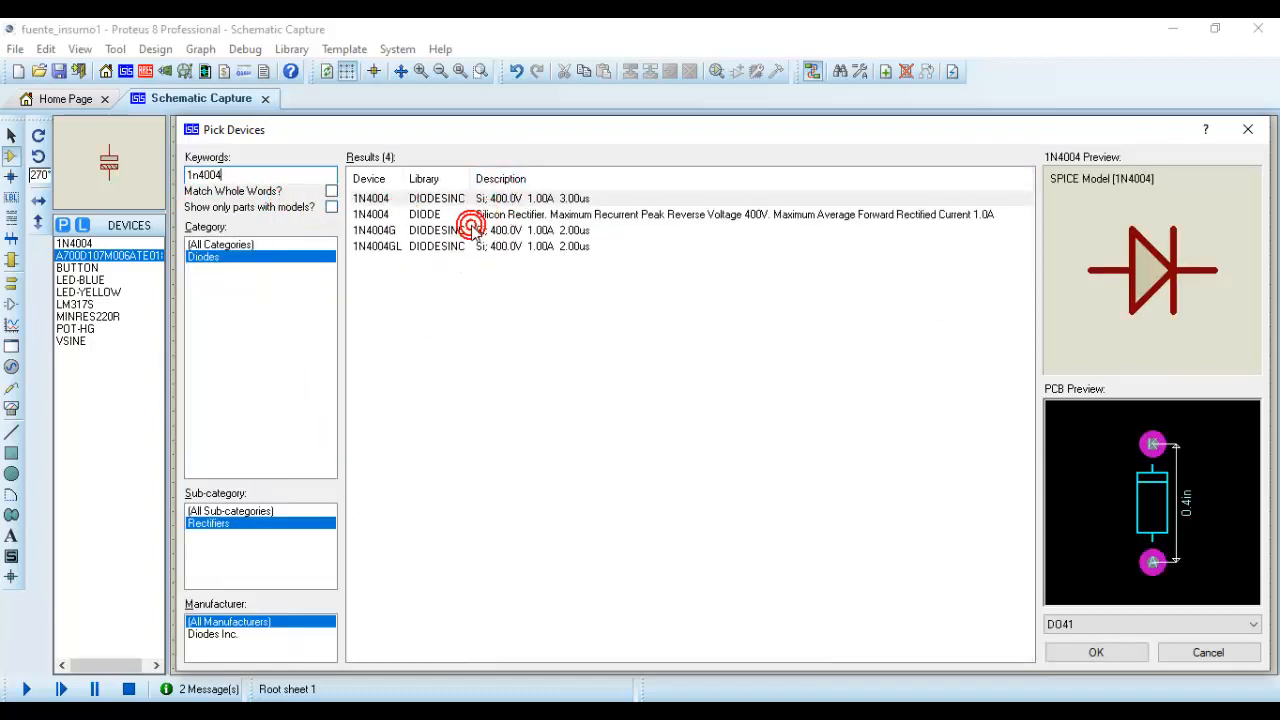
{"action": "left_click", "coordinate": [437, 214]}
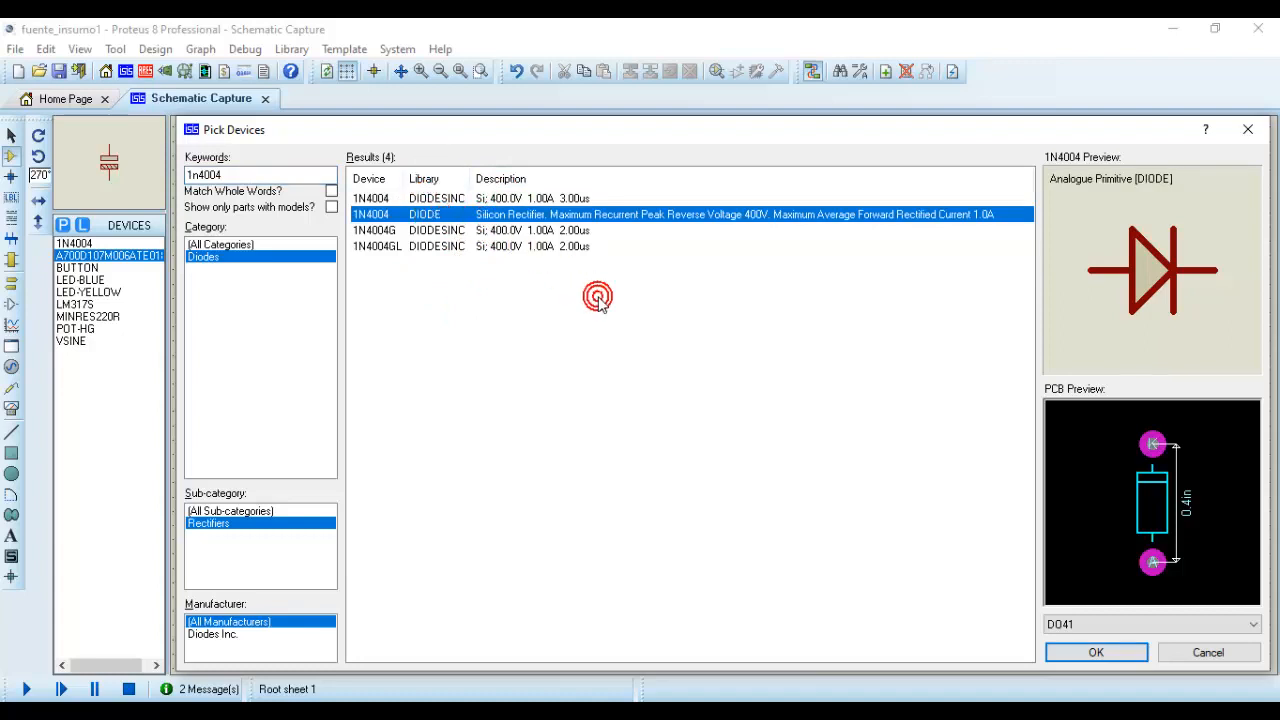
{"action": "left_click", "coordinate": [1097, 651]}
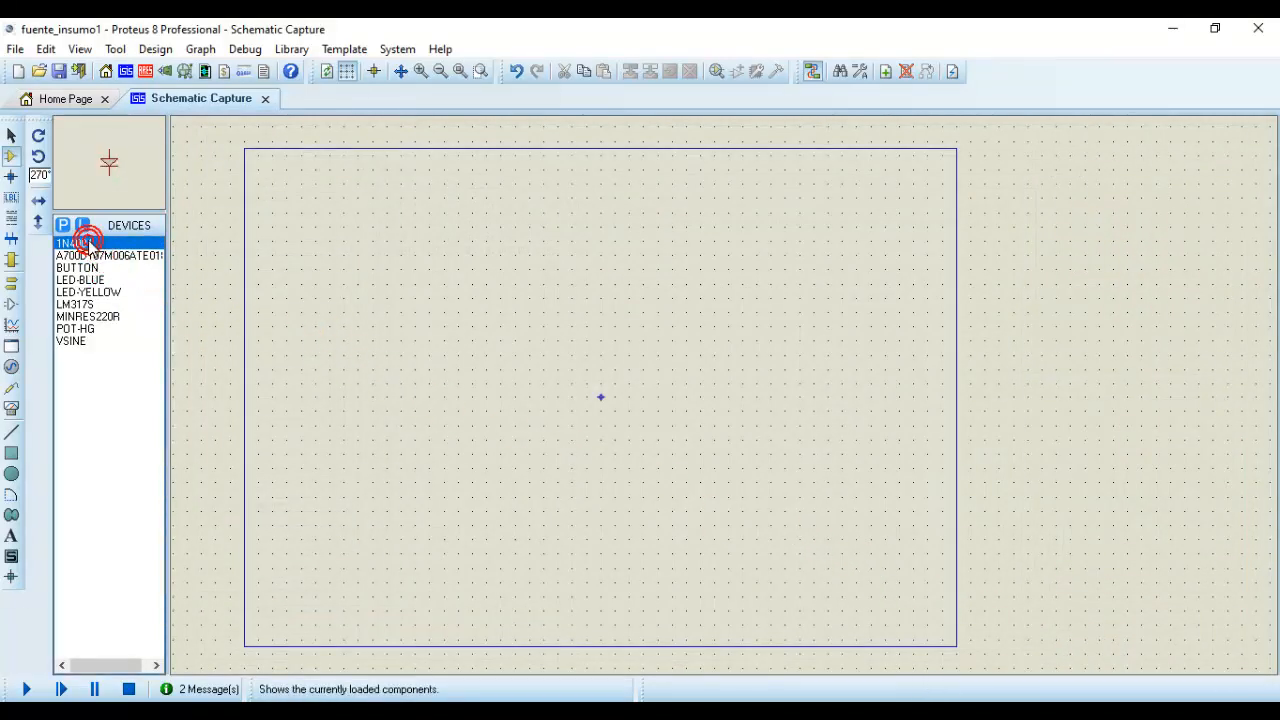
Place one 1N4004 diode in the upper-left part of the sheet, rotated 180 degrees so that it points upward
{"action": "left_click", "coordinate": [360, 332]}
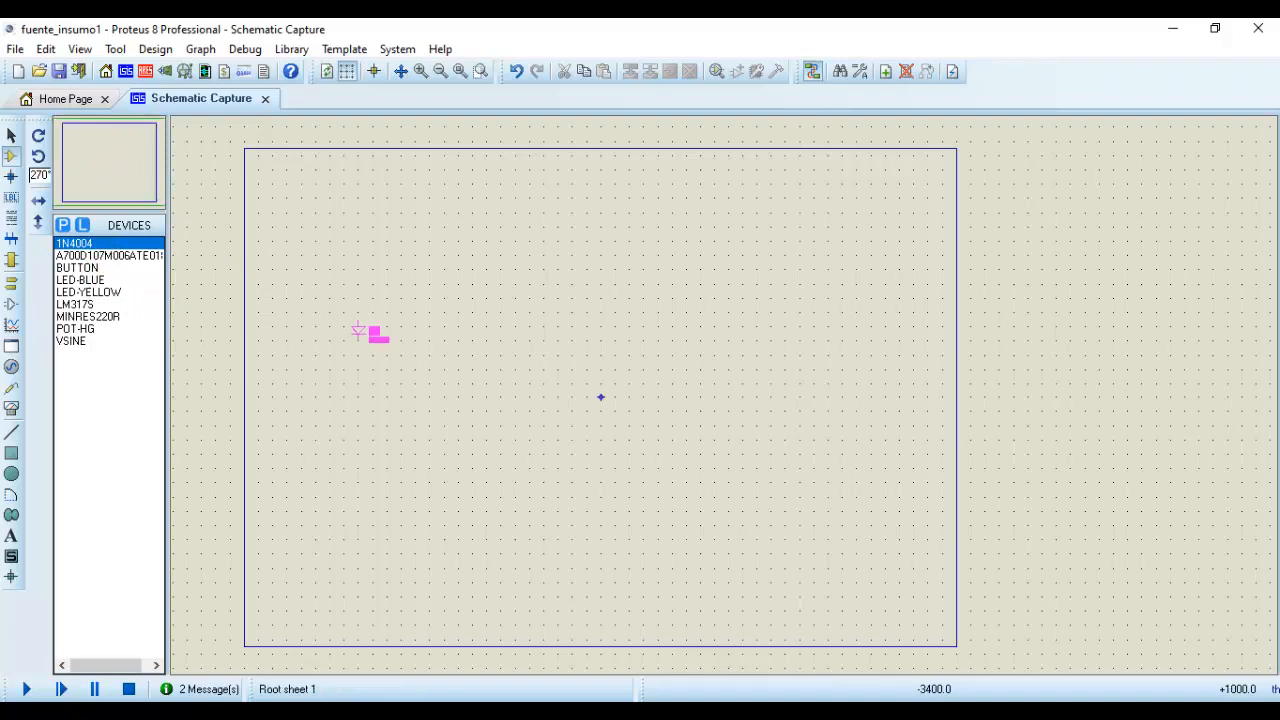
{"action": "scroll", "coordinate": [360, 332], "scroll_direction": "up", "scroll_amount": 2}
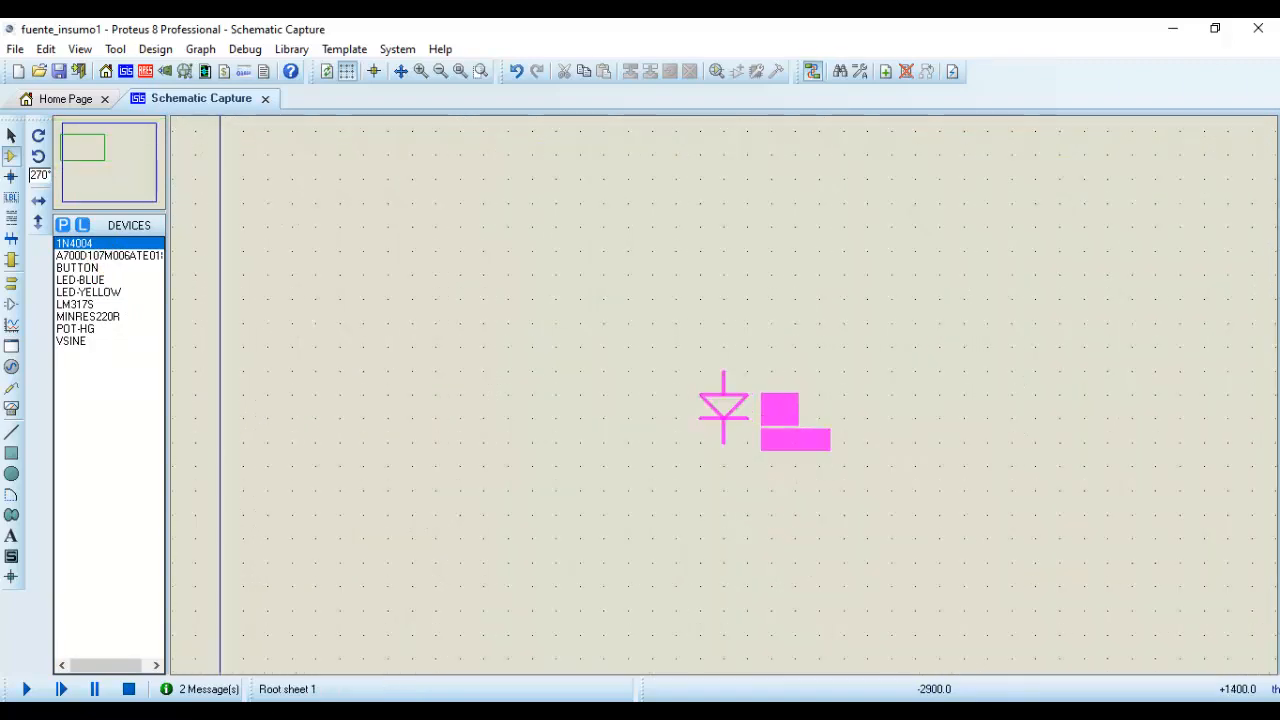
{"action": "key", "text": "KP_Add"}
{"action": "key", "text": "KP_Add"}
{"action": "left_click", "coordinate": [527, 358]}
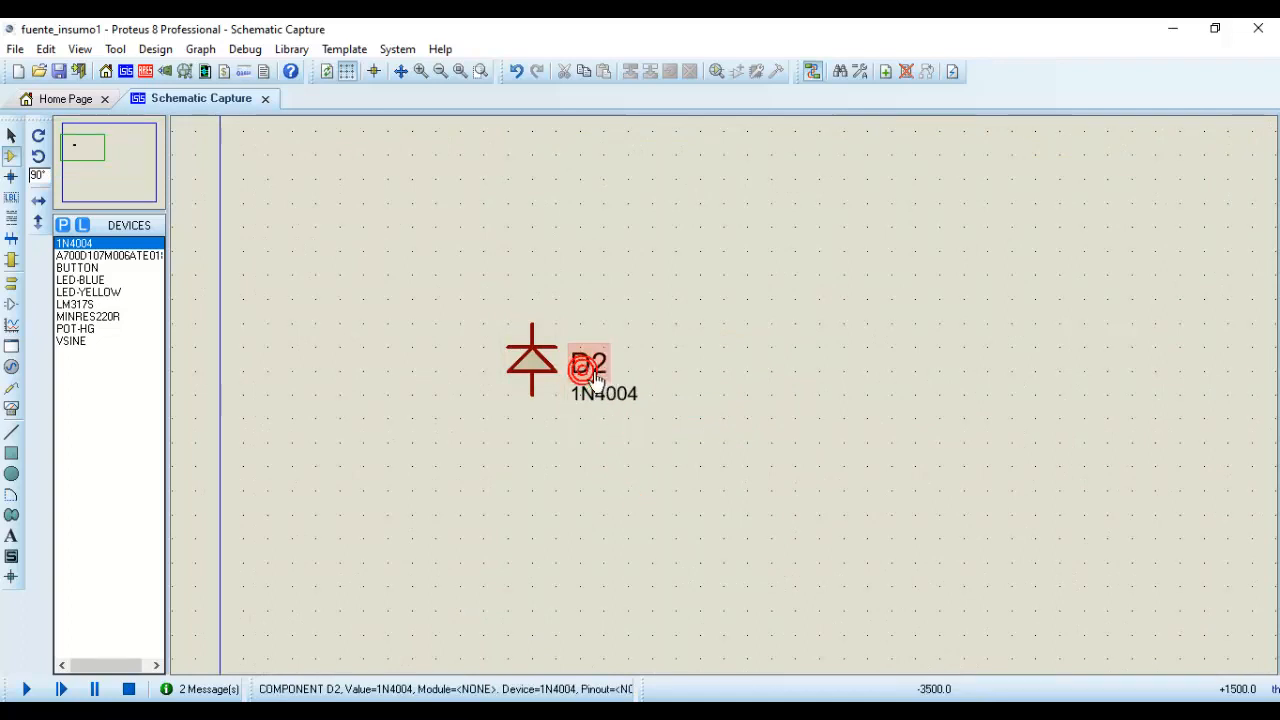
{"action": "scroll", "coordinate": [592, 375], "scroll_direction": "up", "scroll_amount": 1}
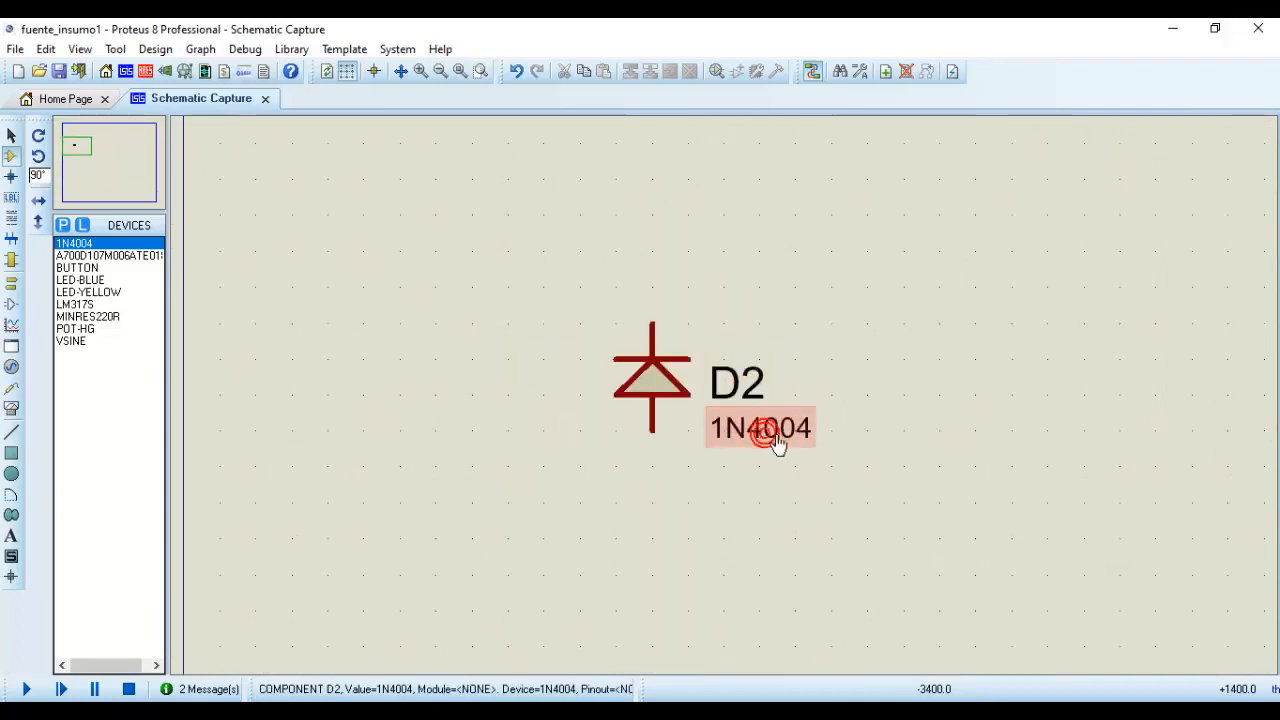
{"action": "scroll", "coordinate": [740, 390], "scroll_direction": "down", "scroll_amount": 1}
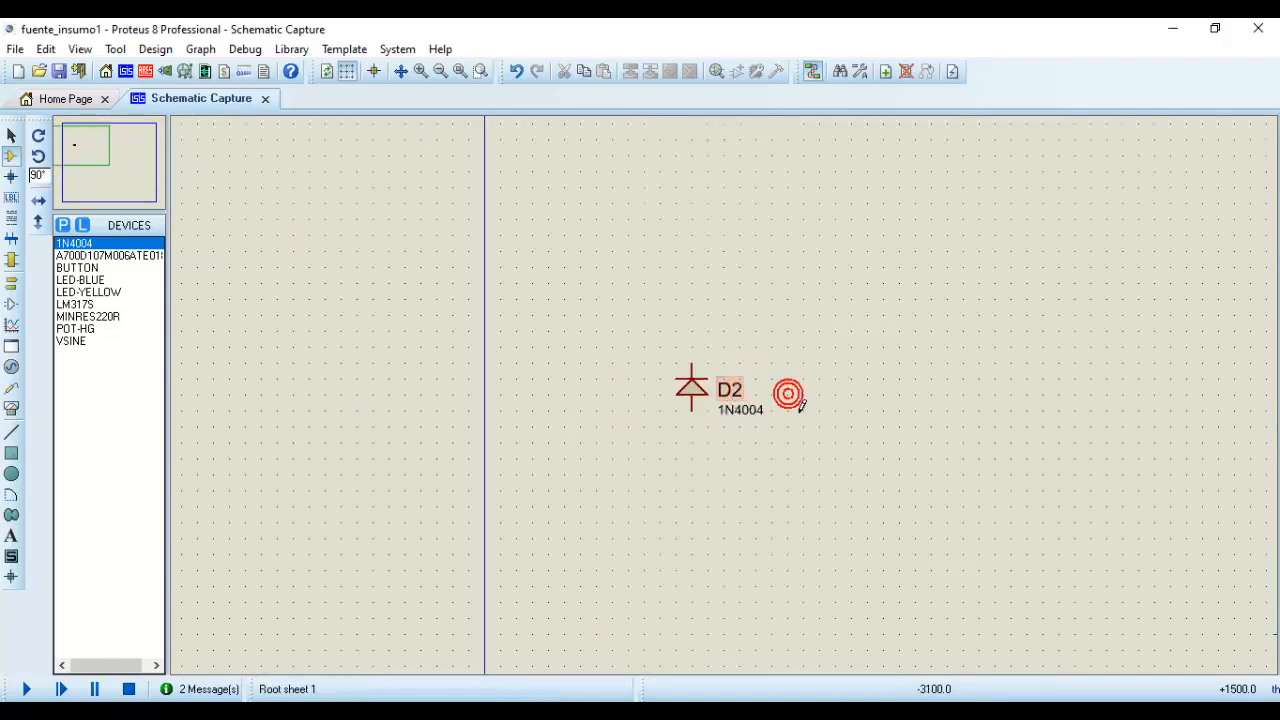
Start picking a new device, check the schematic in Word, and filter the library to Capacitors, Electrolytic Aluminum
{"action": "left_click", "coordinate": [62, 225]}
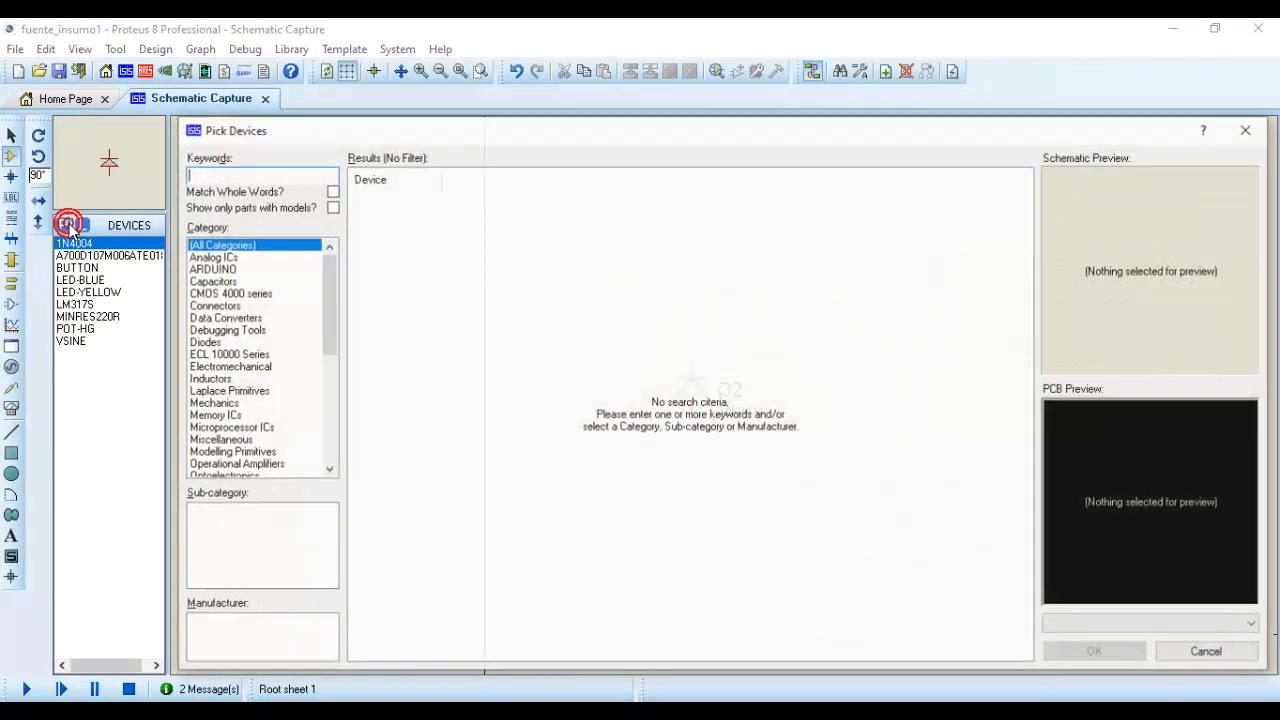
{"action": "left_click", "coordinate": [839, 692]}
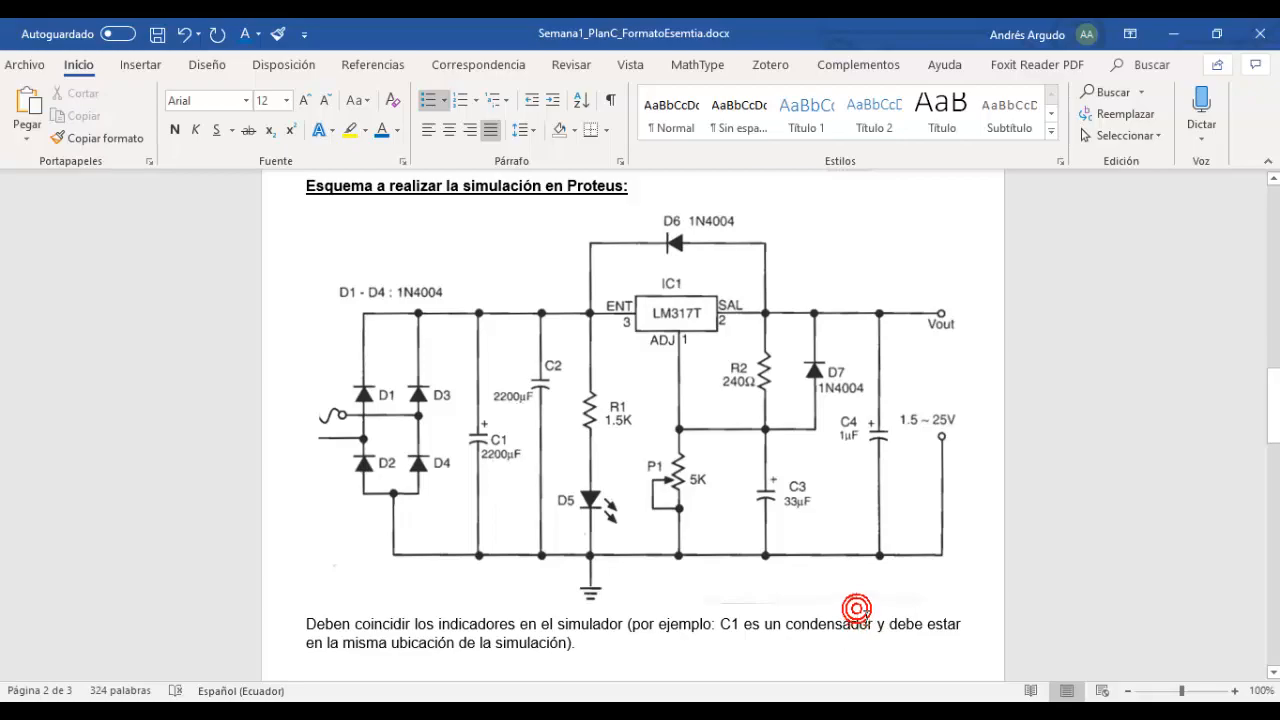
{"action": "key", "text": "alt+Tab"}
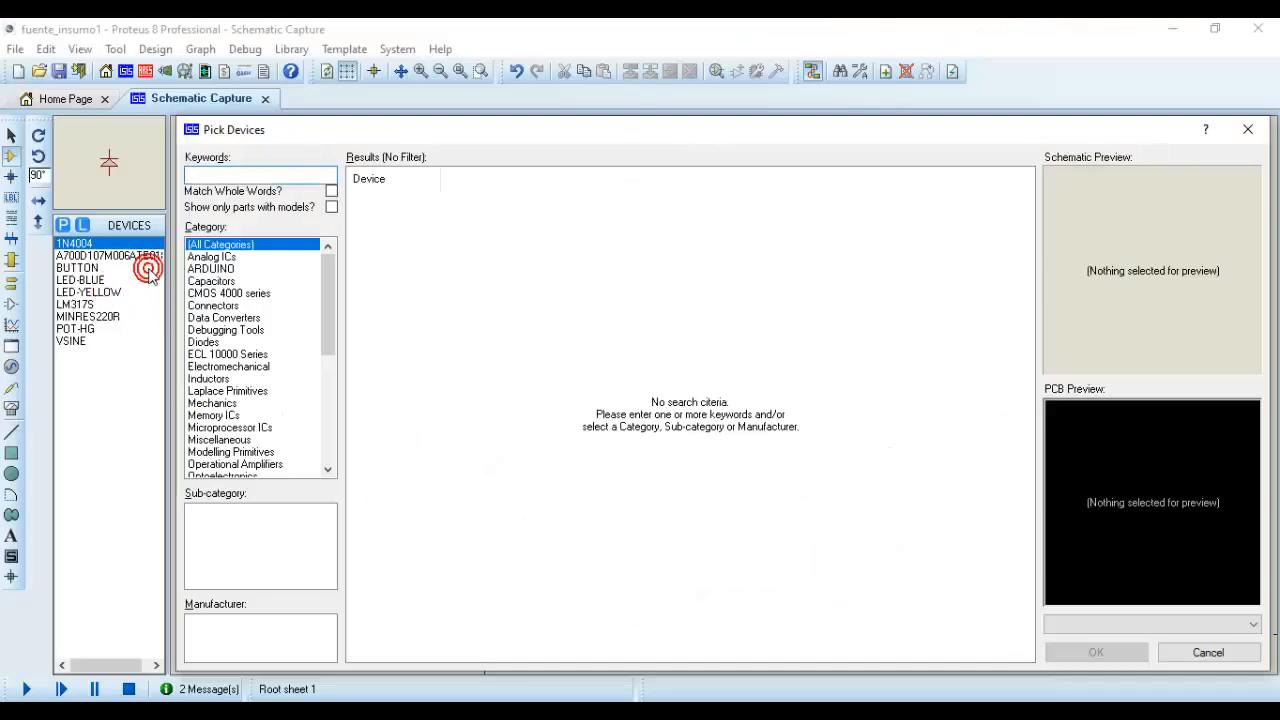
{"action": "left_click", "coordinate": [222, 282]}
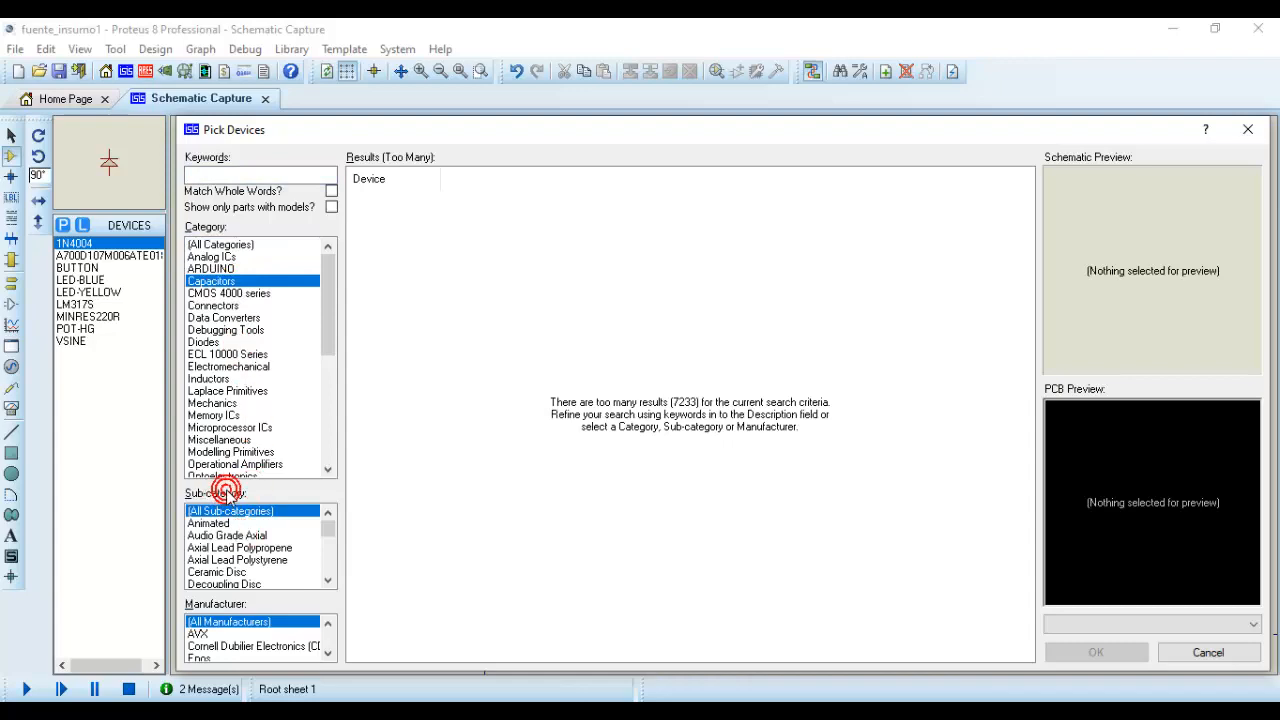
{"action": "scroll", "coordinate": [331, 534], "scroll_direction": "down", "scroll_amount": 3}
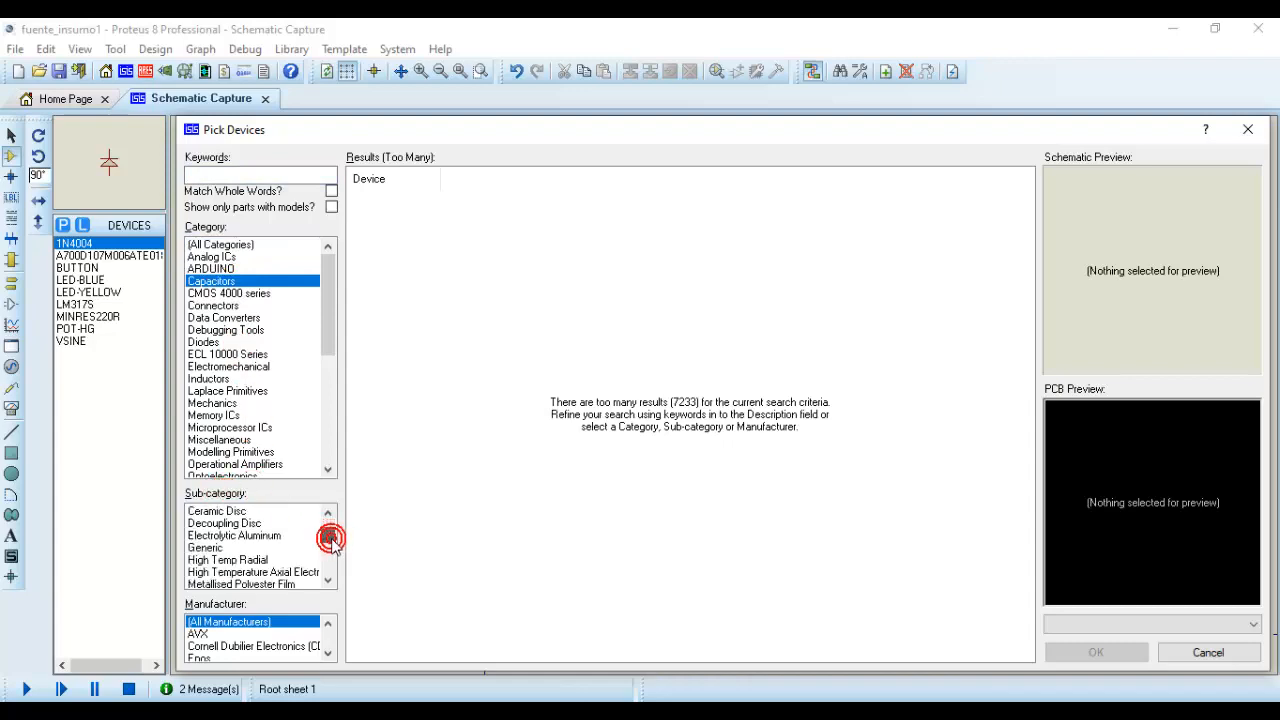
{"action": "left_click", "coordinate": [242, 513]}
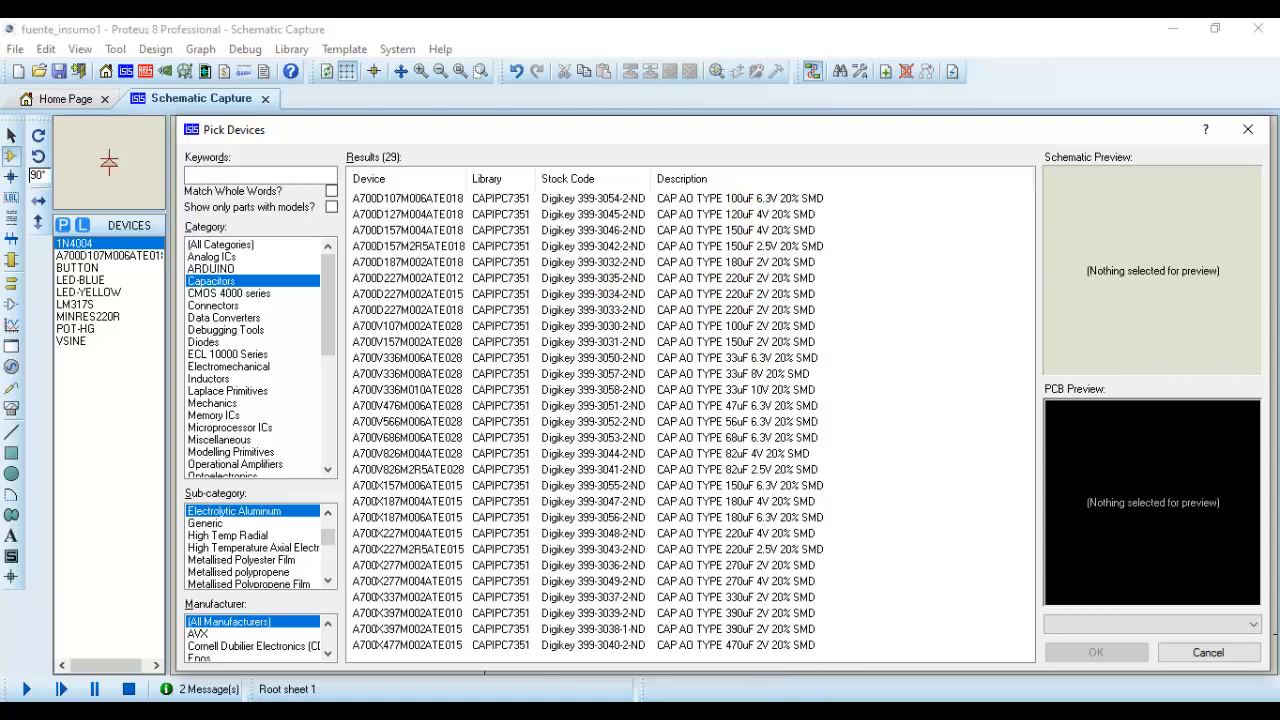
Check capacitor C1 in the Word schematic, and pick the 100uF 6.3V electrolytic capacitor A700D107M006ATE018 in Proteus
{"action": "key", "text": "alt+Tab"}
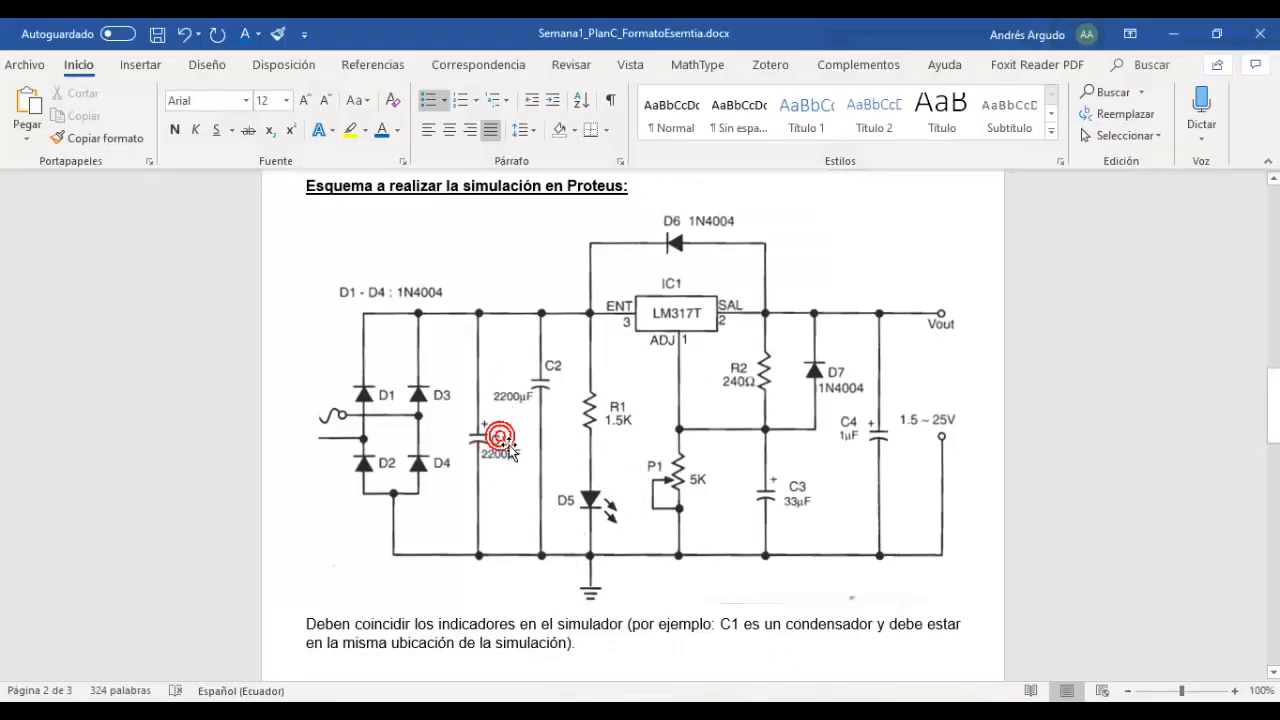
{"action": "key", "text": "alt+Tab"}
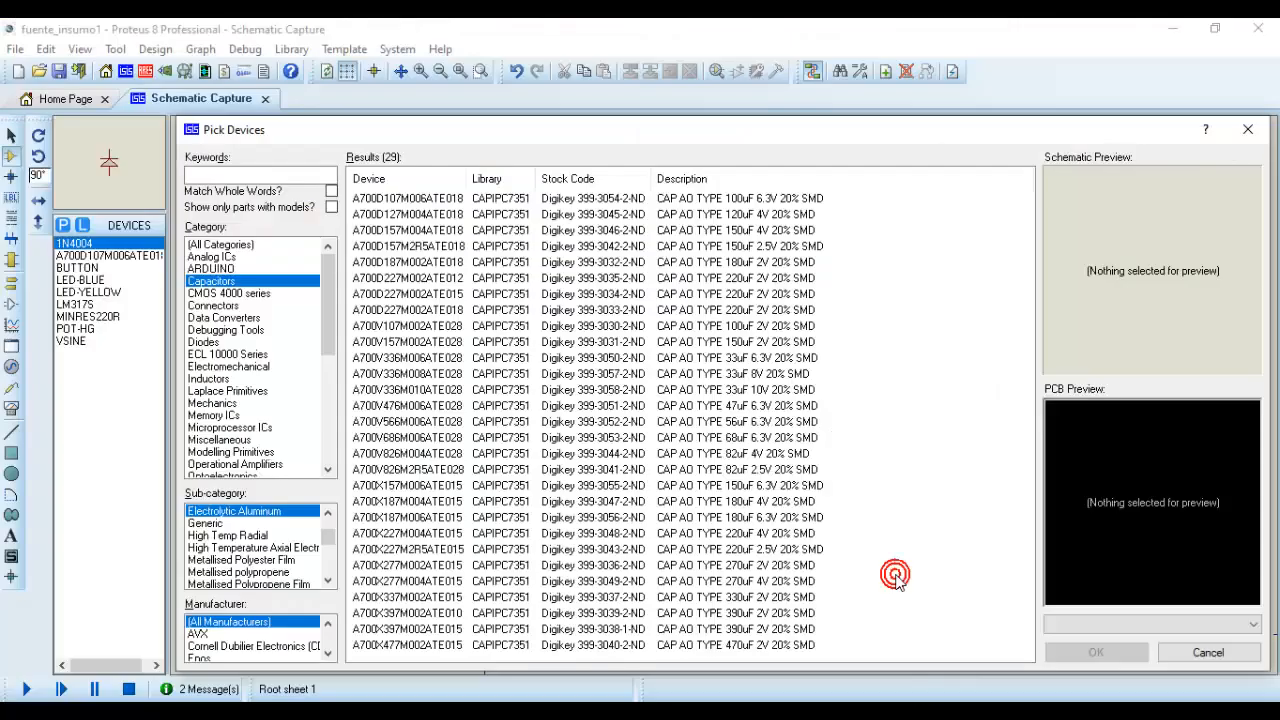
{"action": "left_click", "coordinate": [730, 519]}
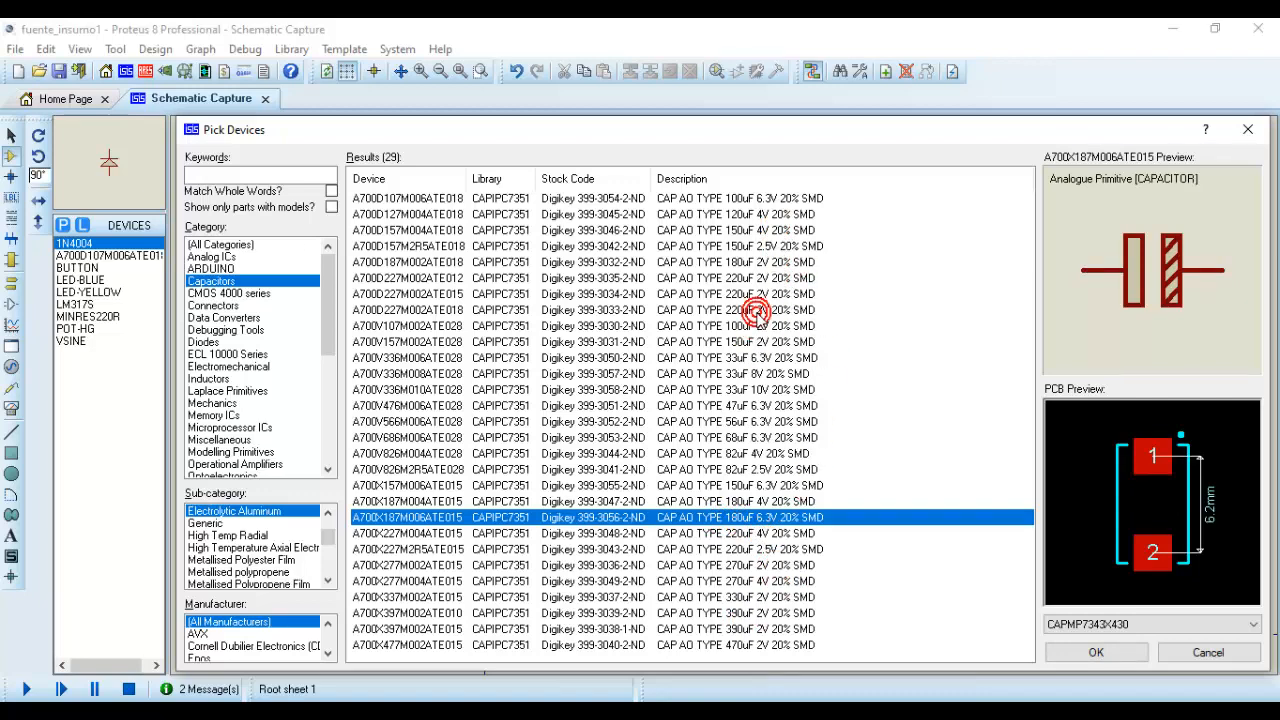
{"action": "left_click", "coordinate": [755, 197]}
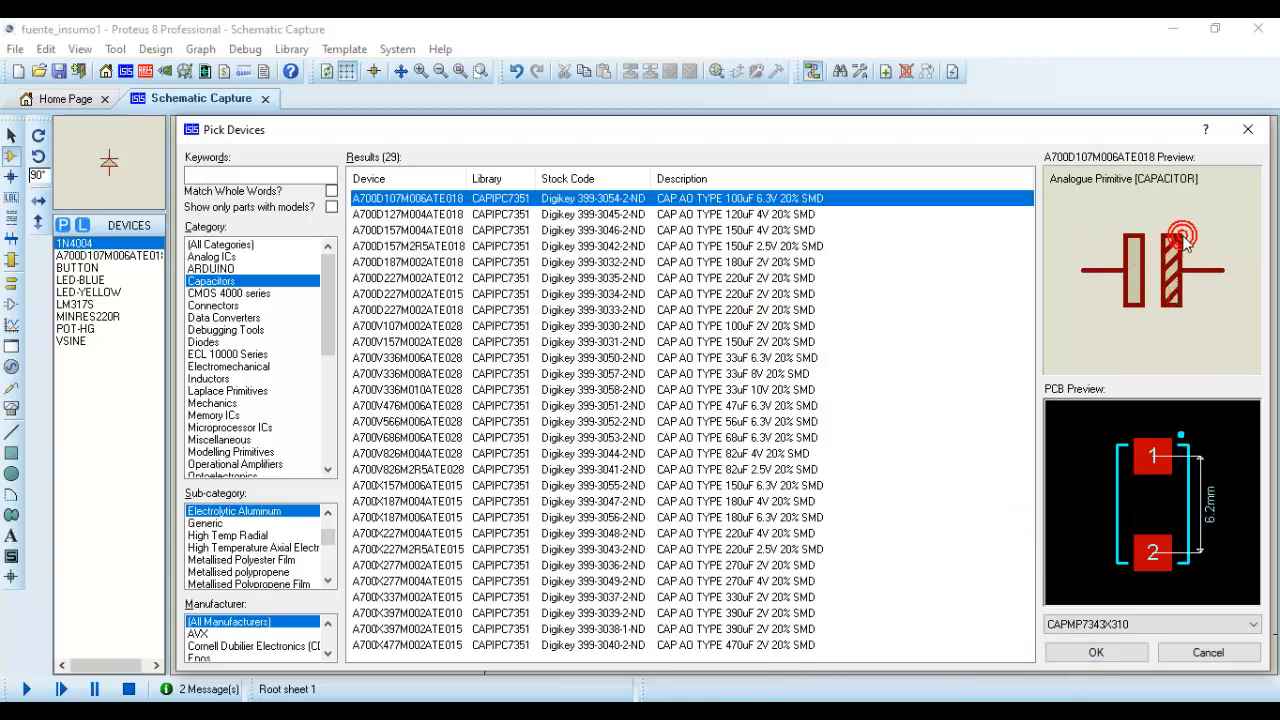
{"action": "left_click", "coordinate": [1088, 651]}
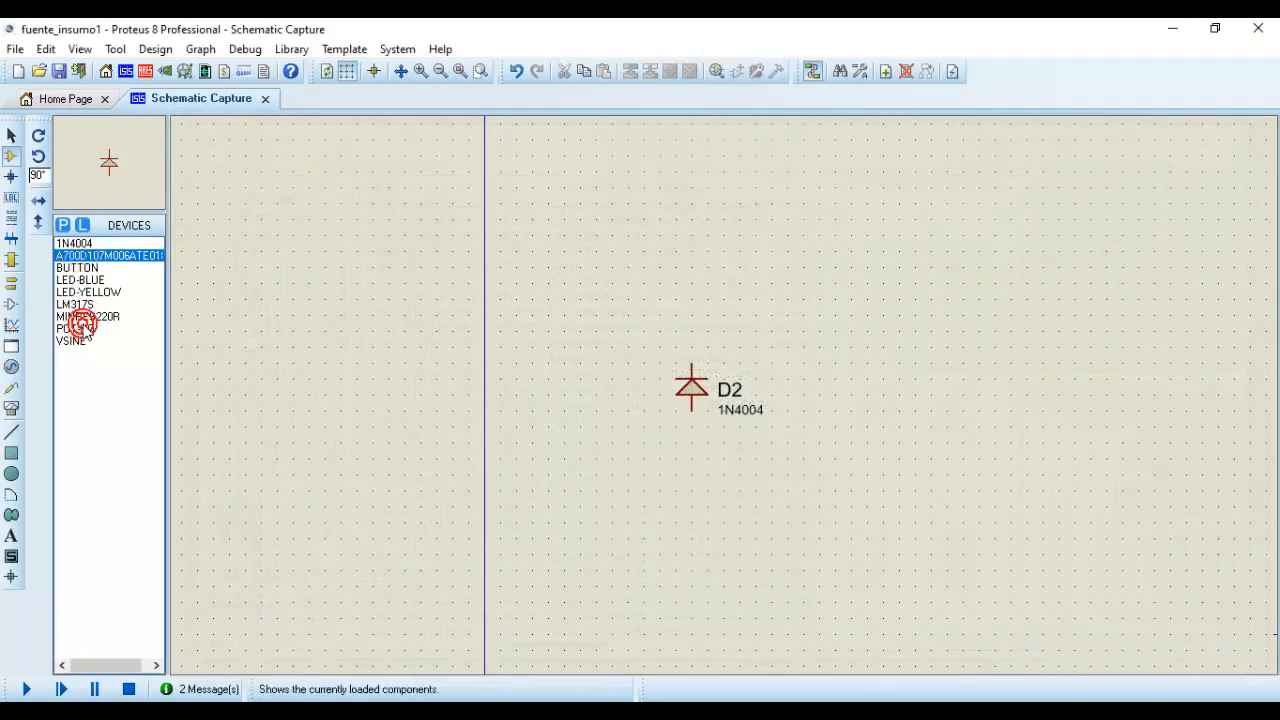
Place the picked electrolytic capacitor to the right of diode D2, rotated 270 degrees
{"action": "left_click", "coordinate": [771, 497]}
{"action": "key", "text": "KP_Add"}
{"action": "key", "text": "KP_Add"}
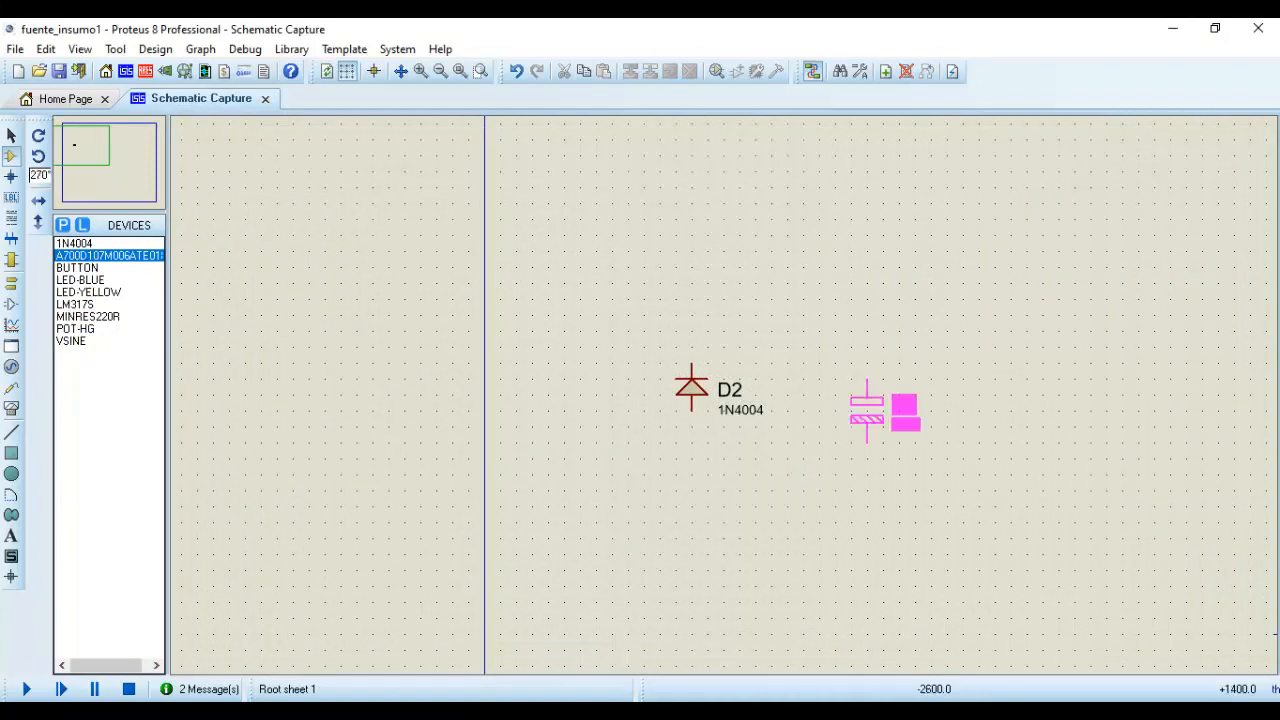
{"action": "left_click", "coordinate": [874, 412]}
{"action": "scroll", "coordinate": [880, 416], "scroll_direction": "up", "scroll_amount": 3}
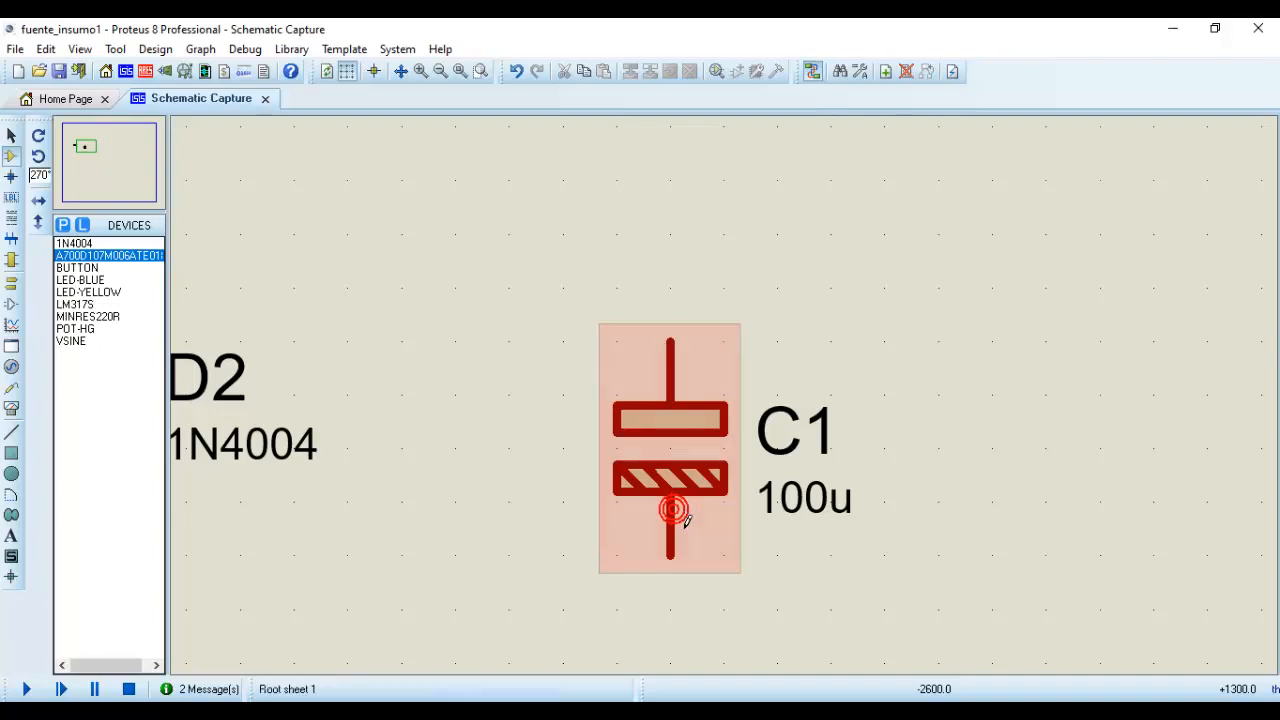
Check capacitor C1's value in the Word schematic, and set the placed capacitor's value to 2200u in Proteus
{"action": "left_click", "coordinate": [790, 671]}
{"action": "left_click", "coordinate": [793, 712]}
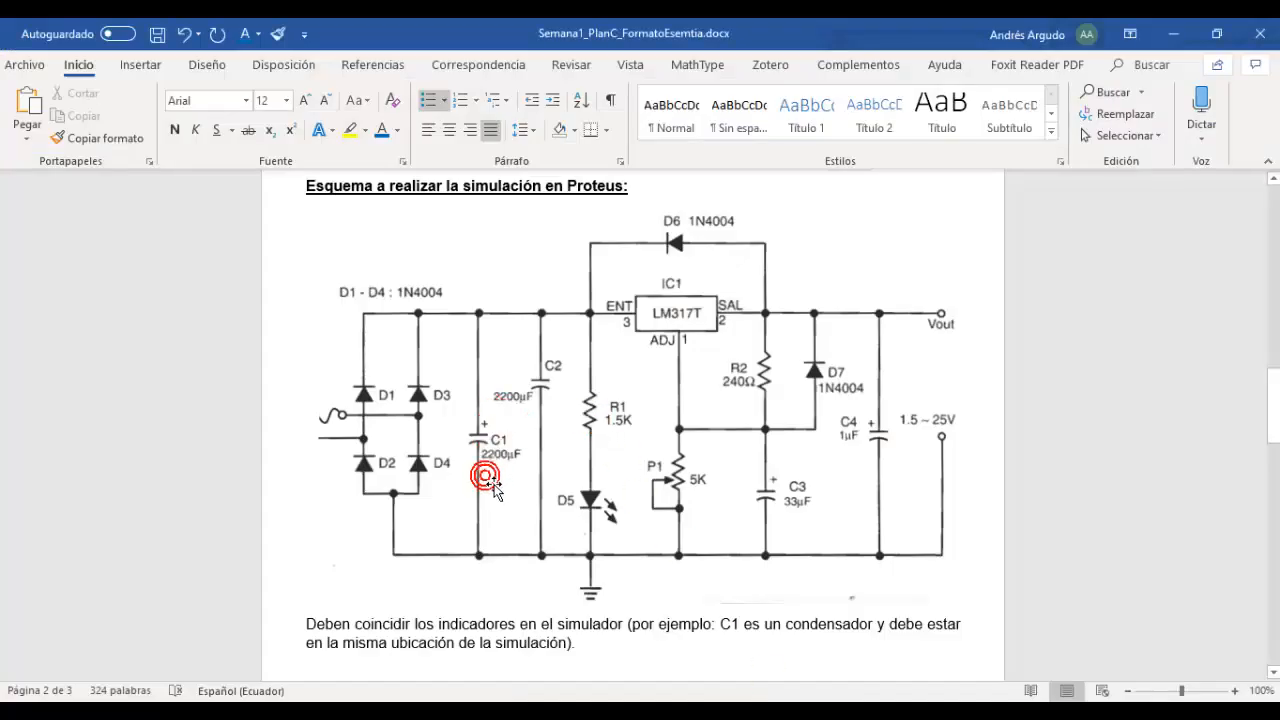
{"action": "left_click", "coordinate": [727, 627]}
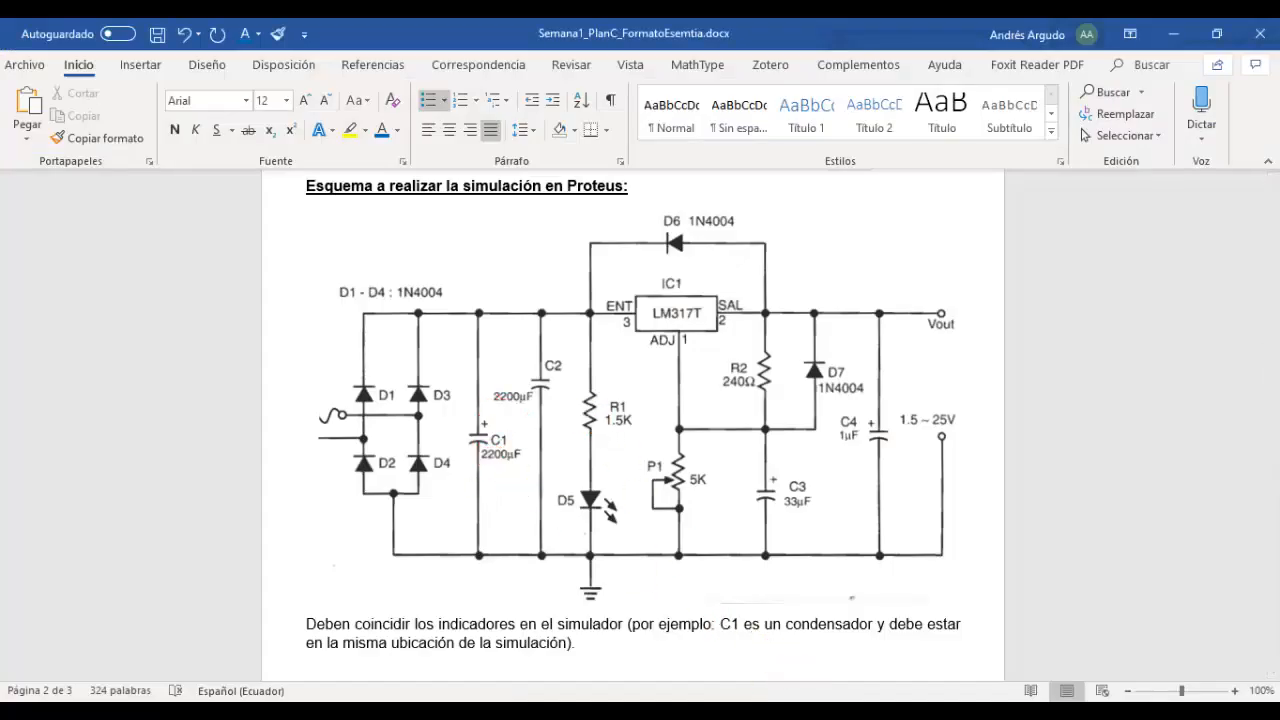
{"action": "left_click", "coordinate": [735, 712]}
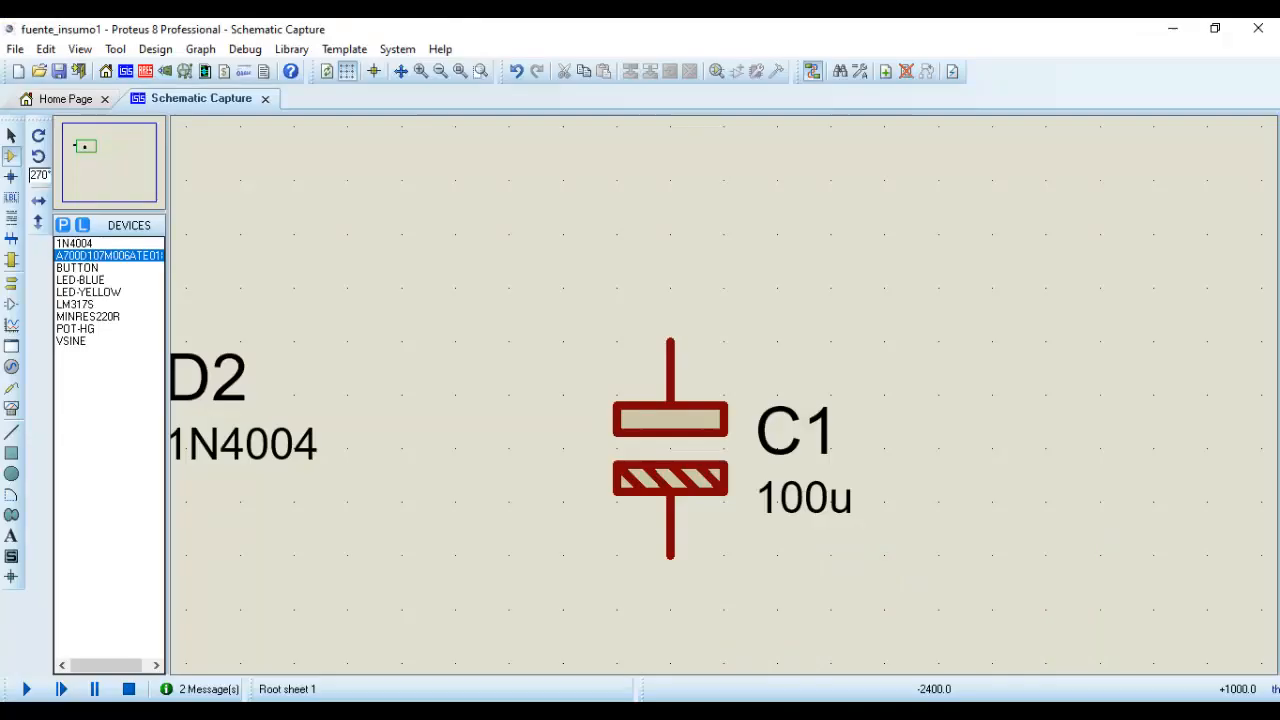
{"action": "double_click", "coordinate": [818, 508]}
{"action": "double_click", "coordinate": [558, 208]}
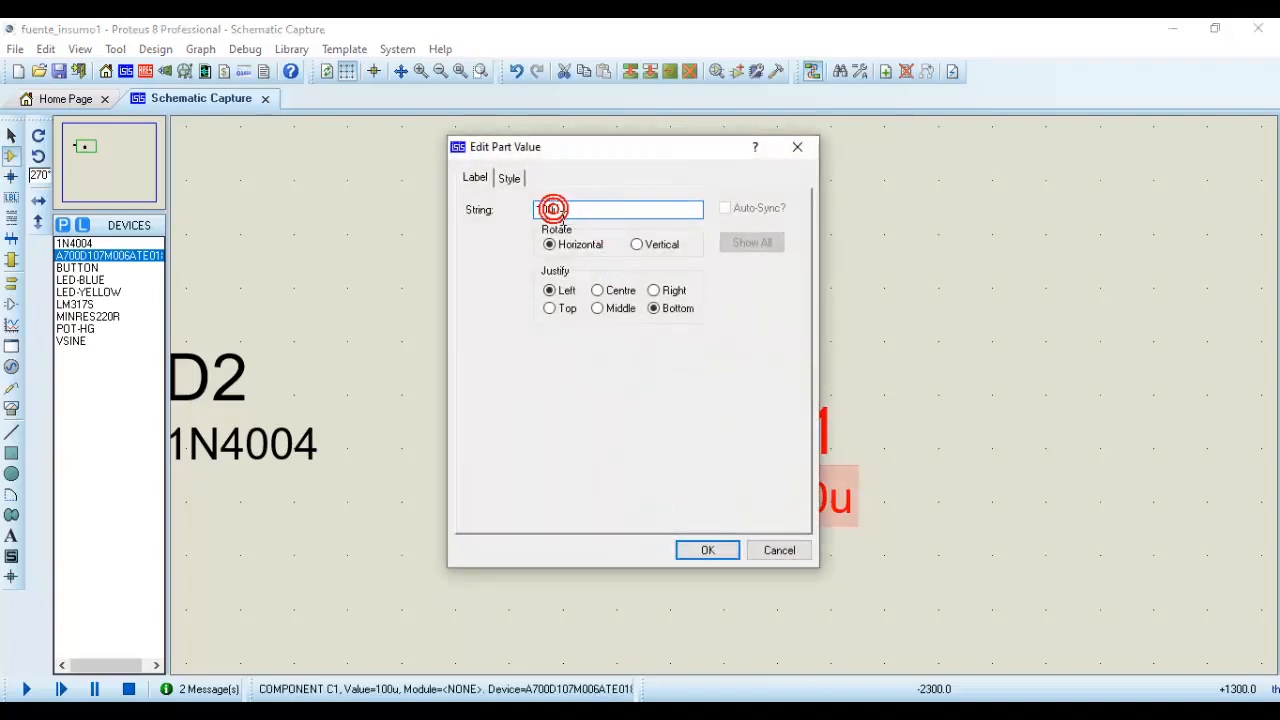
{"action": "left_click", "coordinate": [473, 197]}
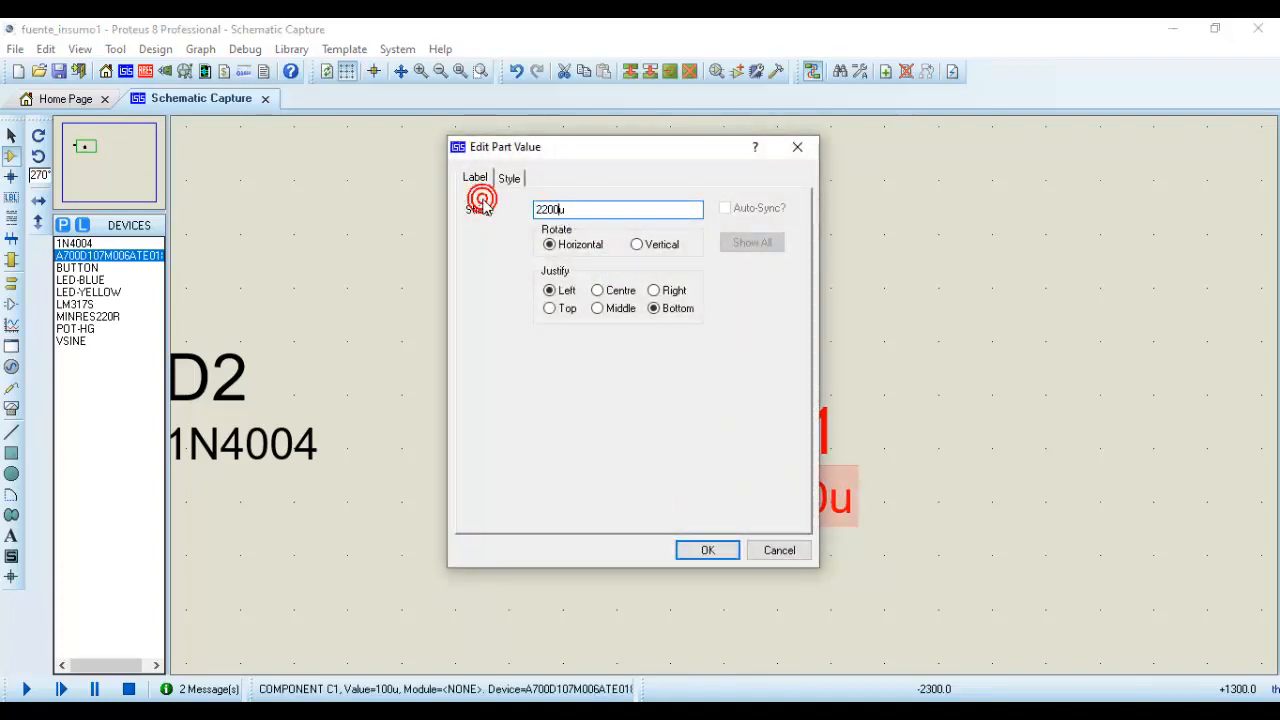
{"action": "left_click", "coordinate": [708, 549]}
{"action": "left_click", "coordinate": [954, 463]}
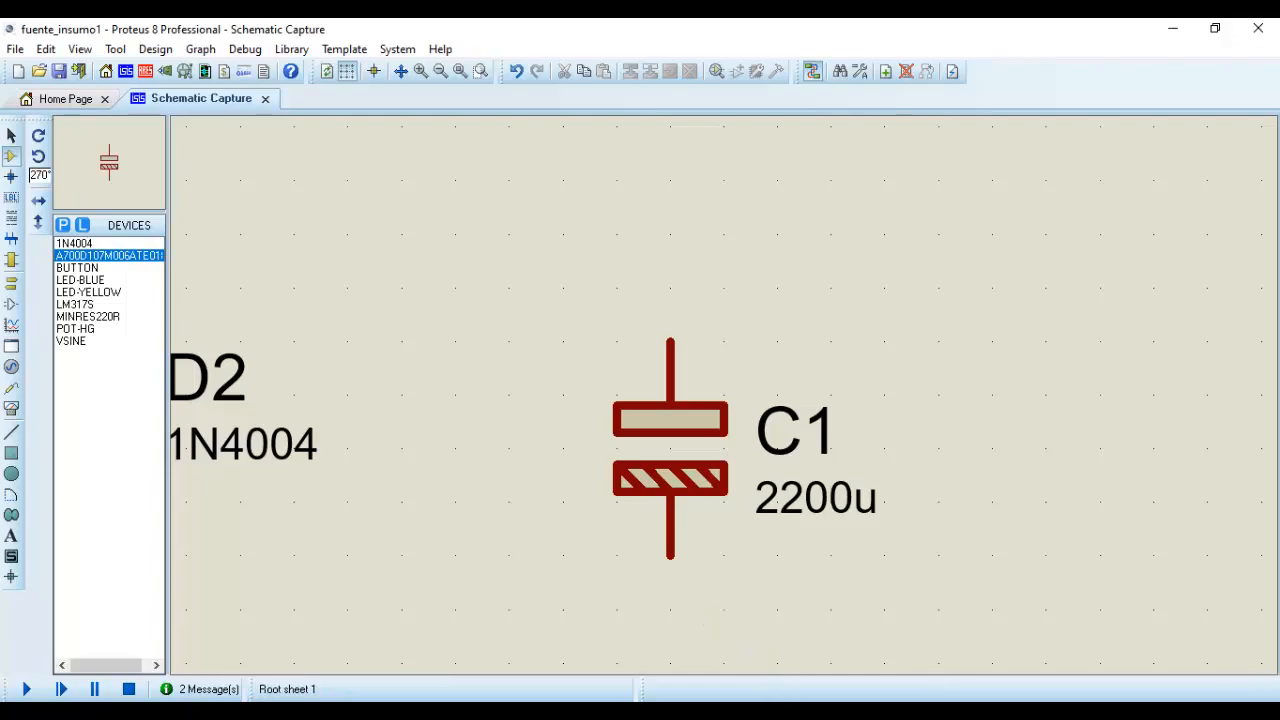
Check capacitor C3 in the Word schematic, and place a second electrolytic capacitor to the right of C1 in Proteus
{"action": "key", "text": "alt+Tab"}
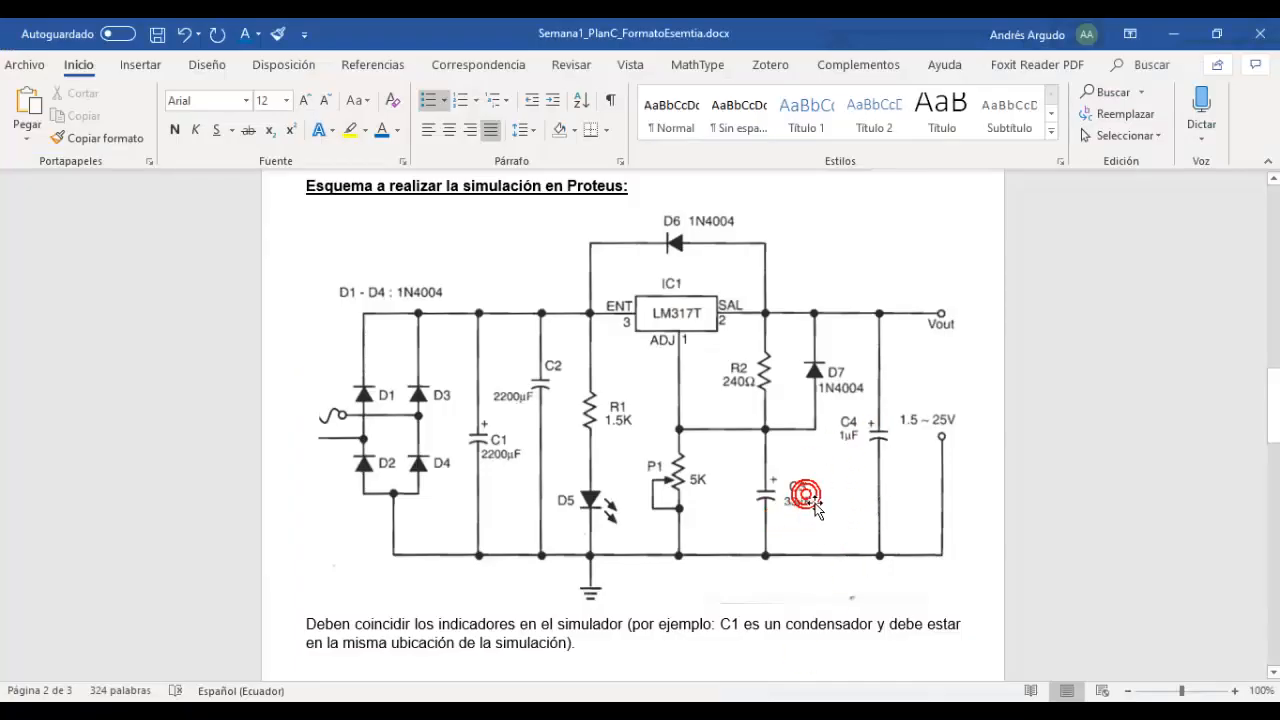
{"action": "key", "text": "alt+Tab"}
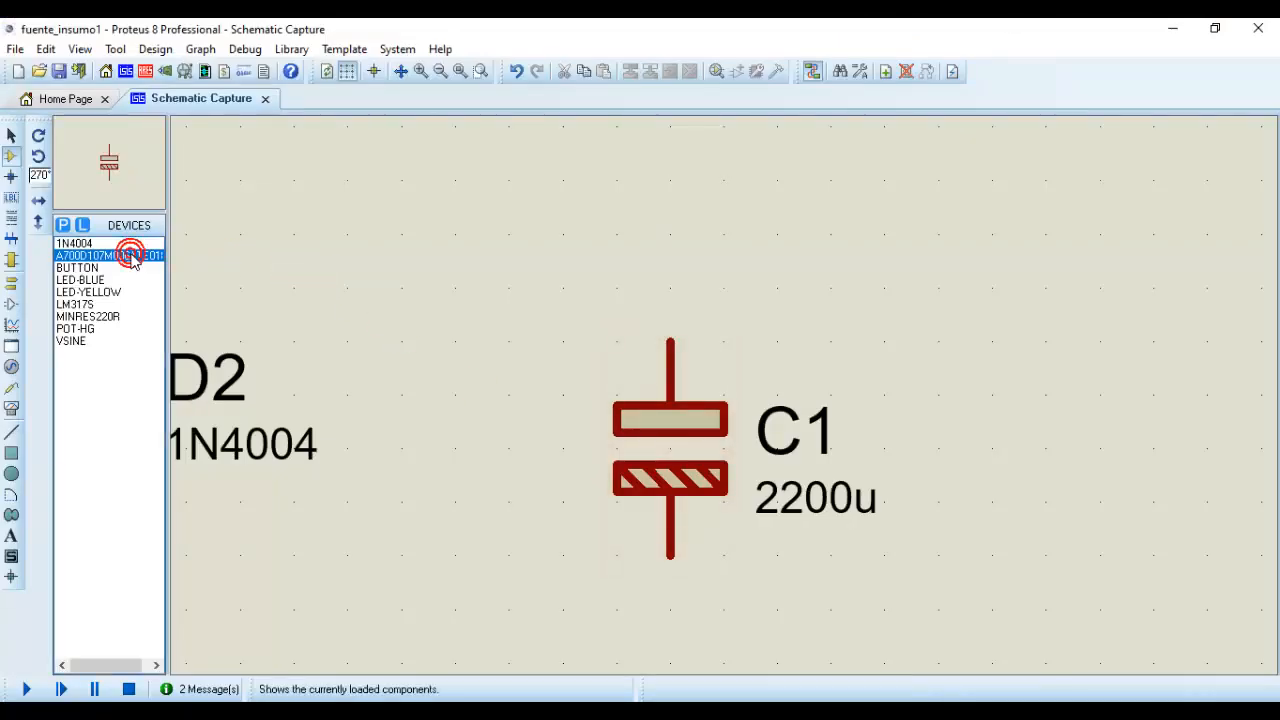
{"action": "left_click", "coordinate": [680, 402]}
{"action": "scroll", "coordinate": [1095, 440], "scroll_direction": "down", "scroll_amount": 1}
{"action": "left_click", "coordinate": [970, 431]}
Set the value of the second capacitor, C6, to 33u
{"action": "double_click", "coordinate": [1050, 461]}
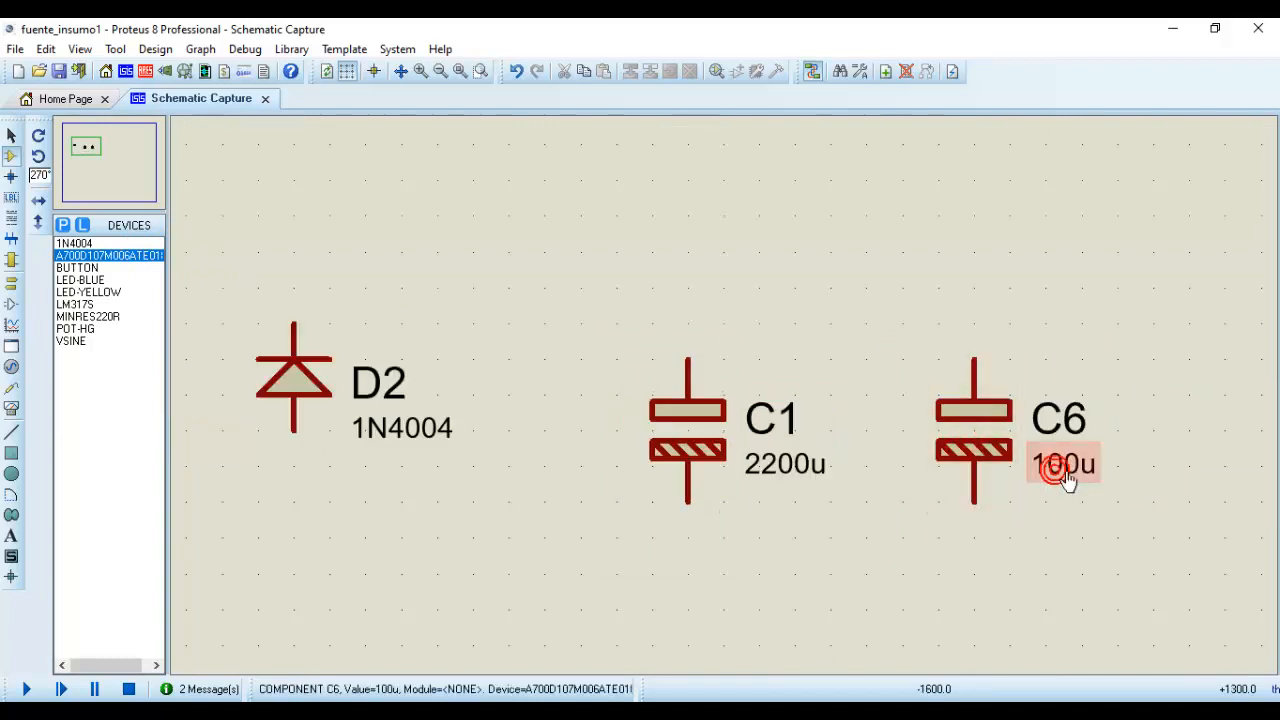
{"action": "left_click", "coordinate": [545, 211]}
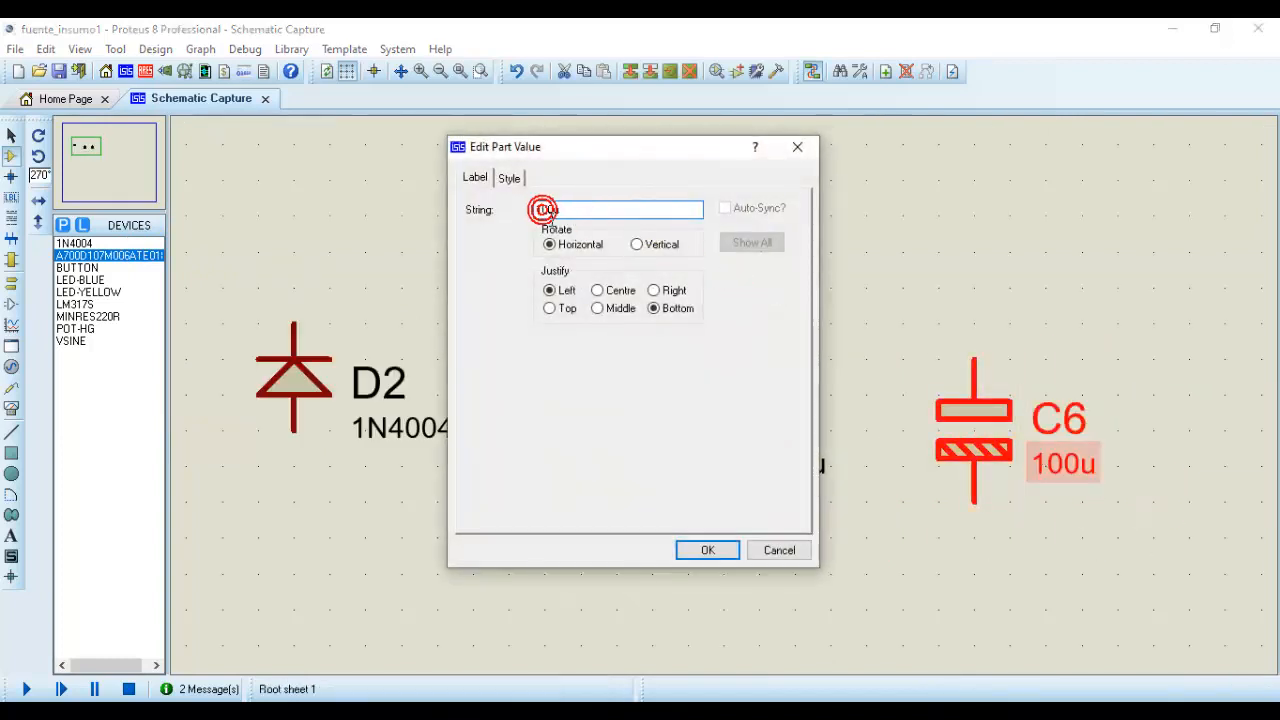
{"action": "left_click_drag", "start_coordinate": [556, 212], "coordinate": [510, 214]}
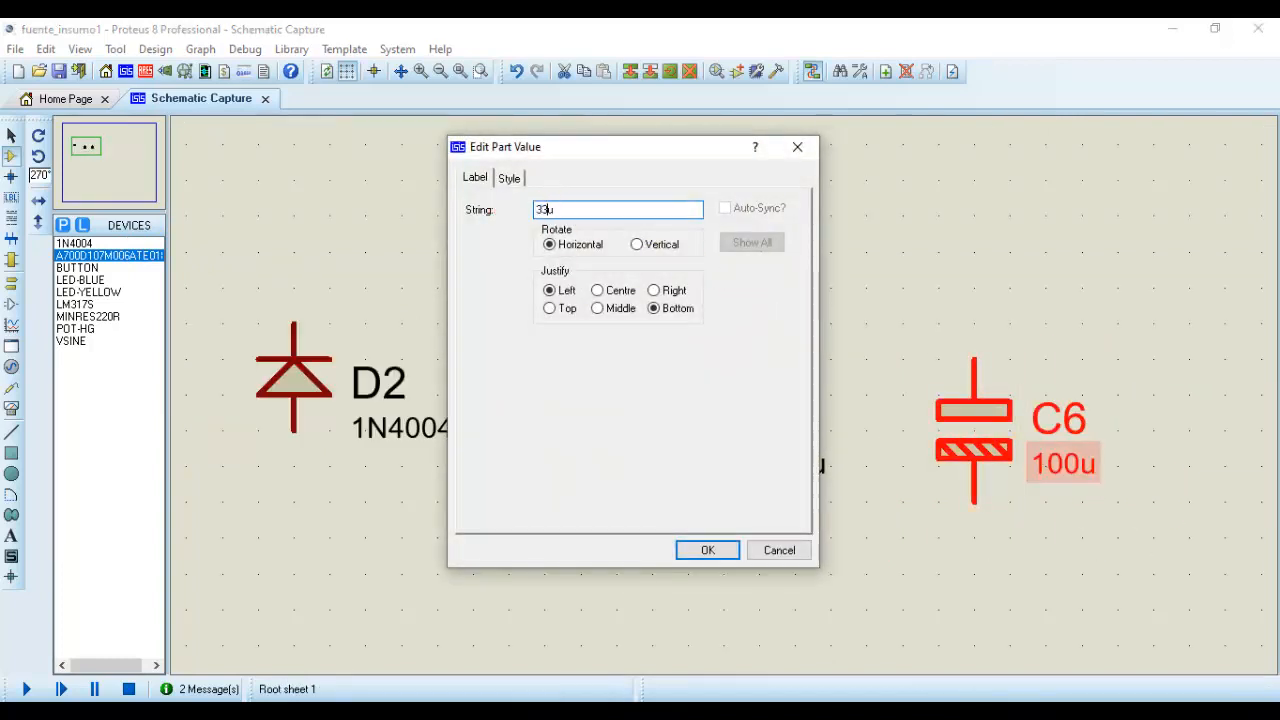
{"action": "left_click", "coordinate": [715, 551]}
{"action": "left_click", "coordinate": [918, 588]}
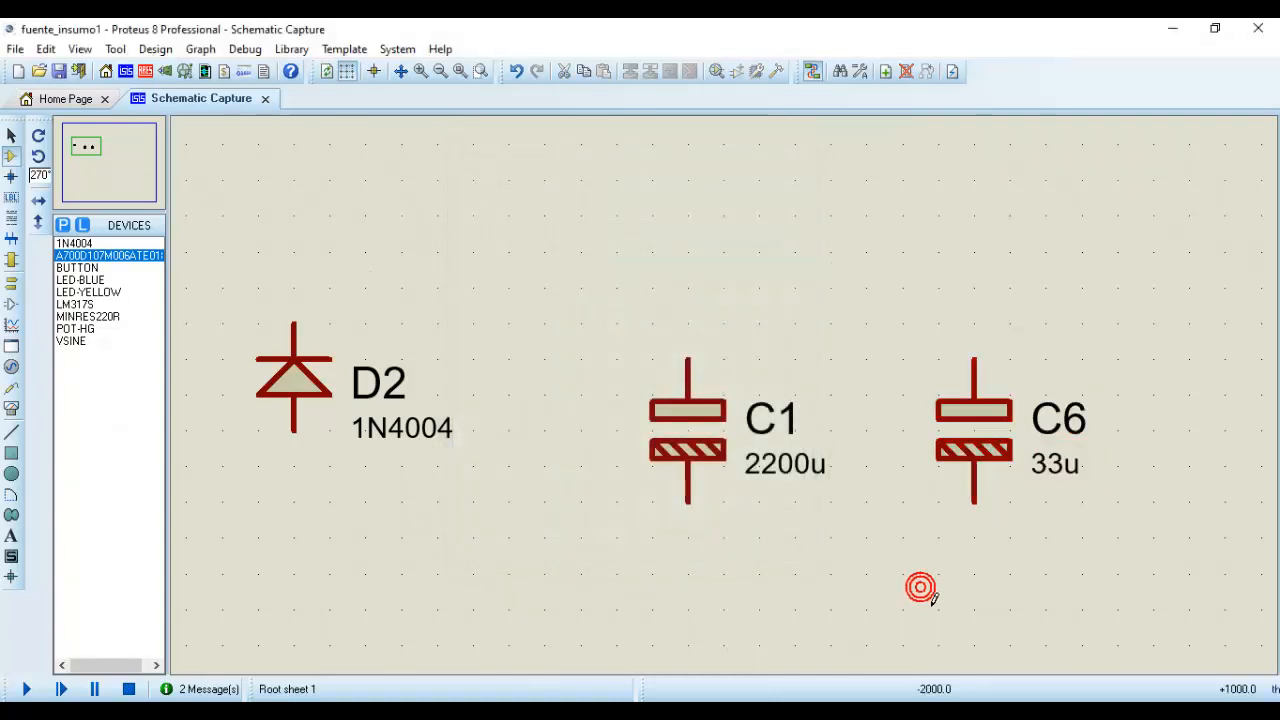
Check regulator IC1 in the Word schematic, search the Proteus library for lm317t, and pick the LM317T from the ANALOG library
{"action": "mouse_move", "coordinate": [782, 712]}
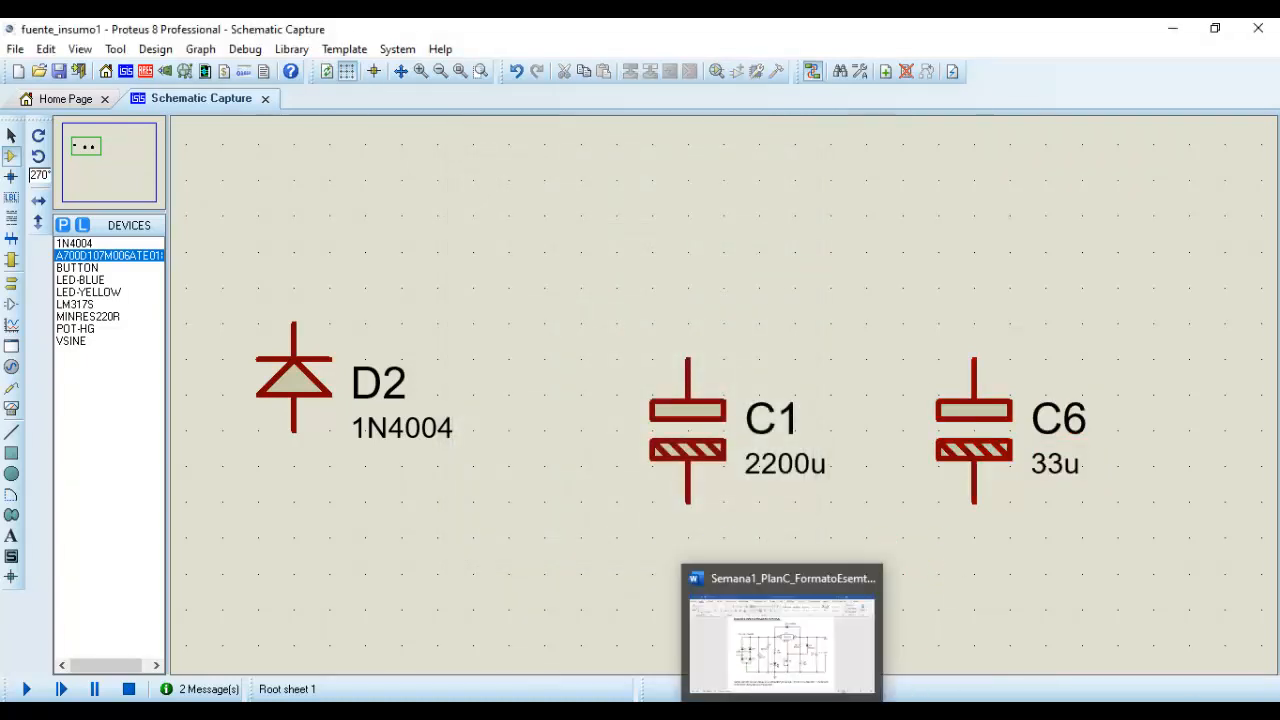
{"action": "left_click", "coordinate": [782, 640]}
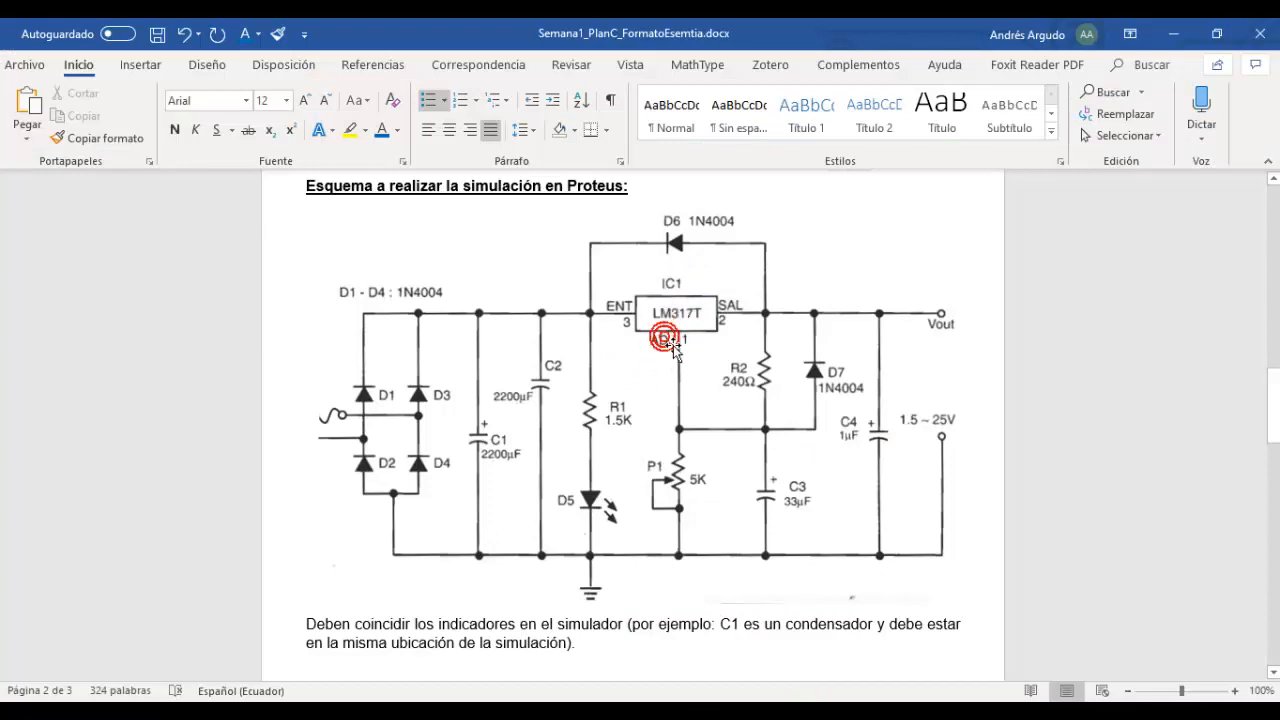
{"action": "left_click", "coordinate": [900, 712]}
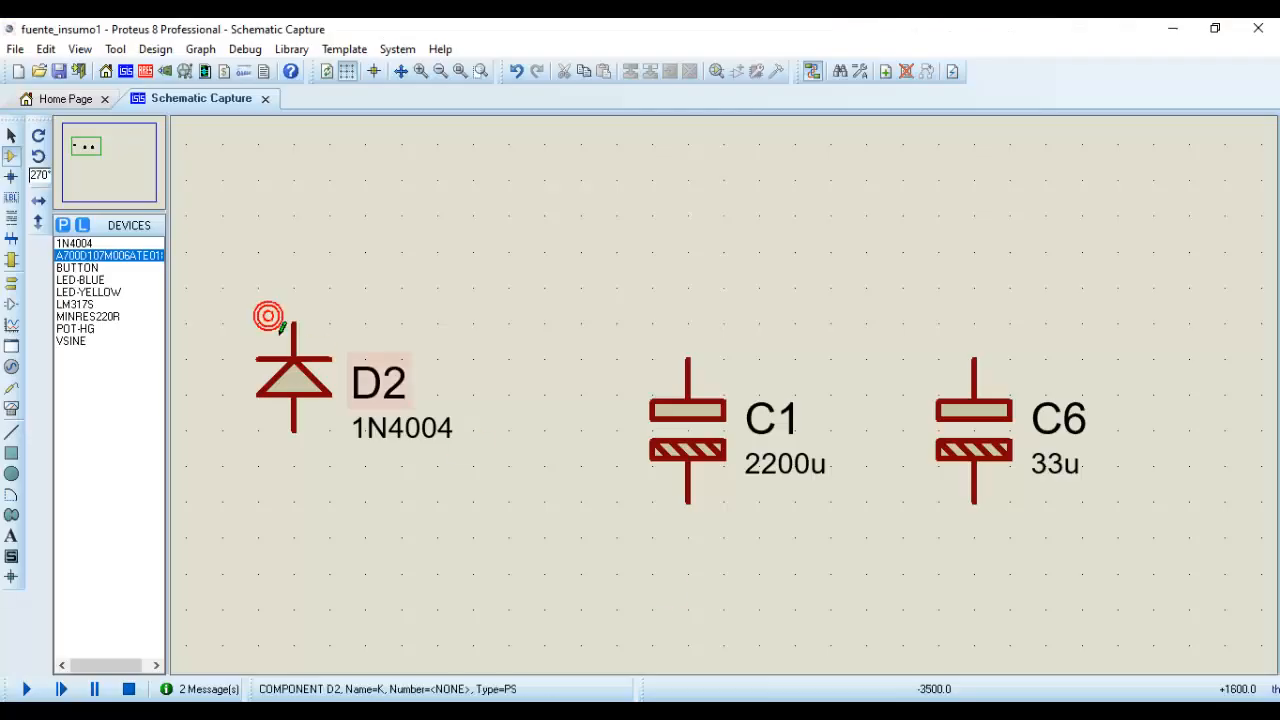
{"action": "left_click", "coordinate": [62, 225]}
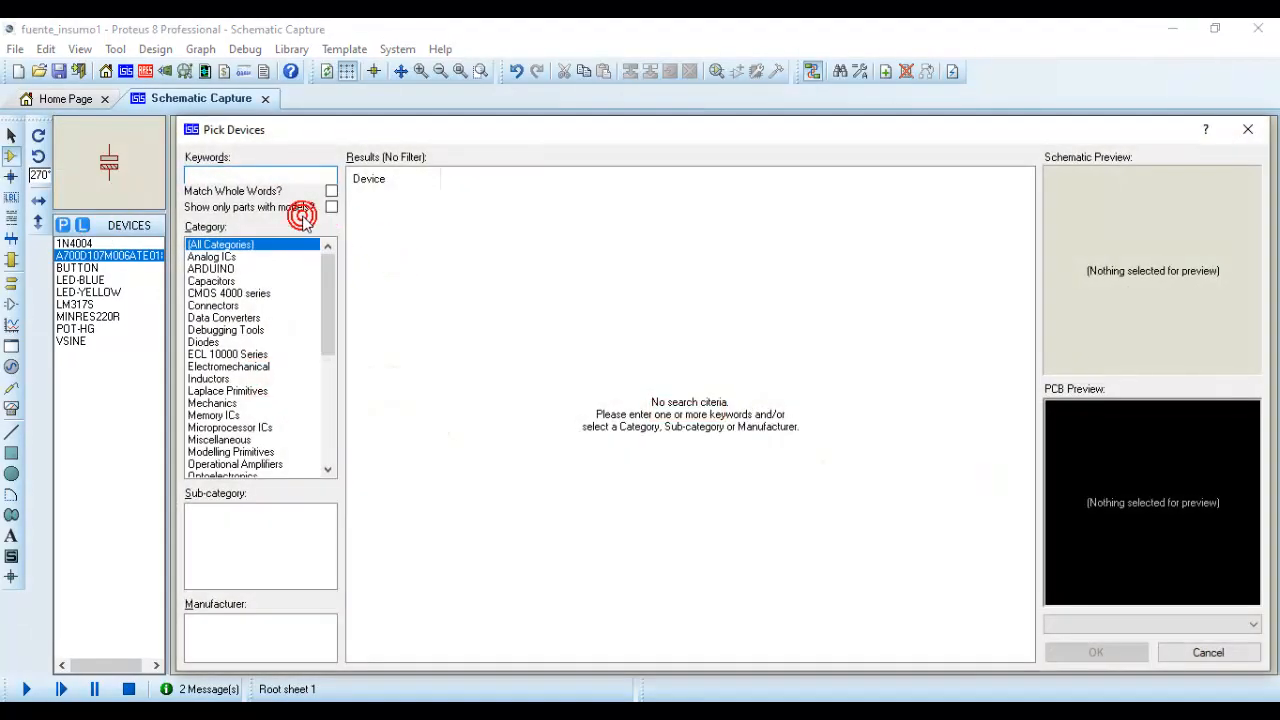
{"action": "type", "text": "lm3"}
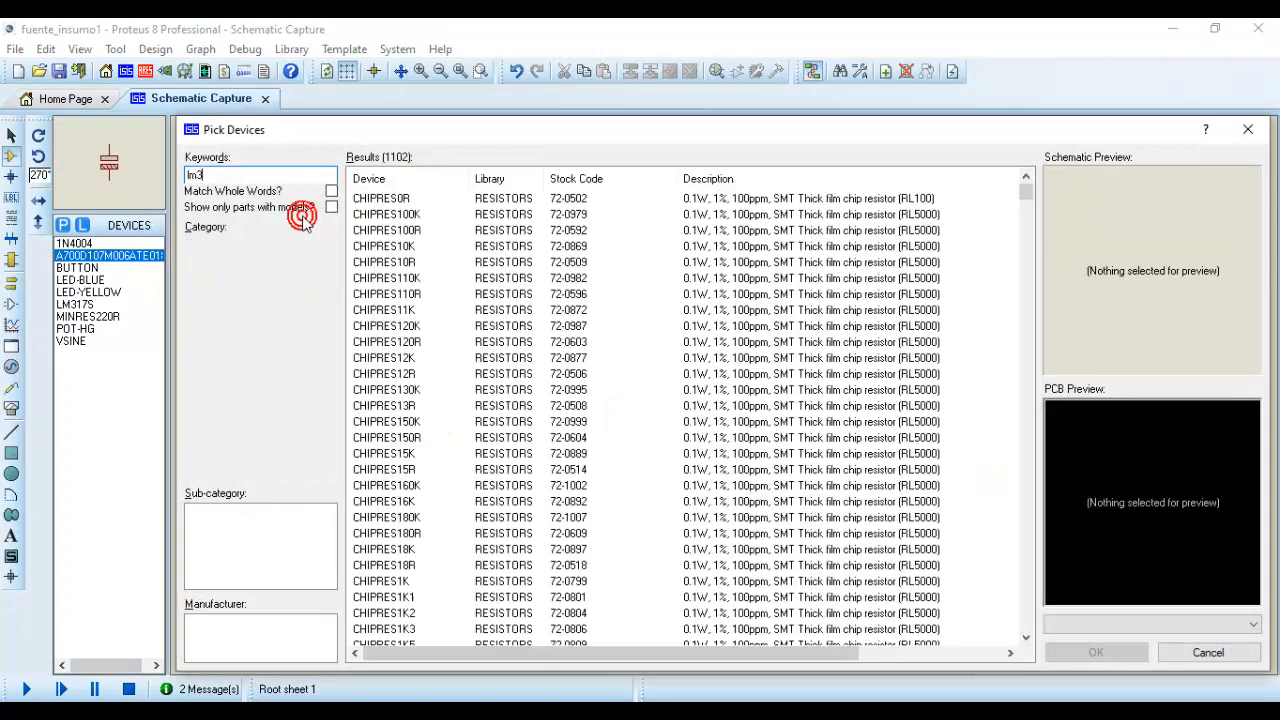
{"action": "type", "text": "17t"}
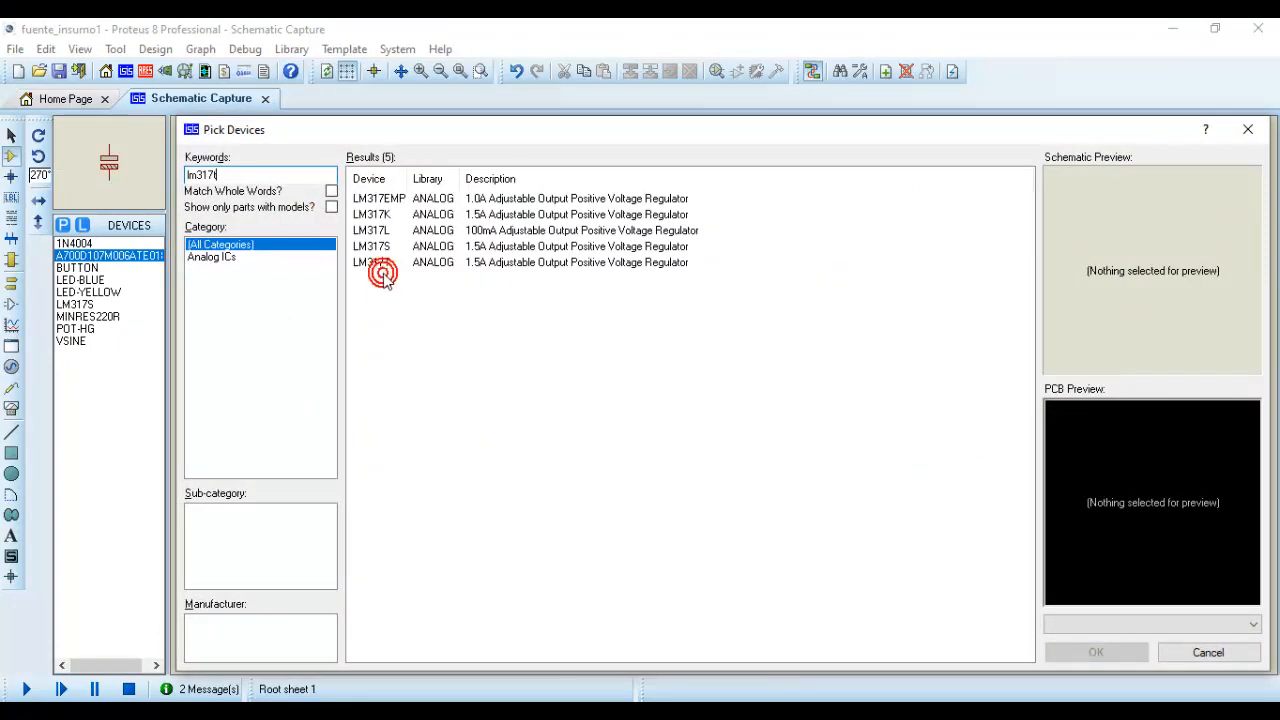
{"action": "left_click", "coordinate": [391, 204]}
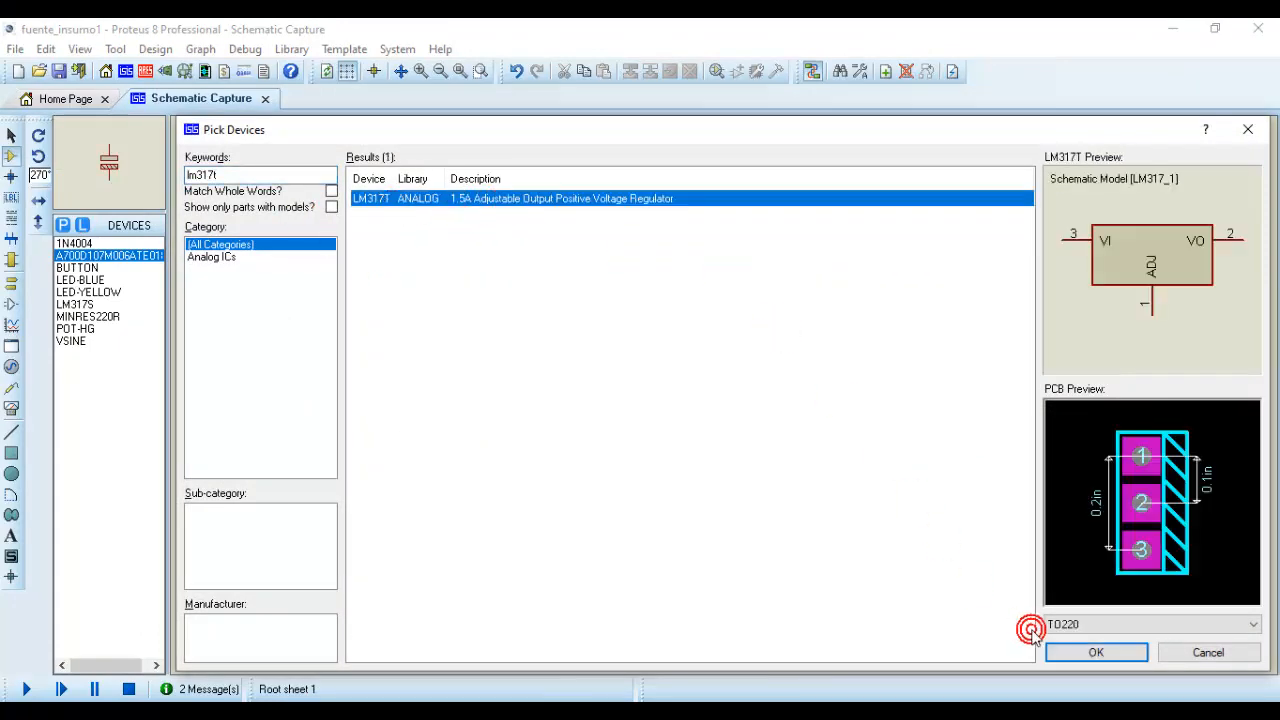
{"action": "left_click", "coordinate": [1098, 655]}
Place the LM317T regulator unrotated on the sheet, above the diode and capacitors
{"action": "scroll", "coordinate": [721, 398], "scroll_direction": "down", "scroll_amount": 3}
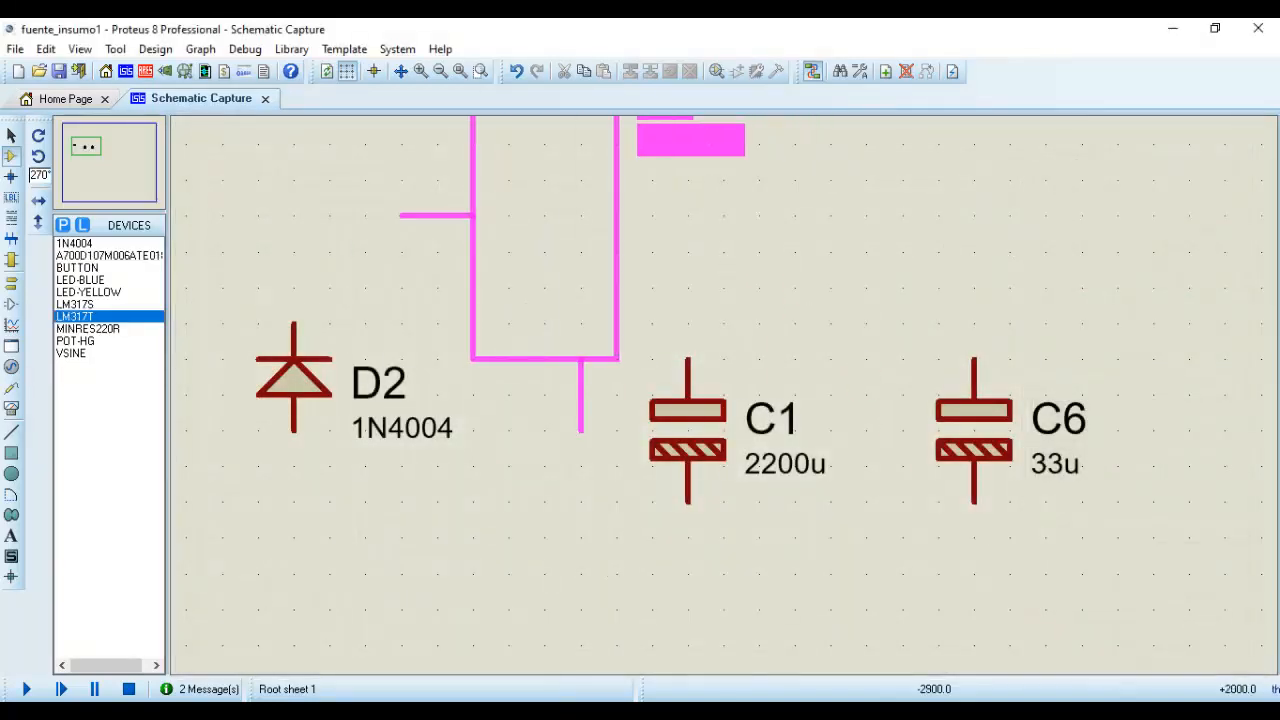
{"action": "key", "text": "KP_Add"}
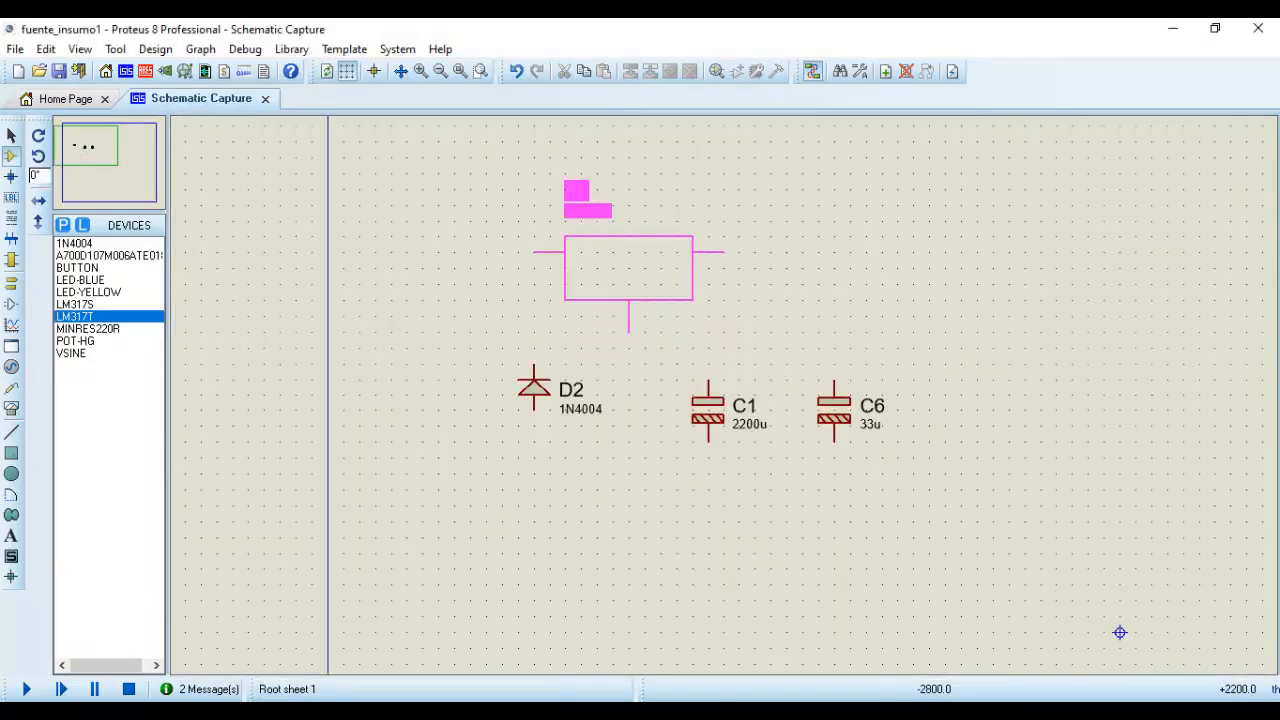
{"action": "left_click", "coordinate": [676, 237]}
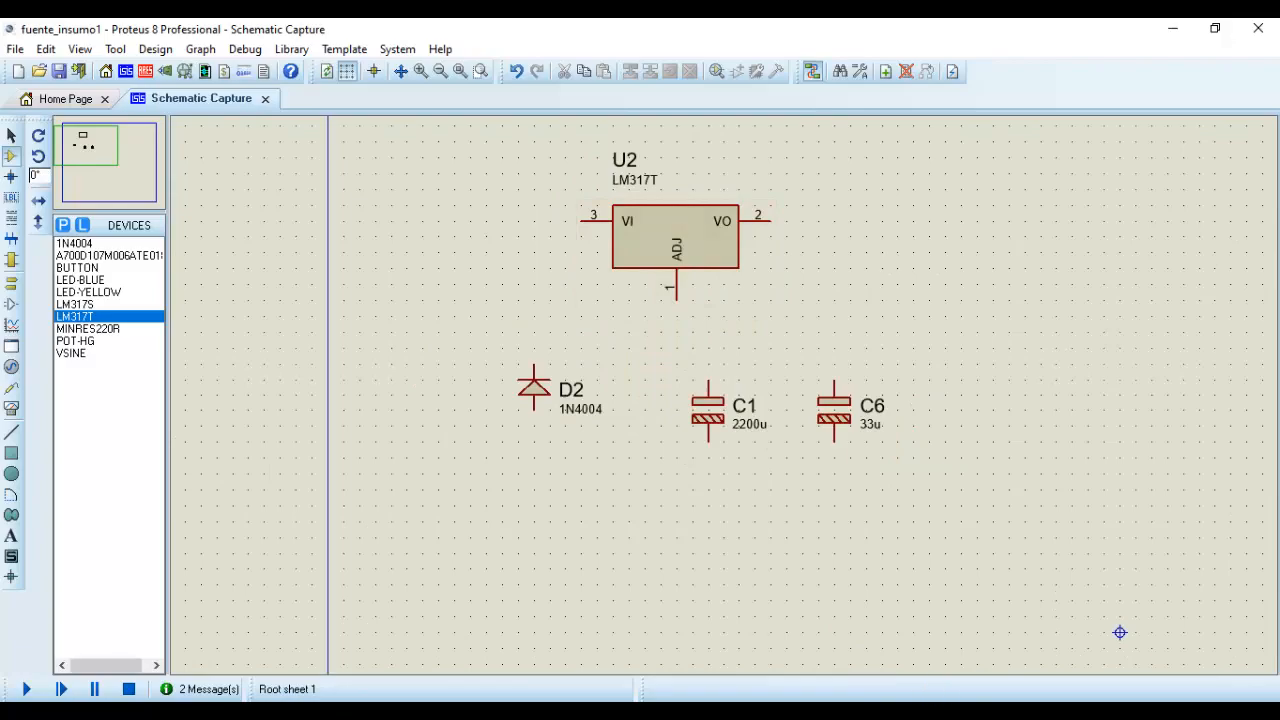
Compare the placed LM317T regulator with IC1 in the Word schematic, and return to the Proteus sheet
{"action": "key", "text": "alt+Tab"}
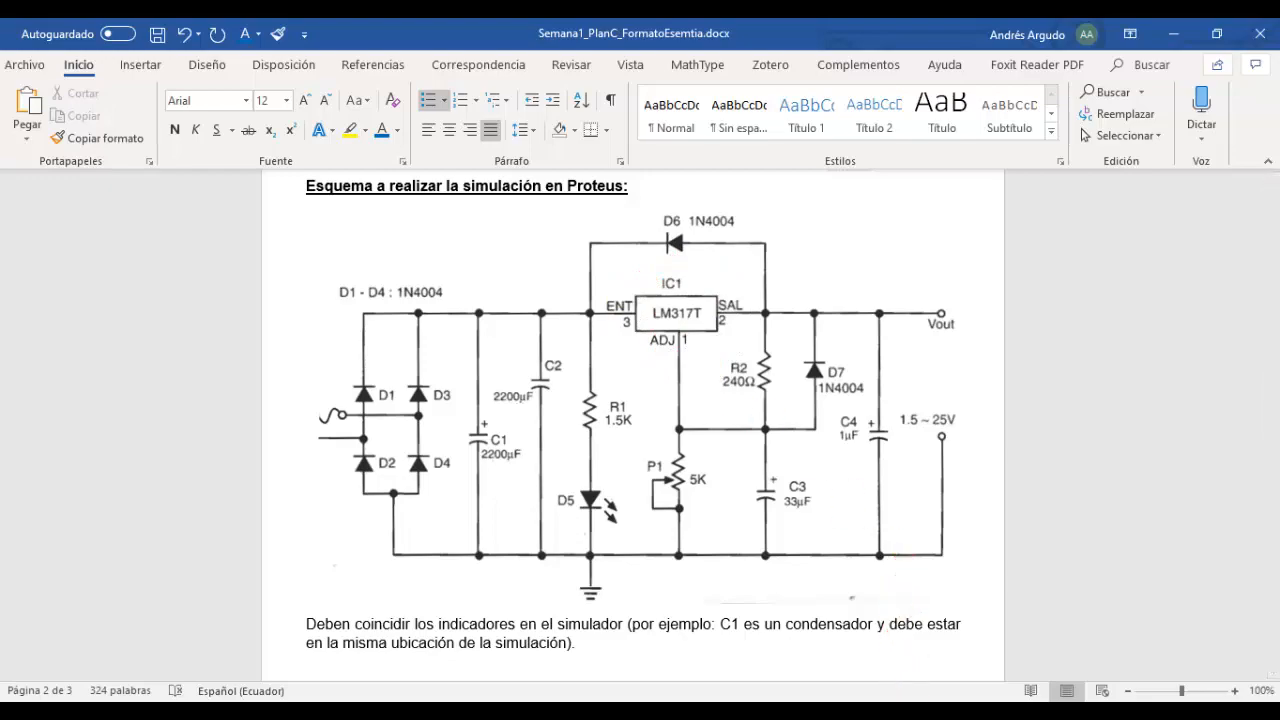
{"action": "left_click", "coordinate": [846, 617]}
{"action": "scroll", "coordinate": [726, 397], "scroll_direction": "up", "scroll_amount": 2}
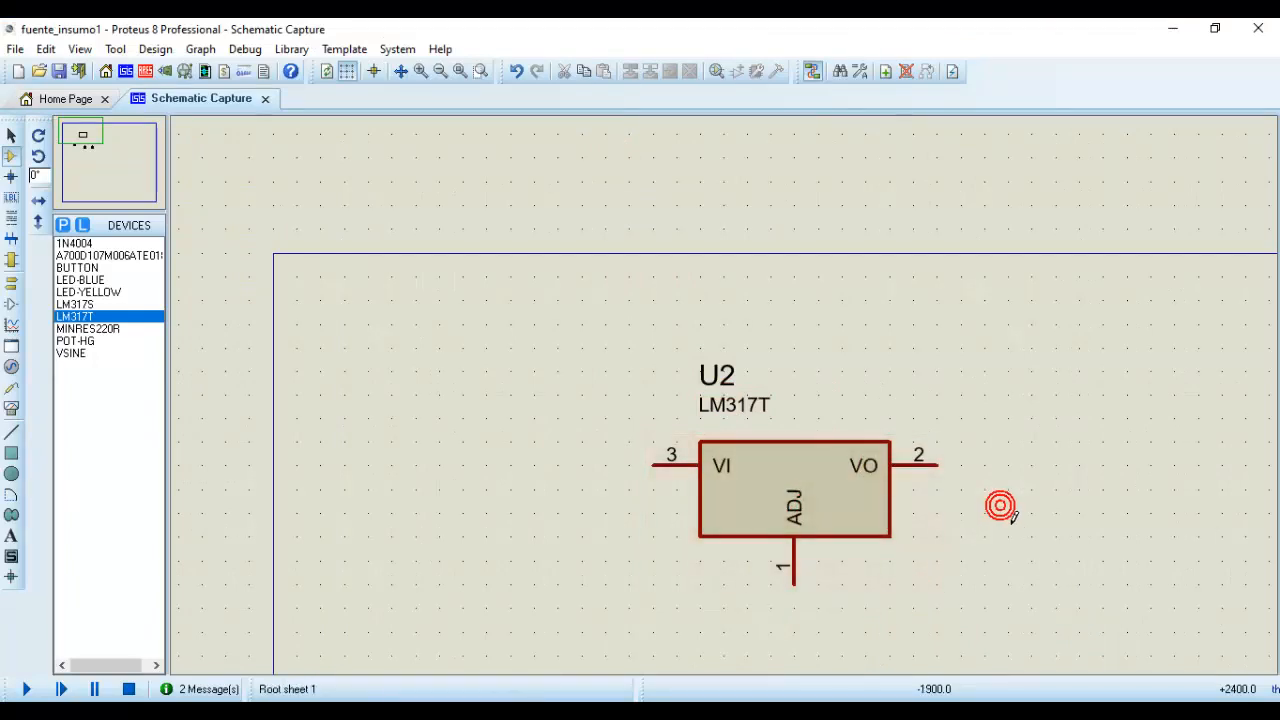
{"action": "scroll", "coordinate": [1000, 505], "scroll_direction": "down", "scroll_amount": 1}
{"action": "middle_click", "coordinate": [906, 489]}
{"action": "left_click", "coordinate": [824, 355]}
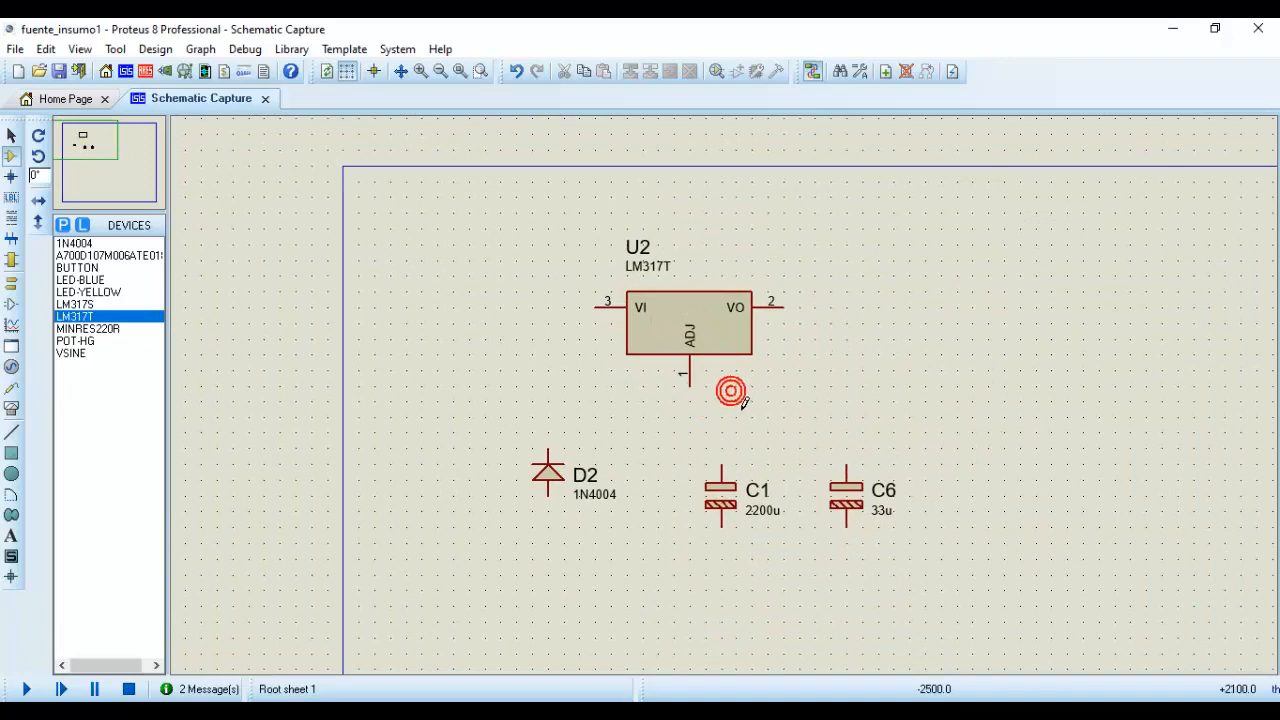
Check potentiometer P1 in the Word schematic, search the Proteus library for pot, and pick POT-HG from the ACTIVE library
{"action": "mouse_move", "coordinate": [783, 712]}
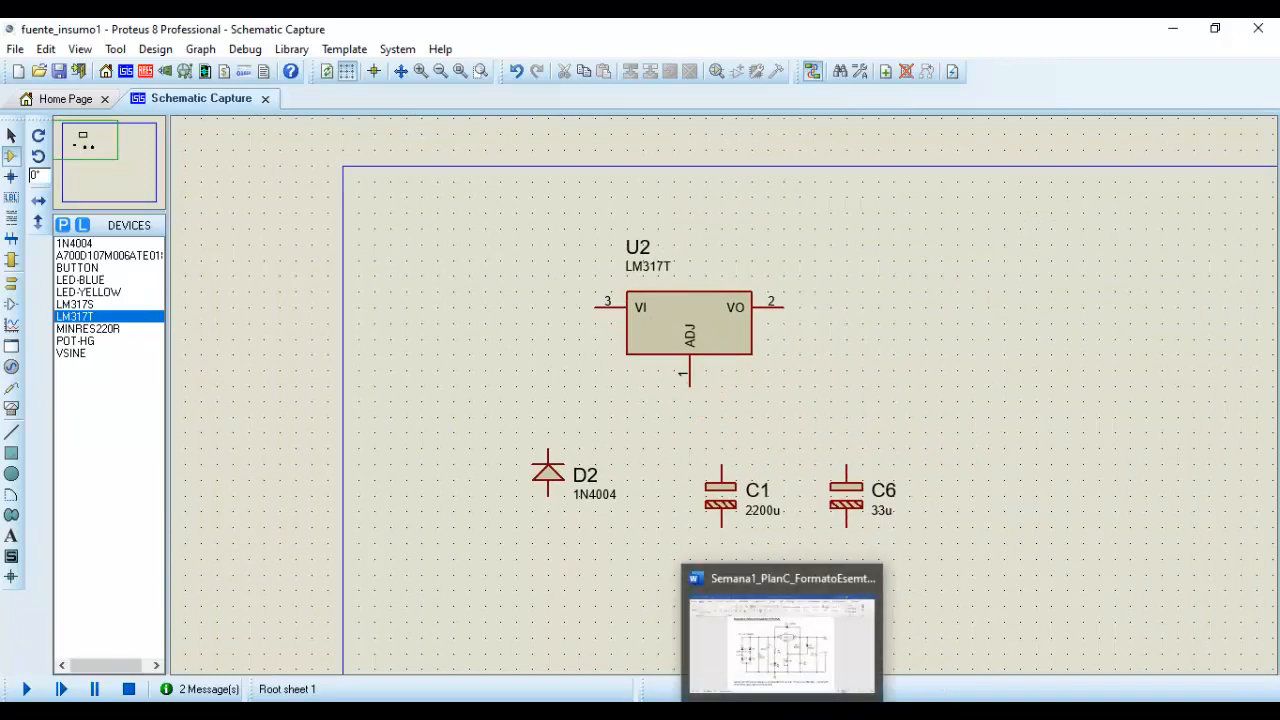
{"action": "left_click", "coordinate": [783, 630]}
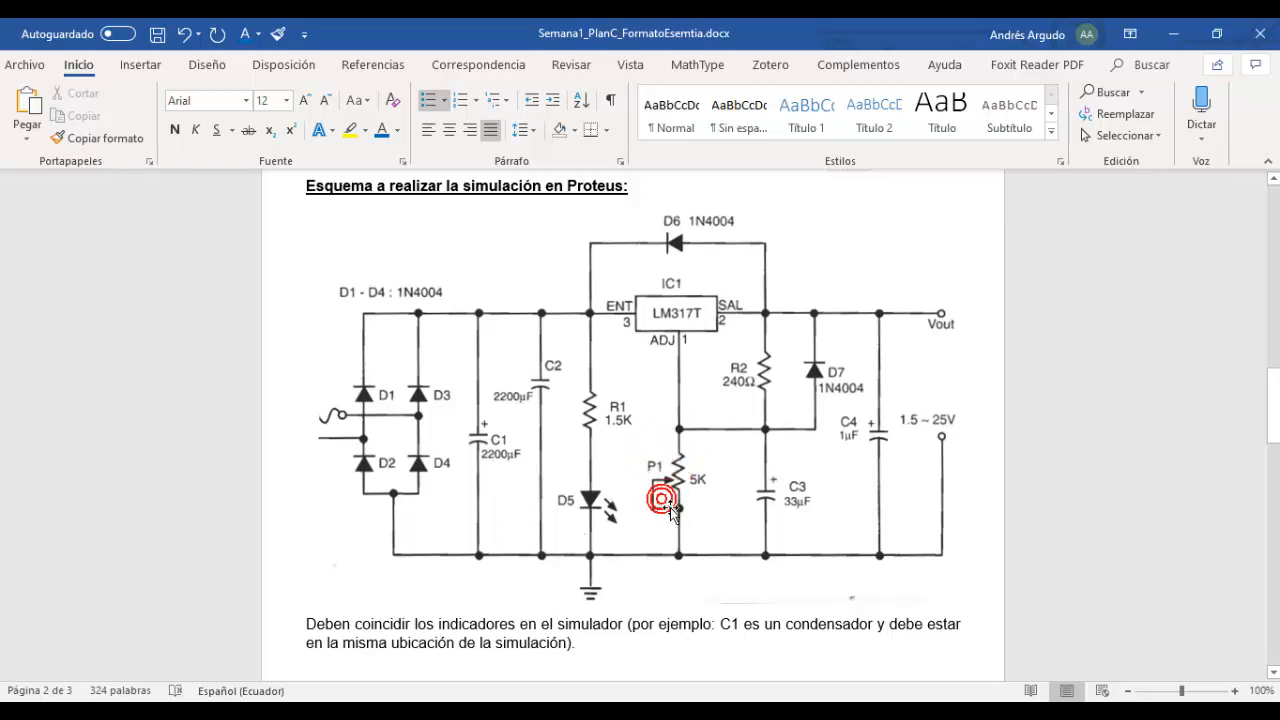
{"action": "key", "text": "alt+Tab"}
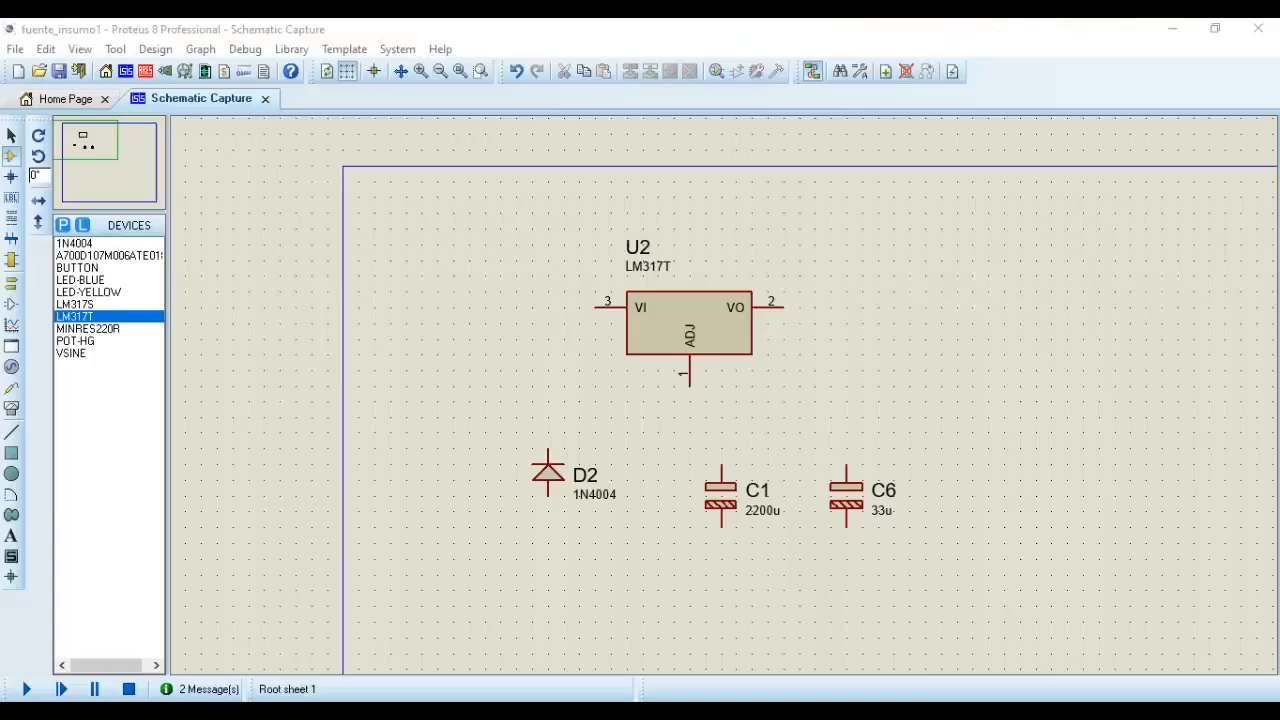
{"action": "left_click", "coordinate": [62, 225]}
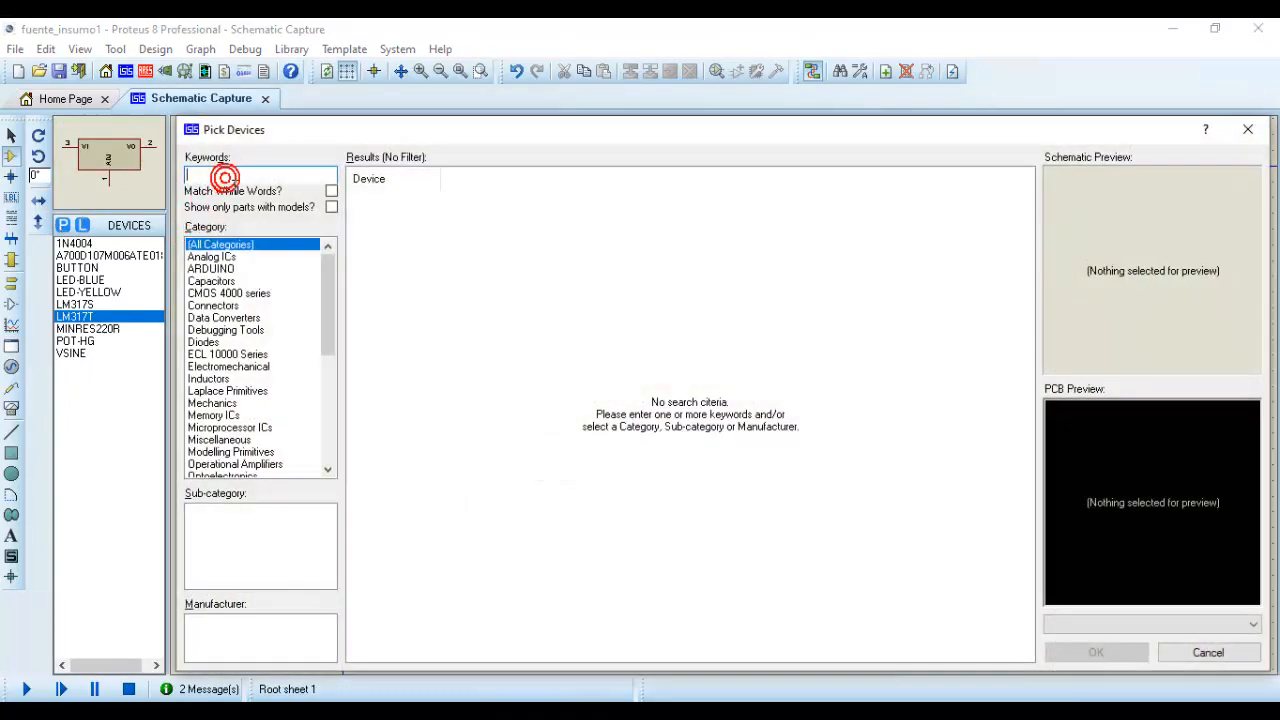
{"action": "type", "text": "pot"}
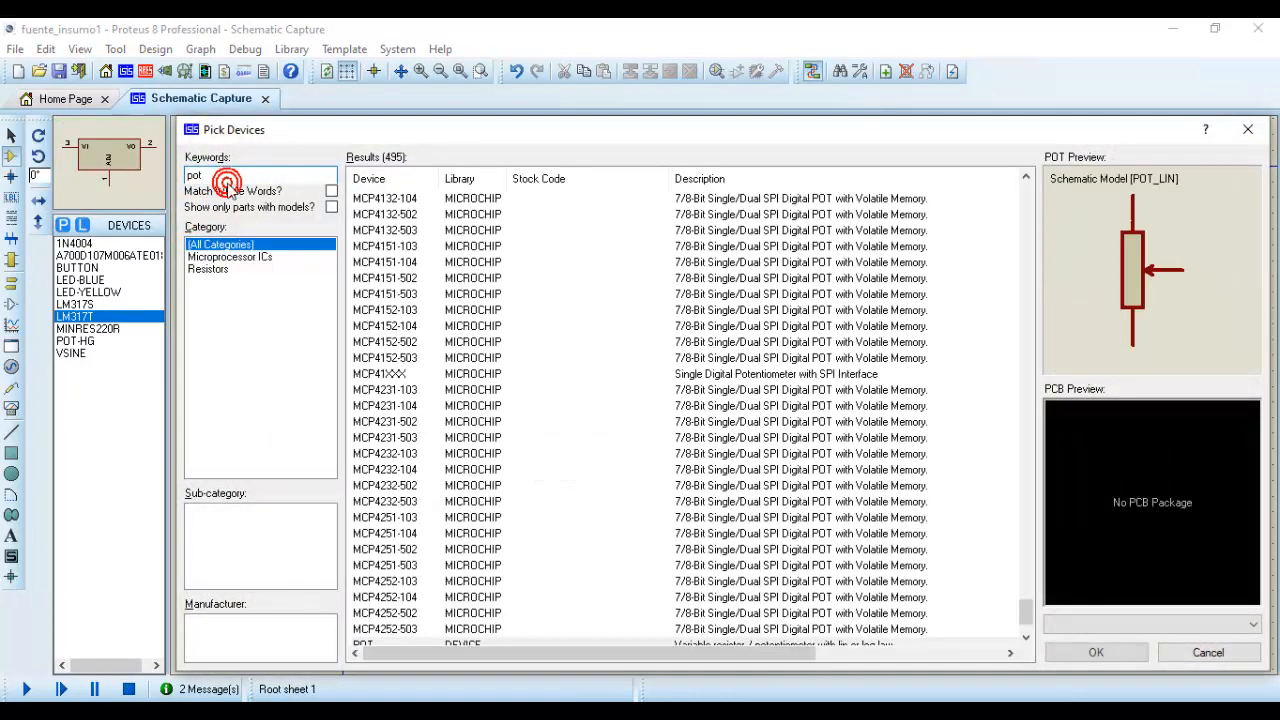
{"action": "left_click", "coordinate": [457, 324]}
{"action": "scroll", "coordinate": [455, 400], "scroll_direction": "down", "scroll_amount": 2}
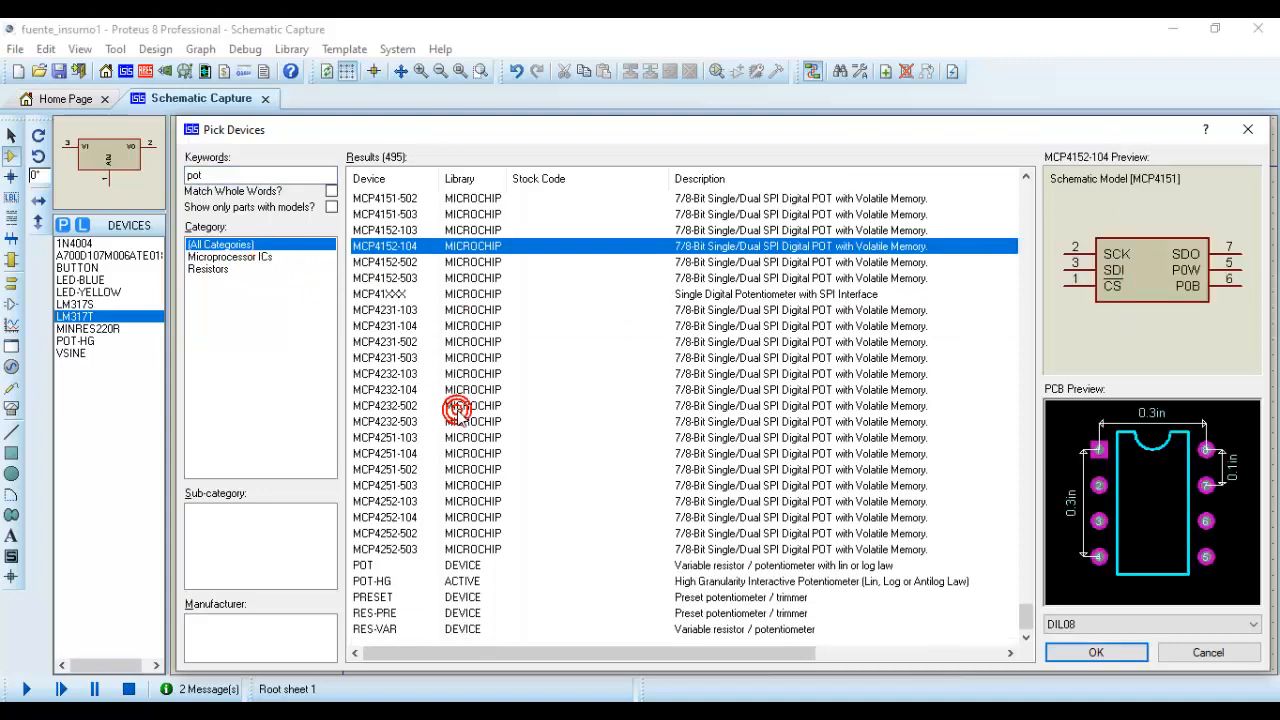
{"action": "left_click", "coordinate": [380, 582]}
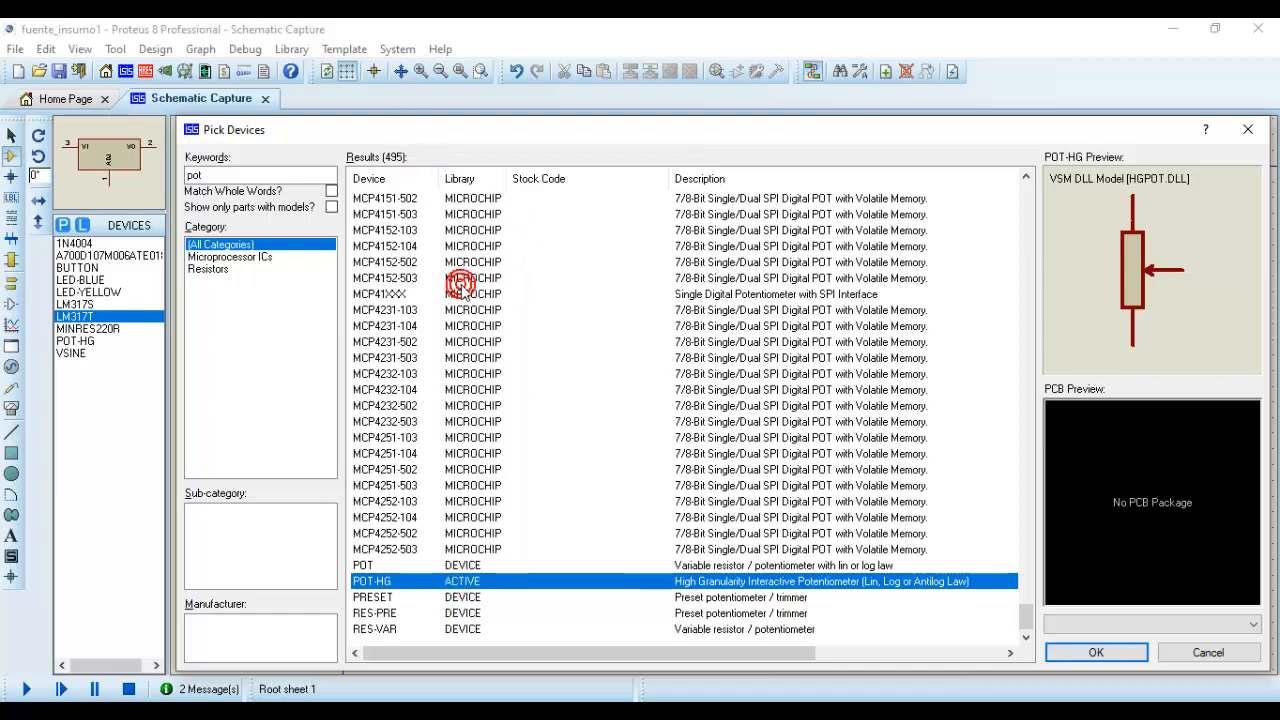
{"action": "left_click", "coordinate": [358, 580]}
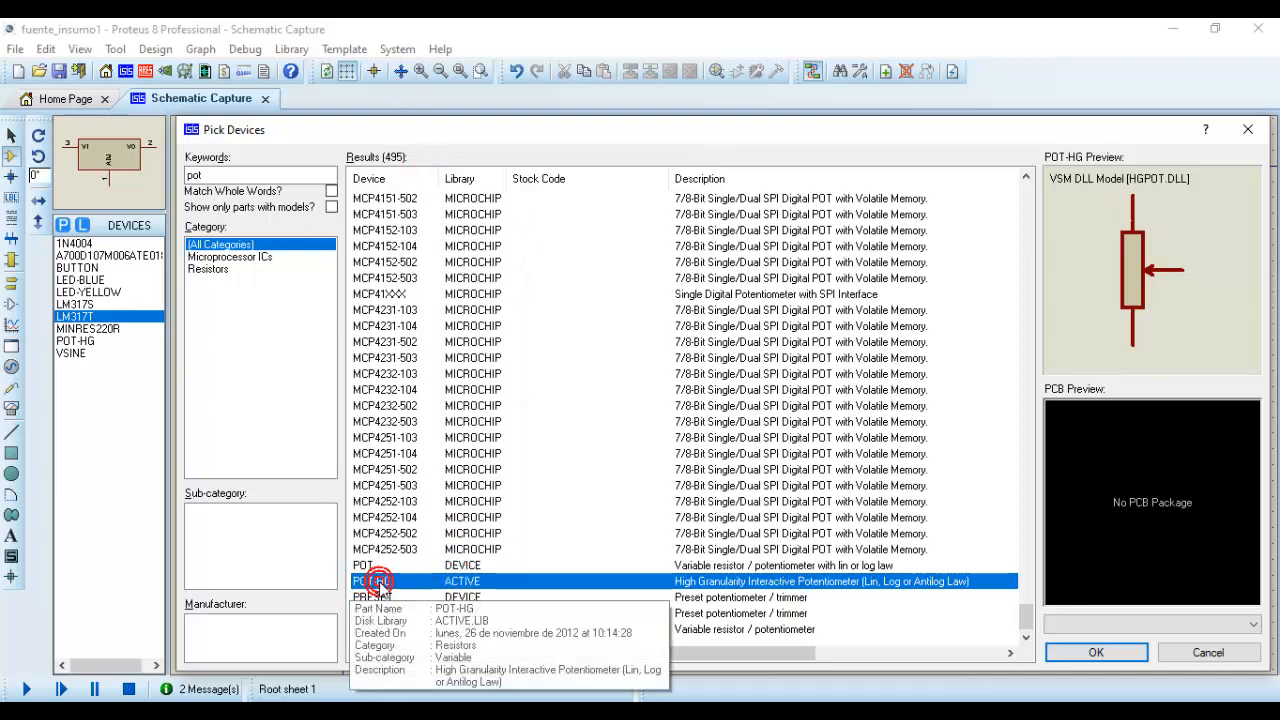
{"action": "left_click", "coordinate": [1096, 652]}
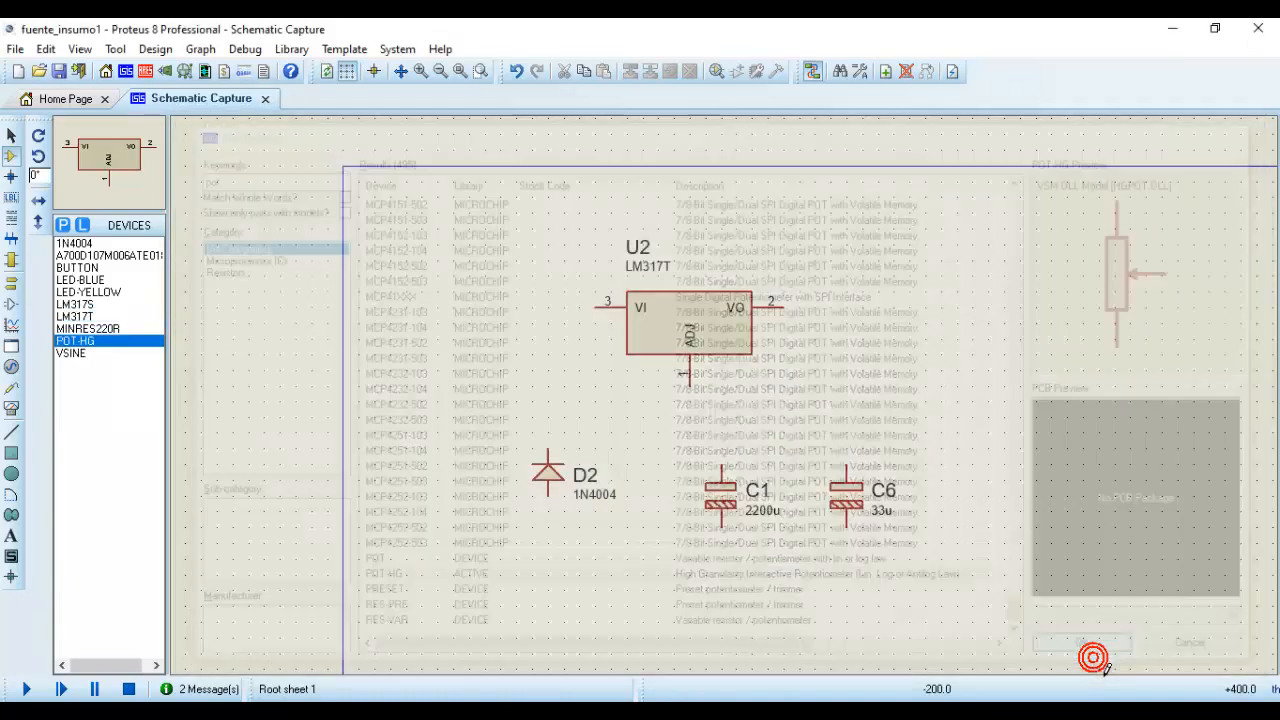
Place the POT-HG potentiometer beyond the 33u capacitor and set its value to 5k, as given for P1 in the Word schematic
{"action": "left_click", "coordinate": [986, 414]}
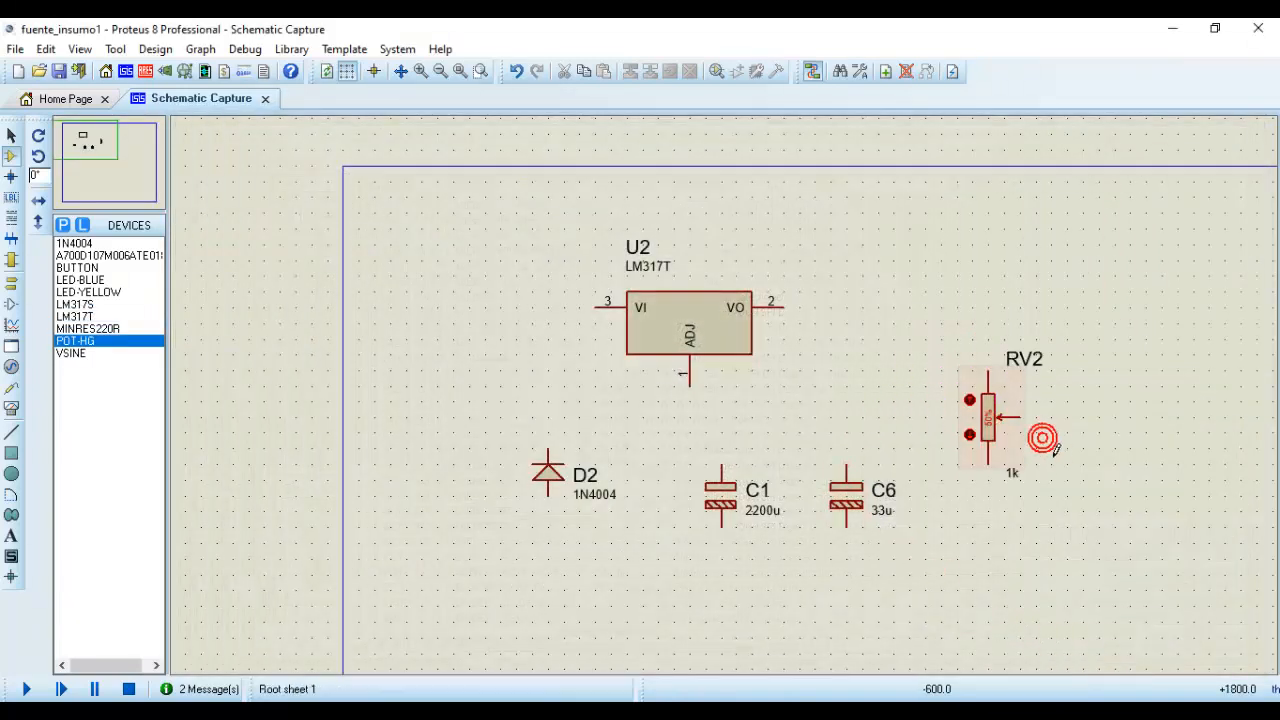
{"action": "scroll", "coordinate": [1043, 437], "scroll_direction": "up", "scroll_amount": 3}
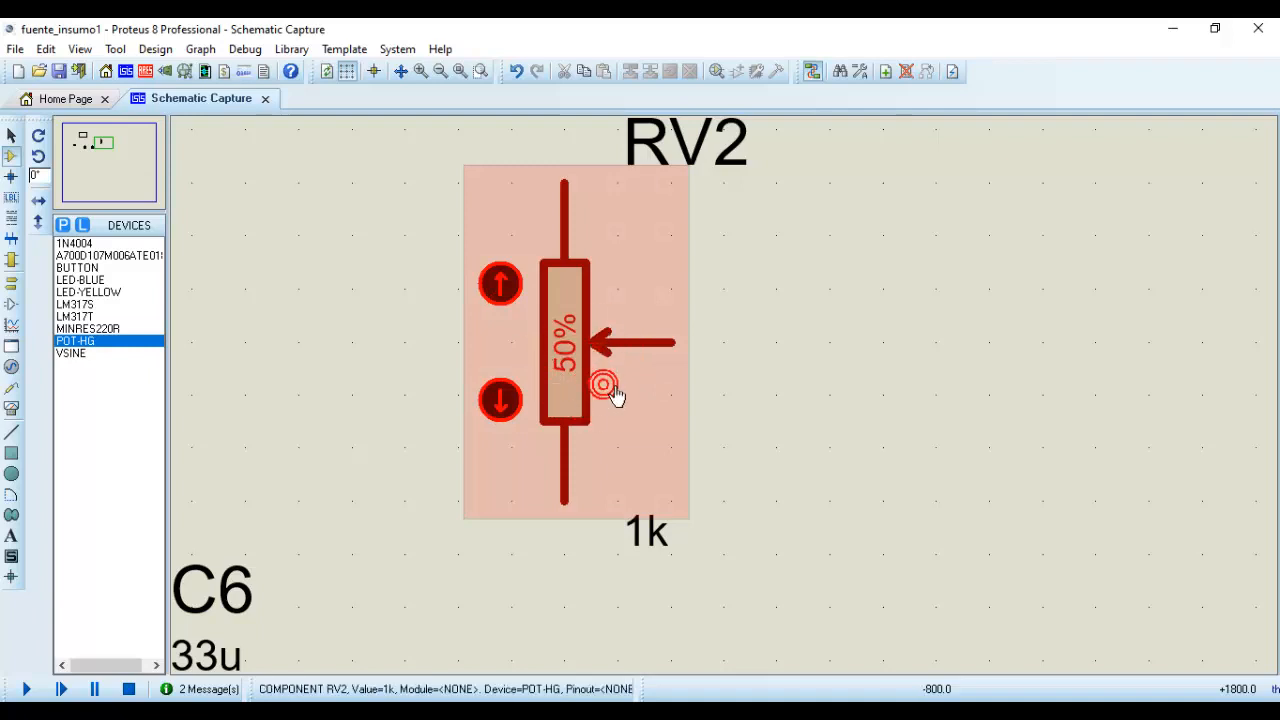
{"action": "double_click", "coordinate": [660, 527]}
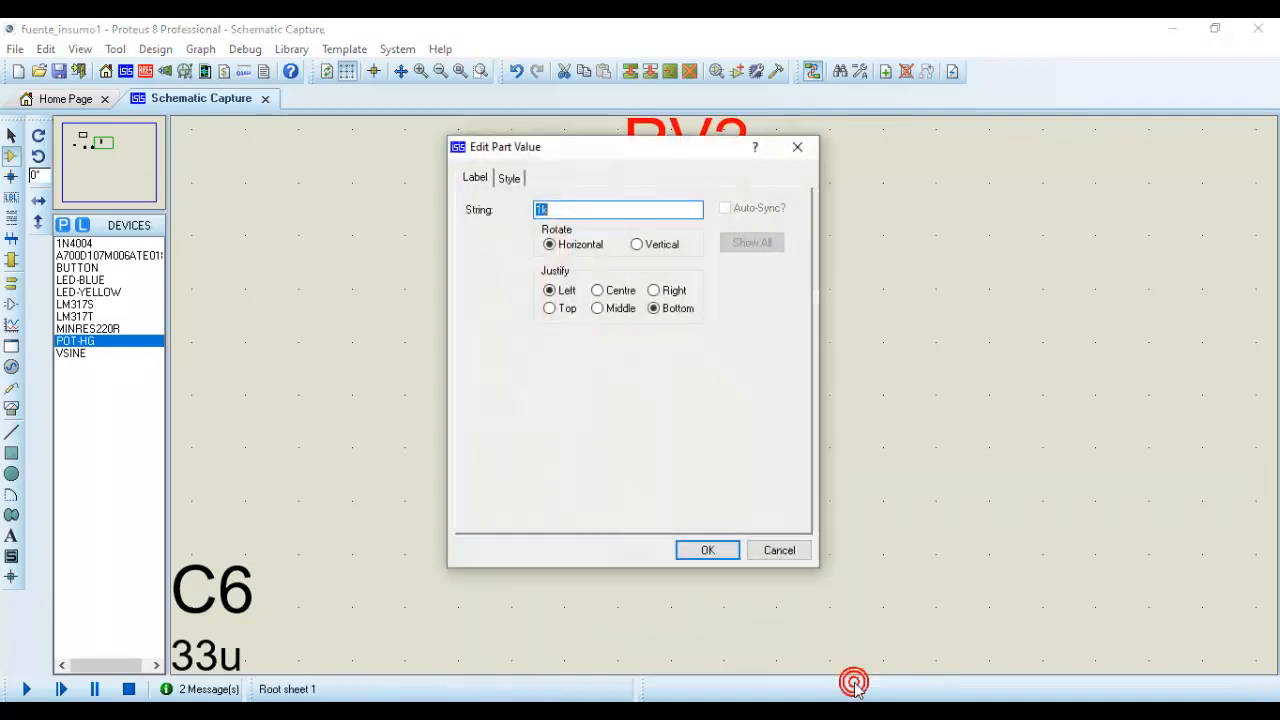
{"action": "key", "text": "alt+Tab"}
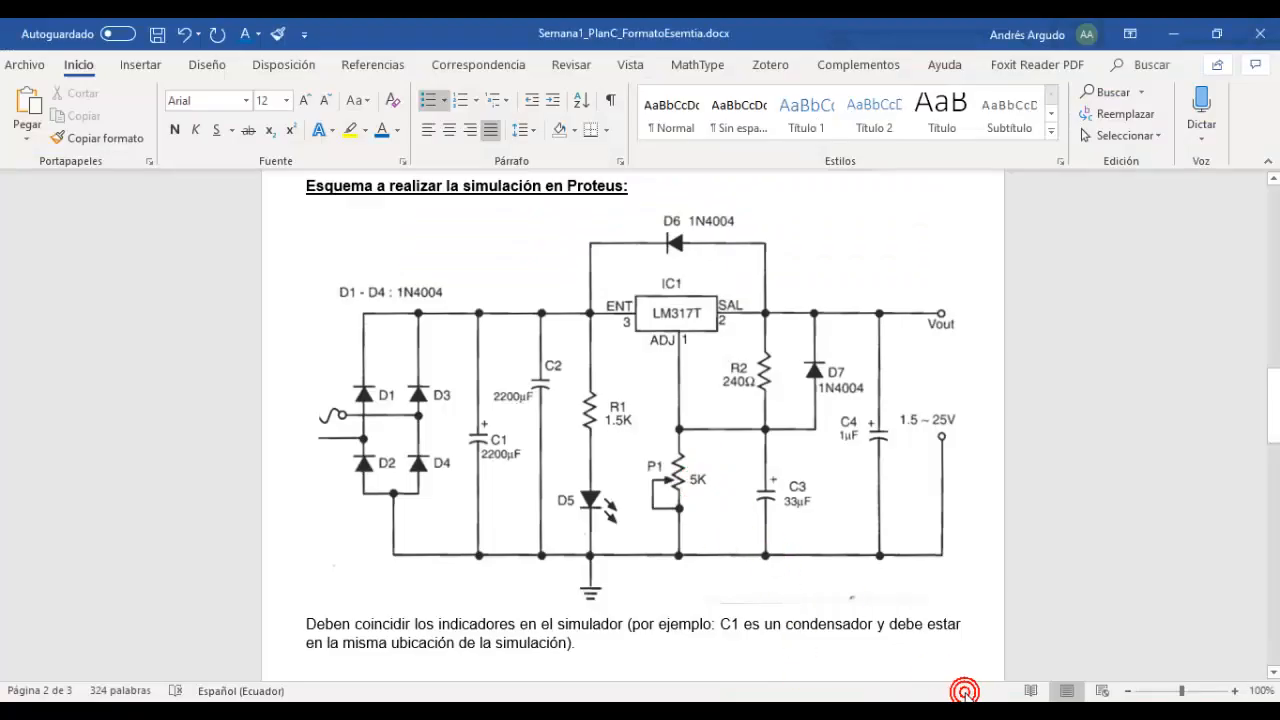
{"action": "key", "text": "alt+Tab"}
{"action": "left_click", "coordinate": [541, 209]}
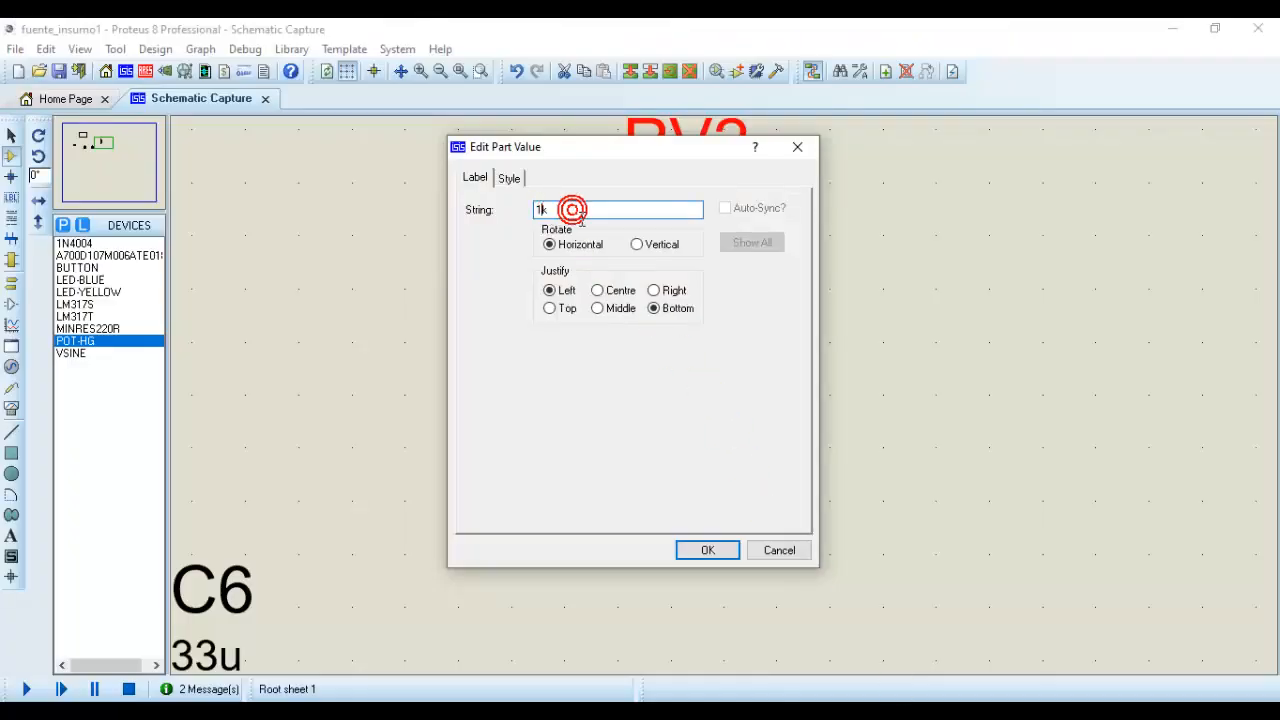
{"action": "type", "text": "5"}
{"action": "left_click", "coordinate": [707, 549]}
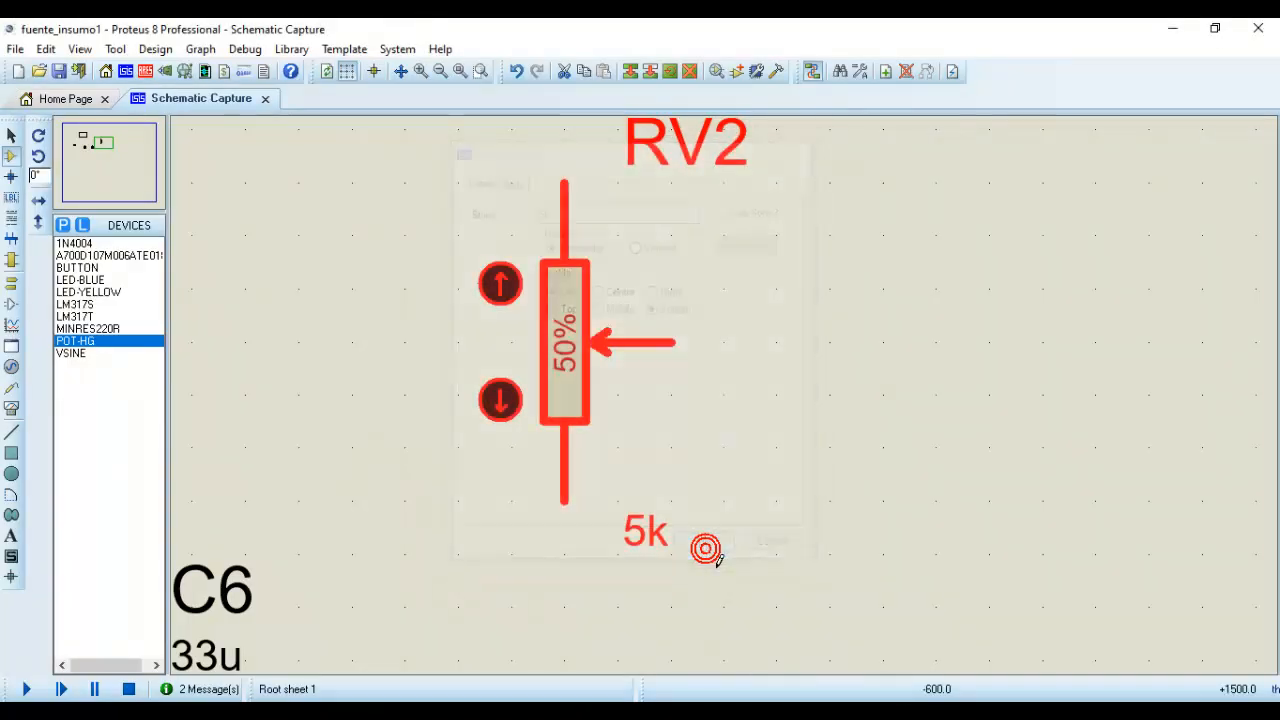
Examine the potentiometer's terminals and adjustment arrows, and review the components placed on the sheet
{"action": "middle_click", "coordinate": [738, 374]}
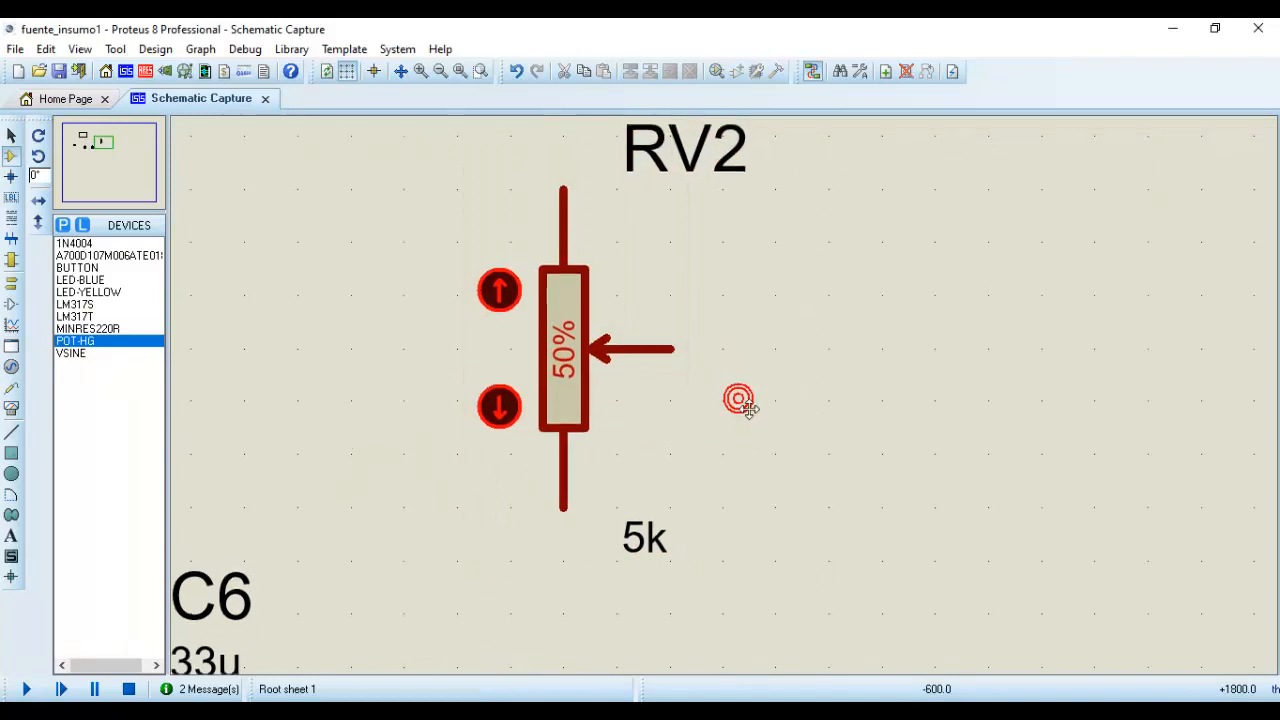
{"action": "left_click", "coordinate": [744, 456]}
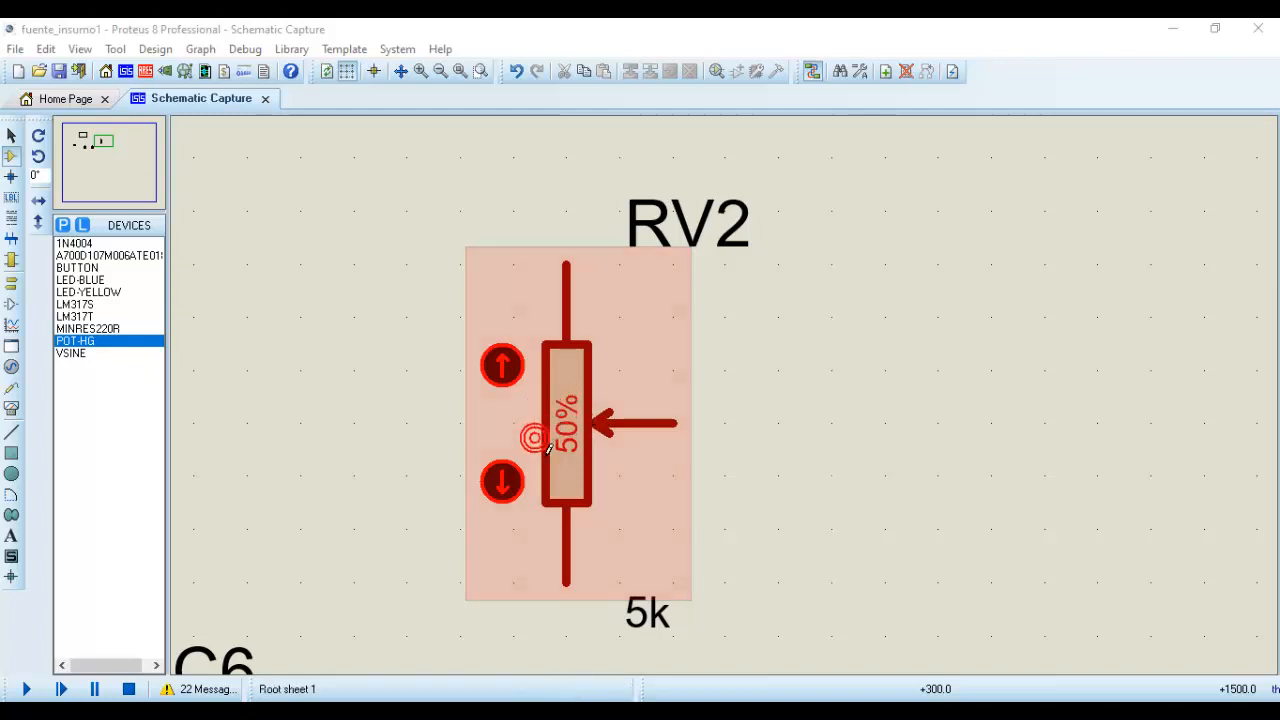
{"action": "left_click", "coordinate": [592, 430]}
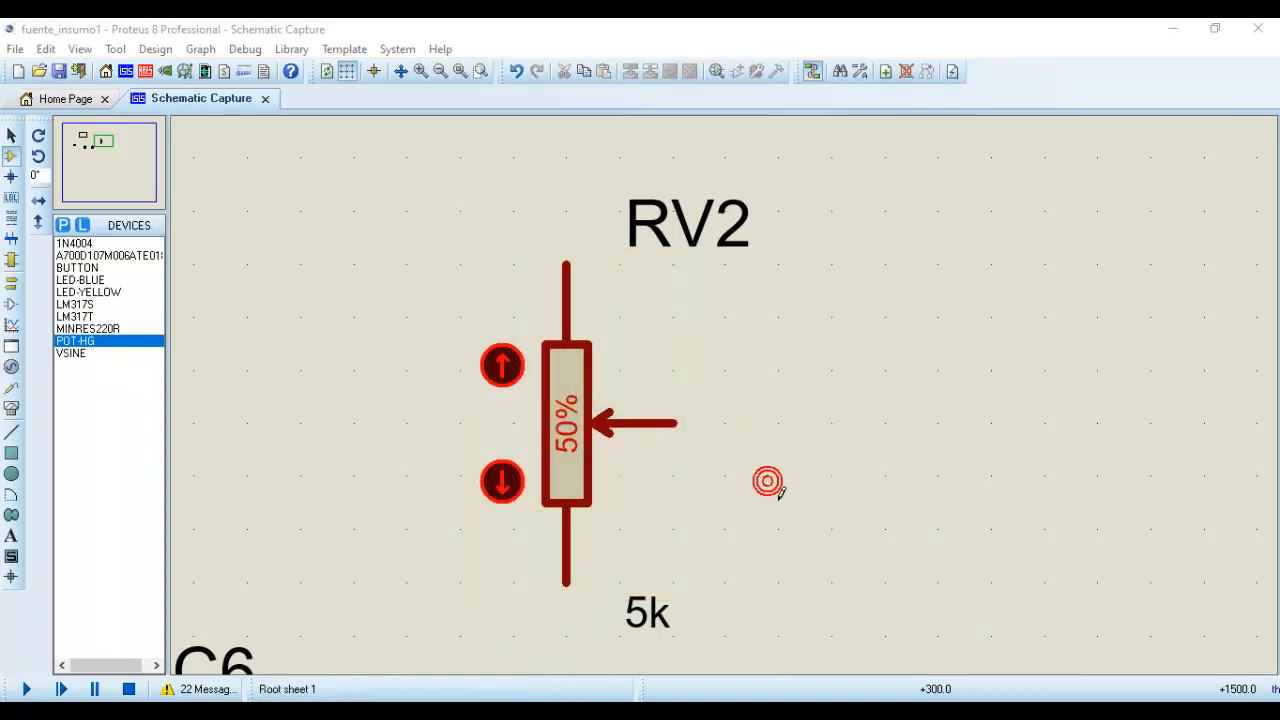
{"action": "scroll", "coordinate": [725, 462], "scroll_direction": "down", "scroll_amount": 2}
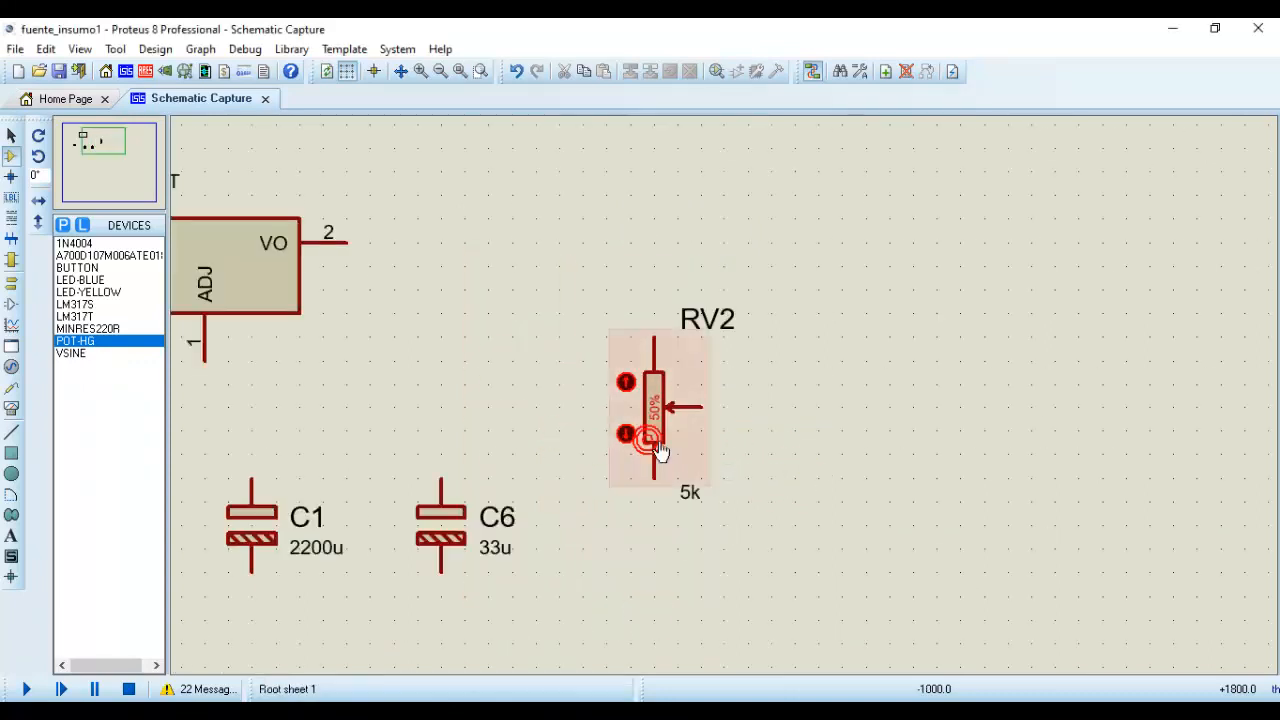
{"action": "left_click_drag", "start_coordinate": [562, 440], "coordinate": [960, 443]}
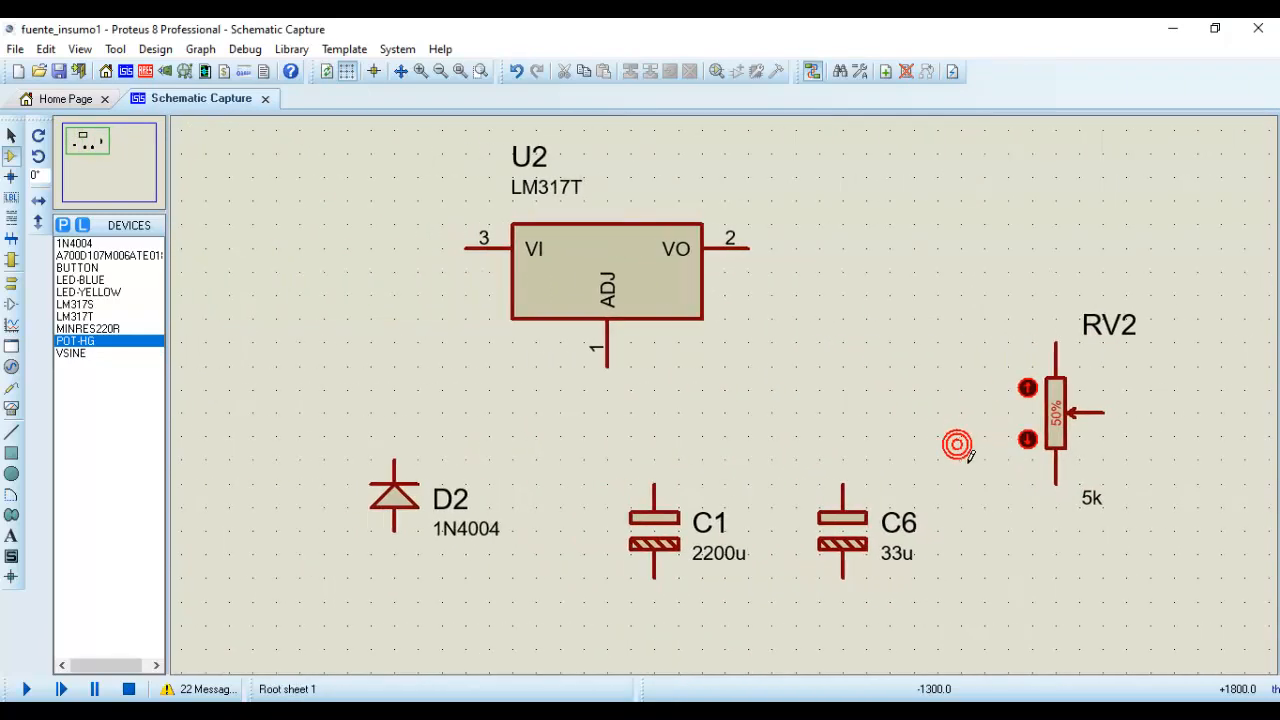
{"action": "left_click_drag", "start_coordinate": [551, 383], "coordinate": [728, 320]}
{"action": "left_click_drag", "start_coordinate": [854, 338], "coordinate": [738, 411]}
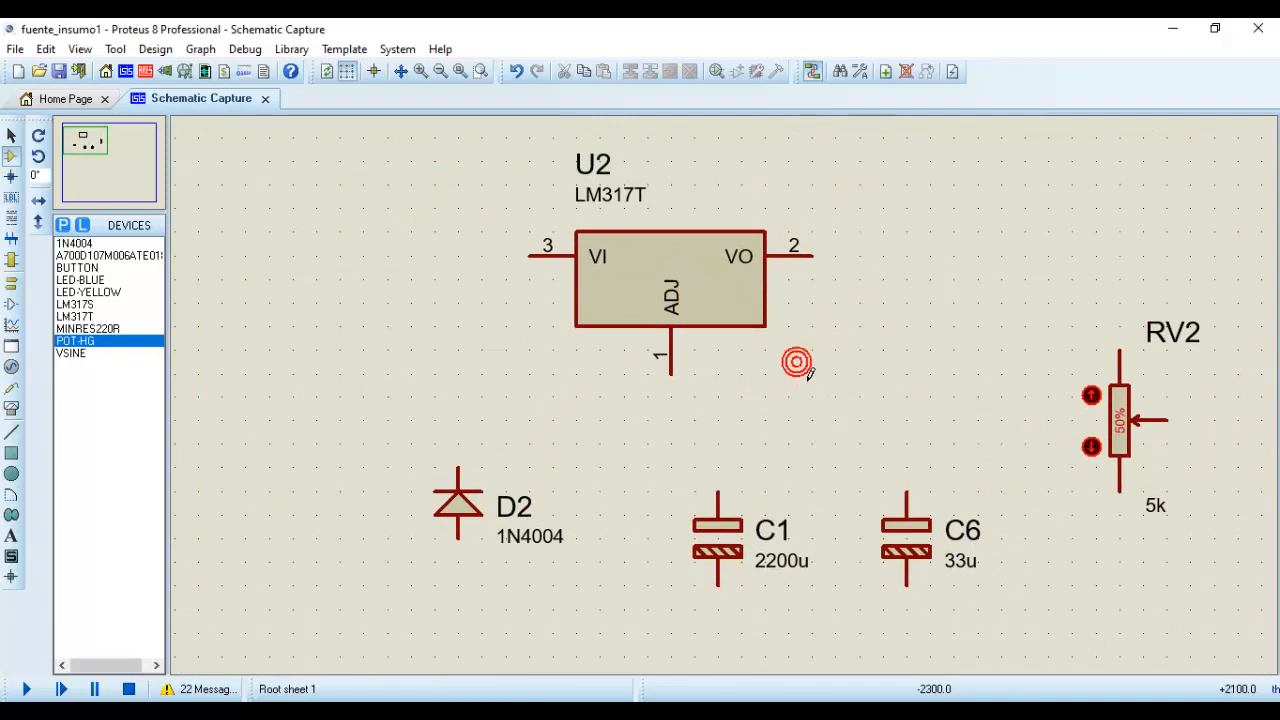
{"action": "mouse_move", "coordinate": [606, 414]}
{"action": "left_mouse_down"}
{"action": "mouse_move", "coordinate": [689, 375]}
{"action": "mouse_move", "coordinate": [594, 420]}
{"action": "left_mouse_up"}
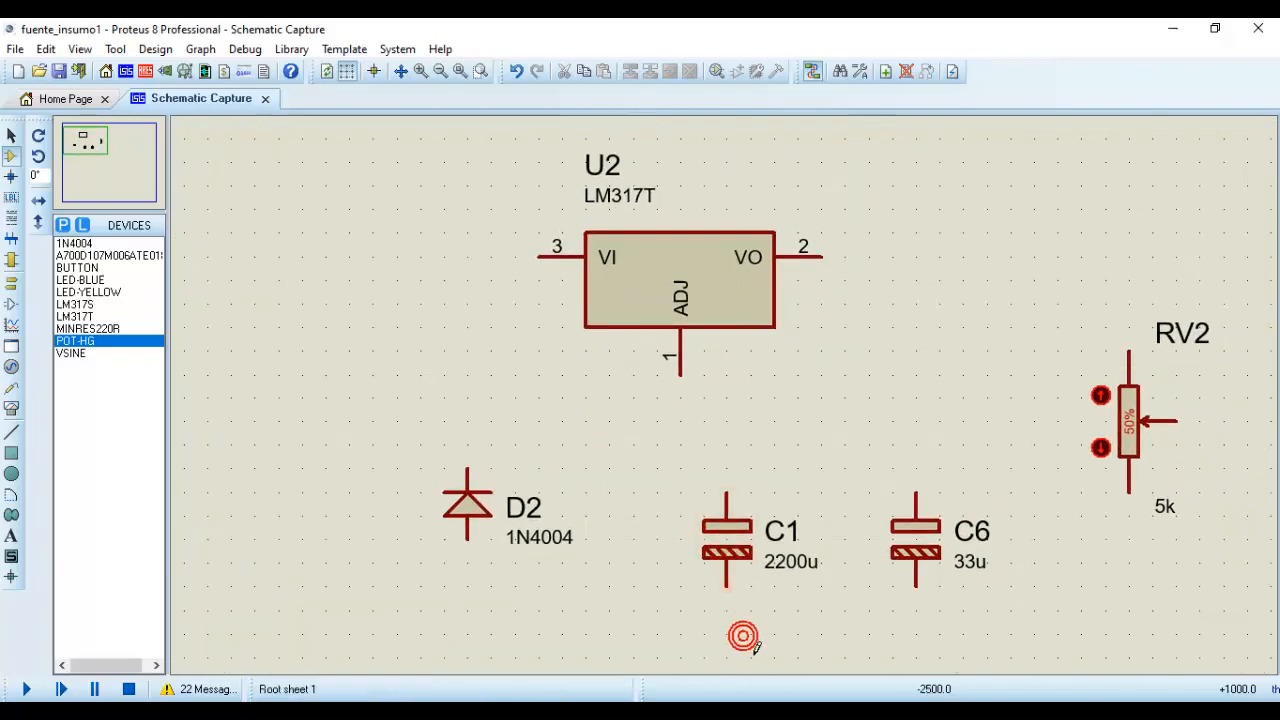
Check the AC input in the Word schematic, search the Proteus library for source, and pick VSINE from the ASIMMDLS library
{"action": "key", "text": "alt+Tab"}
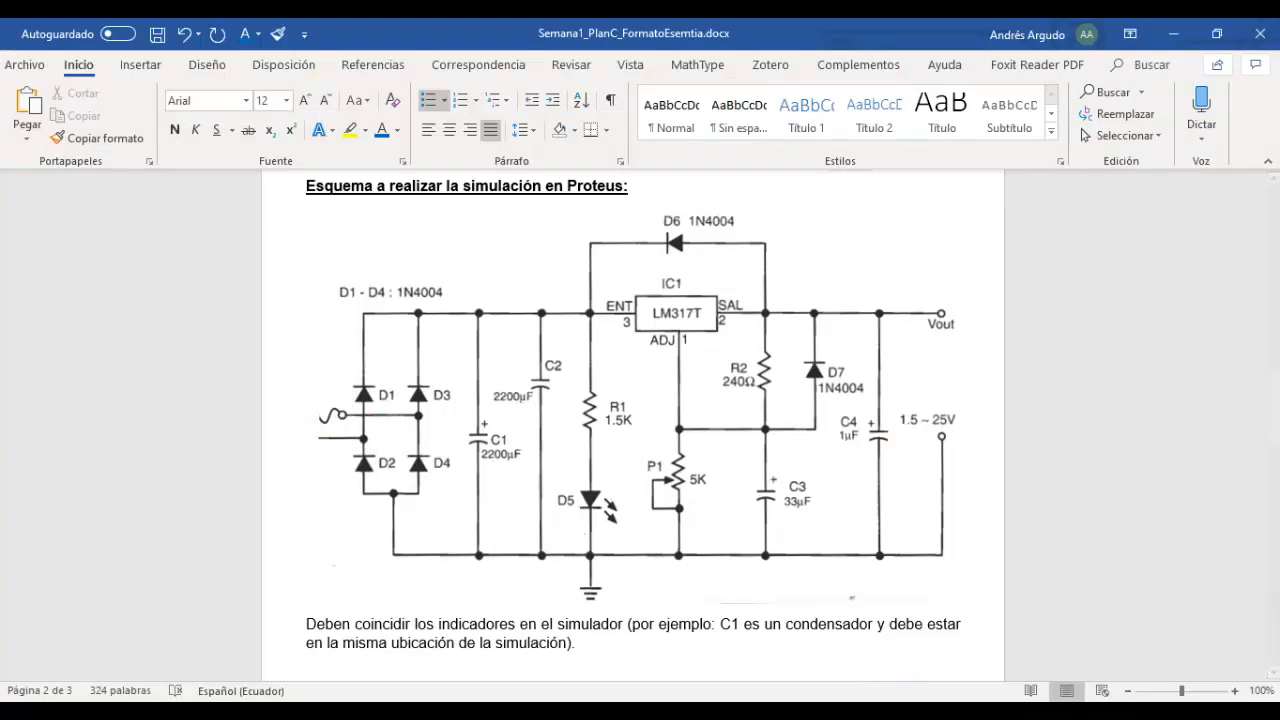
{"action": "mouse_move", "coordinate": [910, 712]}
{"action": "left_click", "coordinate": [910, 640]}
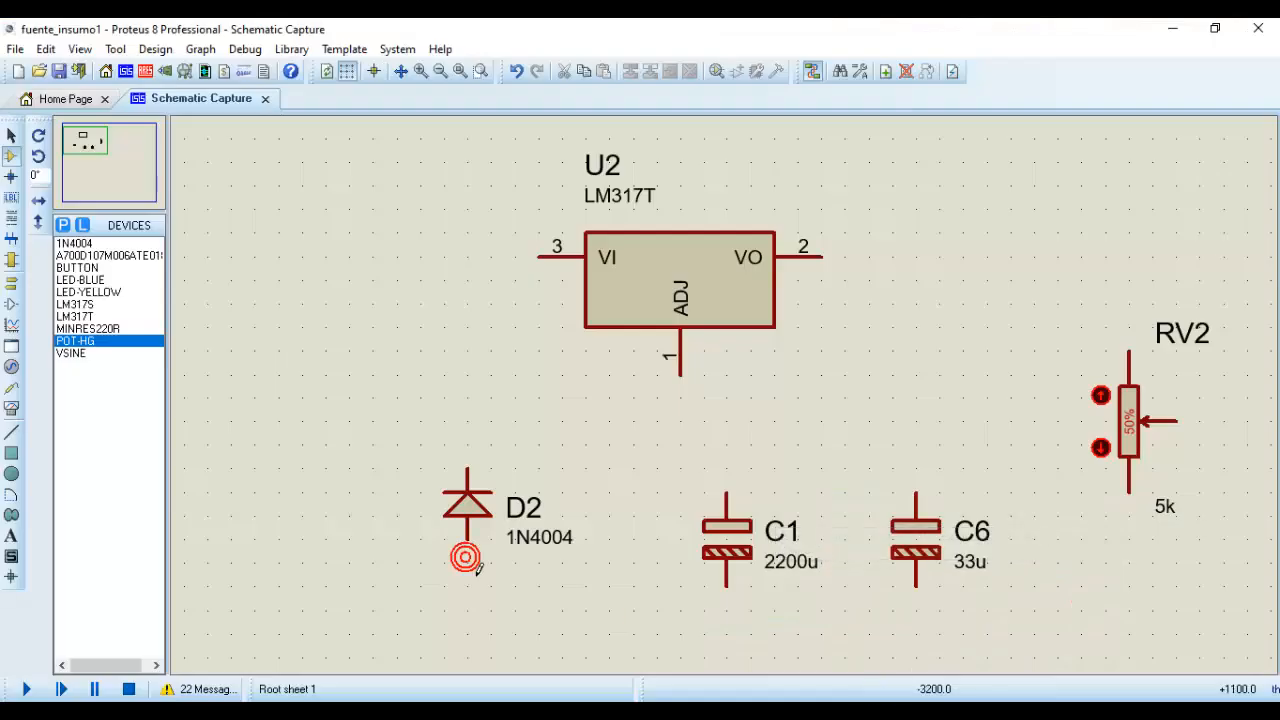
{"action": "left_click", "coordinate": [62, 224]}
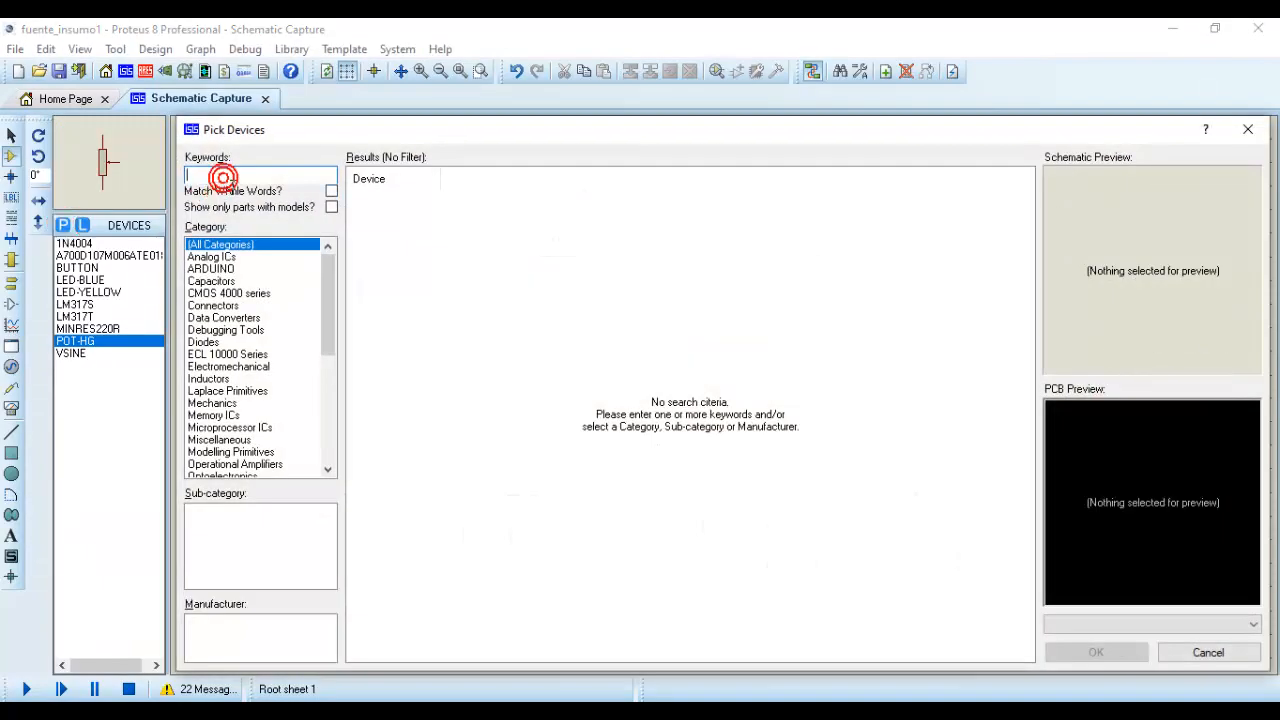
{"action": "type", "text": "source"}
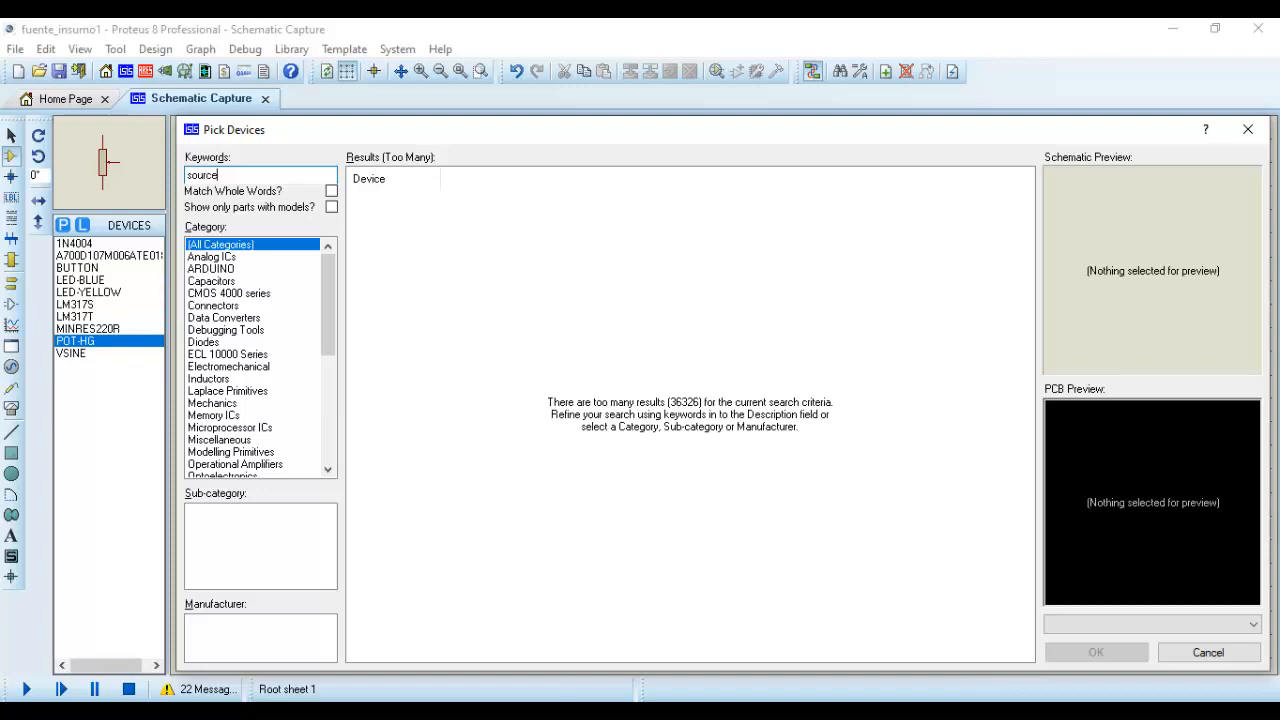
{"action": "left_click", "coordinate": [220, 177]}
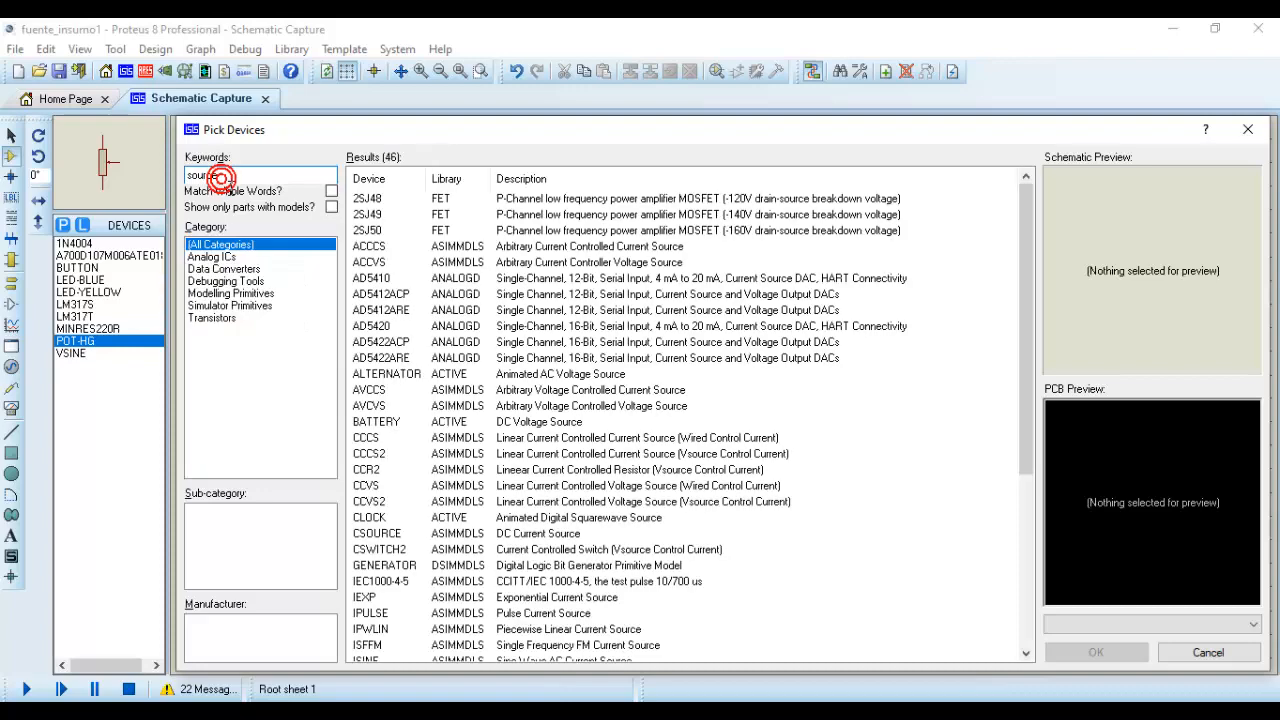
{"action": "left_click", "coordinate": [445, 327]}
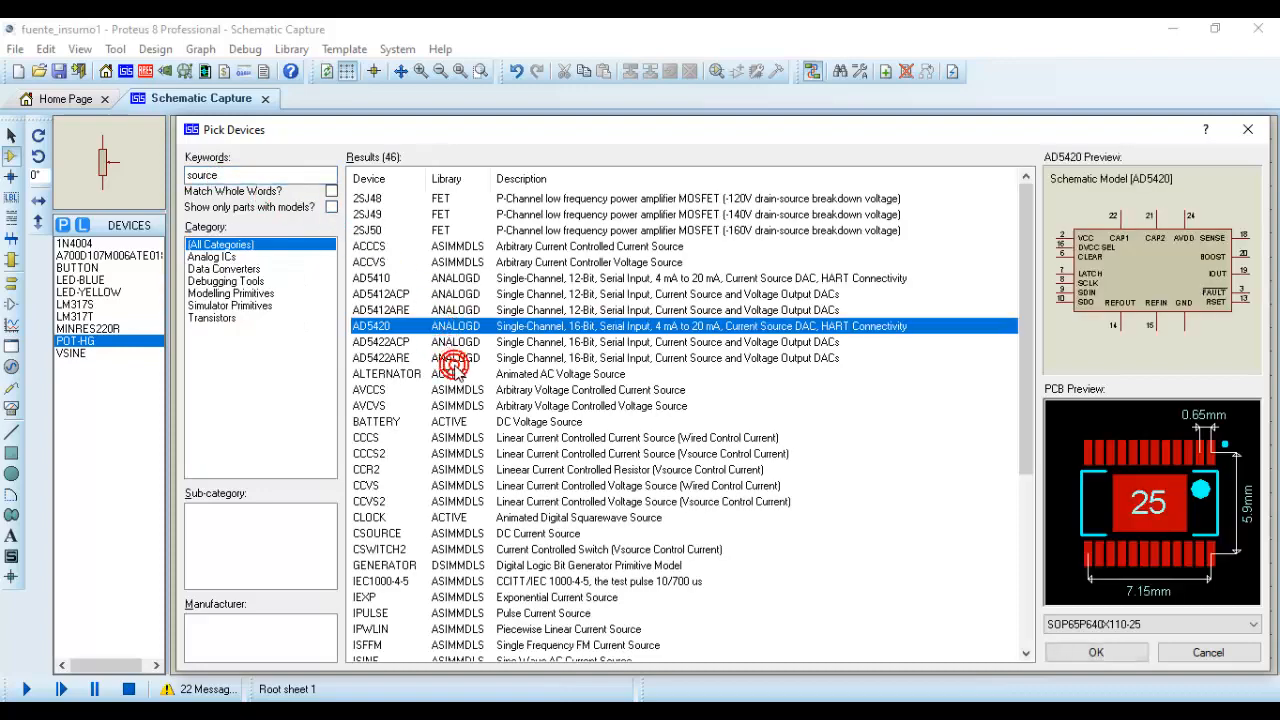
{"action": "scroll", "coordinate": [462, 373], "scroll_direction": "down", "scroll_amount": 3}
{"action": "scroll", "coordinate": [462, 373], "scroll_direction": "down", "scroll_amount": 1}
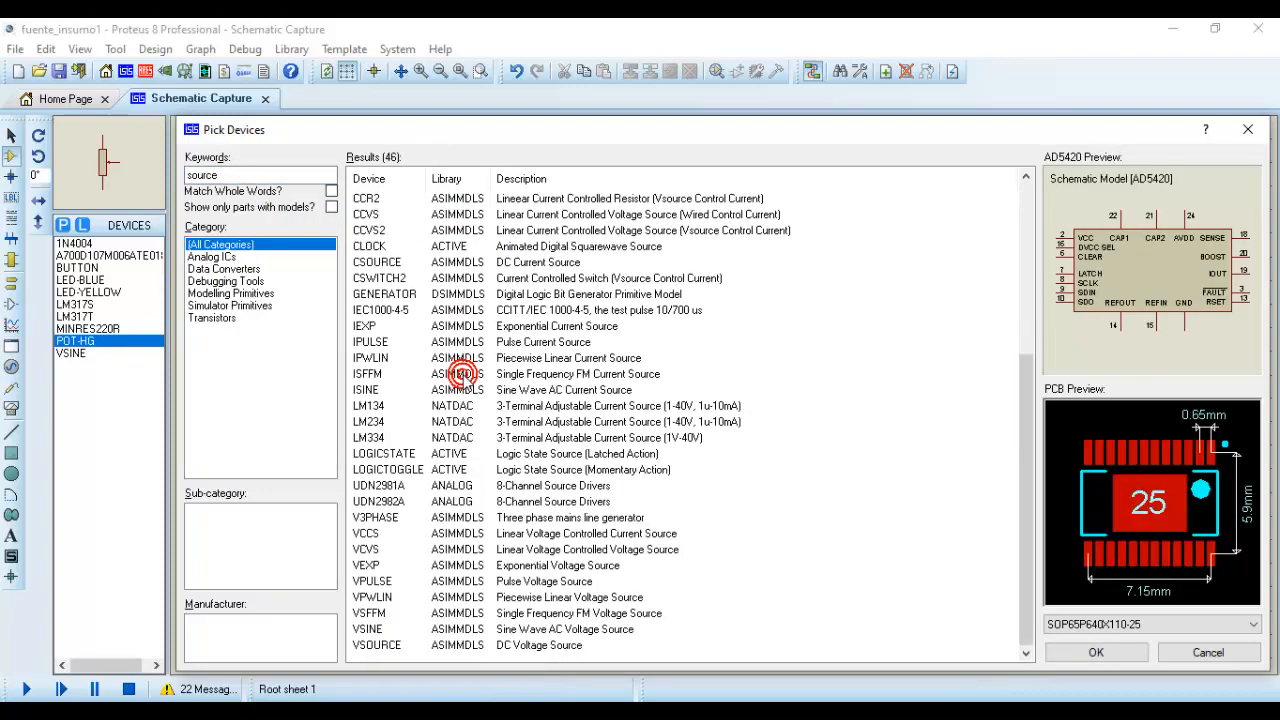
{"action": "left_click", "coordinate": [449, 629]}
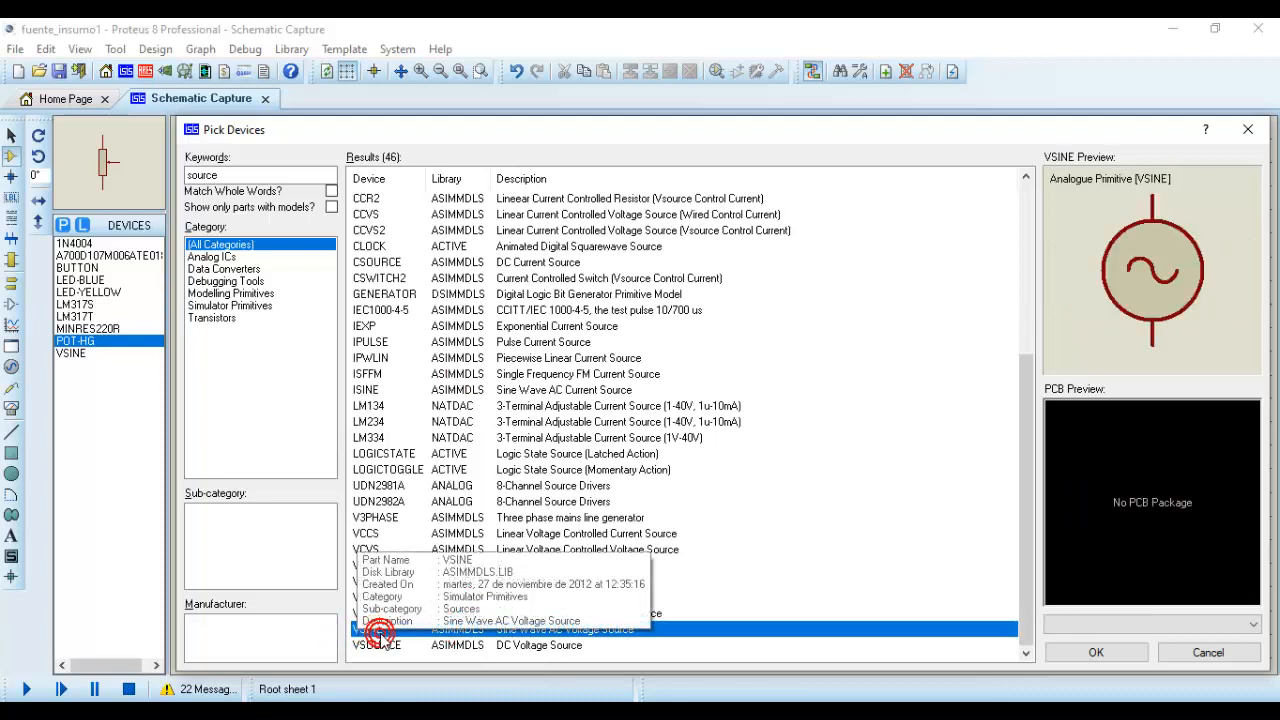
{"action": "left_click", "coordinate": [1096, 652]}
Place the VSINE voltage source on the empty area between the sheet border and the LM317T regulator
{"action": "left_click", "coordinate": [71, 353]}
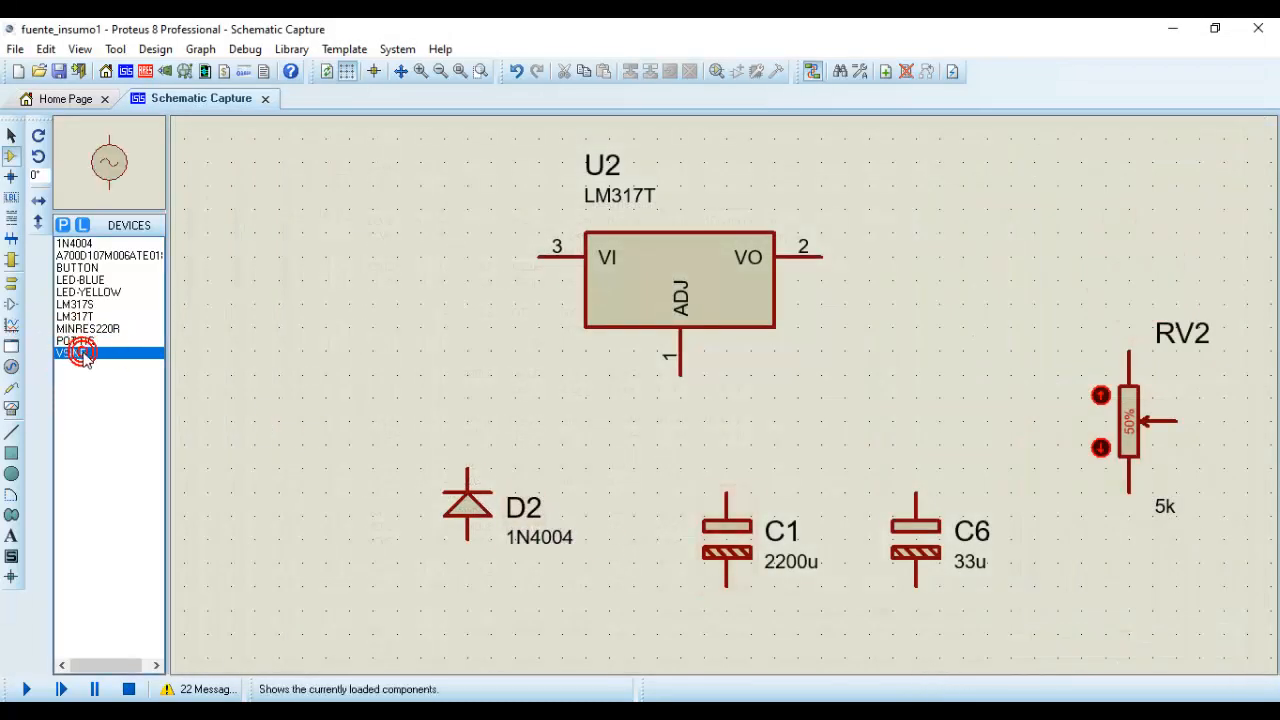
{"action": "middle_click", "coordinate": [331, 425]}
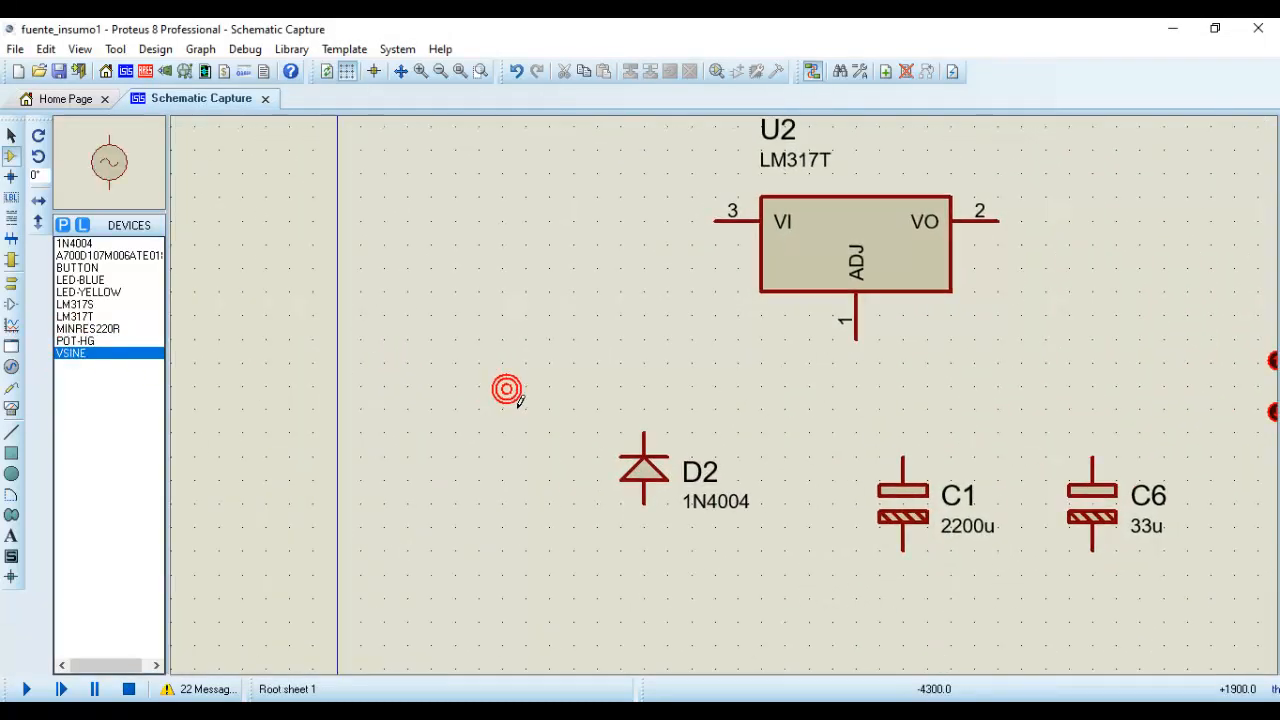
{"action": "left_click", "coordinate": [505, 390]}
{"action": "left_click", "coordinate": [411, 317]}
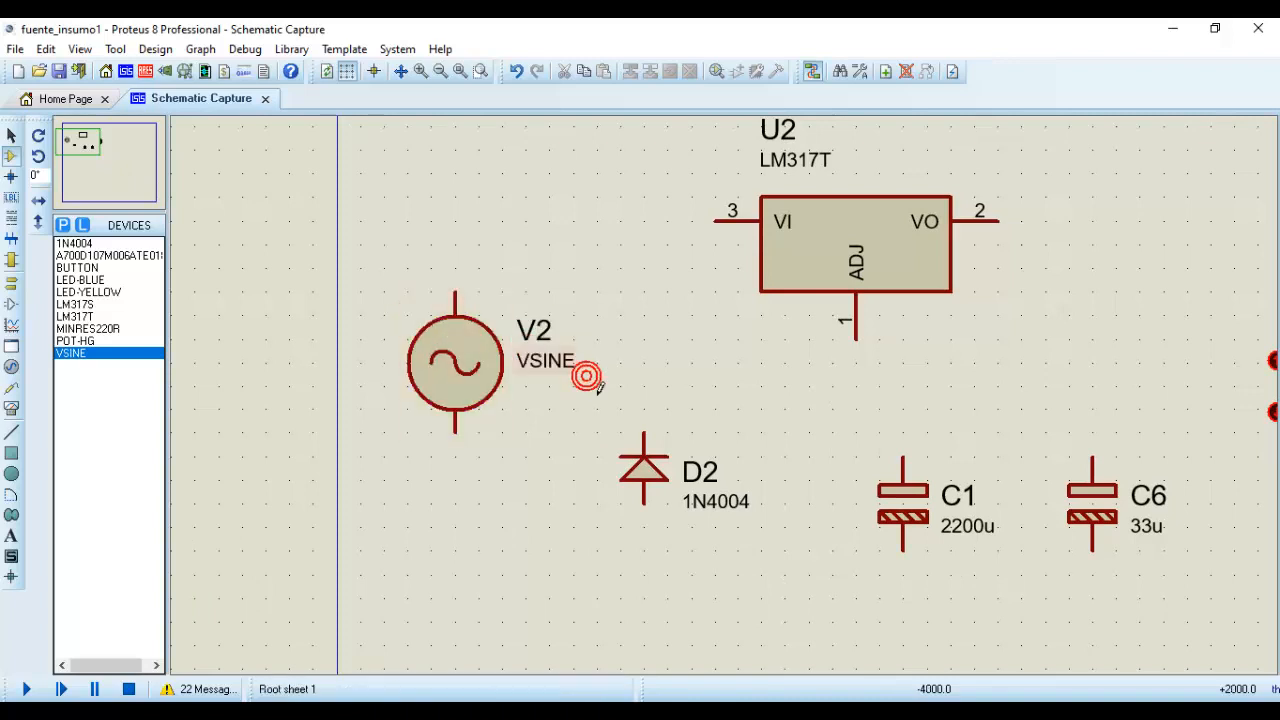
Set the VSINE source's amplitude to 30, shown on the schematic with name and value, and its frequency to 60
{"action": "double_click", "coordinate": [489, 374]}
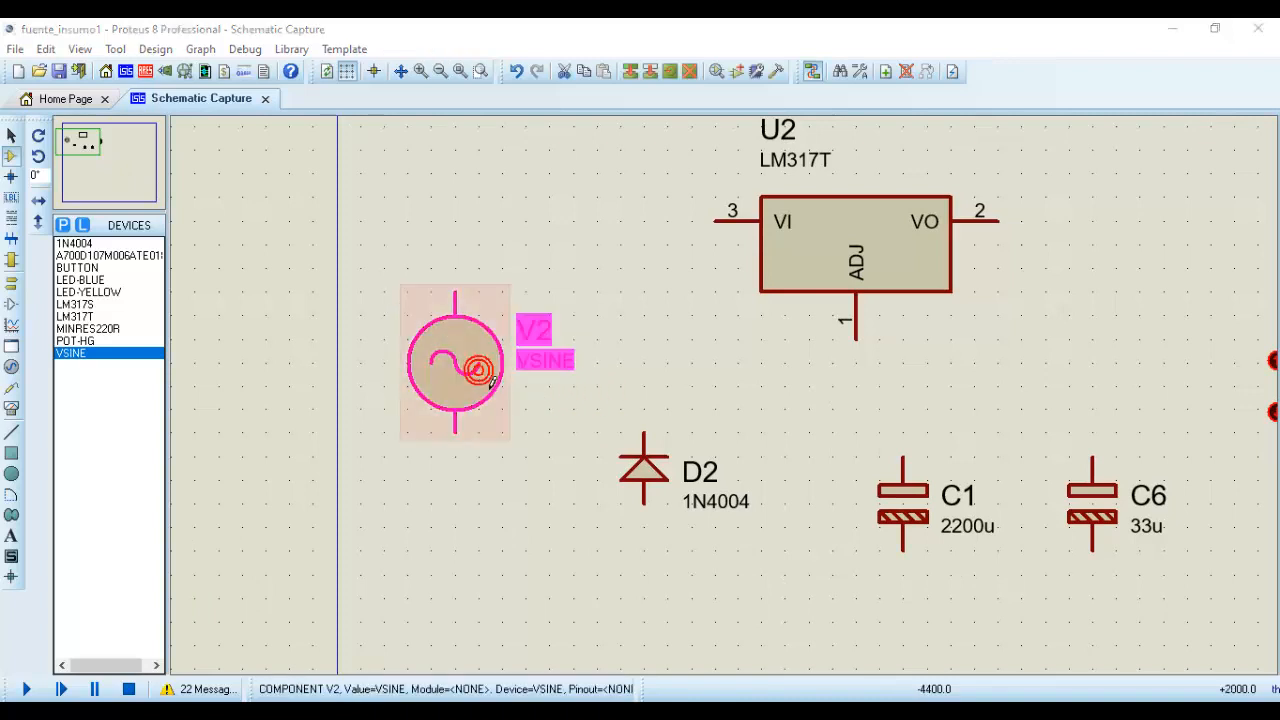
{"action": "left_click", "coordinate": [585, 300]}
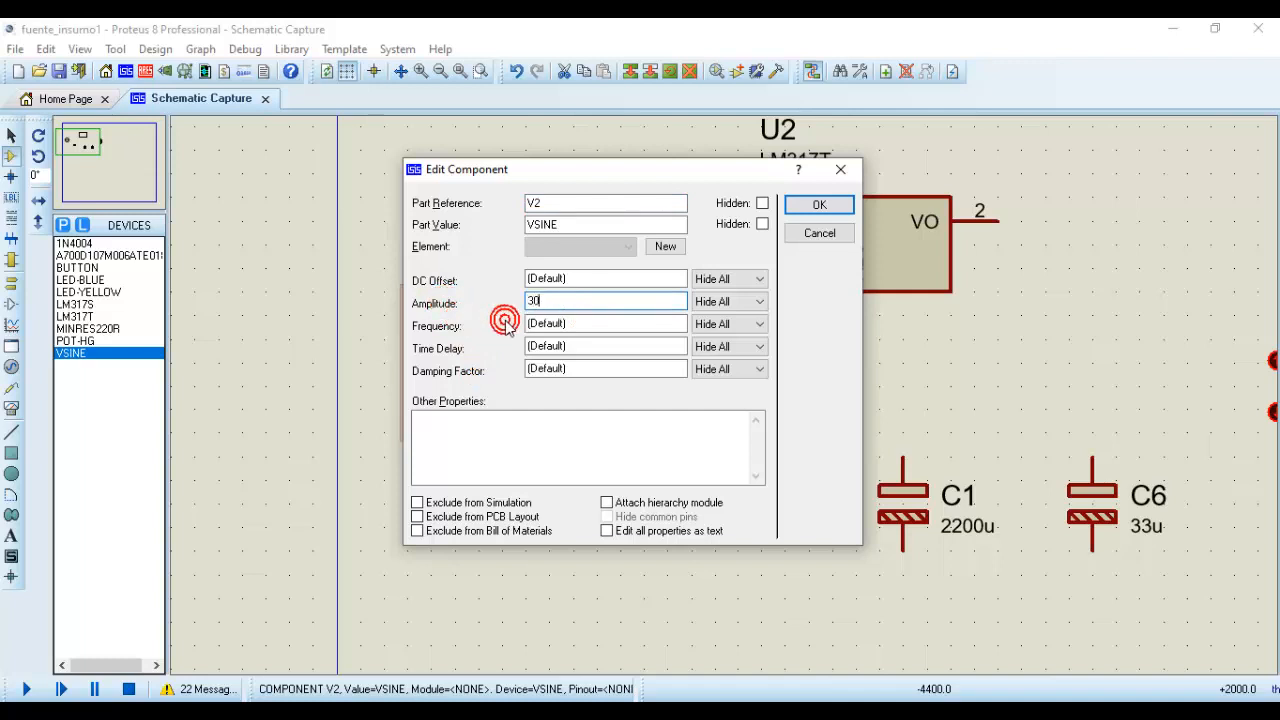
{"action": "left_click", "coordinate": [707, 303]}
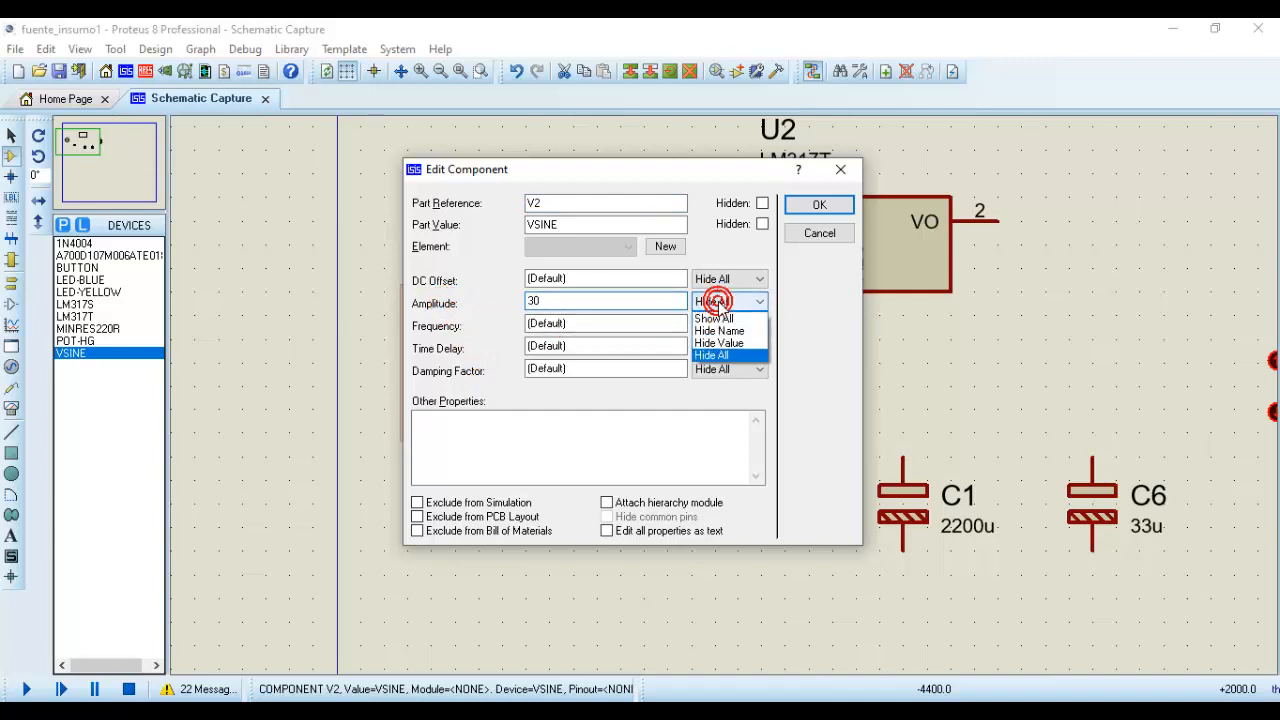
{"action": "left_click", "coordinate": [718, 322]}
{"action": "left_click", "coordinate": [589, 321]}
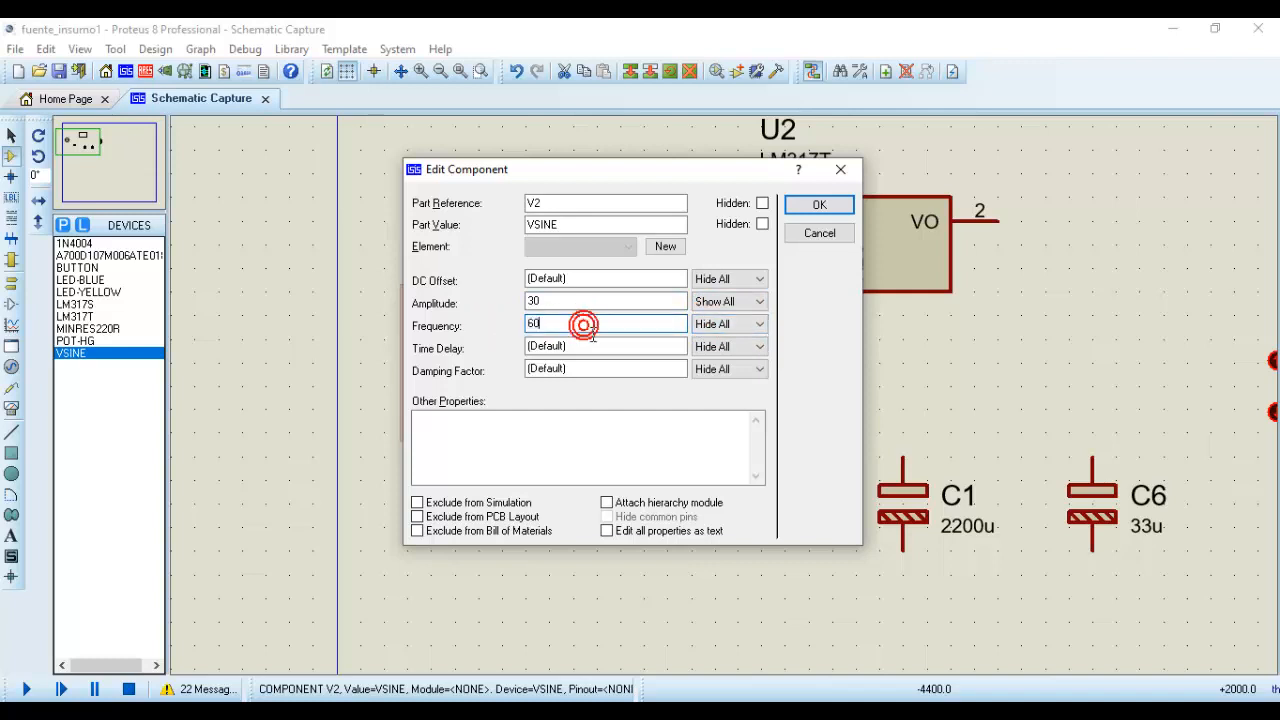
{"action": "type", "text": "60"}
{"action": "left_click", "coordinate": [706, 325]}
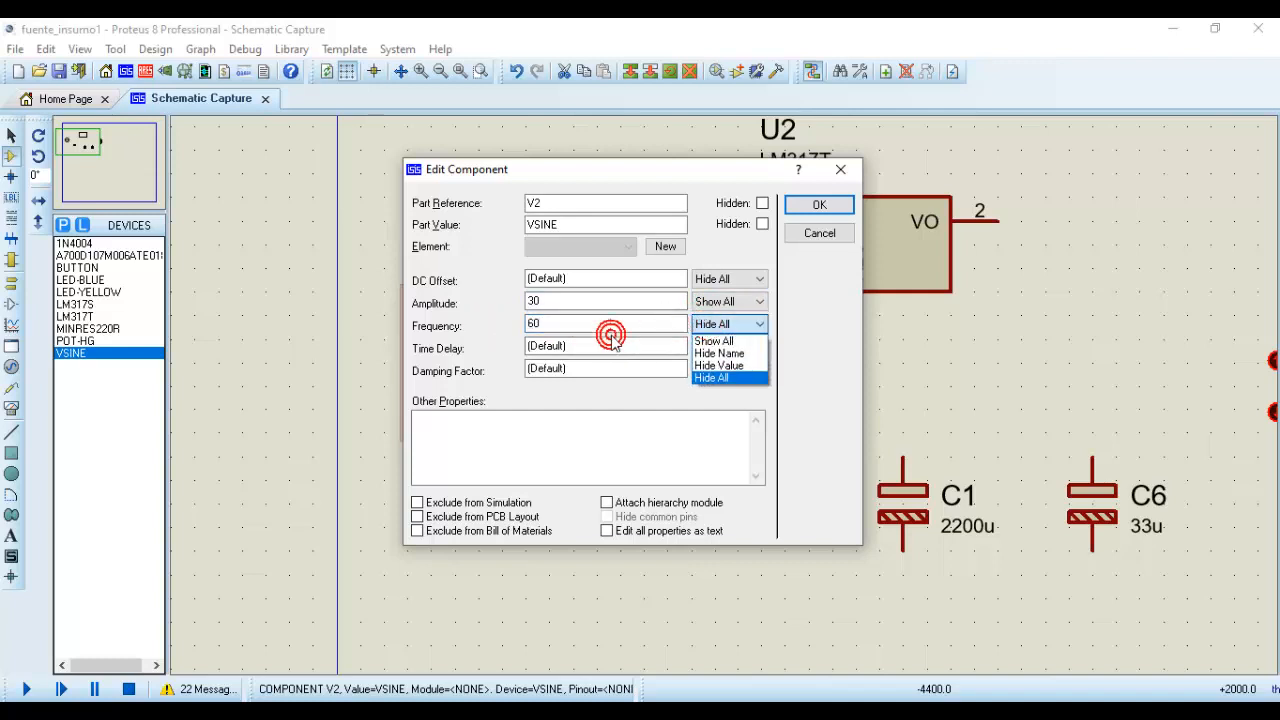
{"action": "left_click", "coordinate": [490, 338]}
{"action": "left_click", "coordinate": [830, 205]}
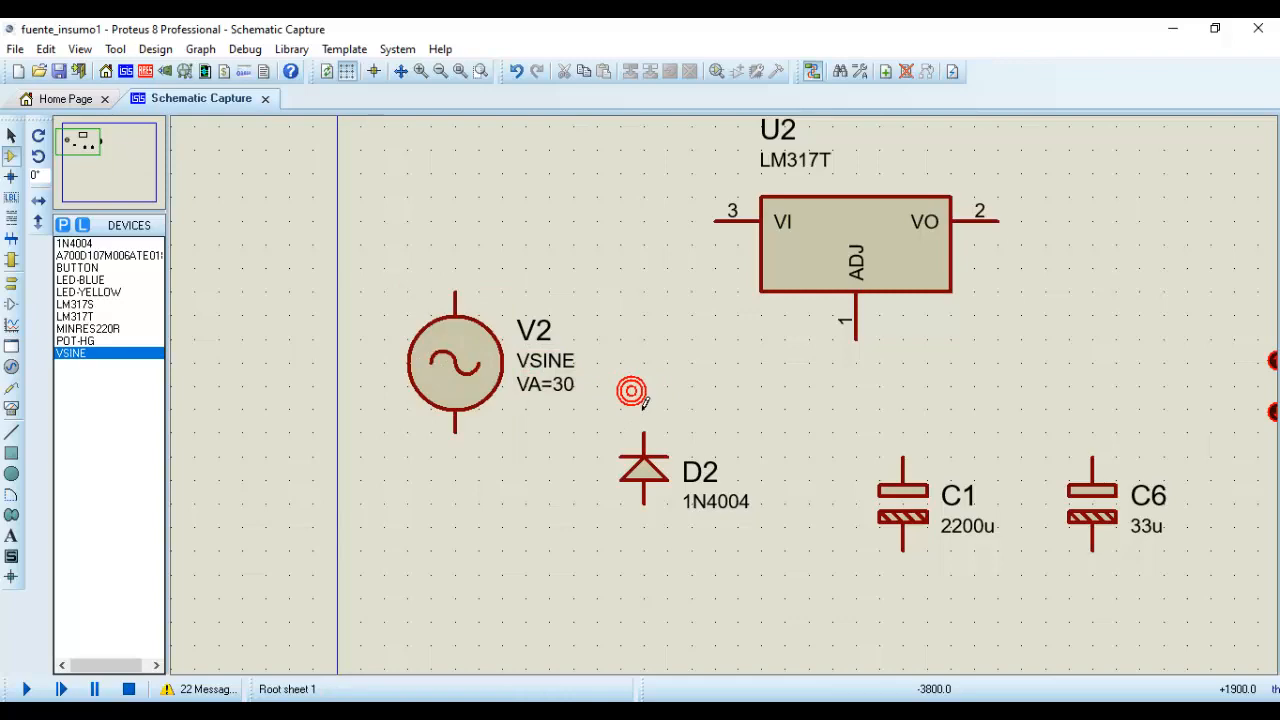
Draw a 2D graphics box in the COMPONENT style that encloses all the placed components near the sheet's upper corner
{"action": "scroll", "coordinate": [786, 363], "scroll_direction": "down", "scroll_amount": 2}
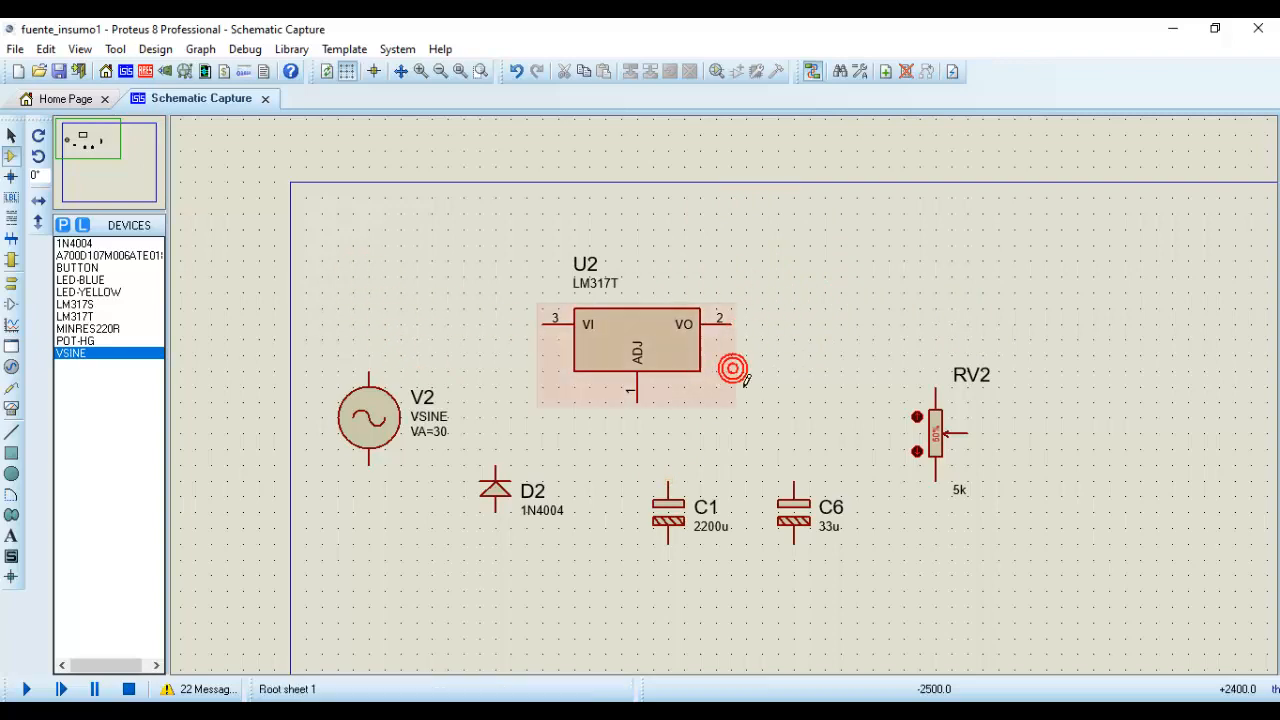
{"action": "scroll", "coordinate": [731, 366], "scroll_direction": "down", "scroll_amount": 2}
{"action": "left_click_drag", "start_coordinate": [763, 380], "coordinate": [553, 278]}
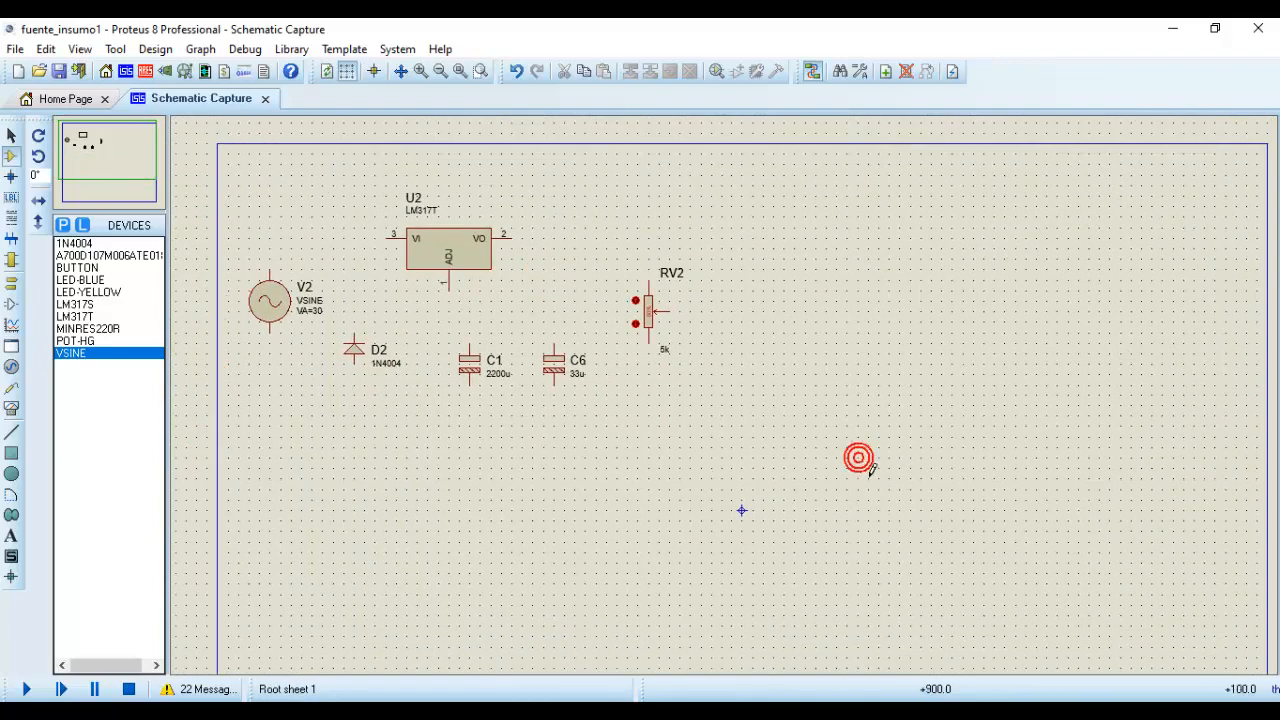
{"action": "scroll", "coordinate": [455, 200], "scroll_direction": "up", "scroll_amount": 1}
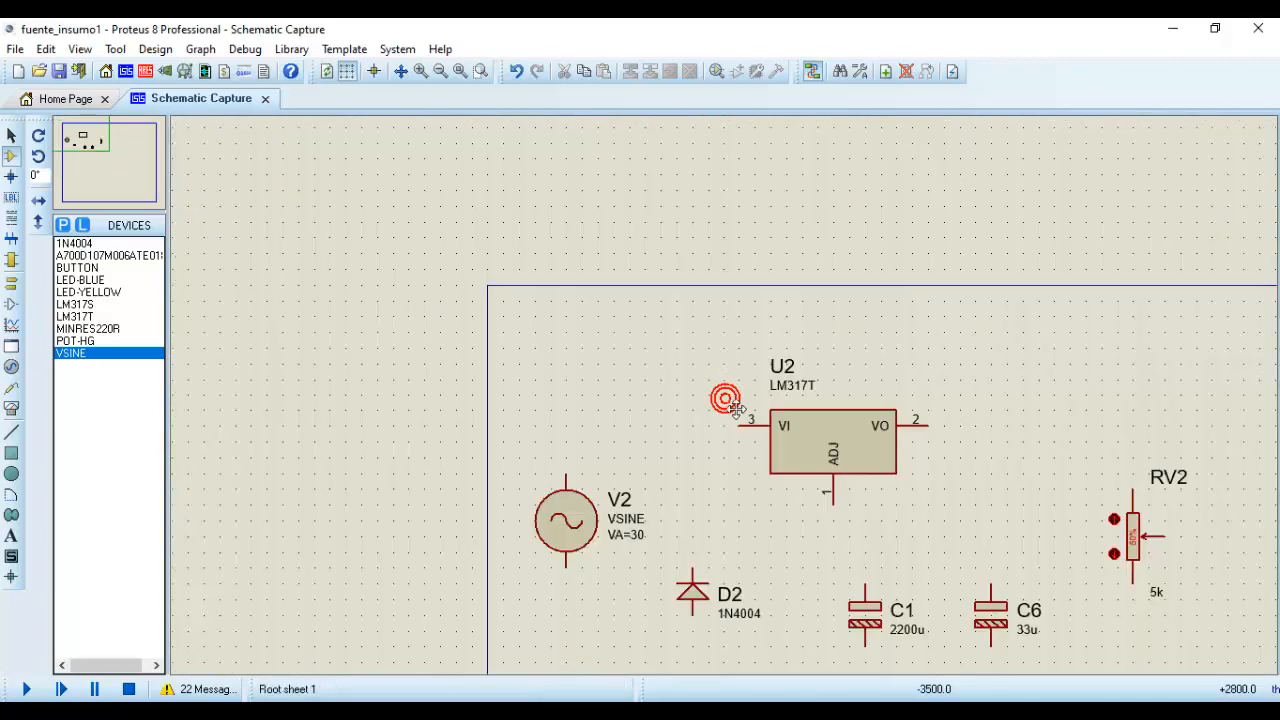
{"action": "left_click_drag", "start_coordinate": [728, 402], "coordinate": [439, 311]}
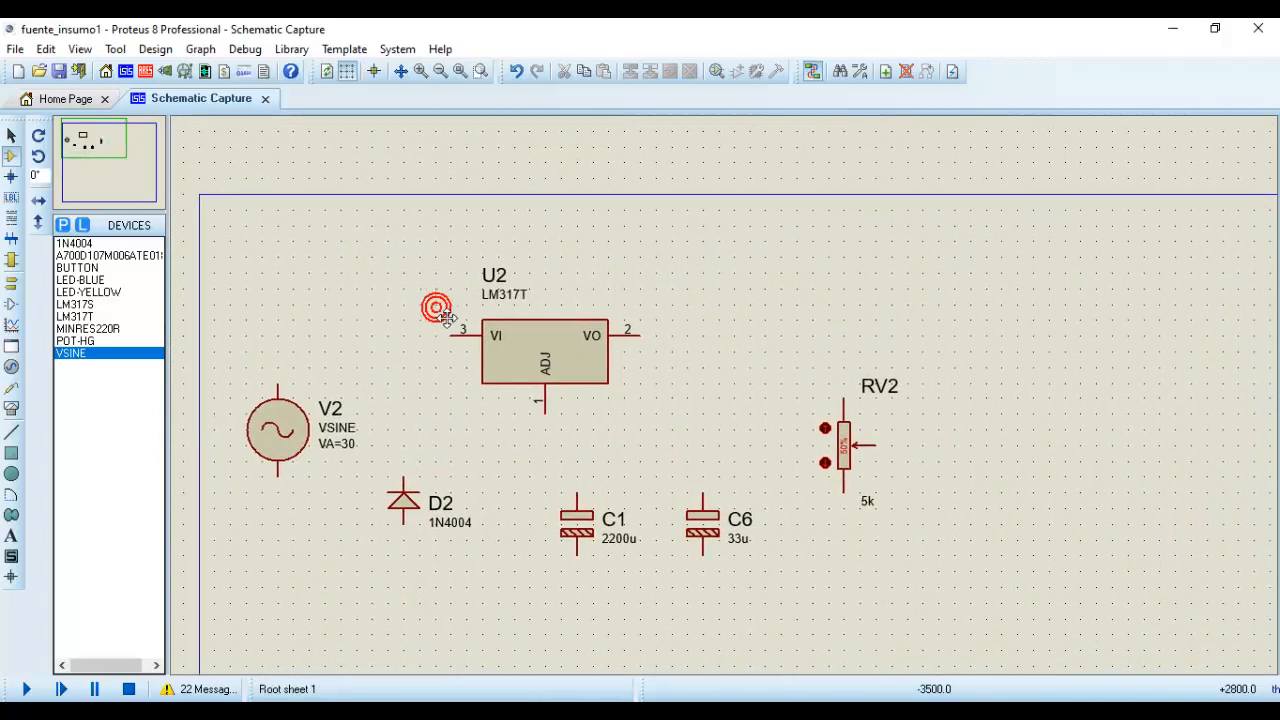
{"action": "left_click", "coordinate": [13, 455]}
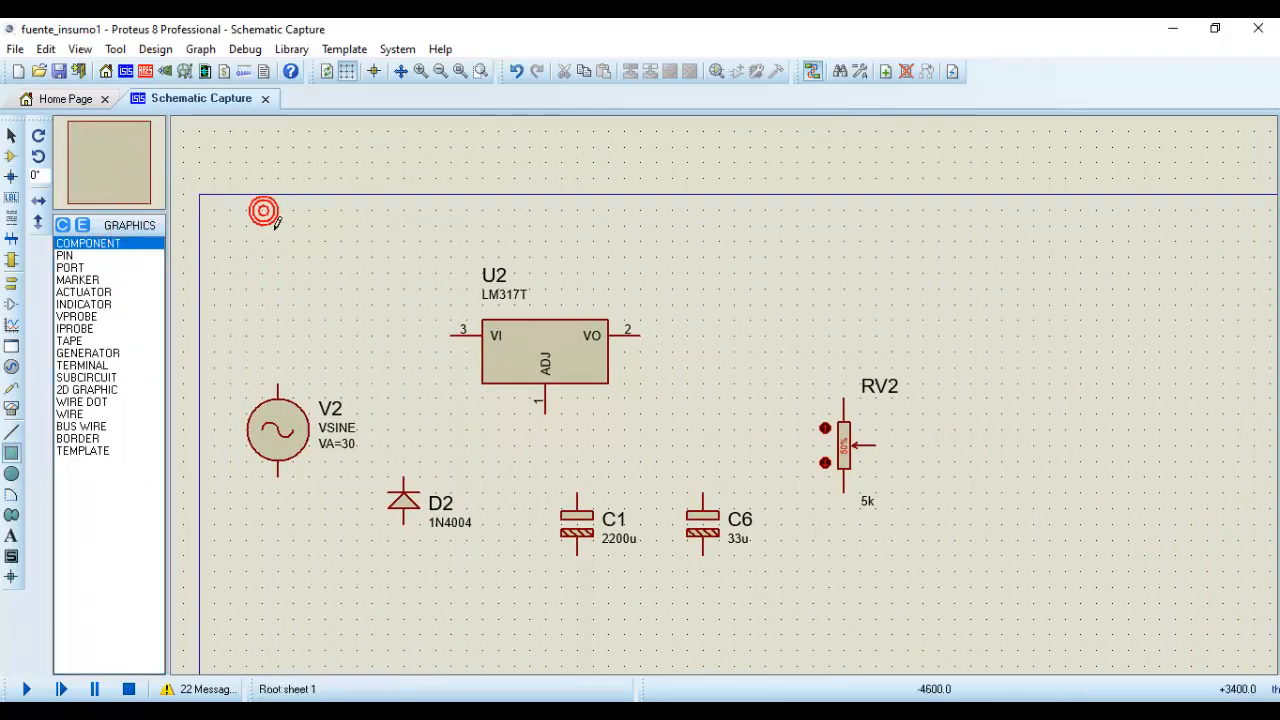
{"action": "left_click_drag", "start_coordinate": [231, 242], "coordinate": [945, 614]}
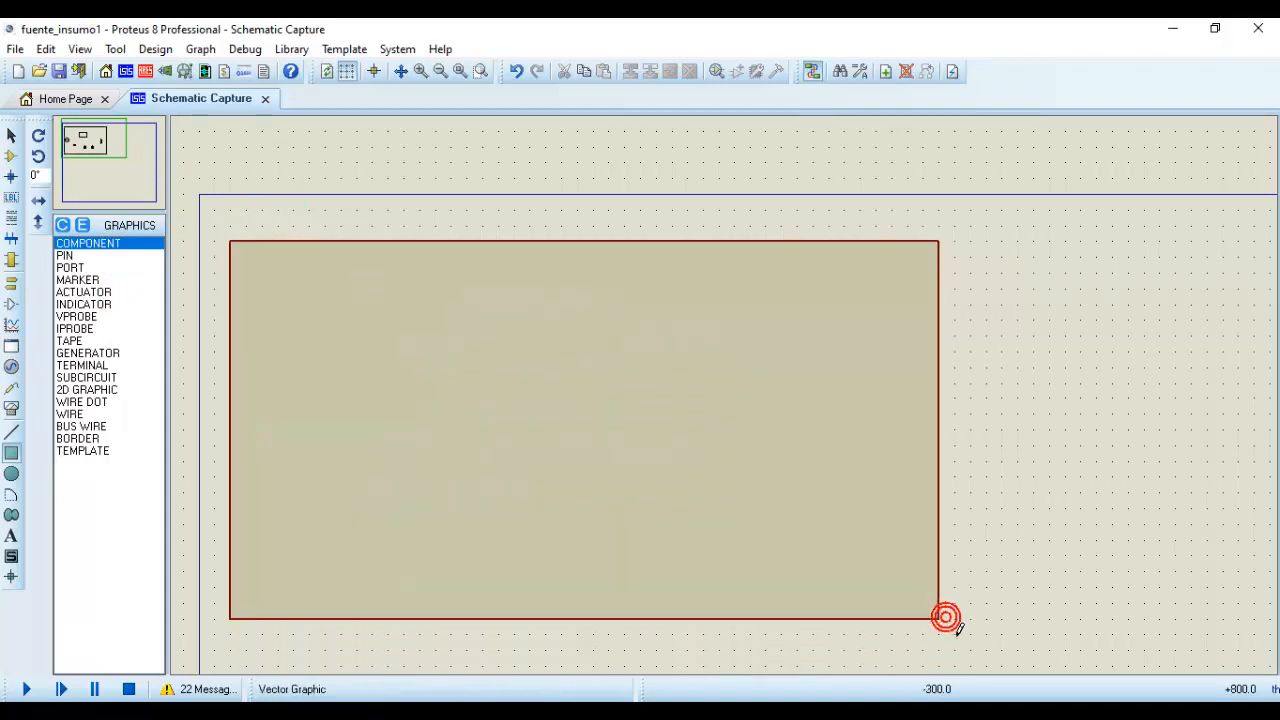
Stop the box's fill style from following the global setting and set it to None for this graphic only
{"action": "right_click", "coordinate": [481, 609]}
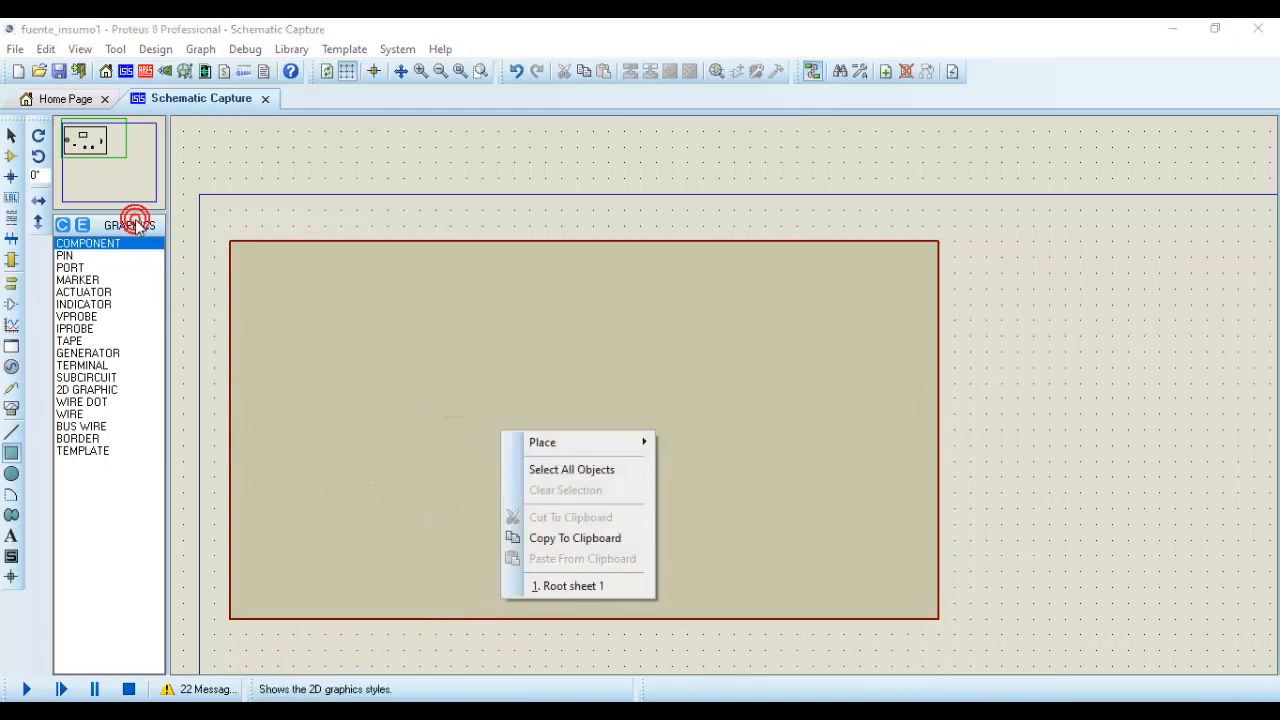
{"action": "left_click", "coordinate": [7, 134]}
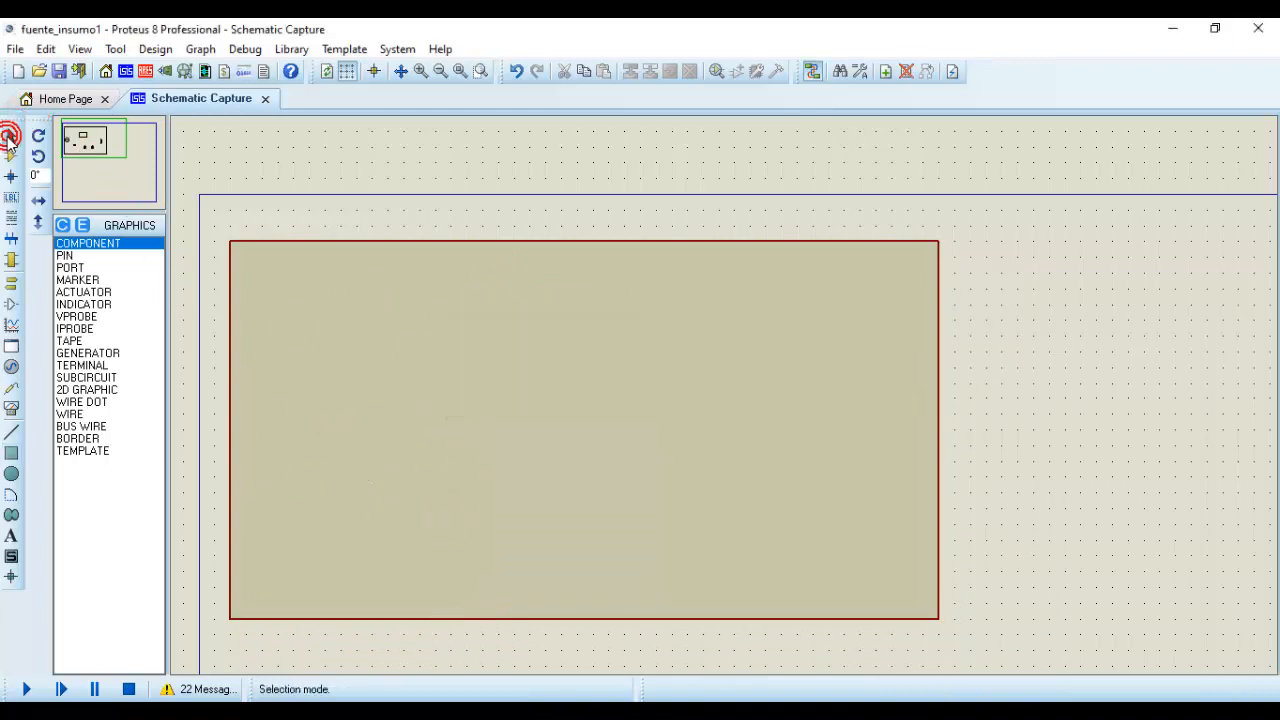
{"action": "right_click", "coordinate": [274, 240]}
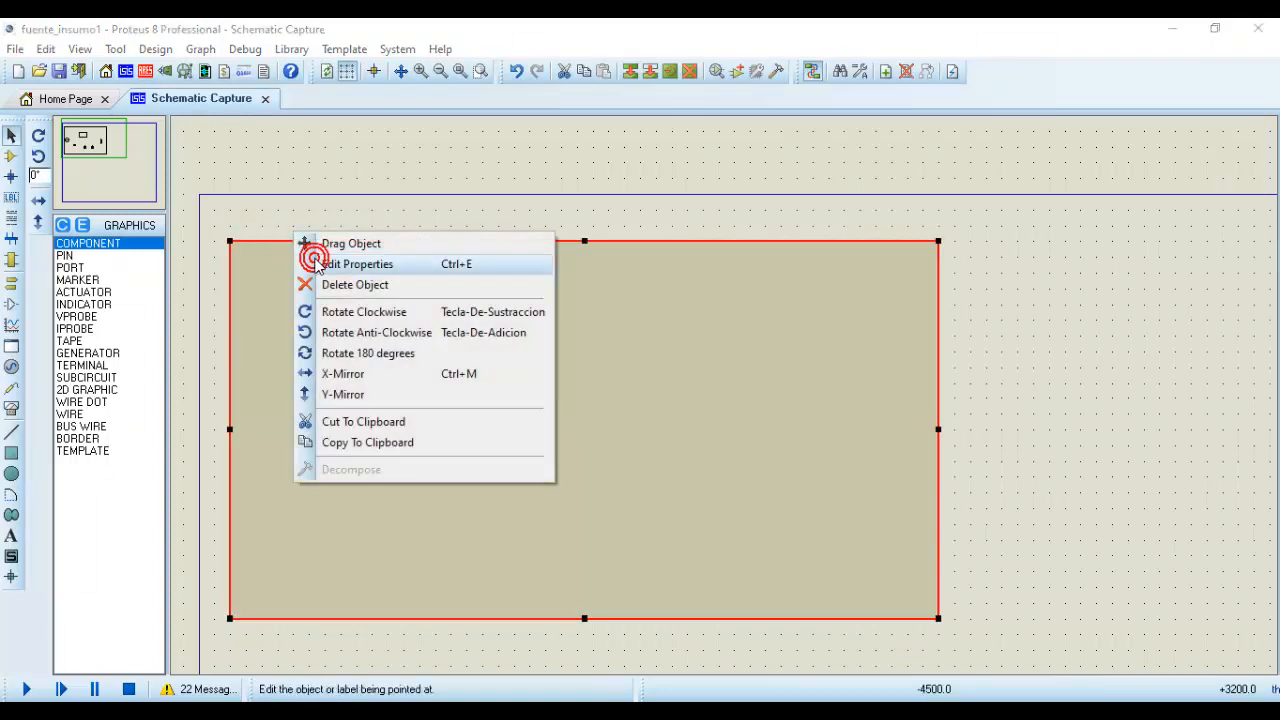
{"action": "left_click", "coordinate": [323, 262]}
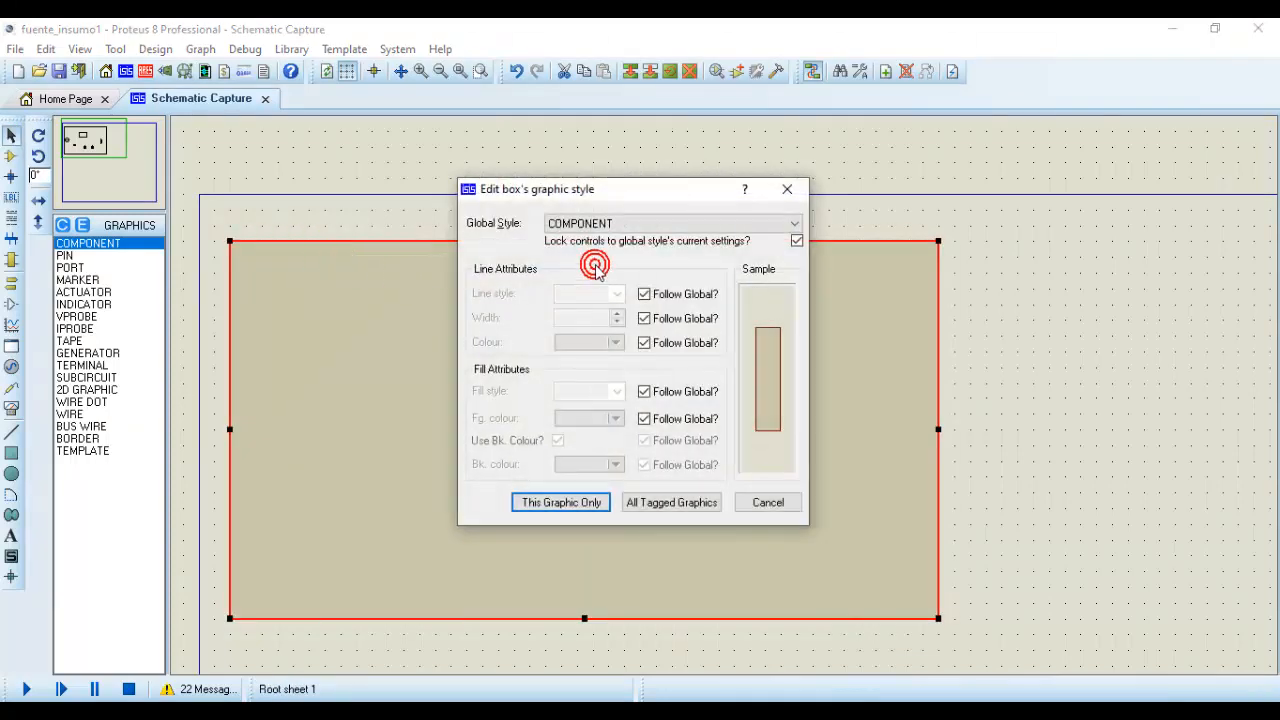
{"action": "left_click", "coordinate": [628, 224]}
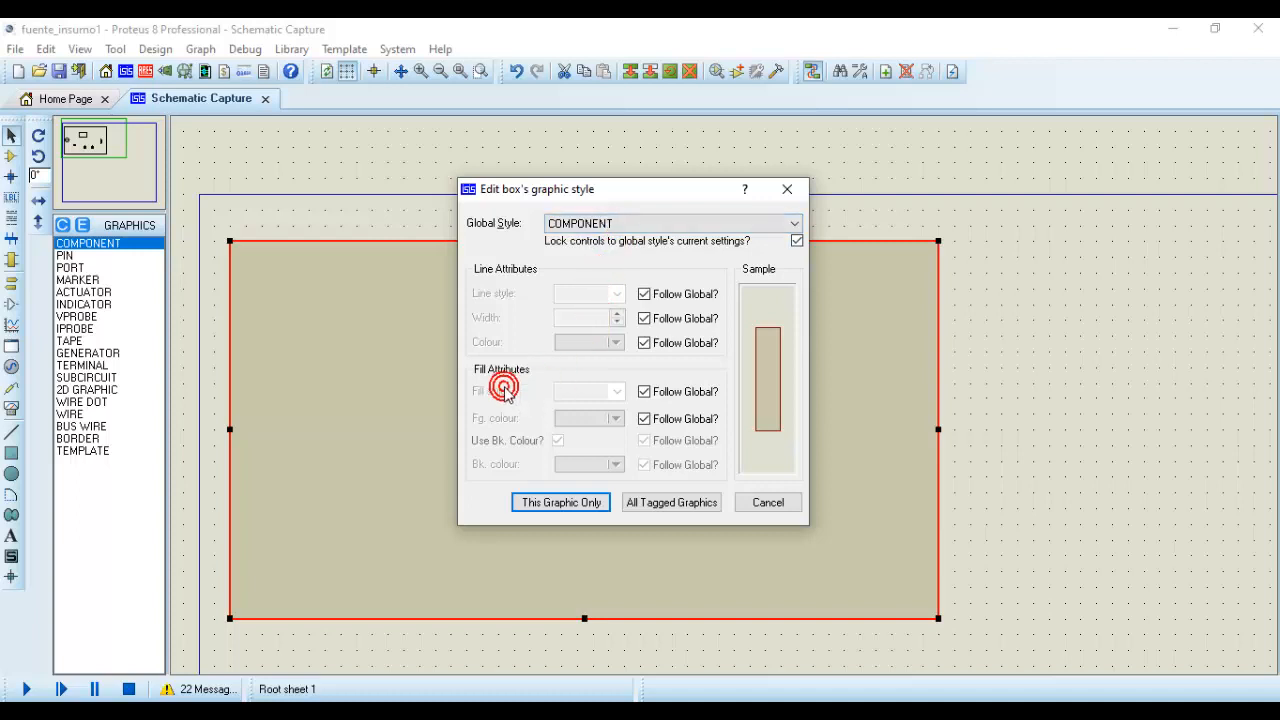
{"action": "left_click", "coordinate": [636, 400]}
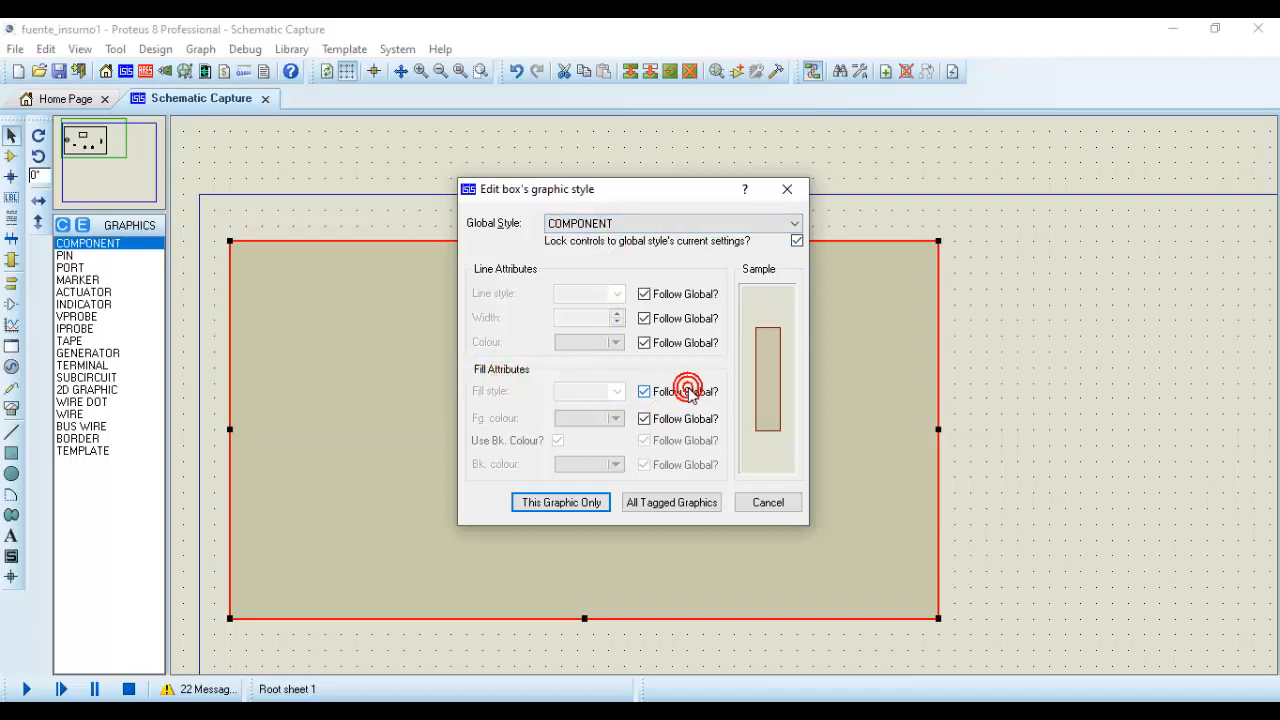
{"action": "left_click_drag", "start_coordinate": [681, 196], "coordinate": [766, 222]}
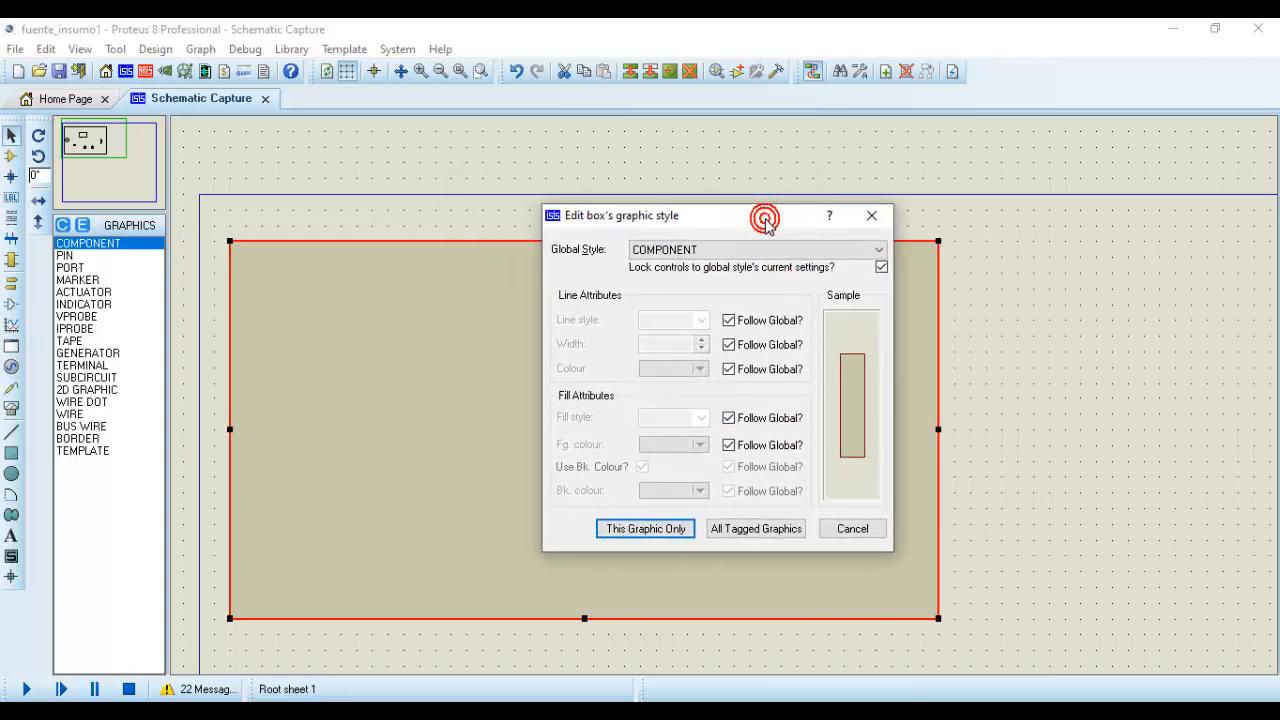
{"action": "left_click", "coordinate": [757, 420]}
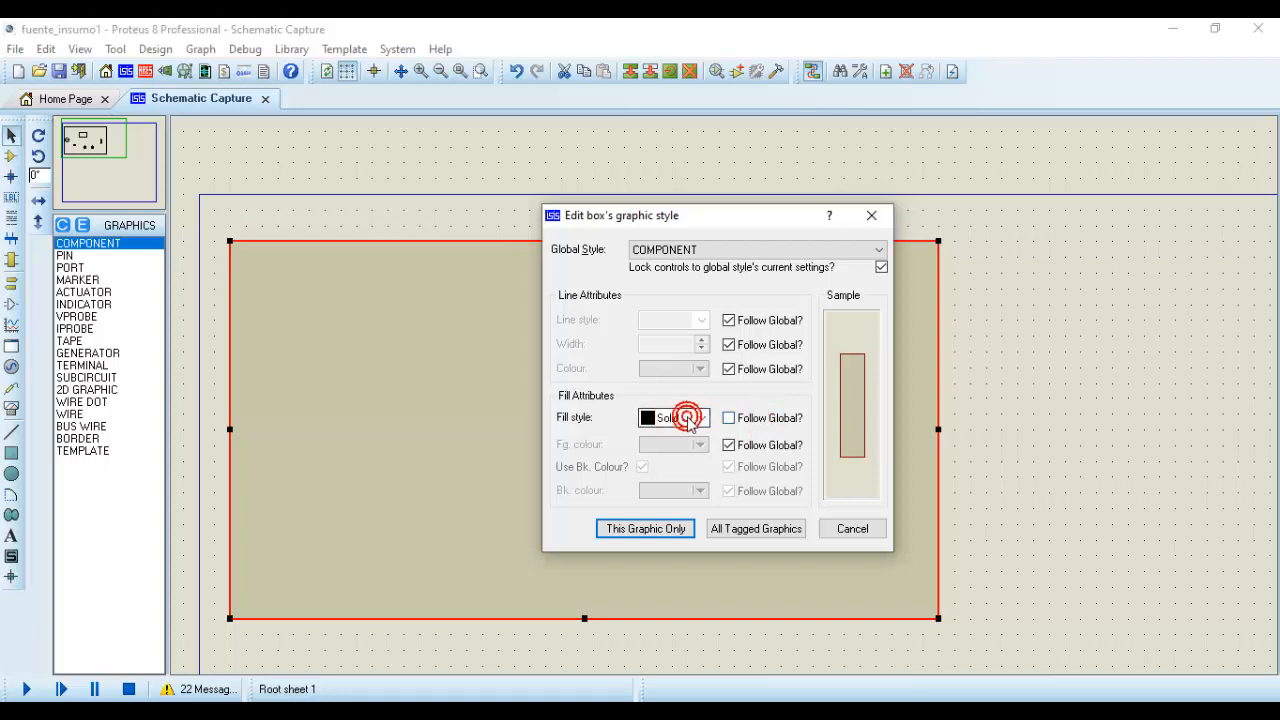
{"action": "left_click", "coordinate": [695, 418]}
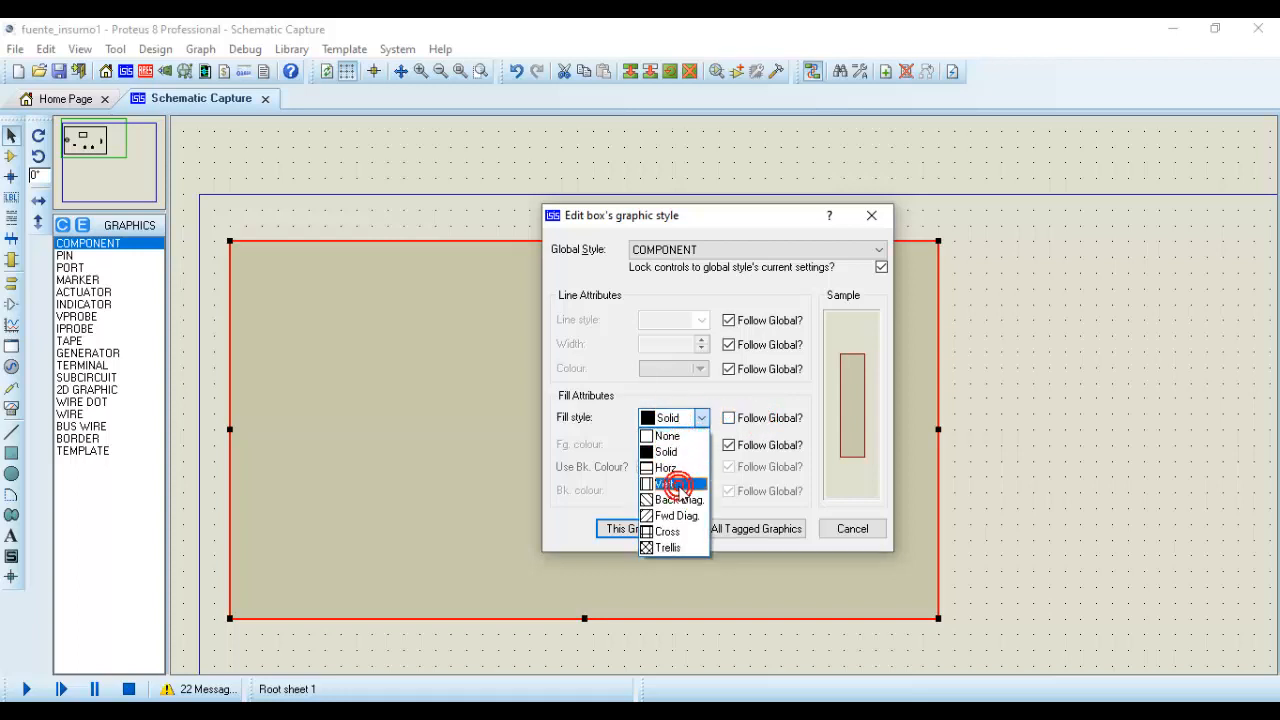
{"action": "left_click", "coordinate": [667, 435]}
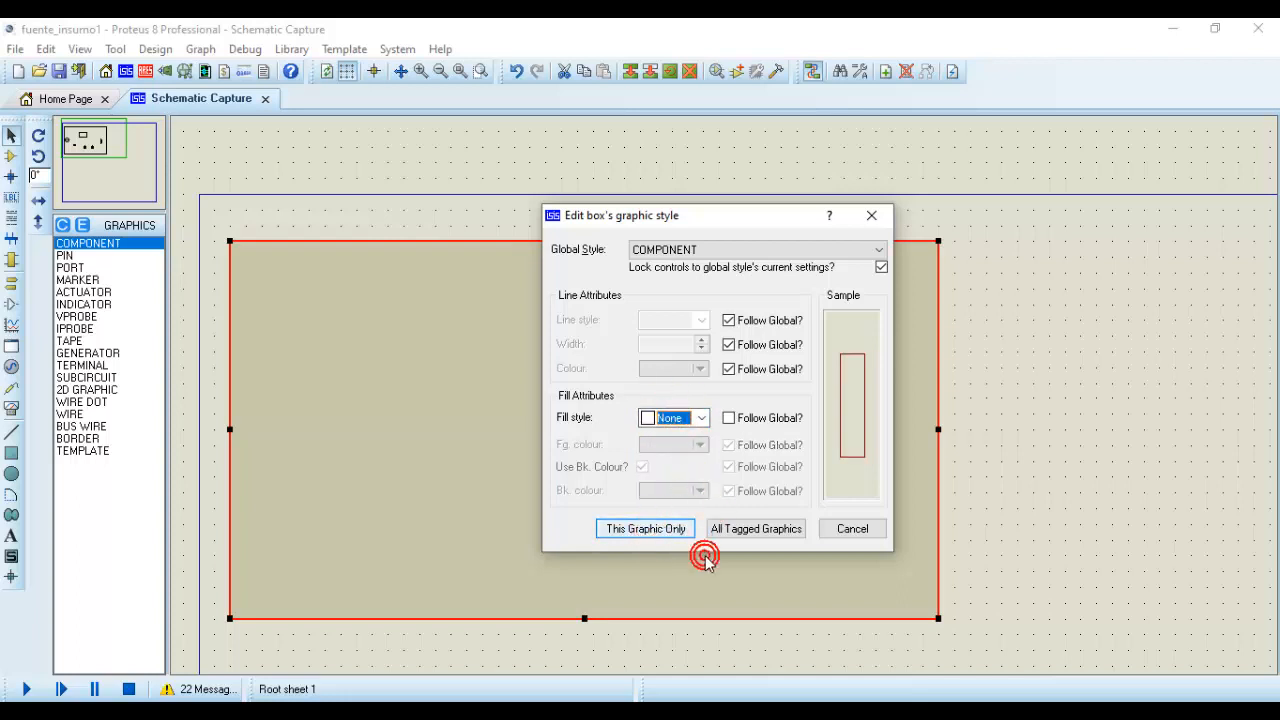
{"action": "left_click", "coordinate": [649, 529]}
{"action": "left_click", "coordinate": [986, 449]}
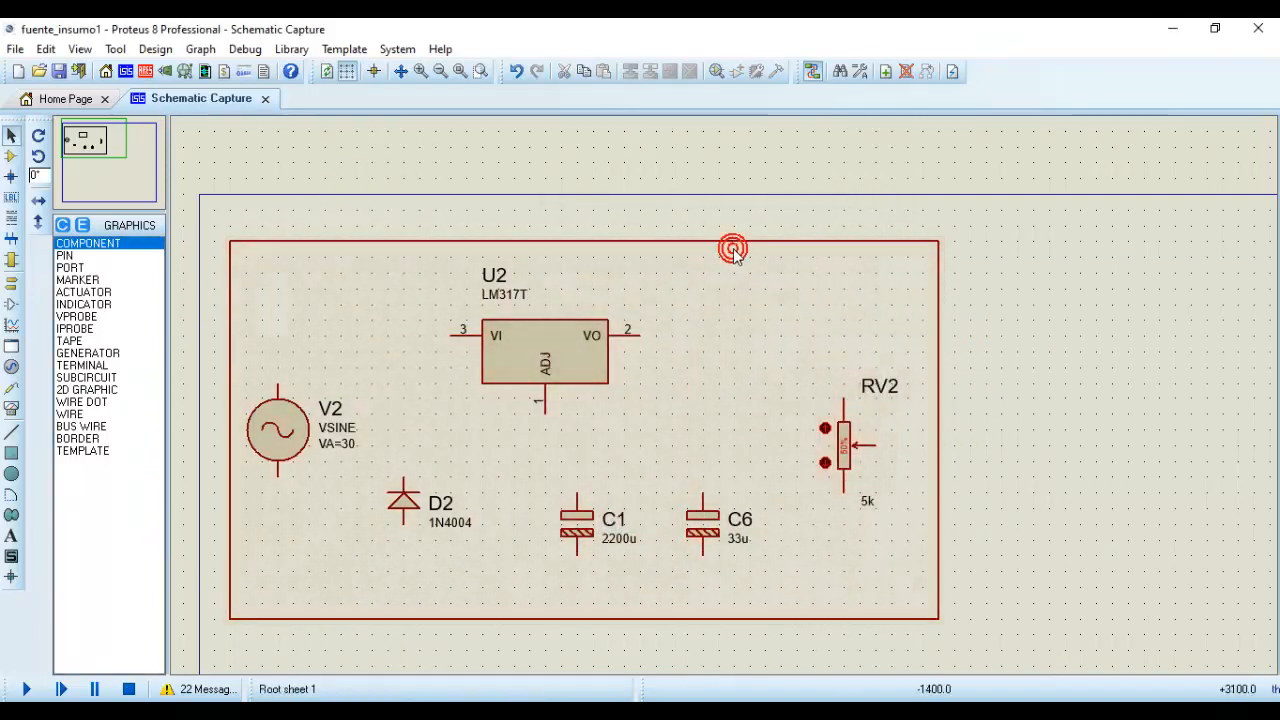
Review the line and fill attributes in the enclosing box's graphic style
{"action": "left_click", "coordinate": [523, 242]}
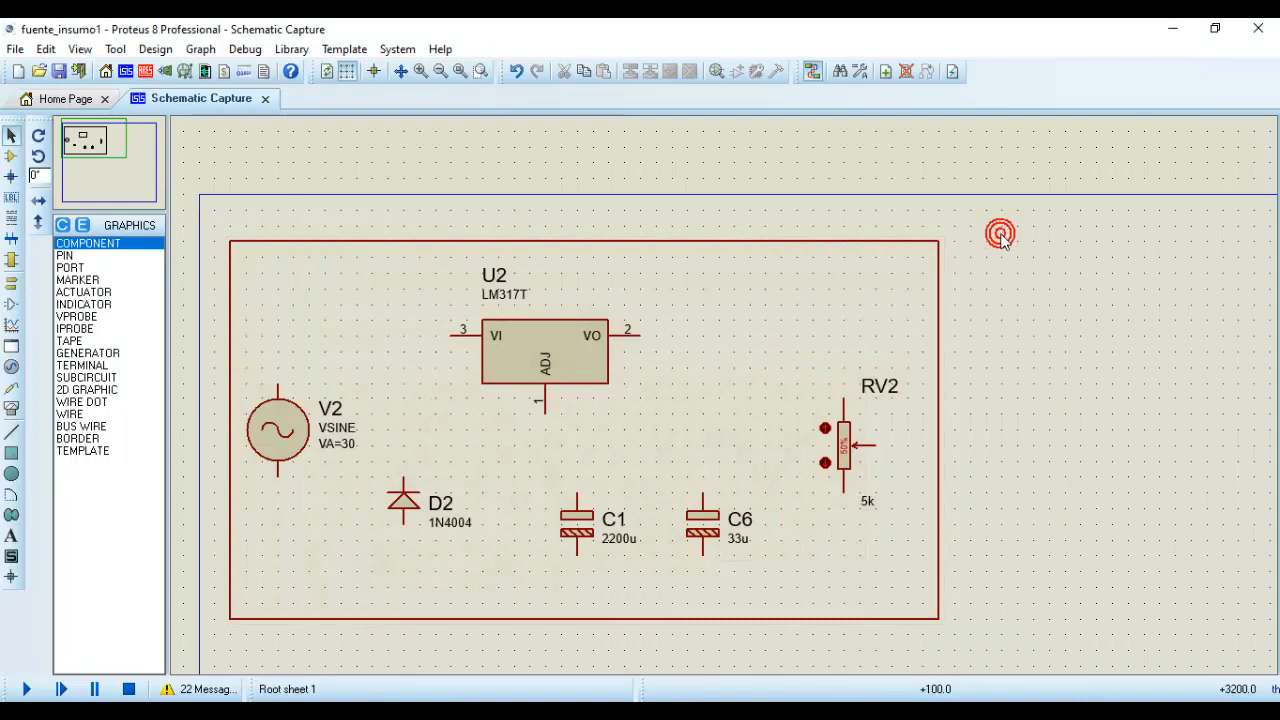
{"action": "left_click", "coordinate": [896, 243]}
{"action": "right_click", "coordinate": [896, 245]}
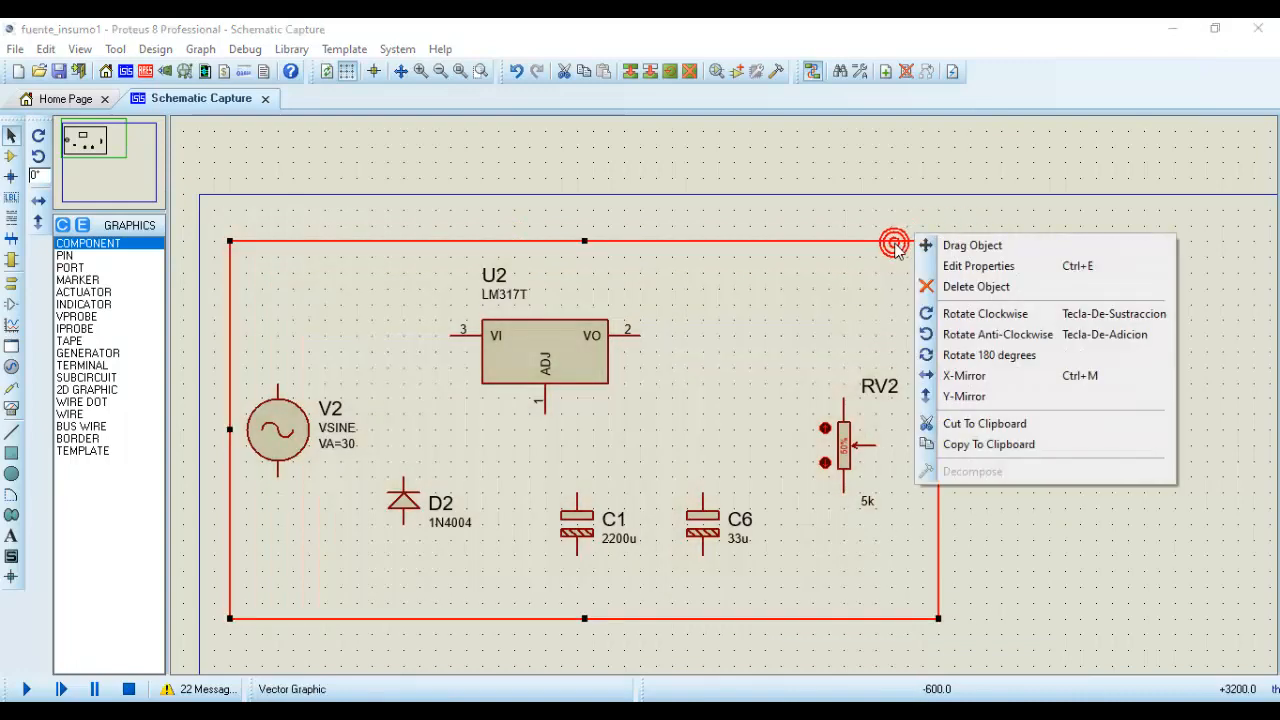
{"action": "left_click", "coordinate": [980, 268]}
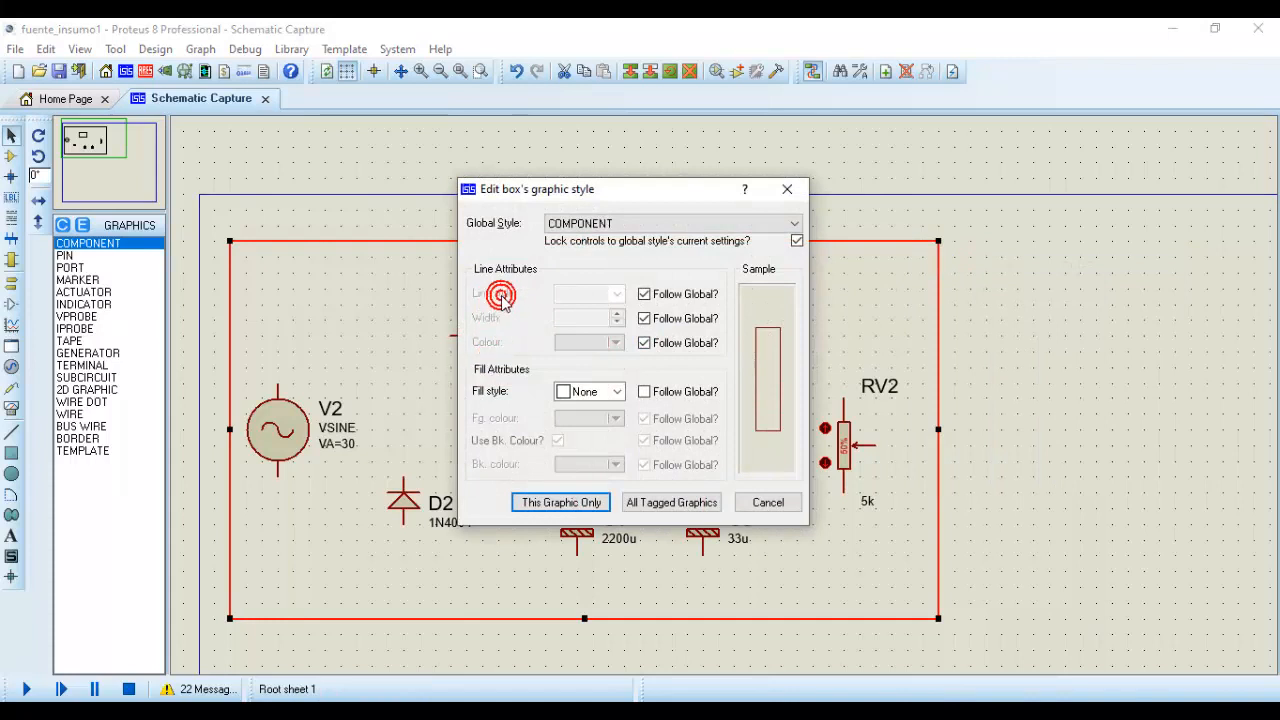
{"action": "left_click", "coordinate": [561, 502]}
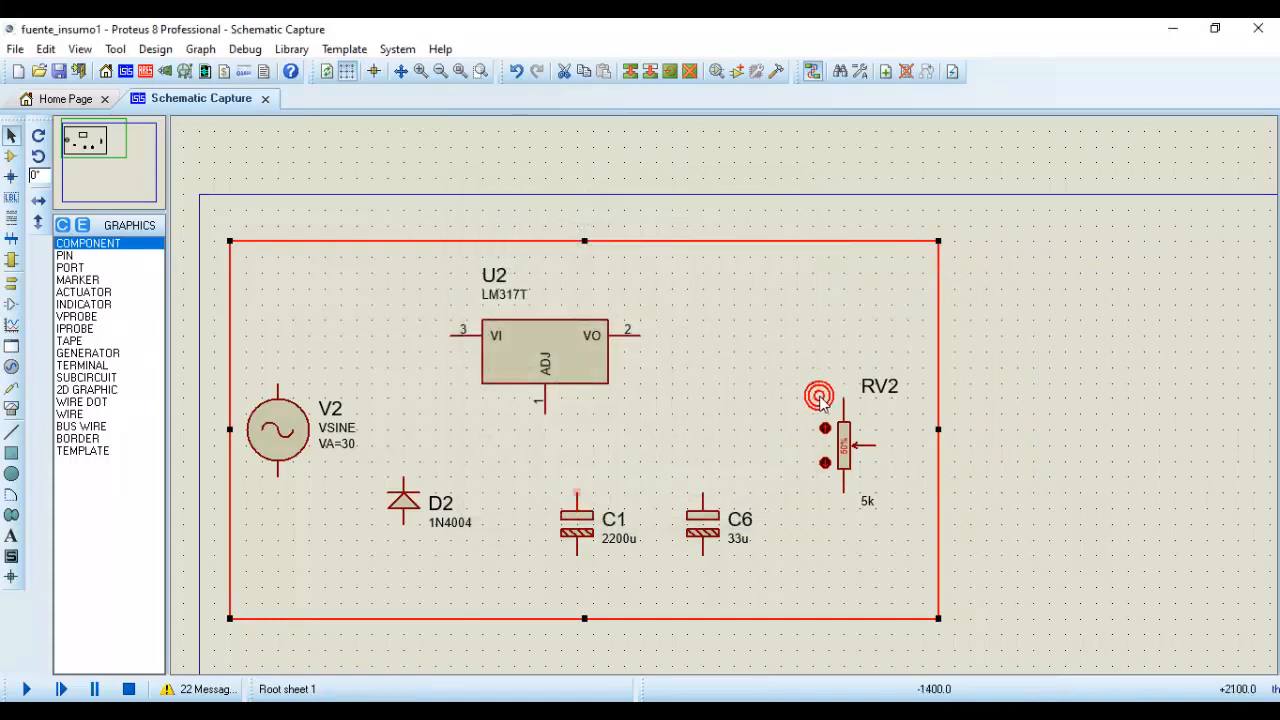
{"action": "left_click", "coordinate": [1067, 391]}
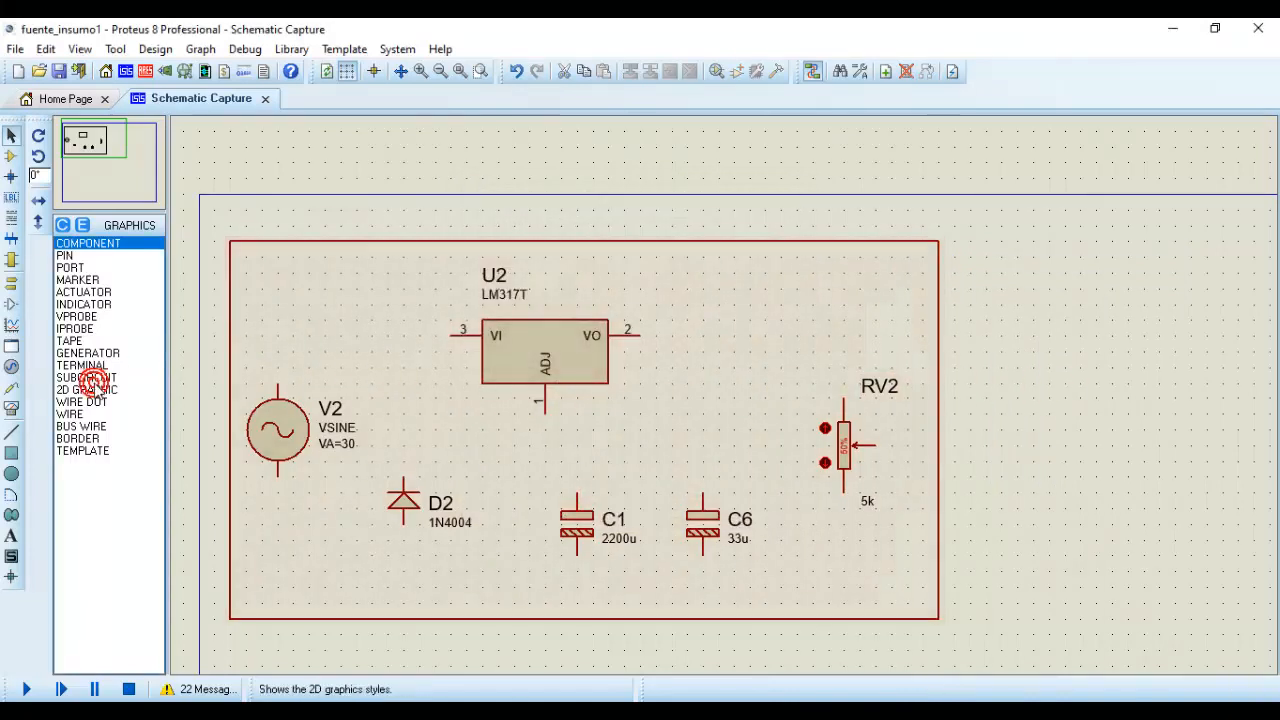
Start a 2D graphics text inside the box, beyond the LM317T, reading "Realizado por:" followed by the author's name
{"action": "left_click", "coordinate": [13, 537]}
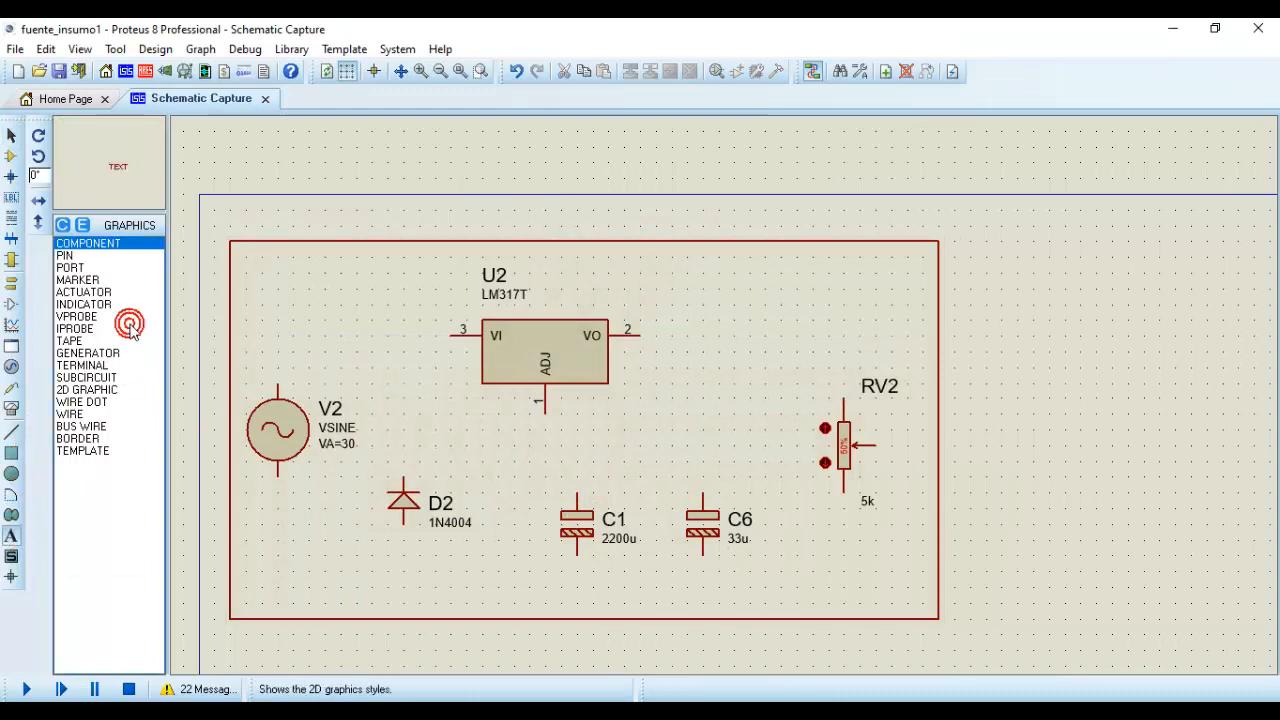
{"action": "left_click", "coordinate": [727, 312]}
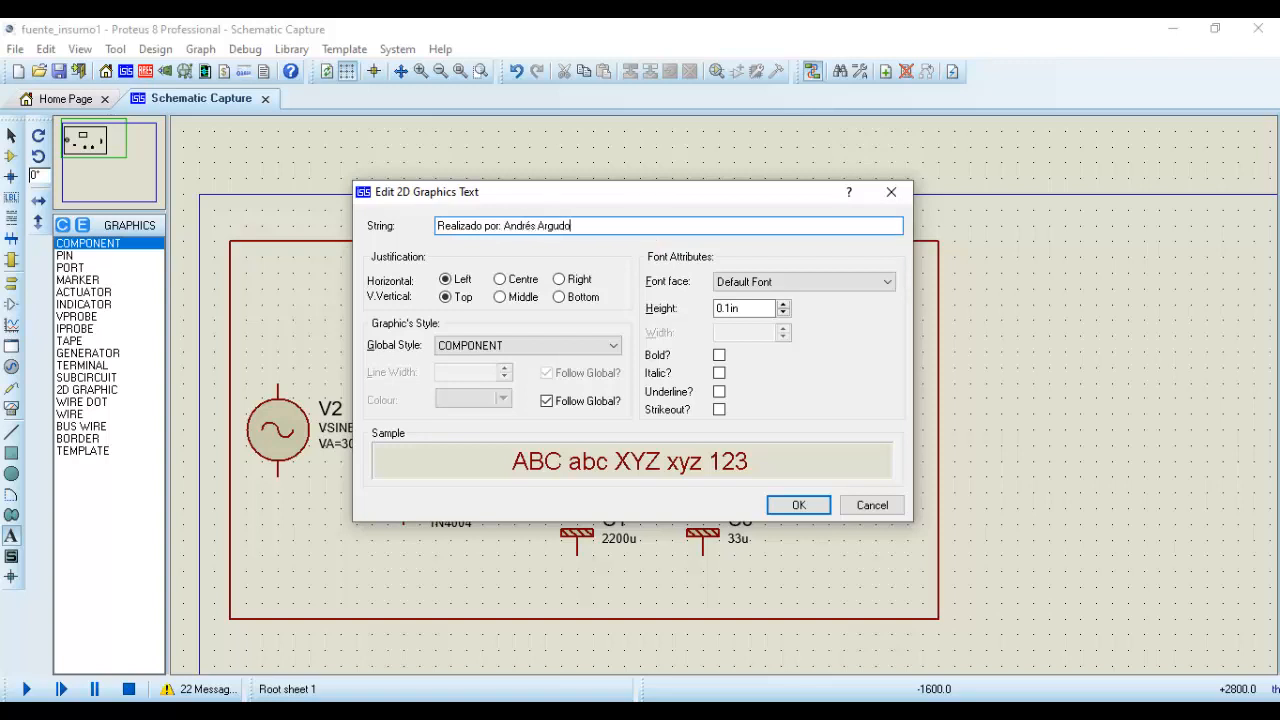
{"action": "left_click", "coordinate": [596, 279]}
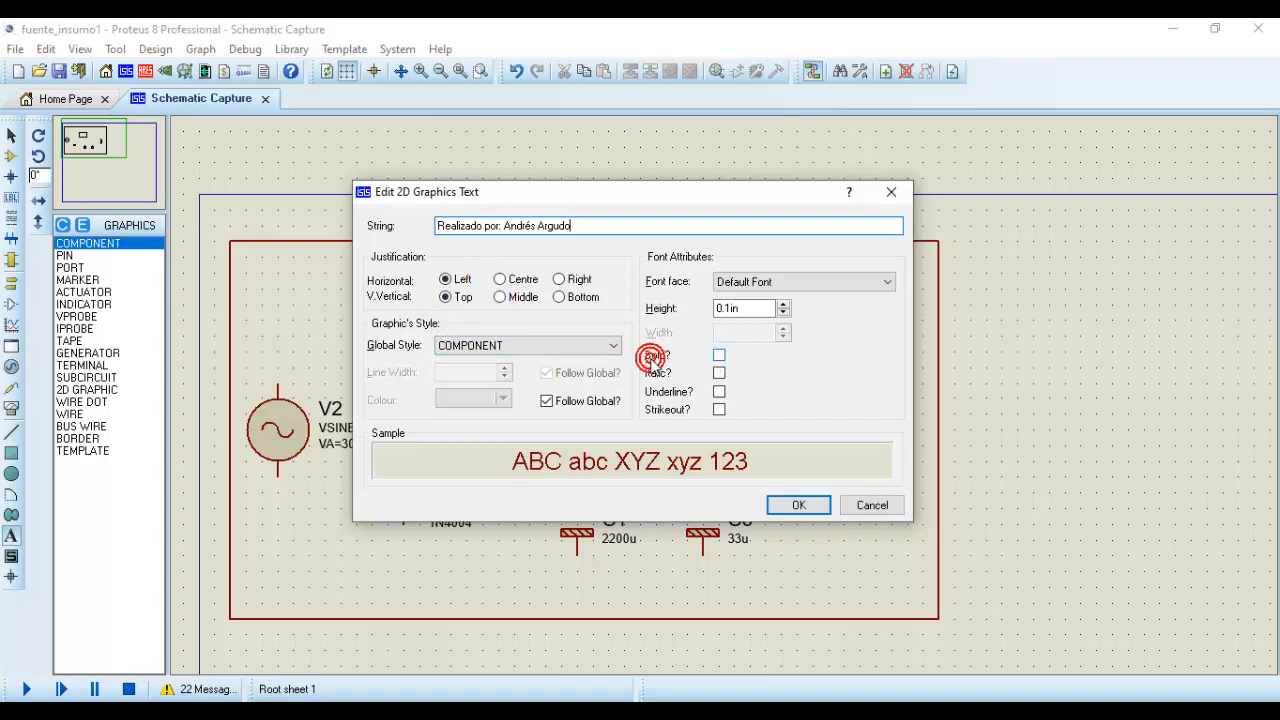
Make the author text bold and underlined, with a font height of 0.4in
{"action": "left_click", "coordinate": [718, 356]}
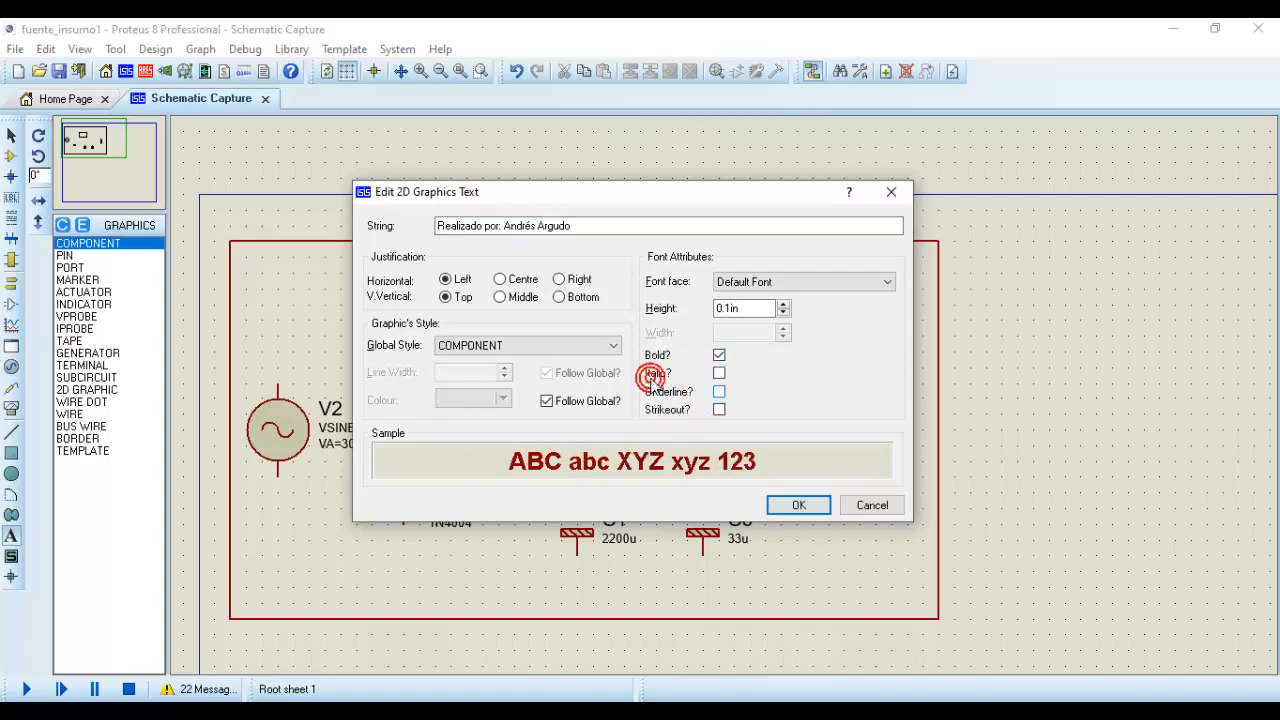
{"action": "left_click", "coordinate": [718, 393]}
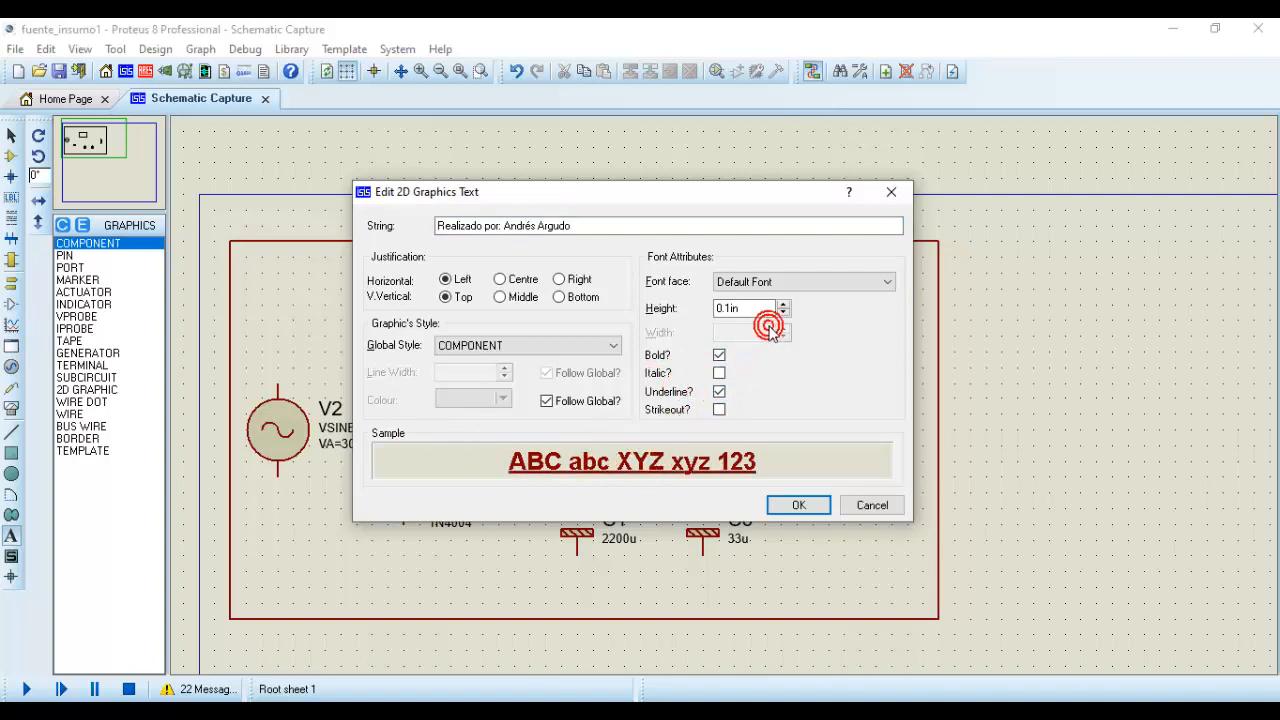
{"action": "left_click", "coordinate": [728, 310]}
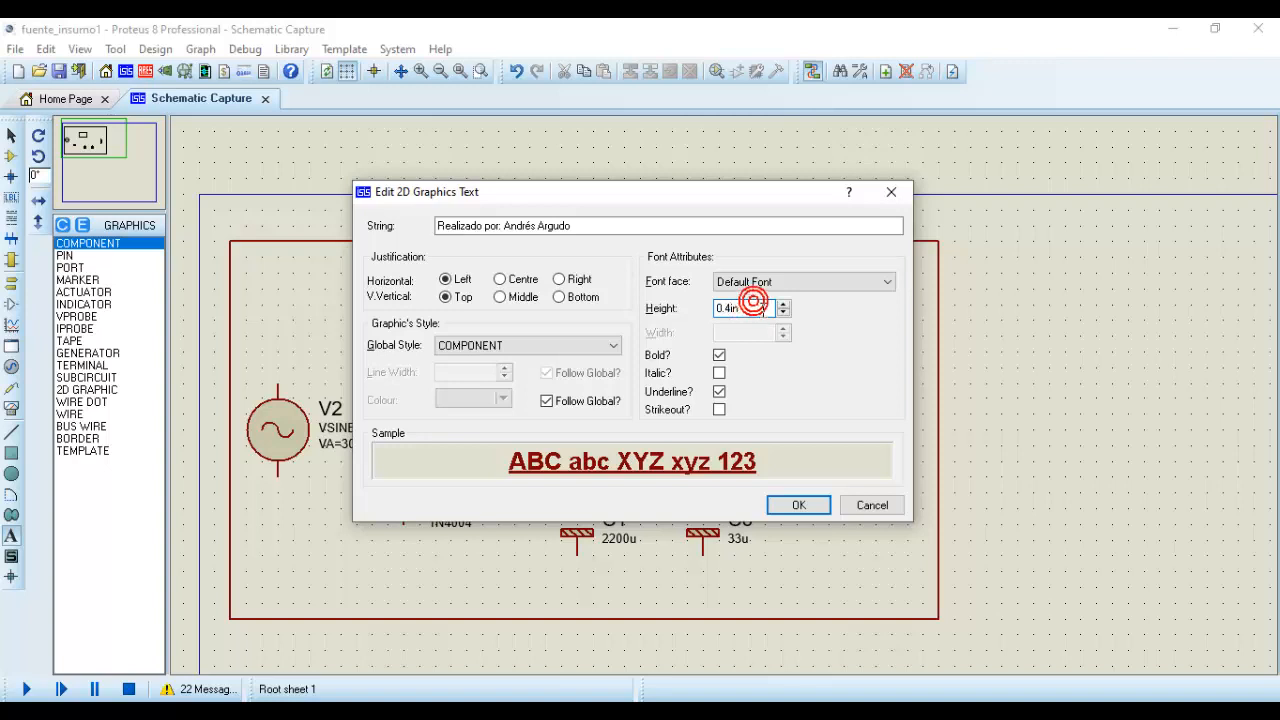
Set the author text's font face to Calibri Light and place the text on the schematic
{"action": "left_click", "coordinate": [760, 283]}
{"action": "scroll", "coordinate": [810, 350], "scroll_direction": "down", "scroll_amount": 5}
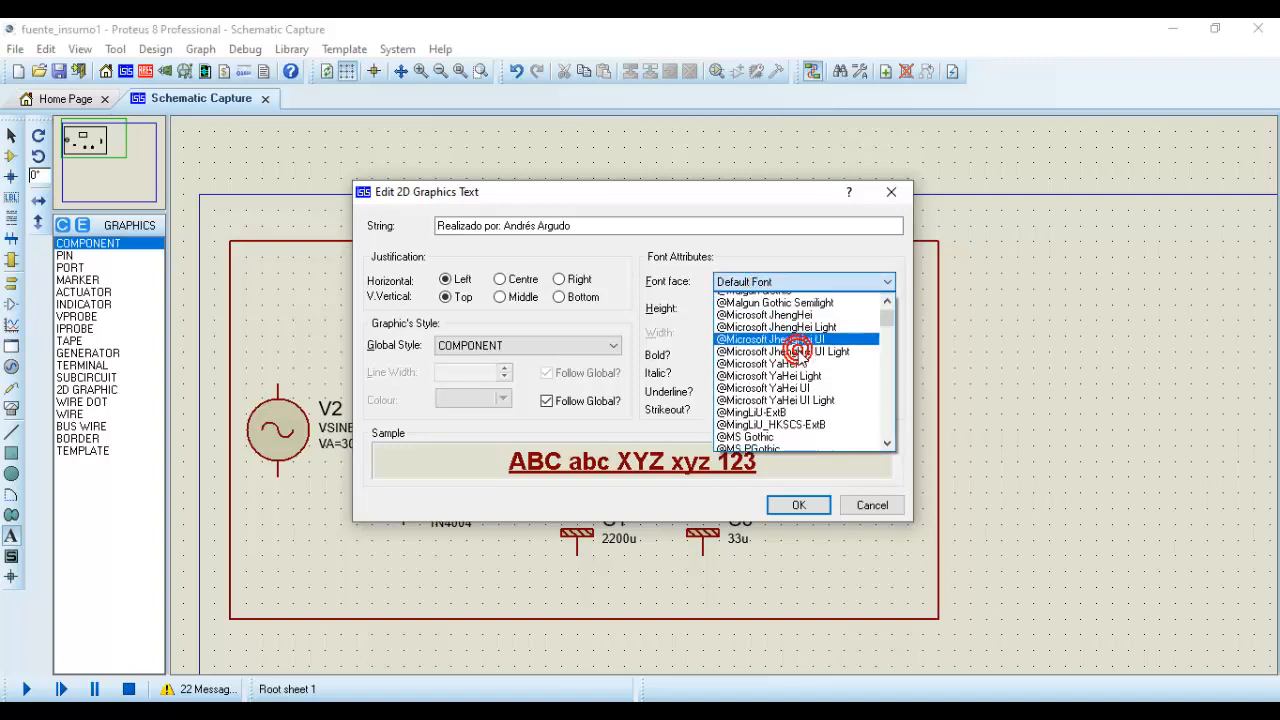
{"action": "scroll", "coordinate": [797, 355], "scroll_direction": "down", "scroll_amount": 5}
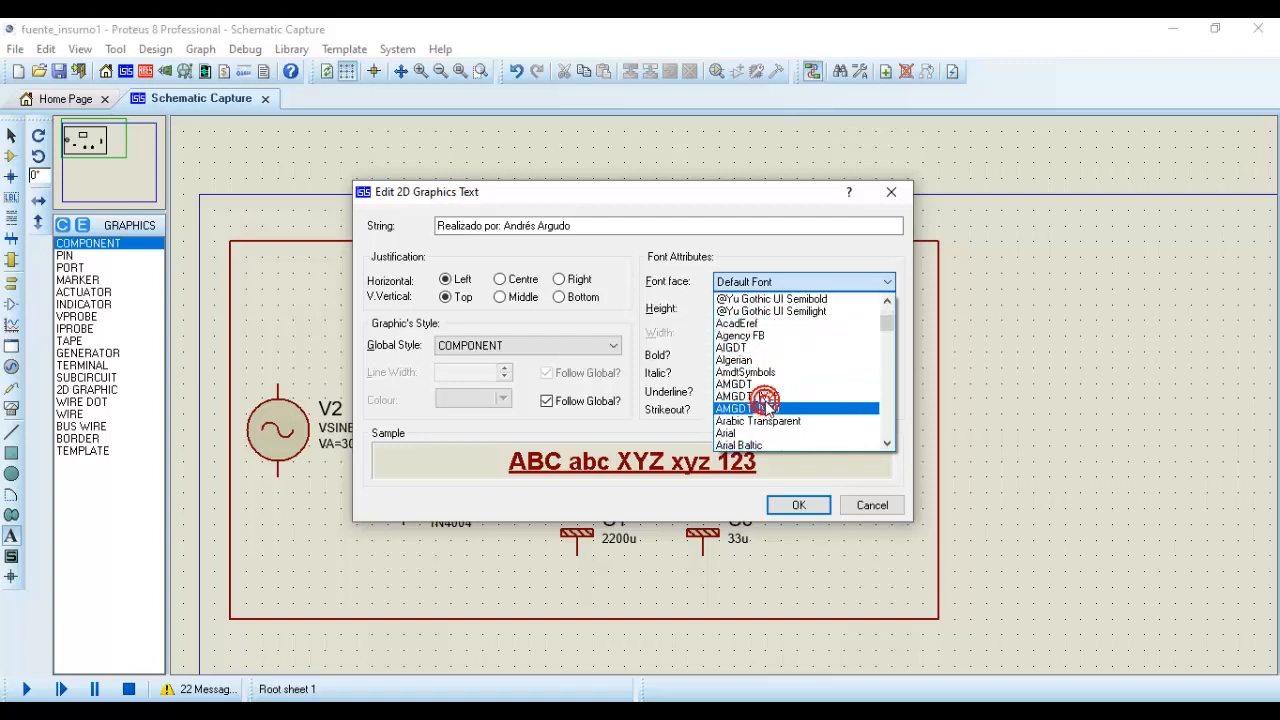
{"action": "scroll", "coordinate": [778, 405], "scroll_direction": "down", "scroll_amount": 4}
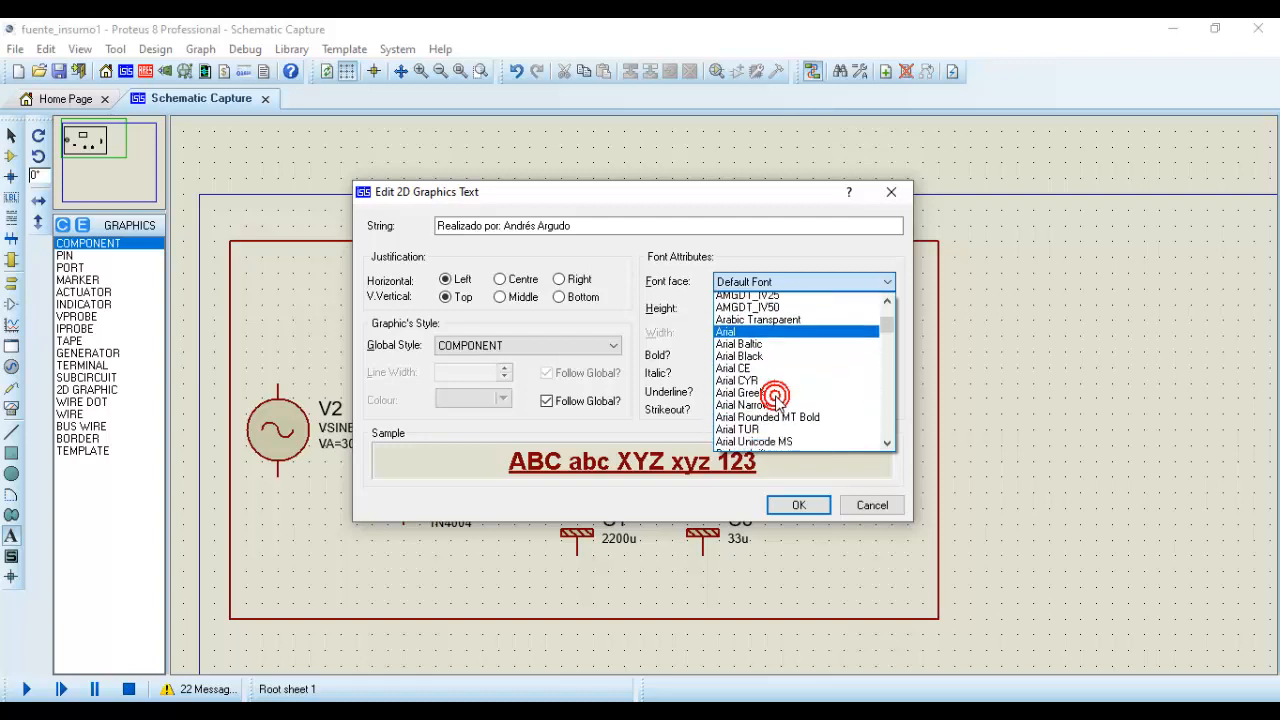
{"action": "scroll", "coordinate": [790, 380], "scroll_direction": "down", "scroll_amount": 5}
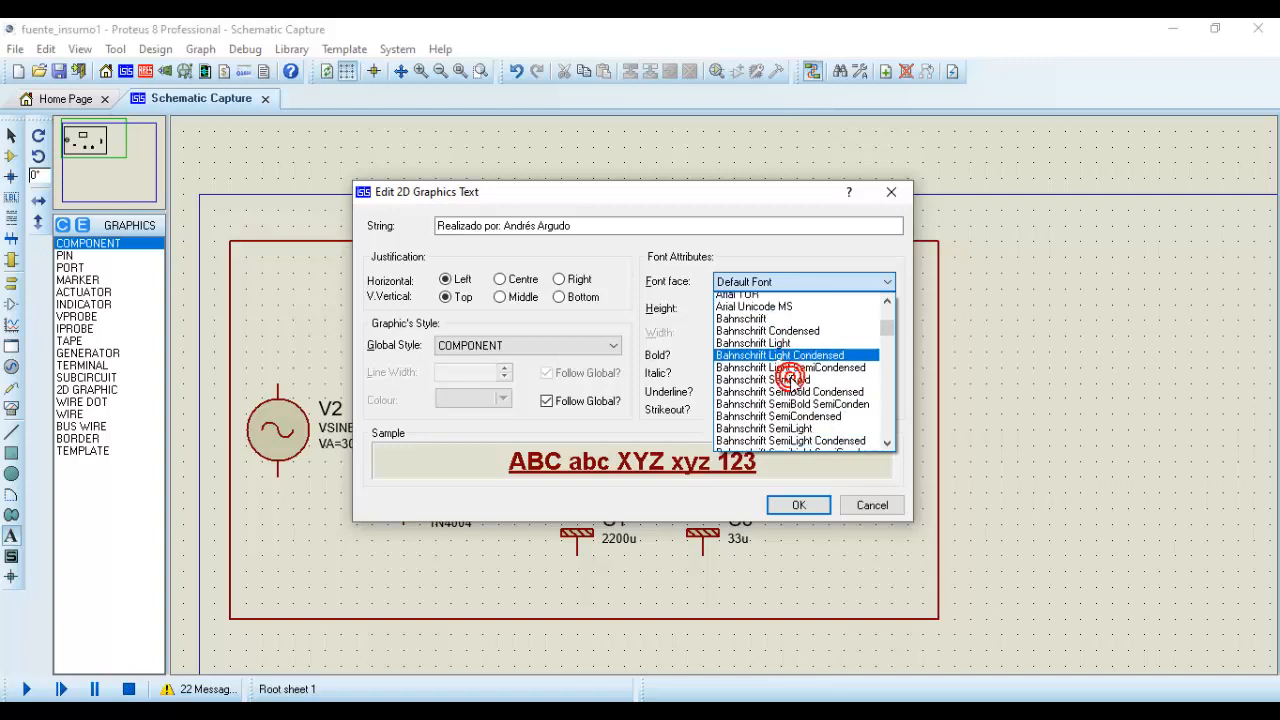
{"action": "scroll", "coordinate": [790, 383], "scroll_direction": "down", "scroll_amount": 6}
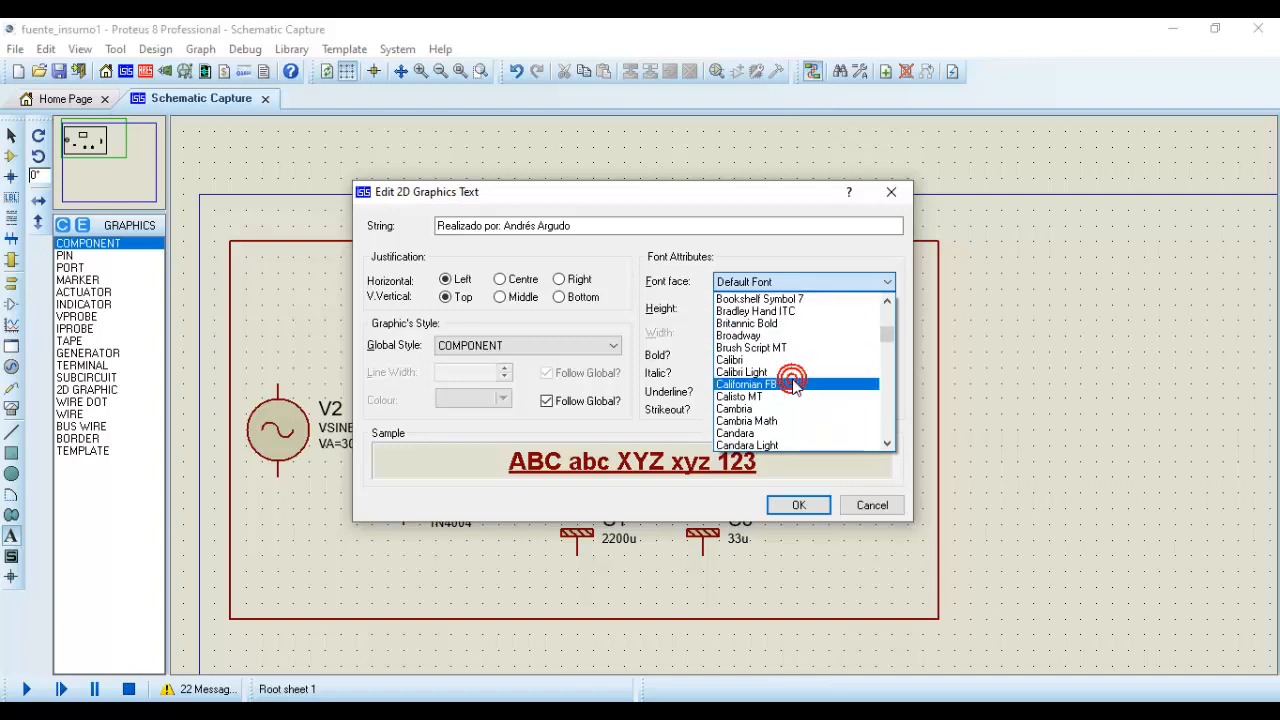
{"action": "left_click", "coordinate": [790, 372]}
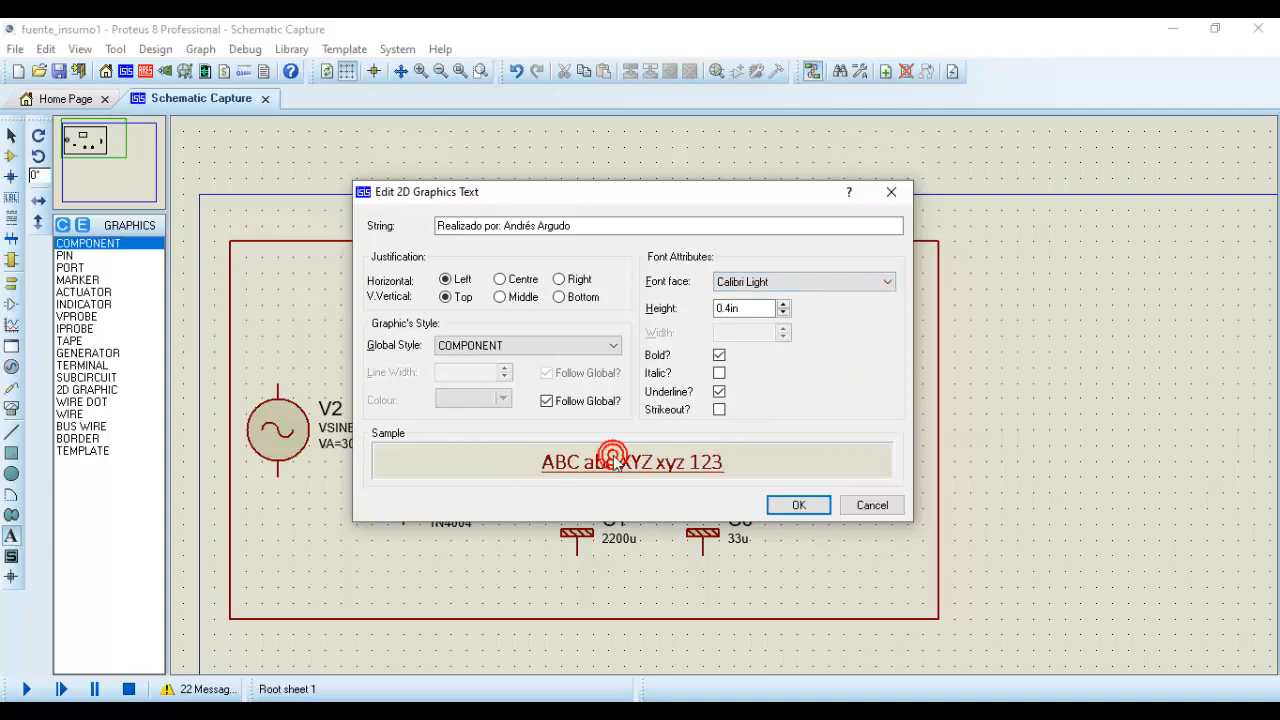
{"action": "left_click", "coordinate": [780, 506]}
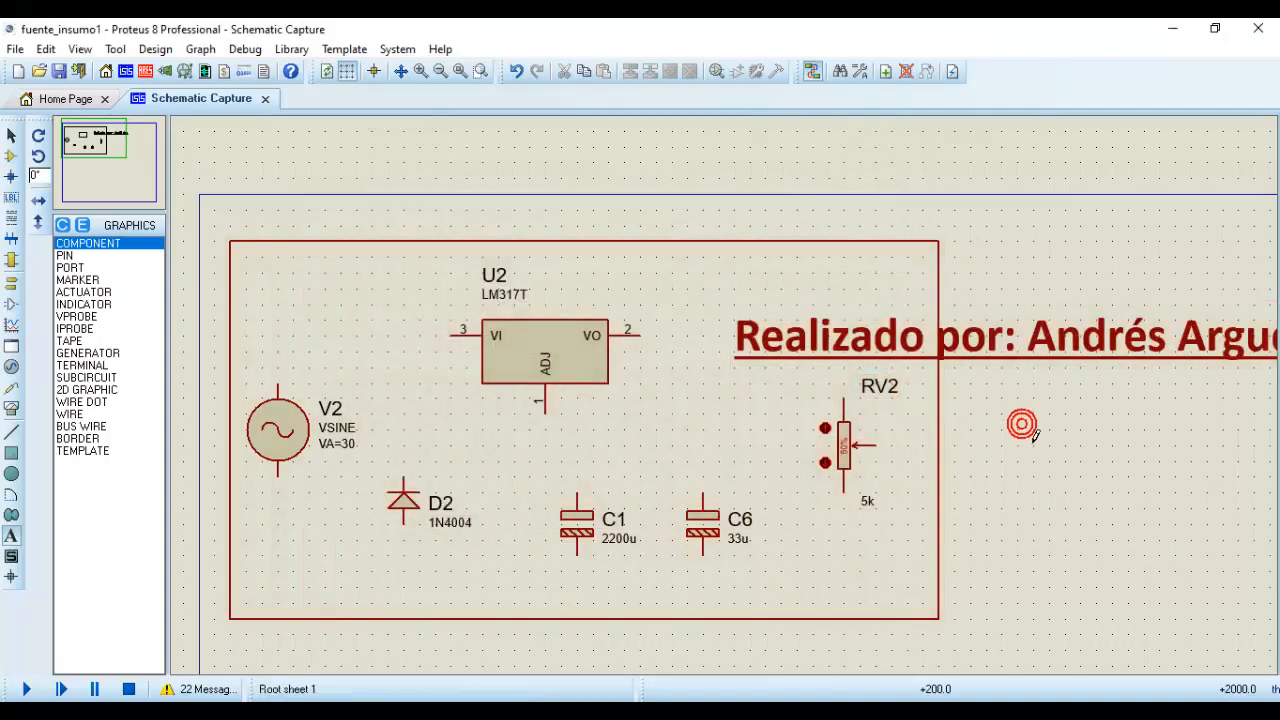
{"action": "scroll", "coordinate": [1020, 407], "scroll_direction": "down", "scroll_amount": 2}
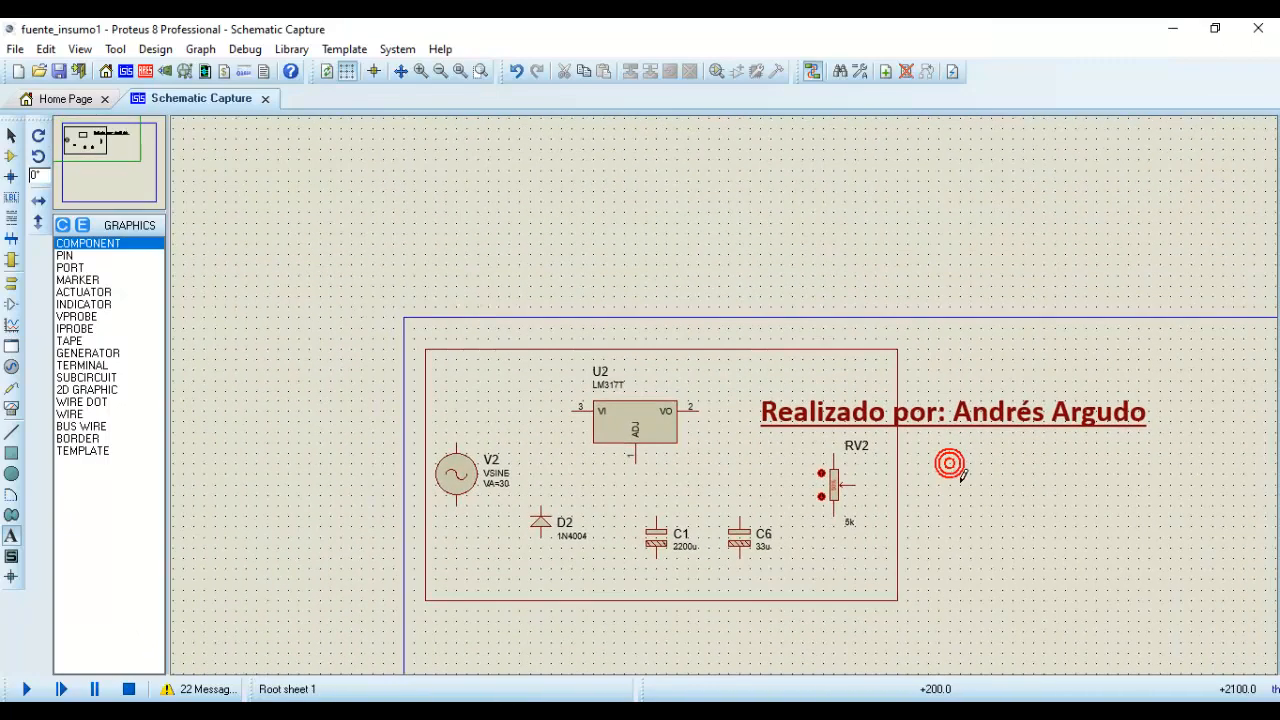
{"action": "right_click", "coordinate": [950, 421]}
{"action": "left_click", "coordinate": [938, 457]}
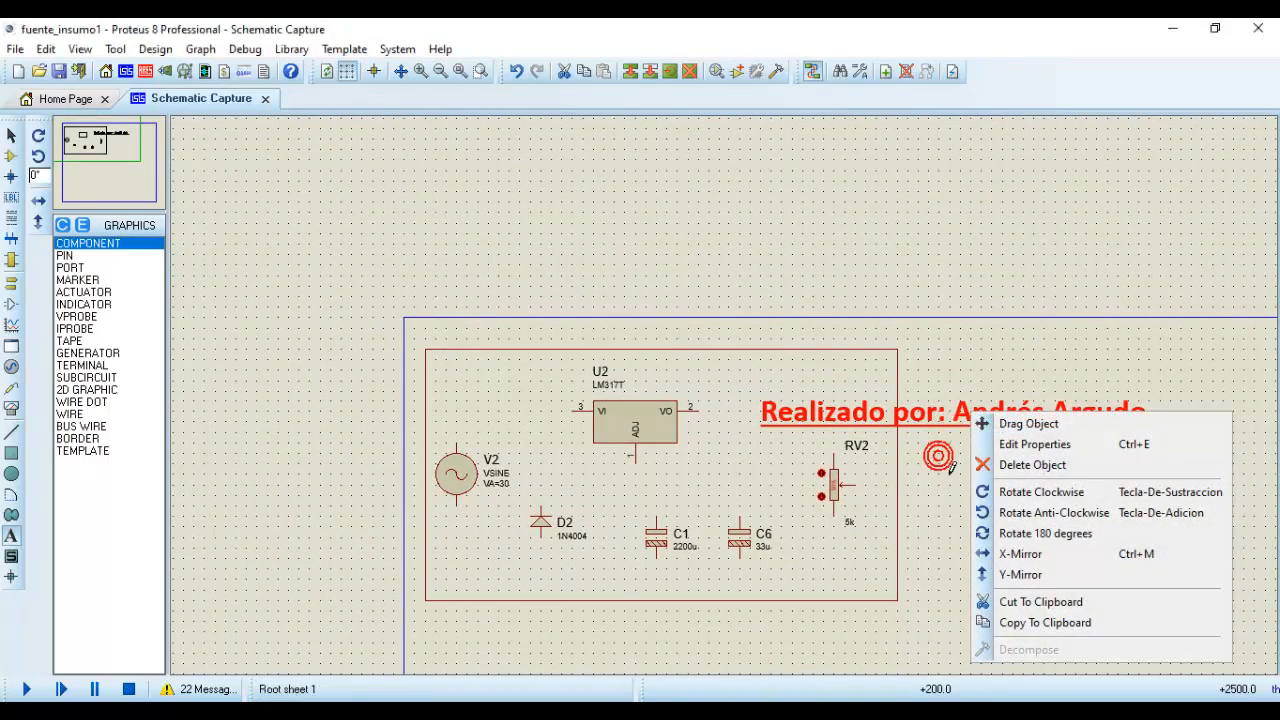
{"action": "left_click", "coordinate": [932, 422]}
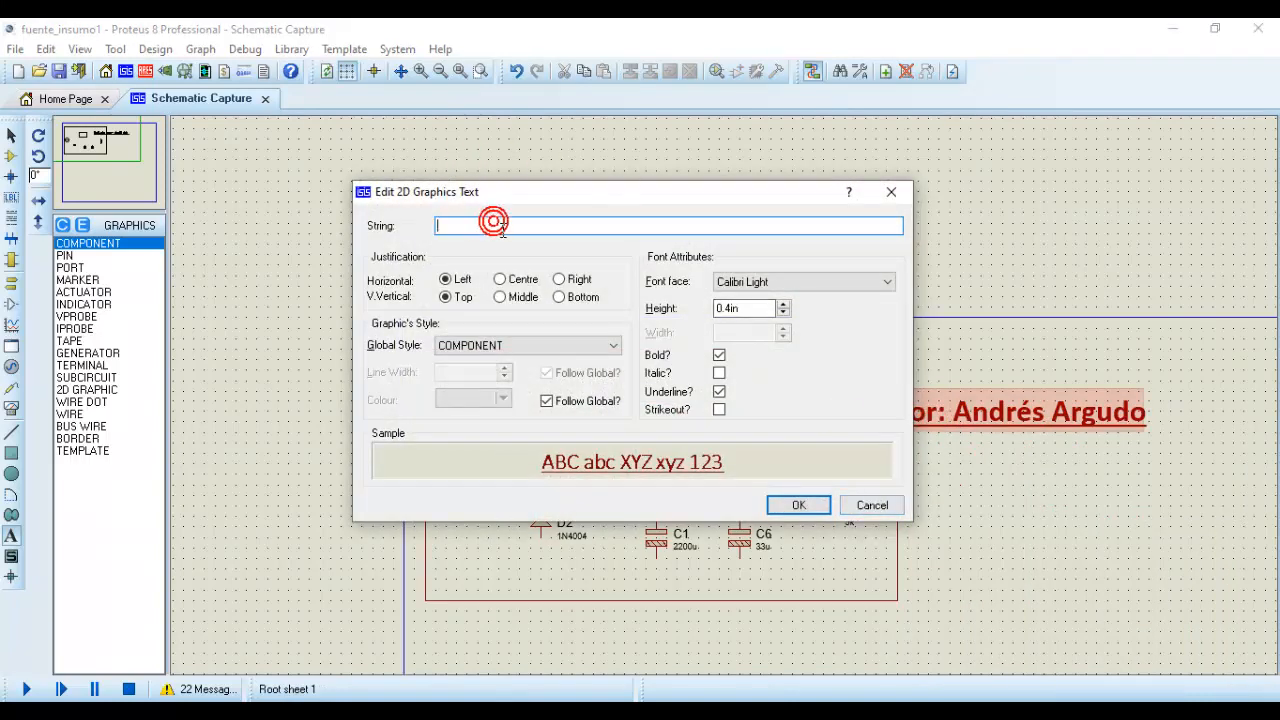
{"action": "left_click", "coordinate": [876, 507]}
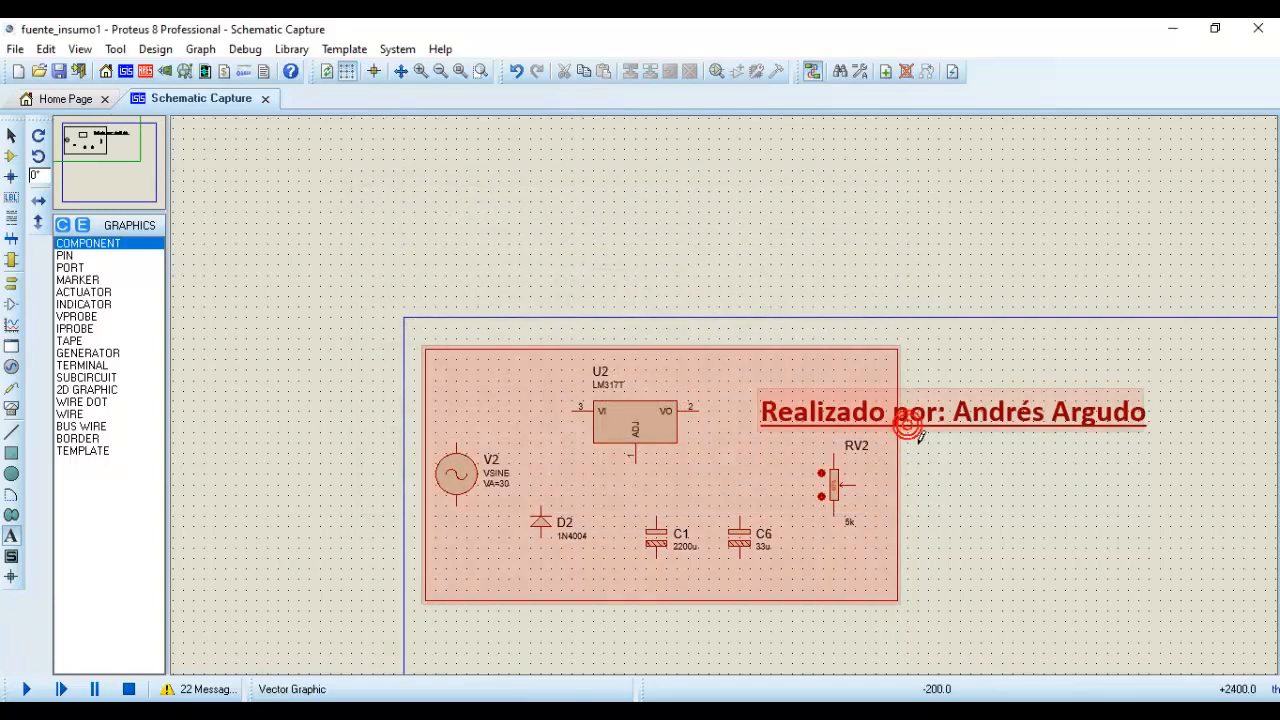
{"action": "left_click", "coordinate": [910, 426]}
{"action": "left_click", "coordinate": [957, 506]}
{"action": "left_click", "coordinate": [952, 422]}
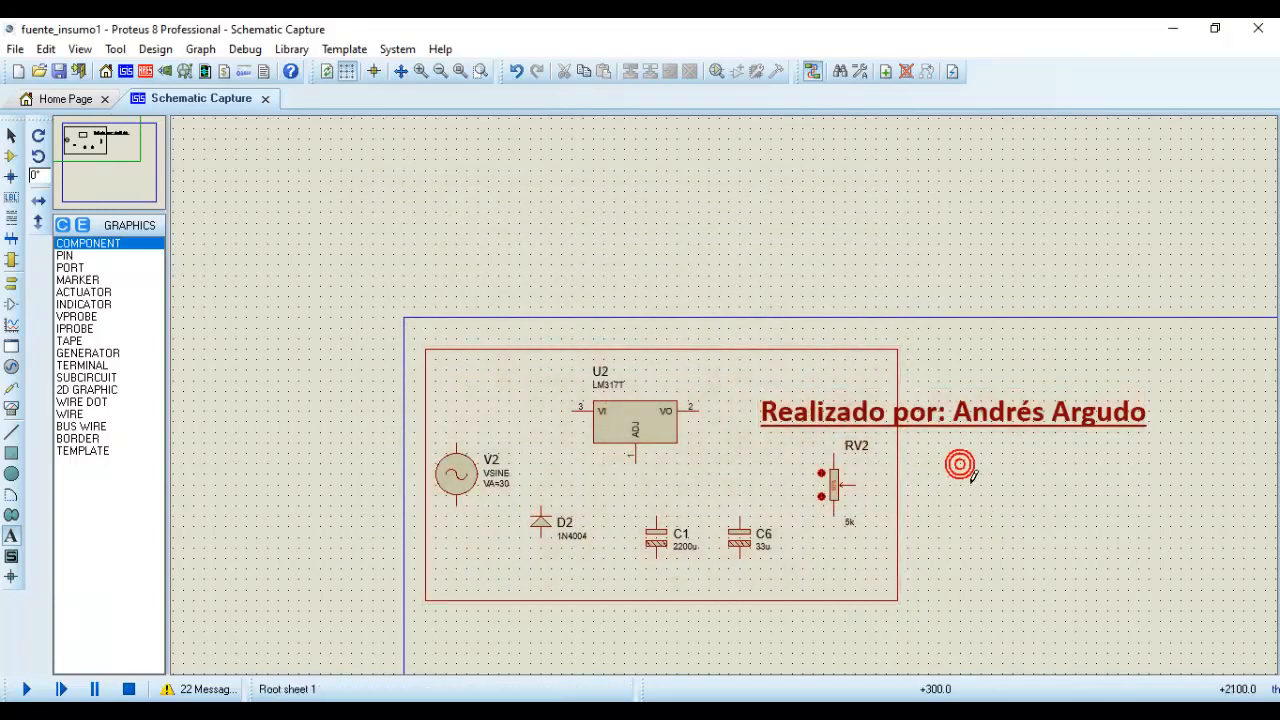
Move the author text inside the enclosing box, along its lower edge beneath D2, C1 and C6
{"action": "right_click", "coordinate": [960, 416]}
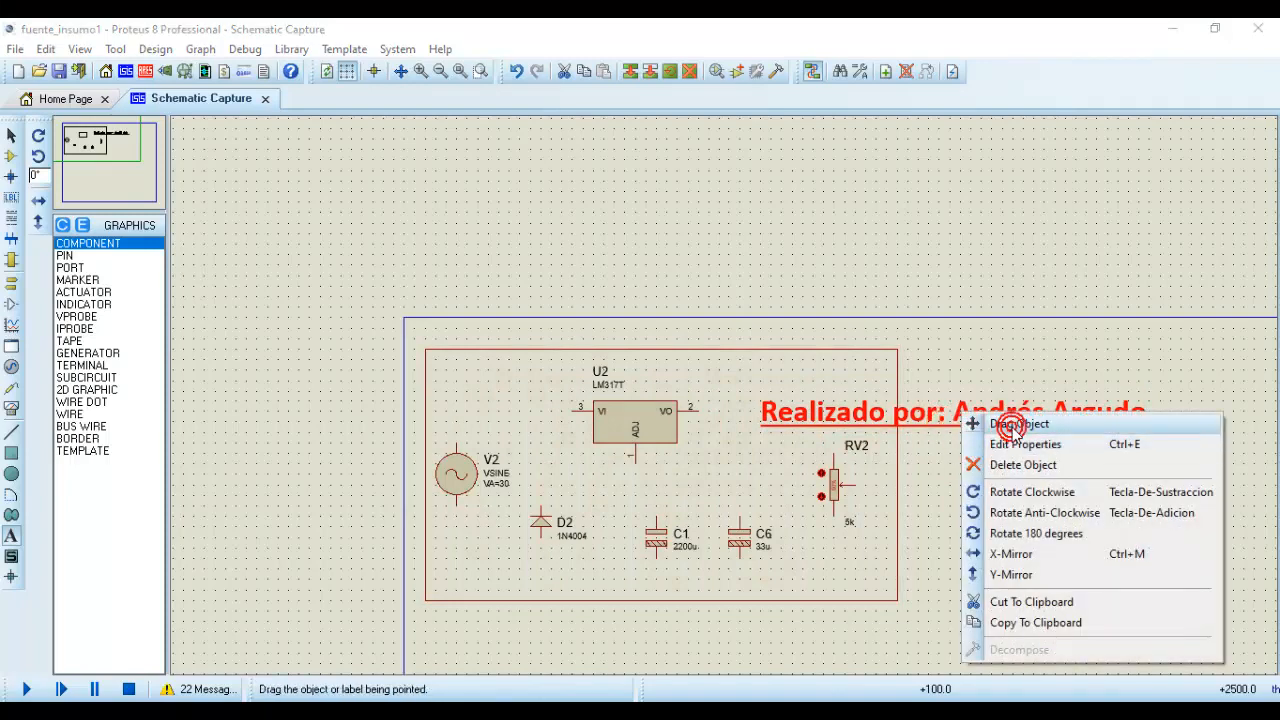
{"action": "left_click", "coordinate": [1018, 424]}
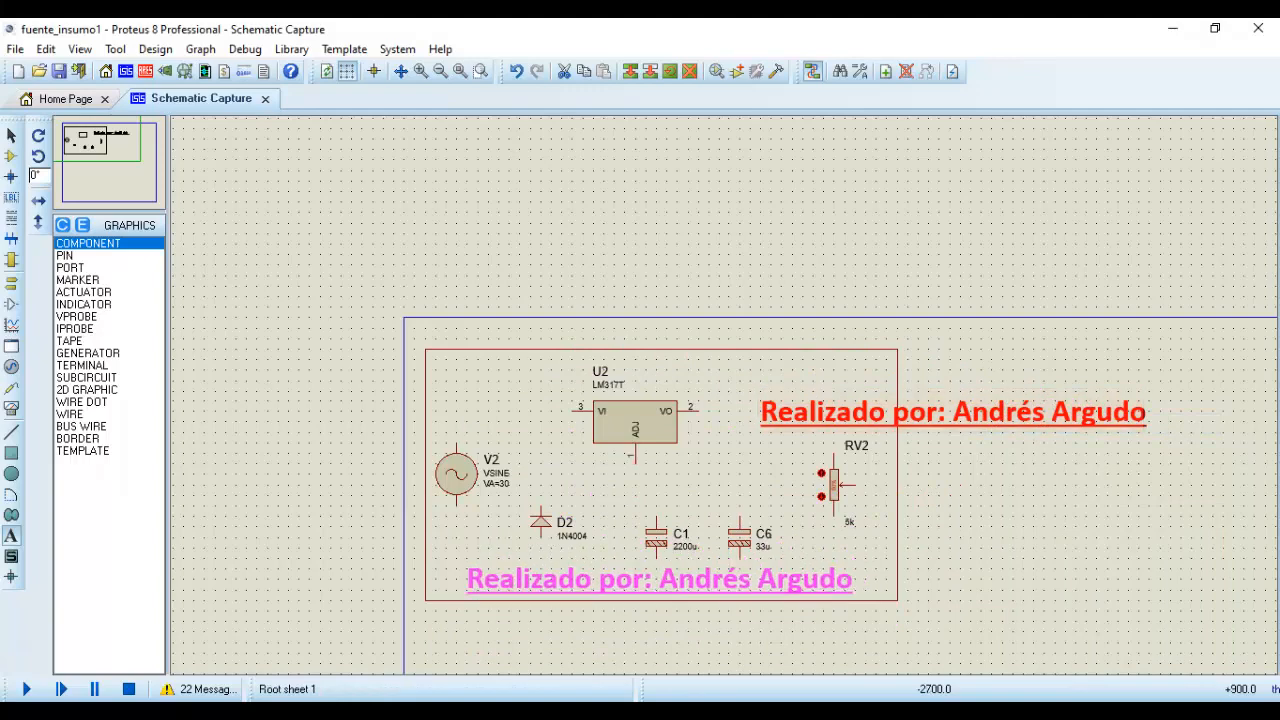
{"action": "left_click", "coordinate": [722, 592]}
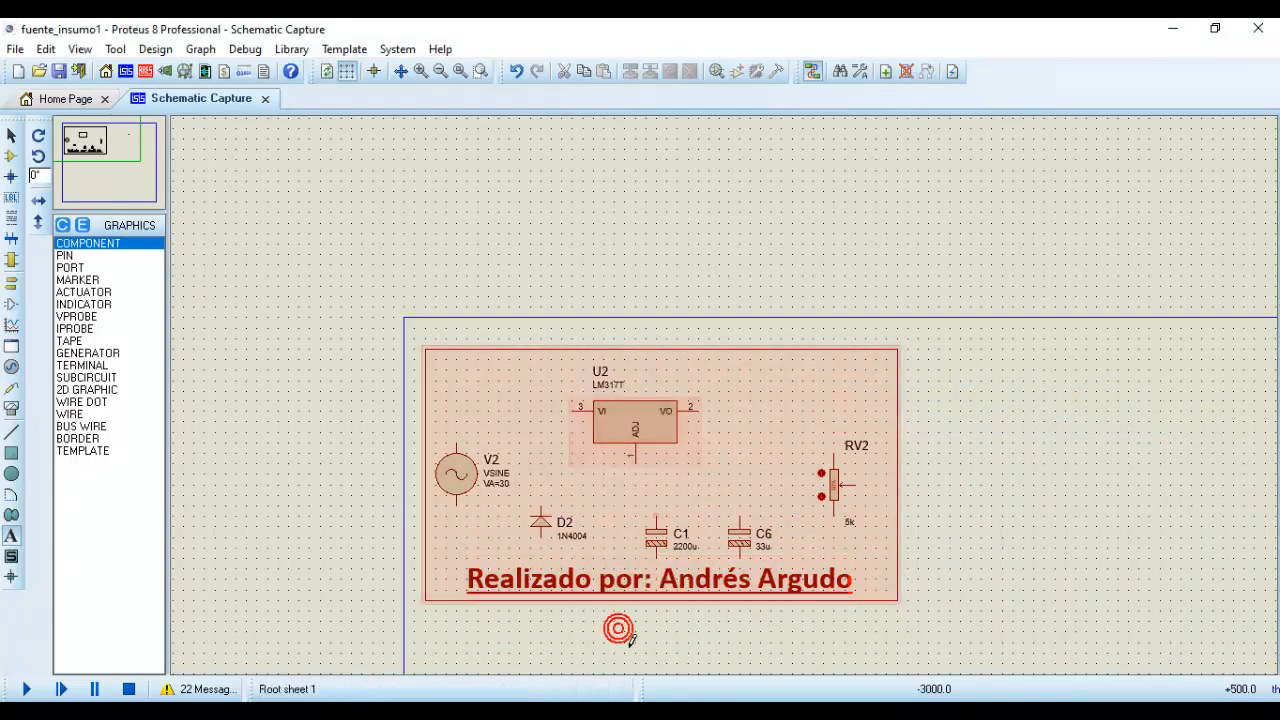
{"action": "scroll", "coordinate": [617, 623], "scroll_direction": "up", "scroll_amount": 1}
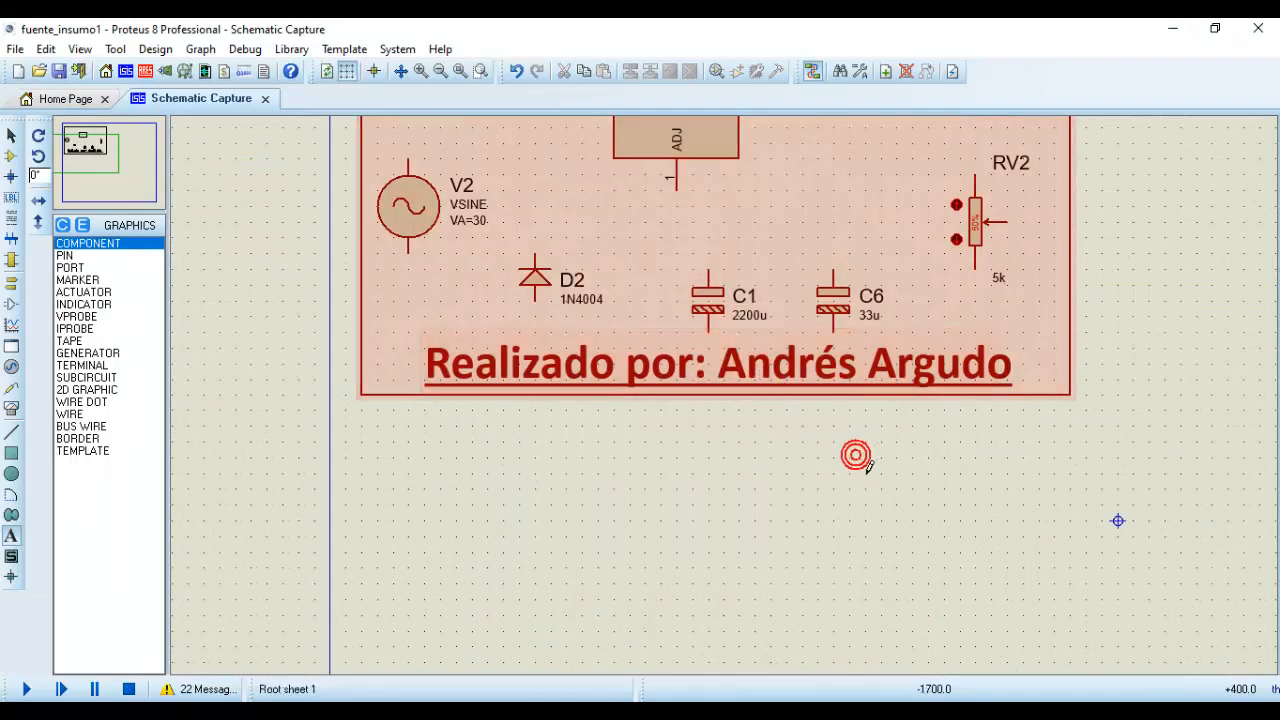
{"action": "left_click_drag", "start_coordinate": [803, 471], "coordinate": [694, 611]}
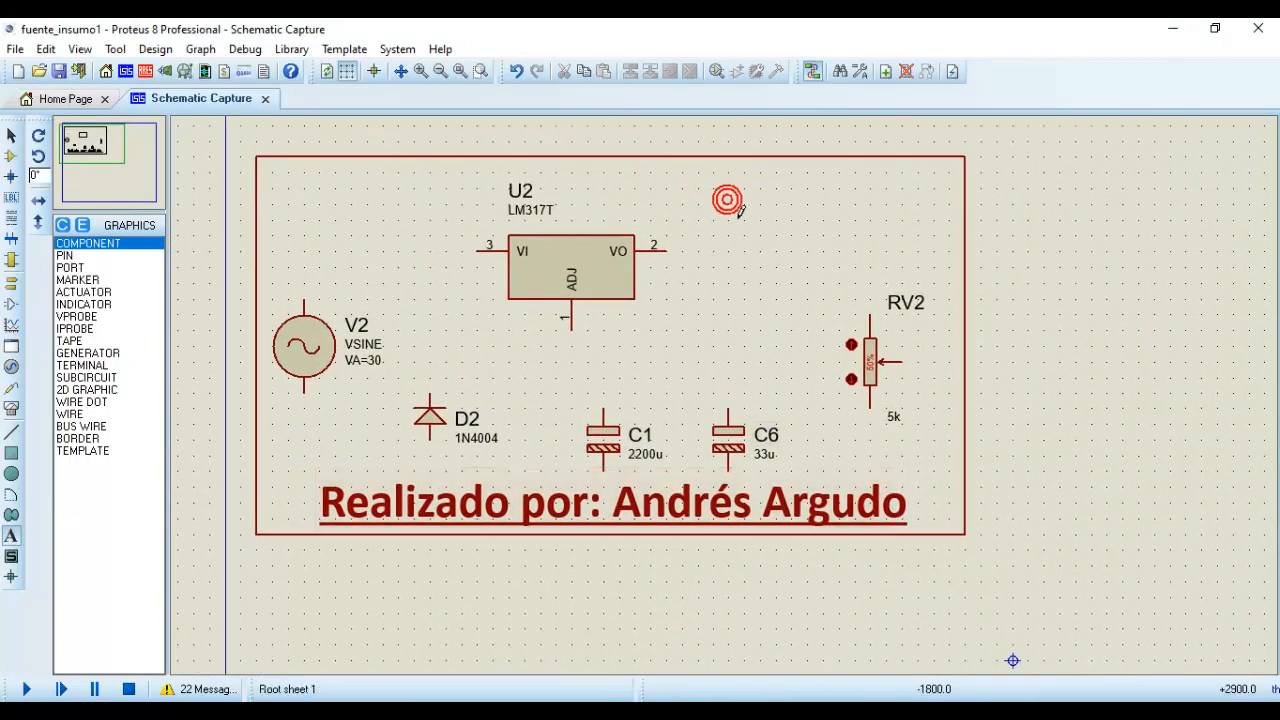
Add a 2D graphics text reading "Curso: 1° E12" between the LM317T and RV2, keeping the same font attributes
{"action": "left_click", "coordinate": [11, 536]}
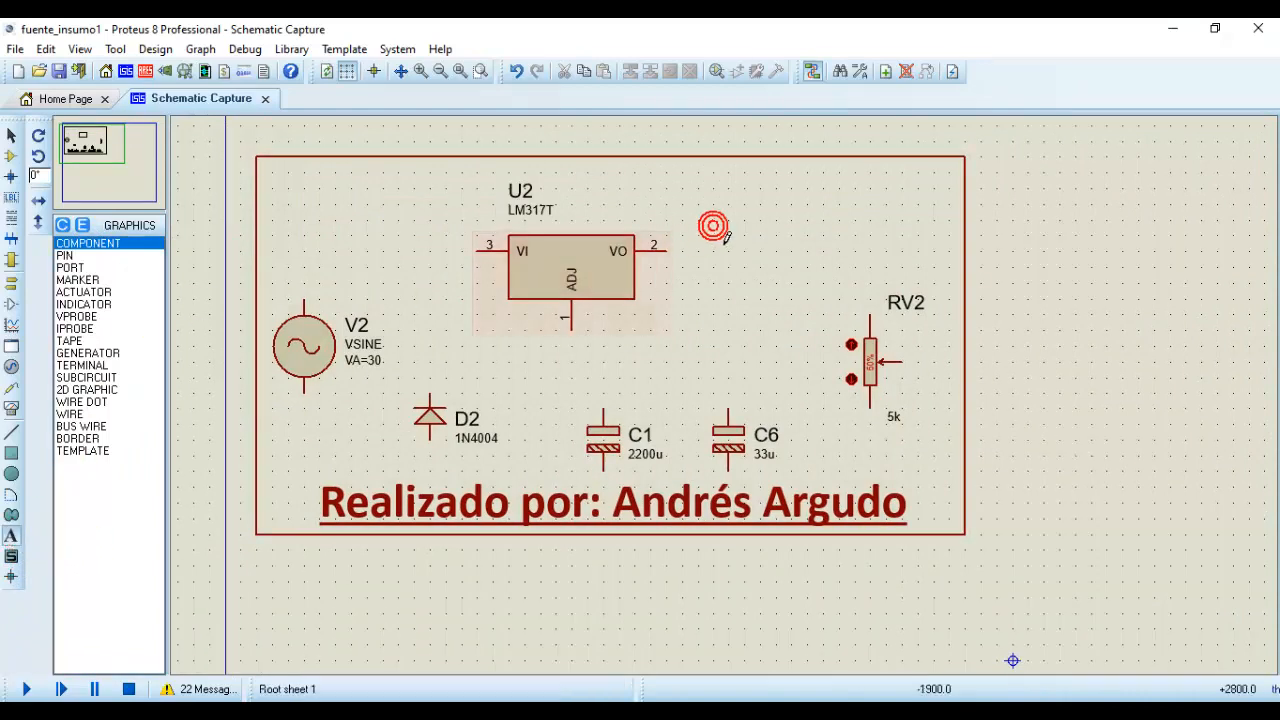
{"action": "left_click", "coordinate": [785, 226]}
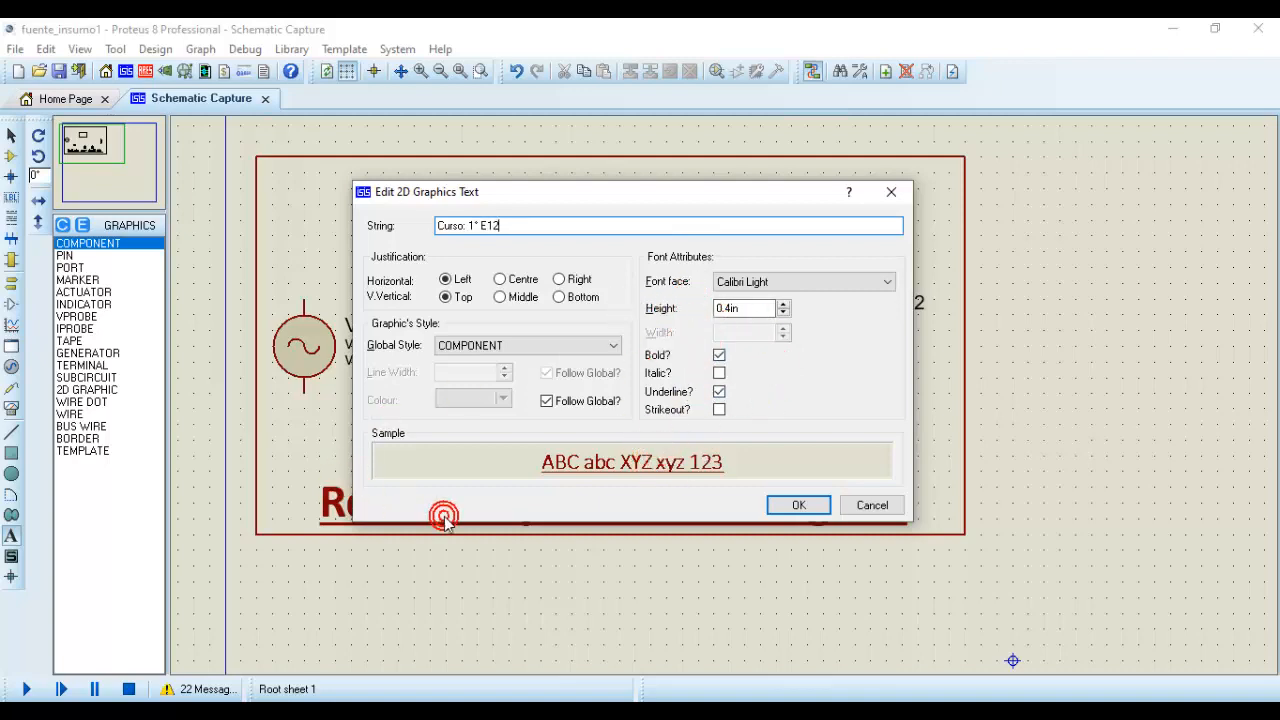
{"action": "left_click", "coordinate": [797, 505]}
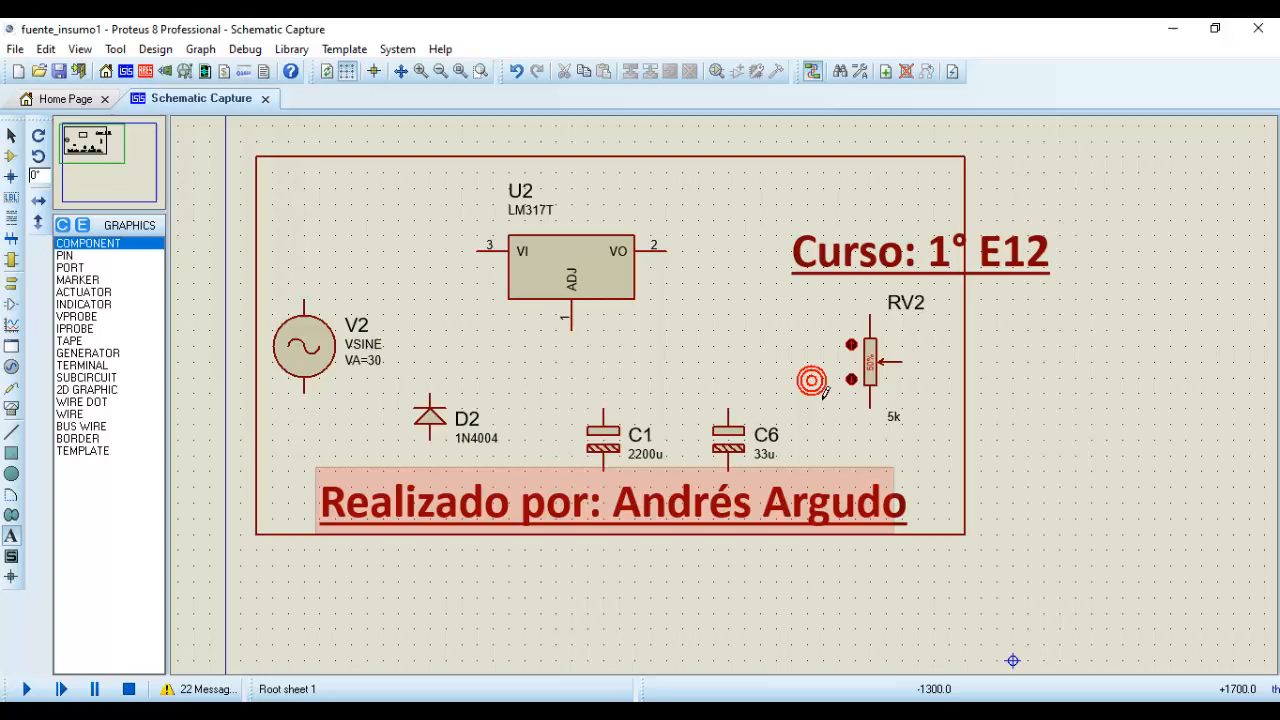
Move the "Curso: 1° E12" text fully inside the box, into its upper corner above RV2
{"action": "right_click", "coordinate": [900, 250]}
{"action": "left_click", "coordinate": [944, 256]}
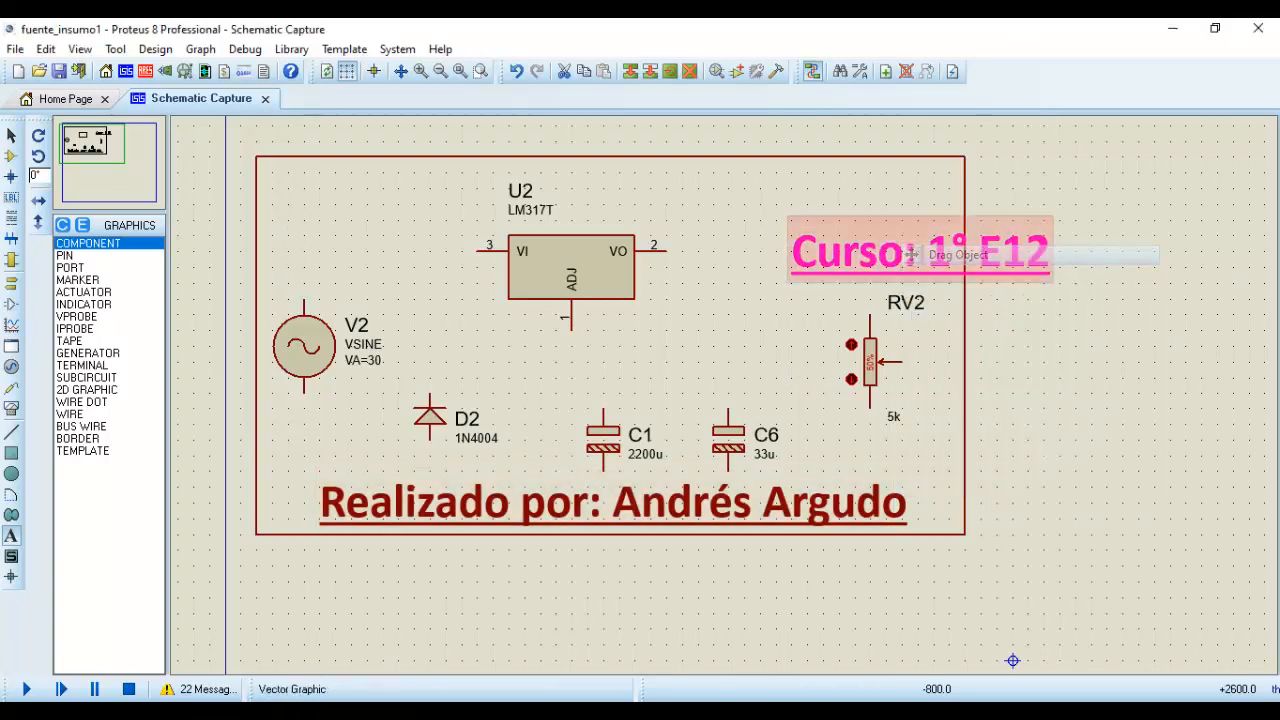
{"action": "left_click", "coordinate": [774, 187]}
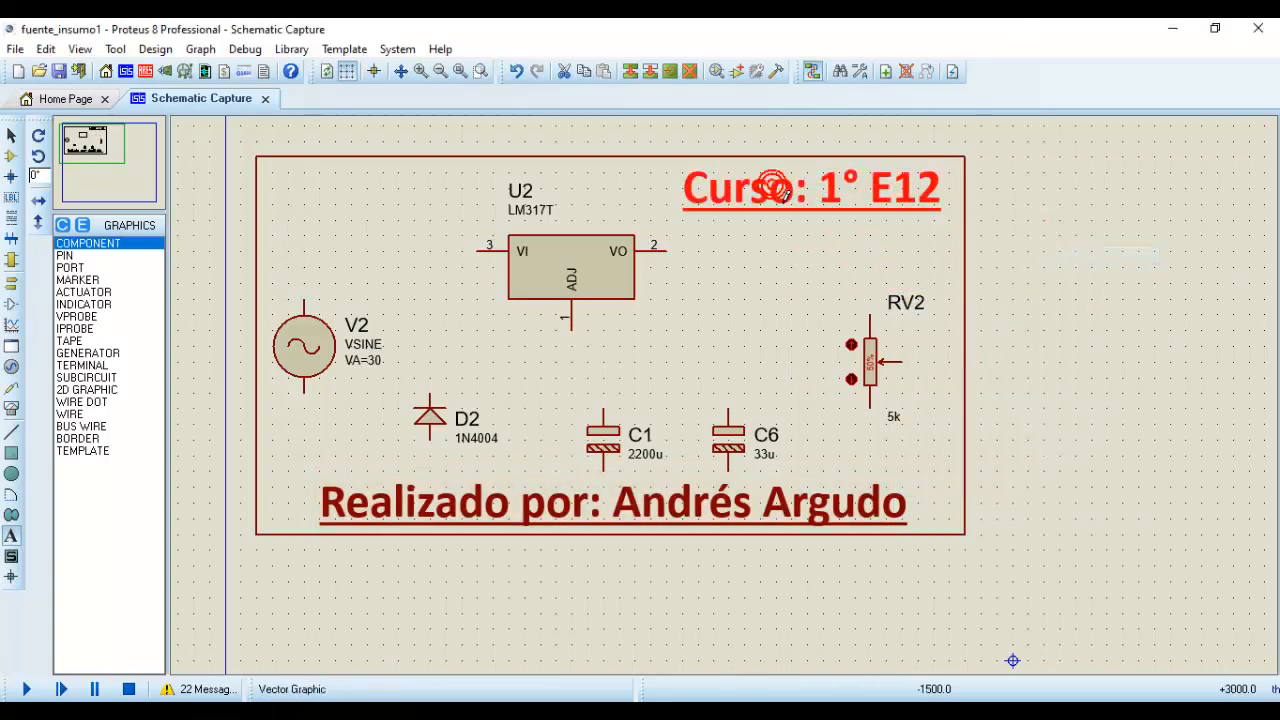
{"action": "left_click", "coordinate": [995, 278]}
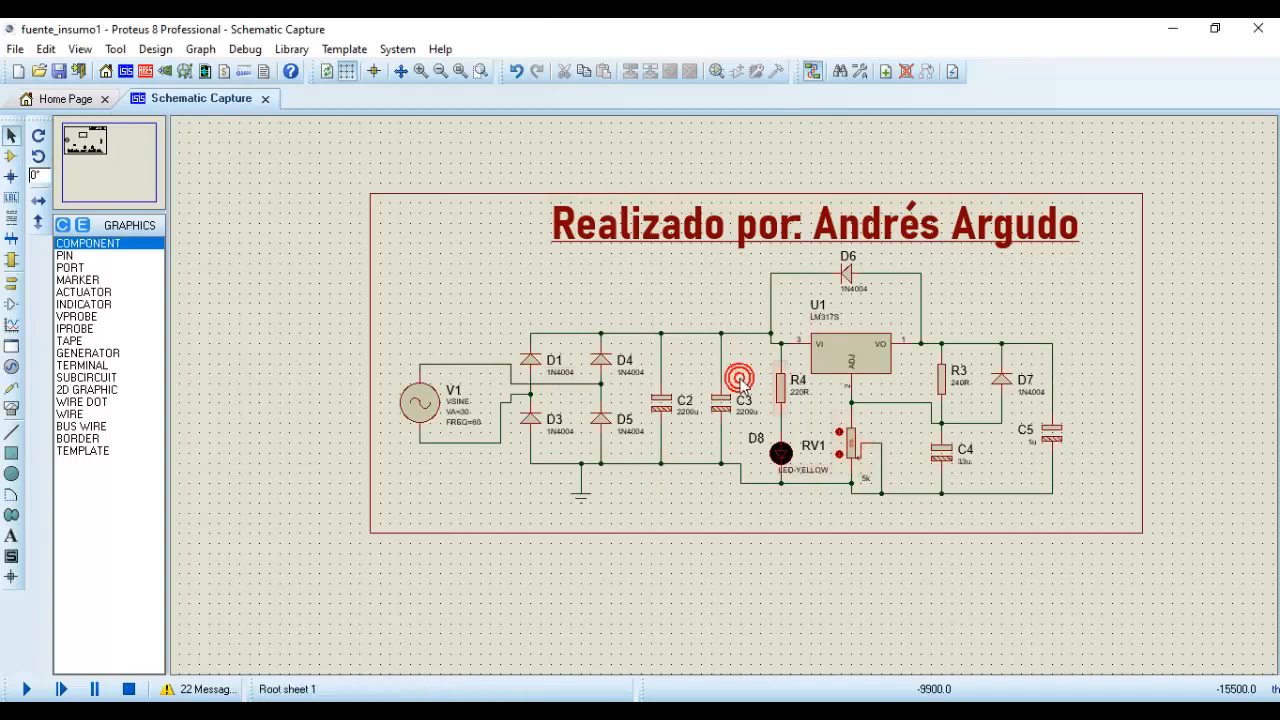
Compare the finished power supply circuit in Proteus with the reference diagram in the Word document, checking component designators, values and connections
{"action": "key", "text": "alt+Tab"}
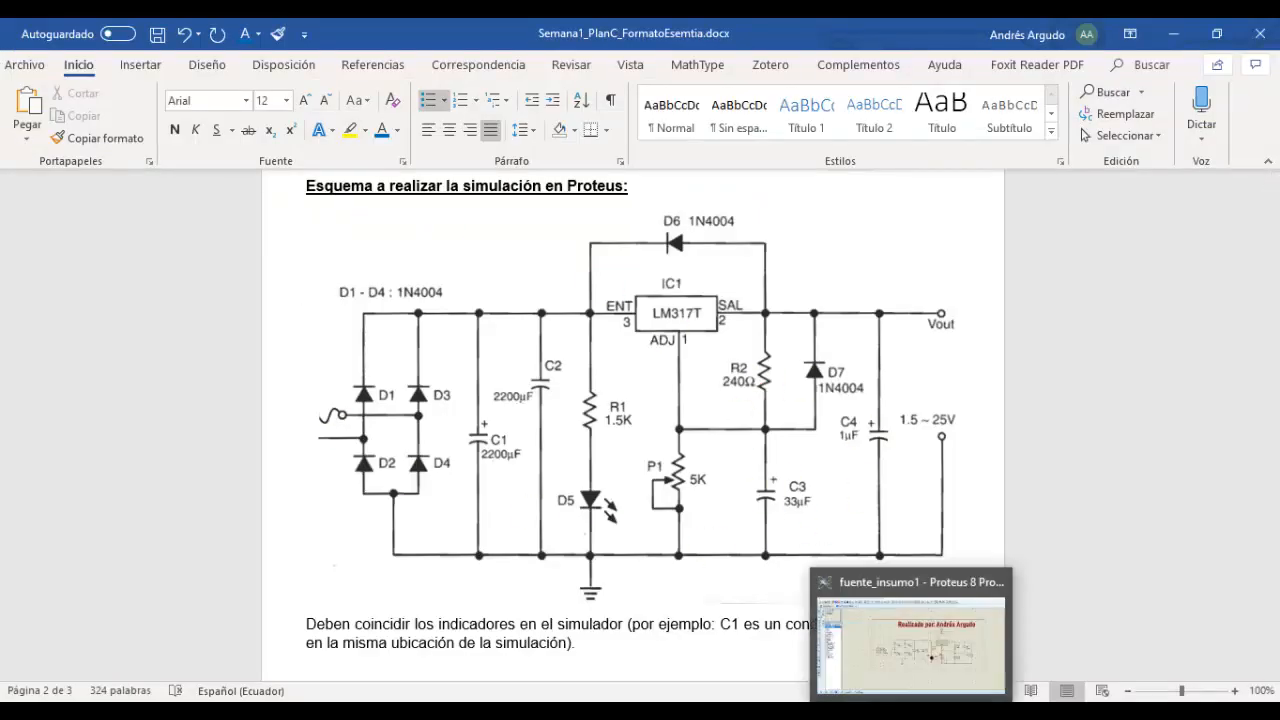
{"action": "left_click", "coordinate": [912, 711]}
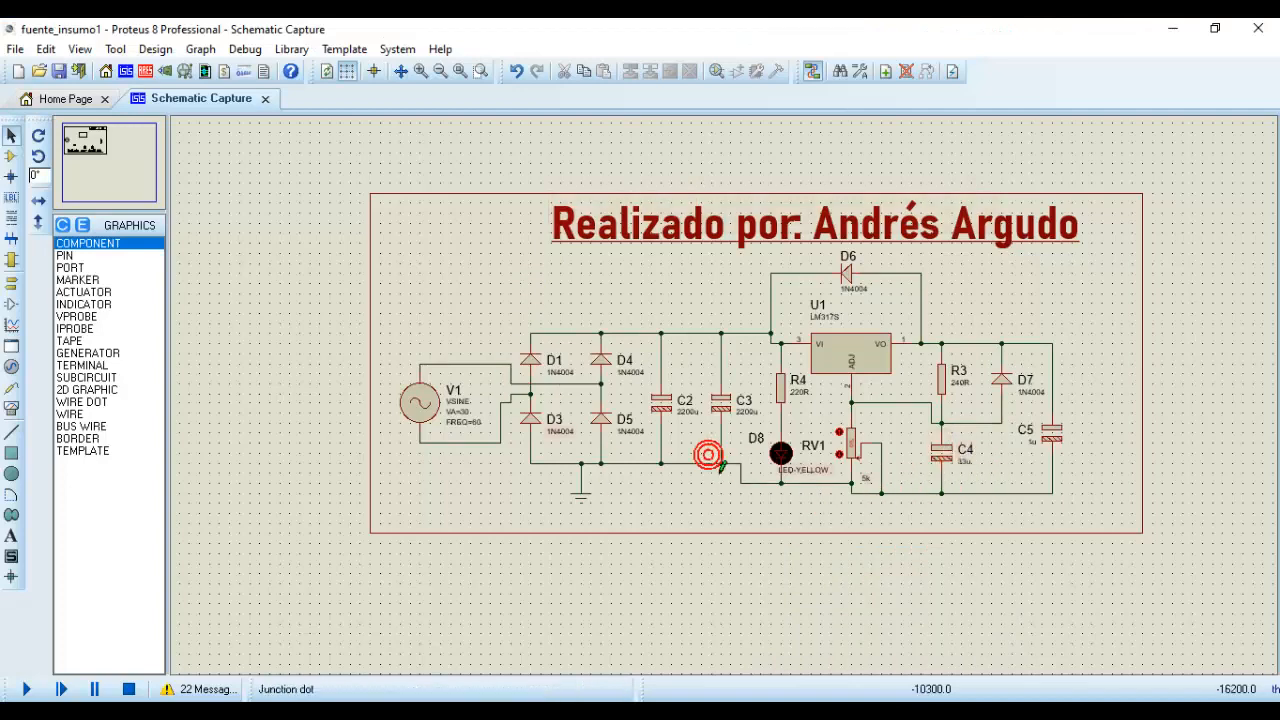
{"action": "scroll", "coordinate": [514, 434], "scroll_direction": "up", "scroll_amount": 3}
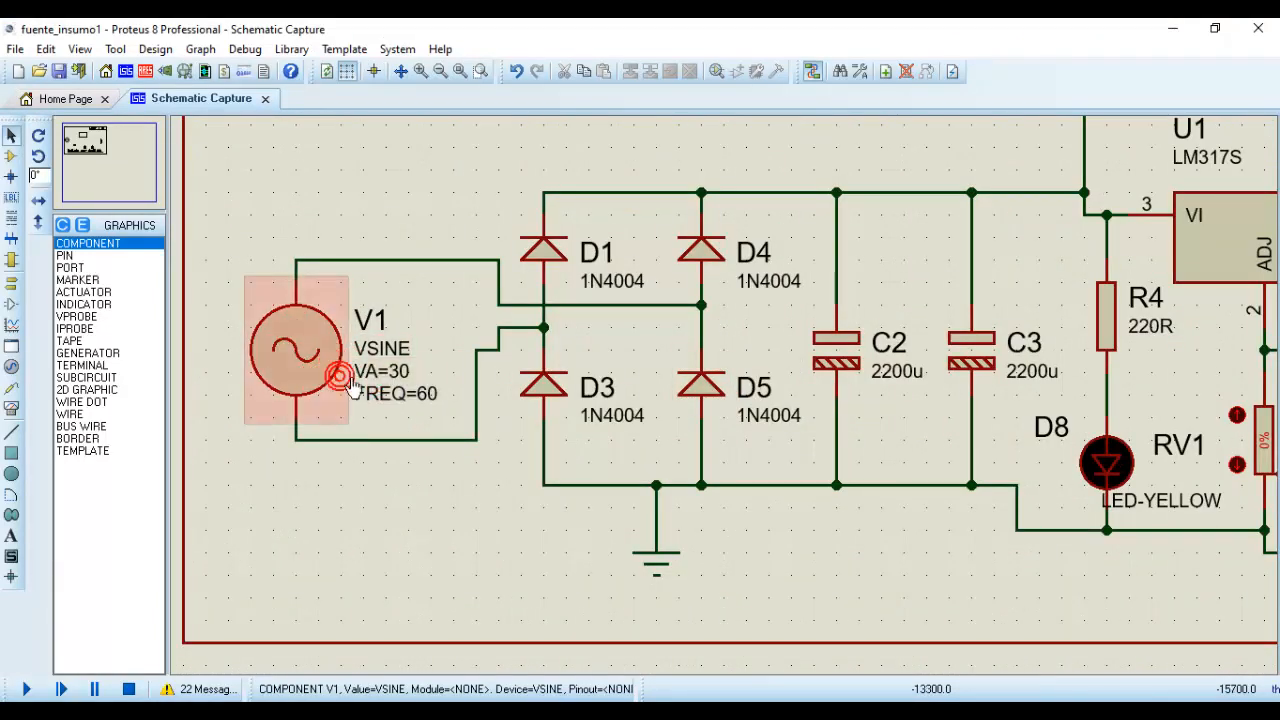
{"action": "scroll", "coordinate": [842, 398], "scroll_direction": "down", "scroll_amount": 1}
{"action": "scroll", "coordinate": [842, 398], "scroll_direction": "down", "scroll_amount": 1}
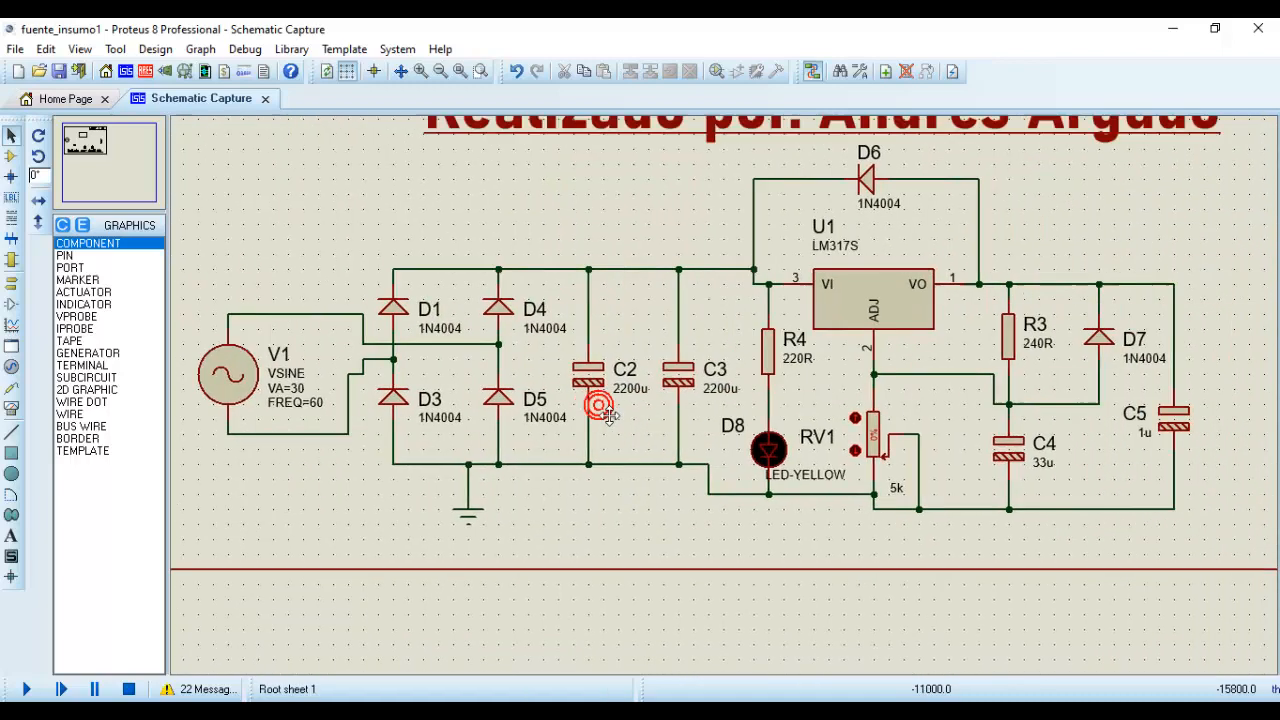
{"action": "scroll", "coordinate": [600, 408], "scroll_direction": "up", "scroll_amount": 1}
{"action": "left_click_drag", "start_coordinate": [831, 427], "coordinate": [682, 422]}
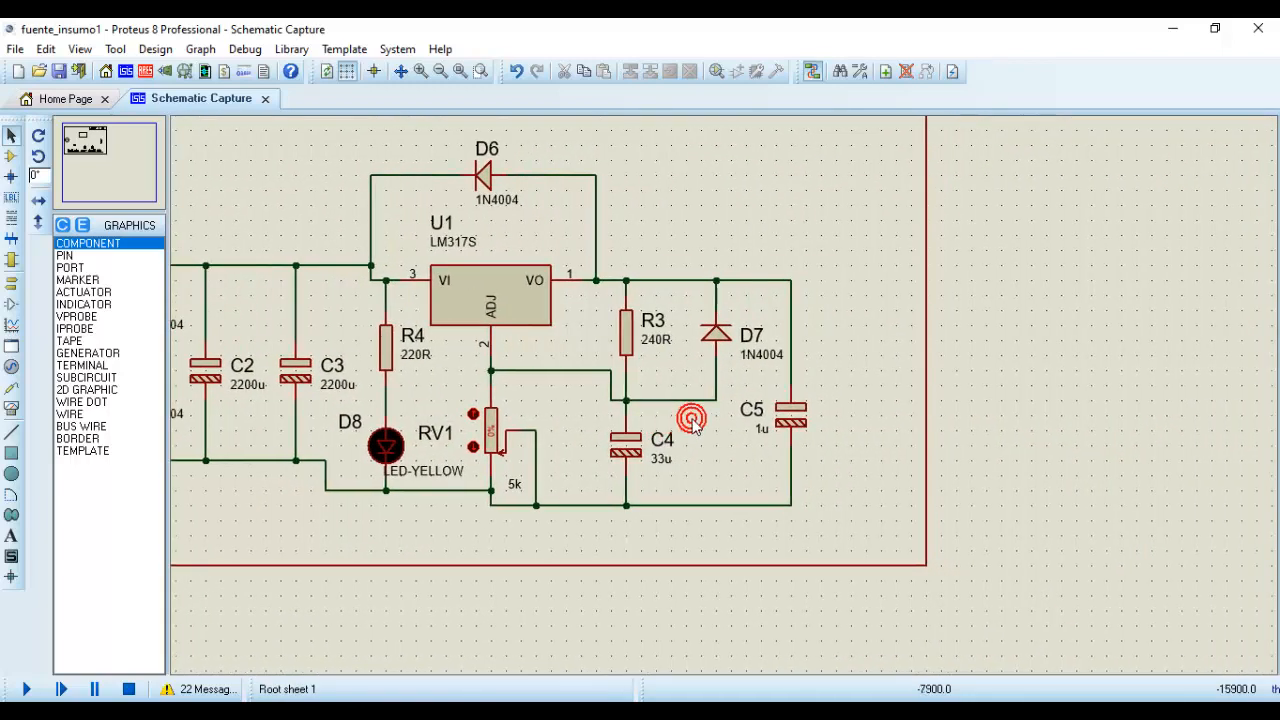
{"action": "scroll", "coordinate": [872, 445], "scroll_direction": "up", "scroll_amount": 1}
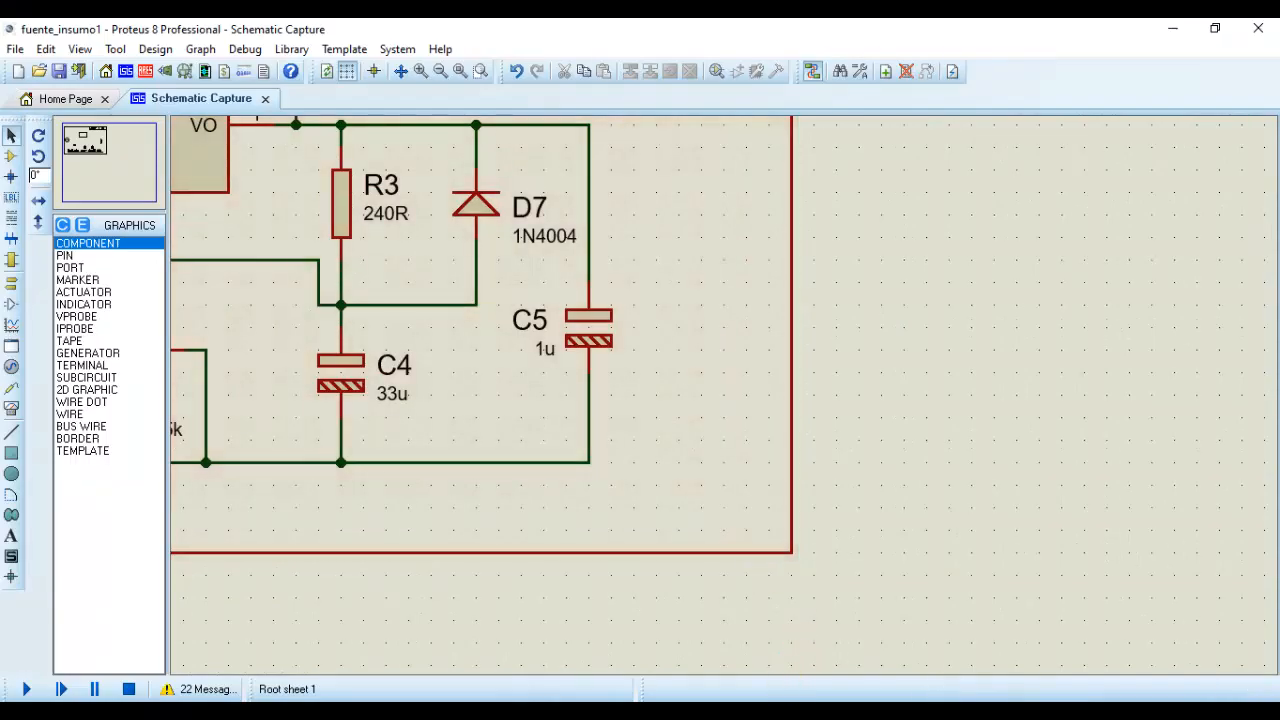
{"action": "key", "text": "alt+Tab"}
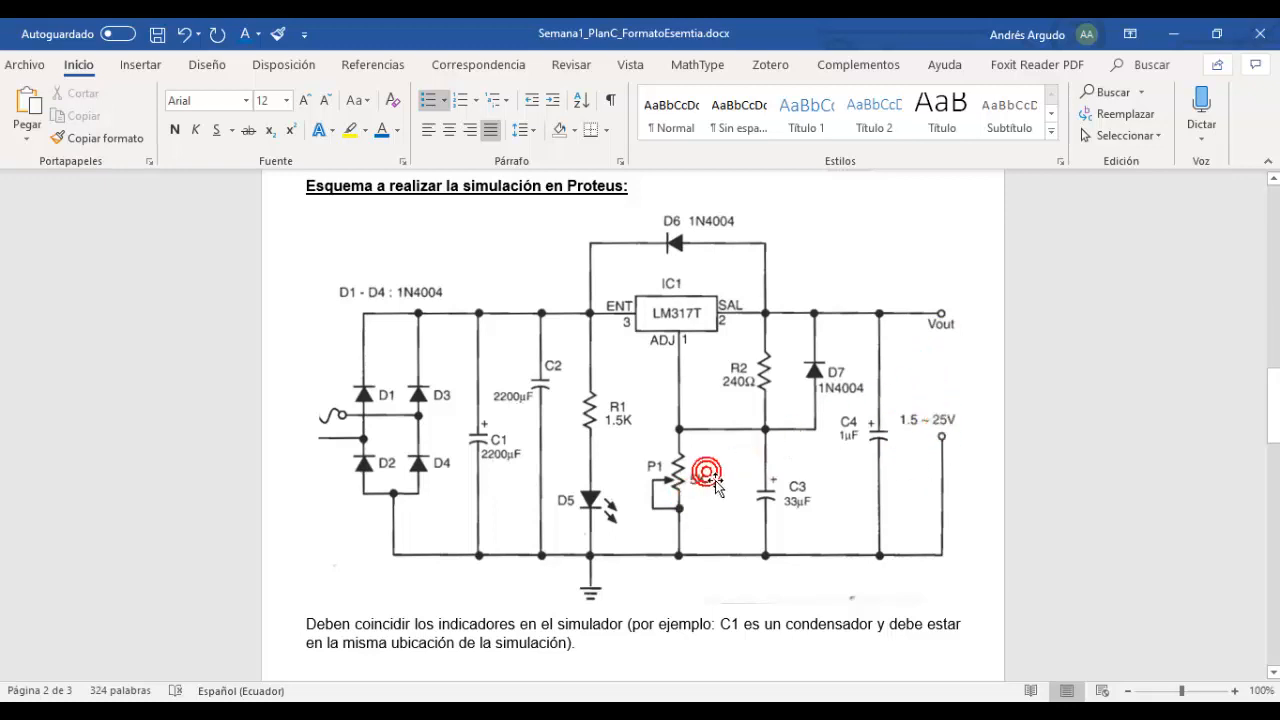
{"action": "left_click", "coordinate": [882, 710]}
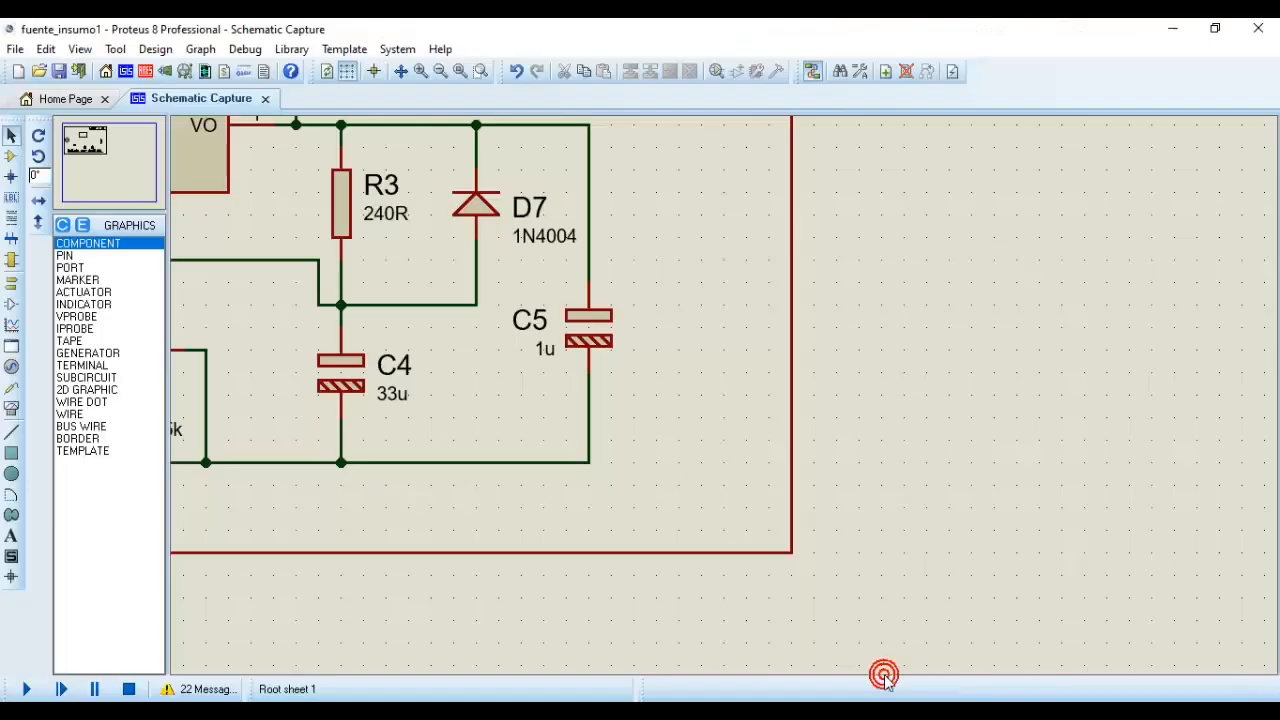
{"action": "scroll", "coordinate": [277, 210], "scroll_direction": "down", "scroll_amount": 5}
{"action": "scroll", "coordinate": [277, 283], "scroll_direction": "up", "scroll_amount": 3}
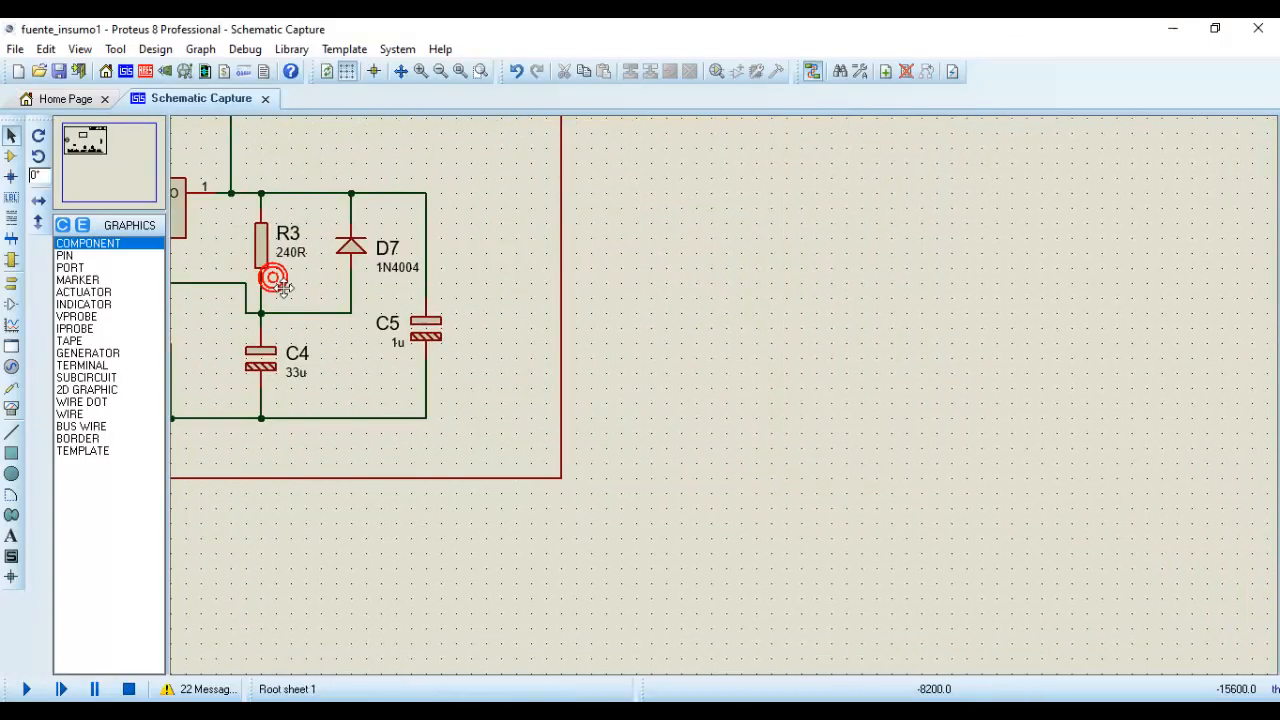
Place a DC voltmeter inside the enclosing box, beside C5 at the power supply output
{"action": "left_click", "coordinate": [10, 407]}
{"action": "left_click", "coordinate": [115, 243]}
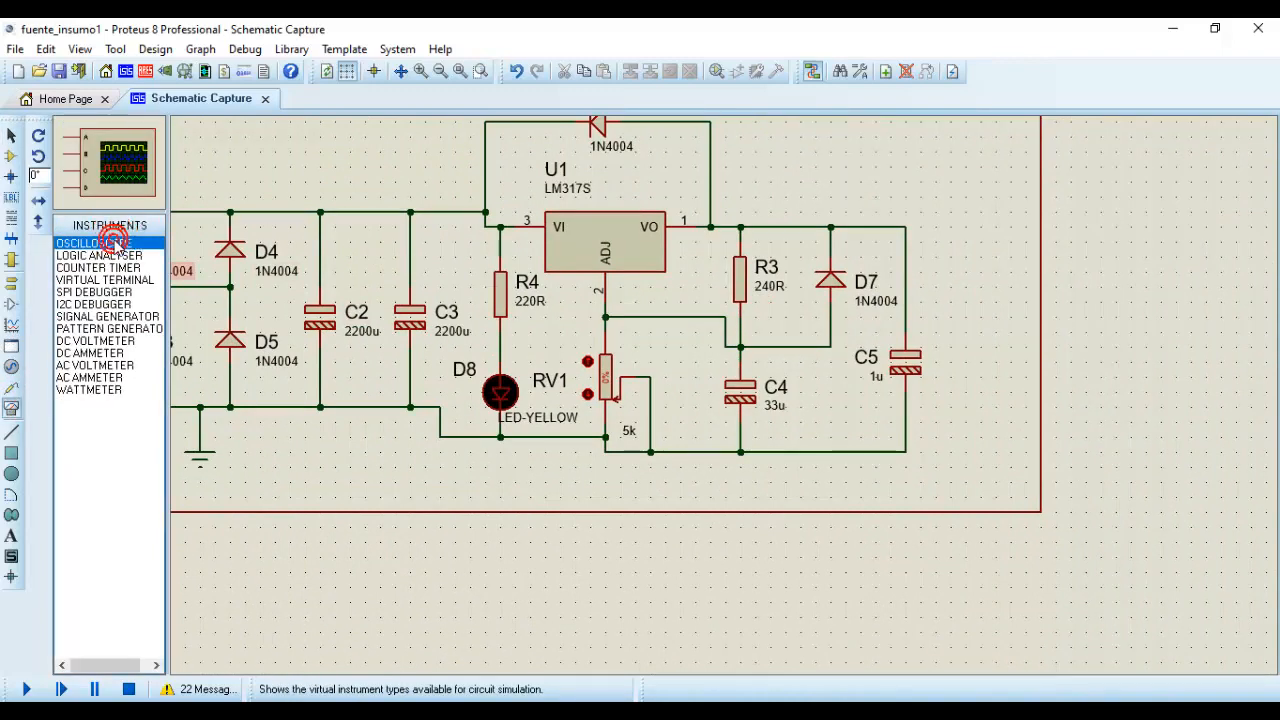
{"action": "left_click", "coordinate": [78, 343]}
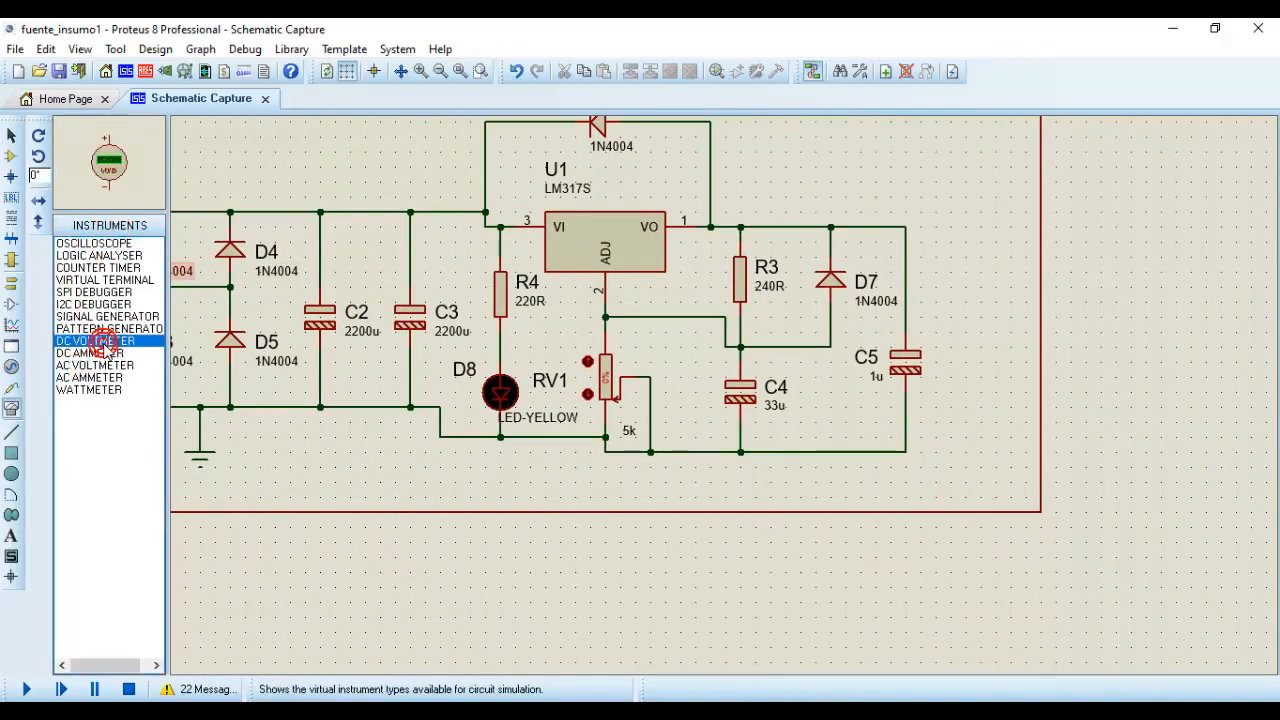
{"action": "left_click", "coordinate": [996, 335]}
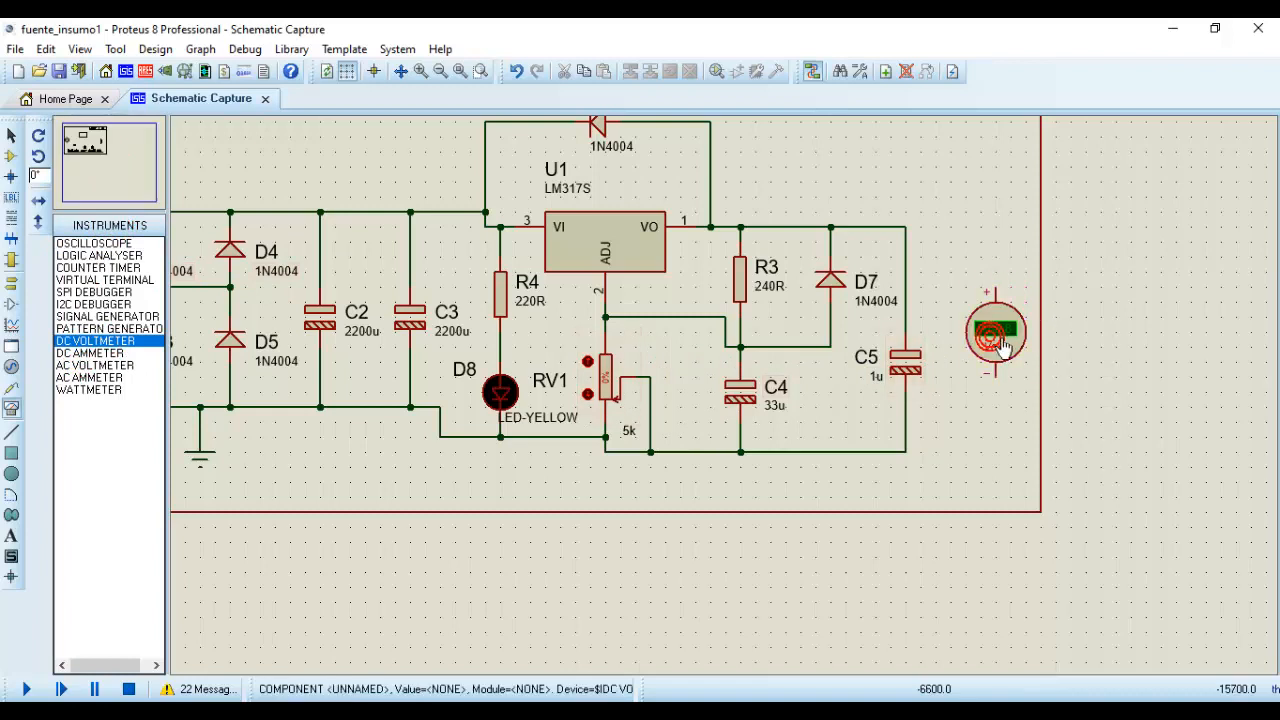
Wire the DC voltmeter's positive terminal to the LM317 output line at the upper end of C5
{"action": "scroll", "coordinate": [1006, 332], "scroll_direction": "up", "scroll_amount": 1}
{"action": "left_click", "coordinate": [720, 330]}
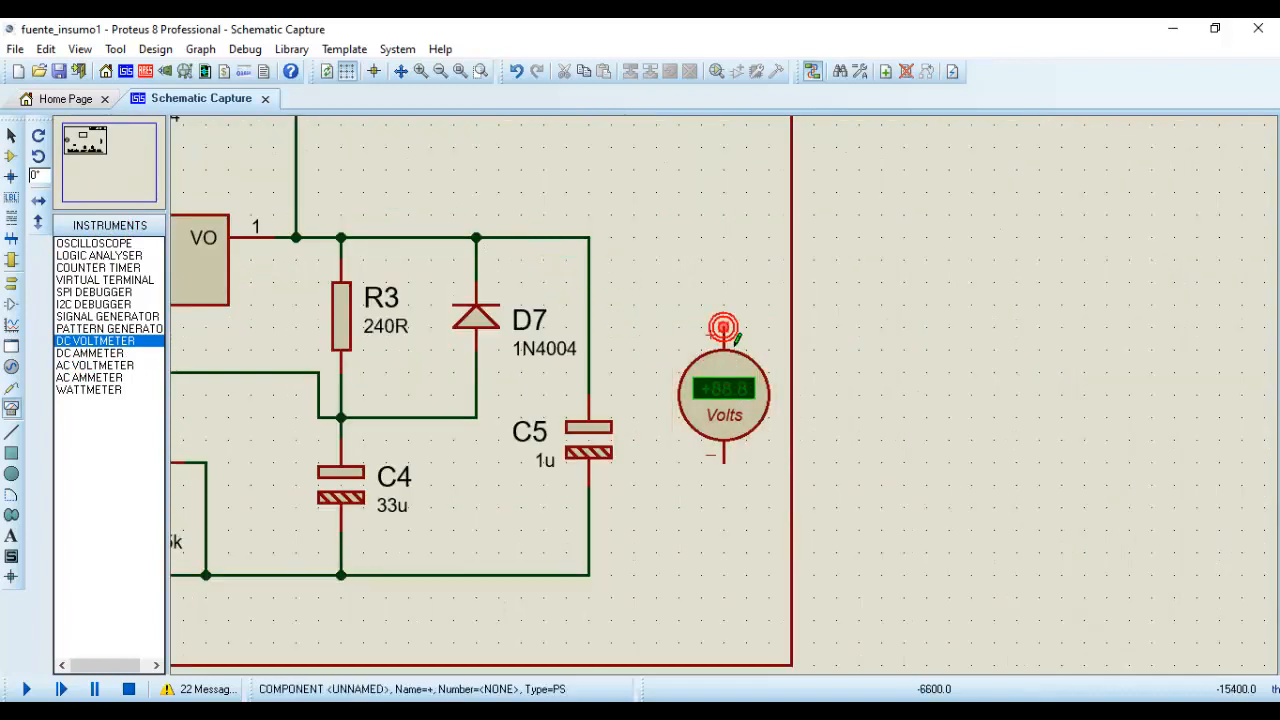
{"action": "left_click", "coordinate": [605, 238]}
{"action": "left_click", "coordinate": [593, 238]}
Wire the DC voltmeter's negative terminal to the common return line at the lower end of C5
{"action": "scroll", "coordinate": [698, 405], "scroll_direction": "down", "scroll_amount": 1}
{"action": "middle_click", "coordinate": [698, 405]}
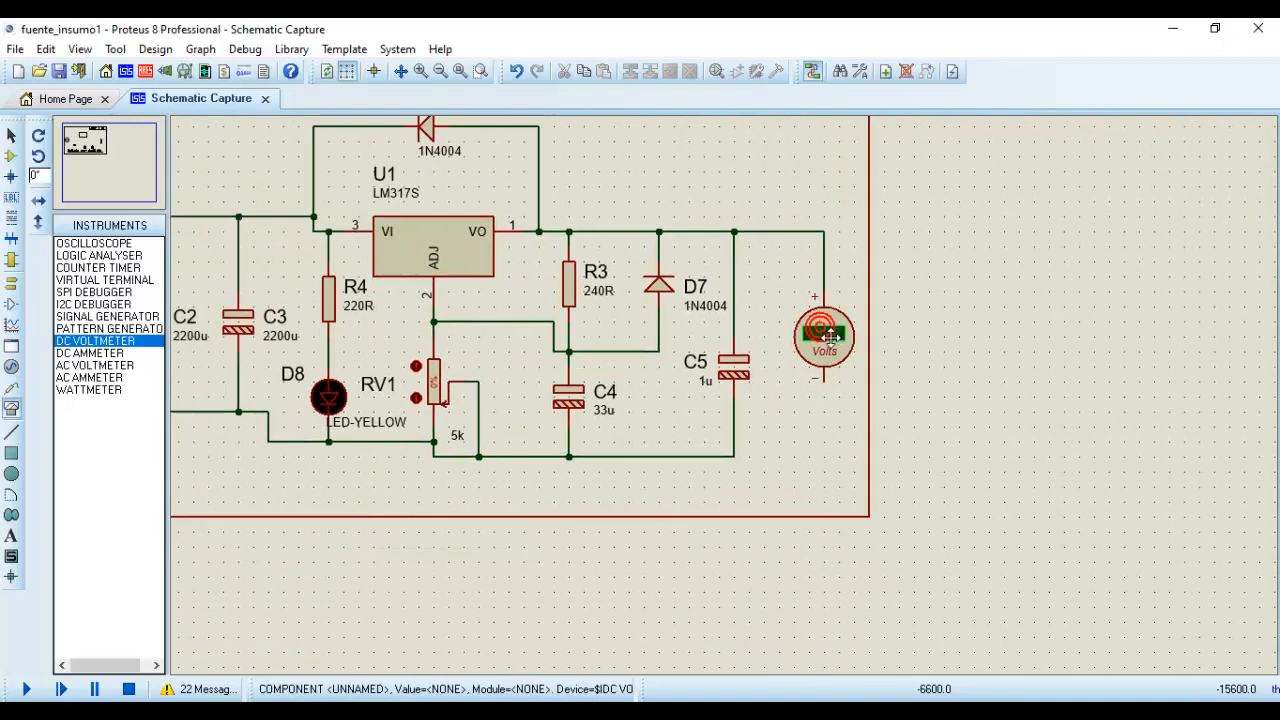
{"action": "left_click", "coordinate": [827, 328]}
{"action": "middle_click", "coordinate": [484, 403]}
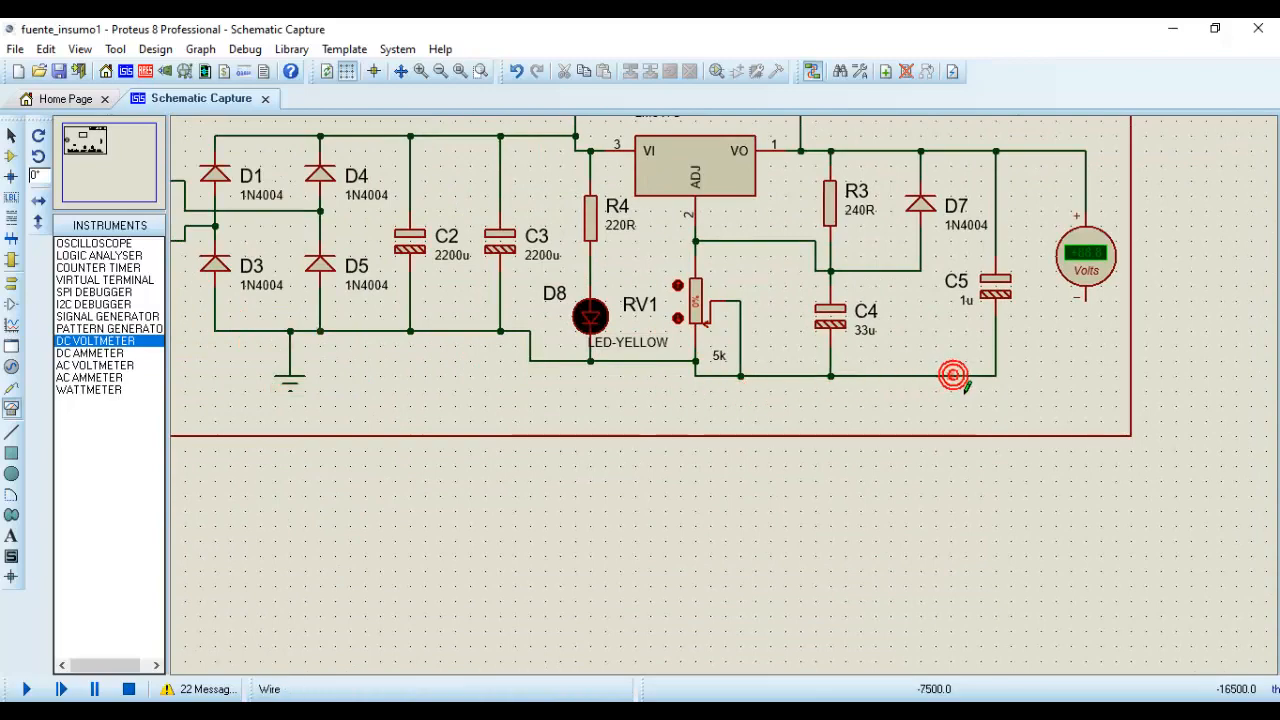
{"action": "middle_click", "coordinate": [921, 383]}
{"action": "left_click", "coordinate": [606, 411]}
{"action": "left_click", "coordinate": [770, 327]}
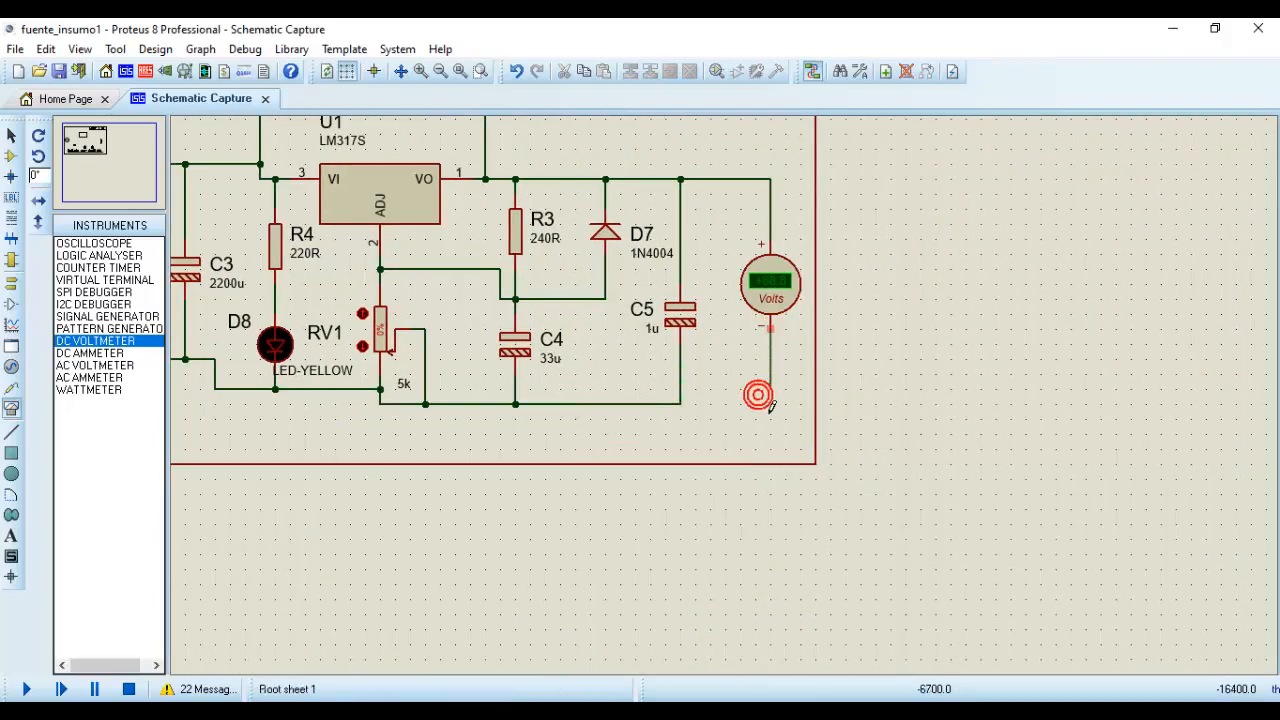
{"action": "left_click", "coordinate": [681, 401]}
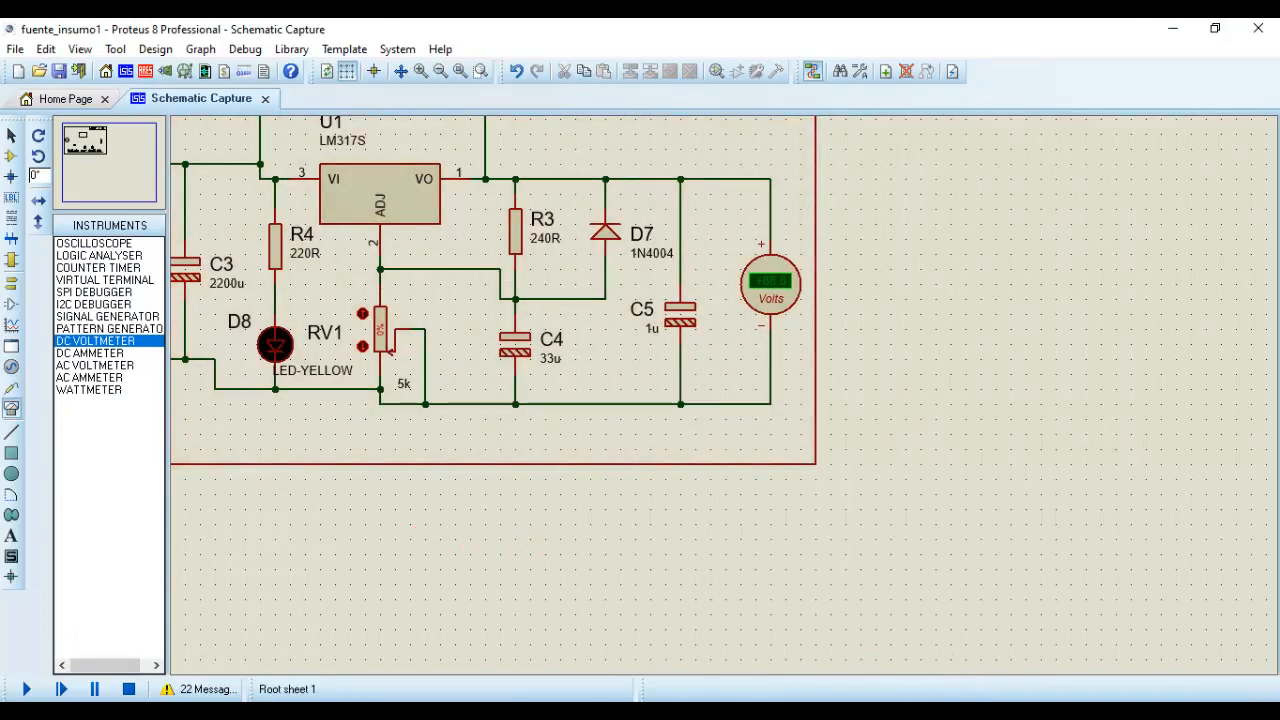
Switch to the other open Proteus window with the complete power supply schematic and run its simulation
{"action": "left_click", "coordinate": [985, 717]}
{"action": "left_click", "coordinate": [1188, 628]}
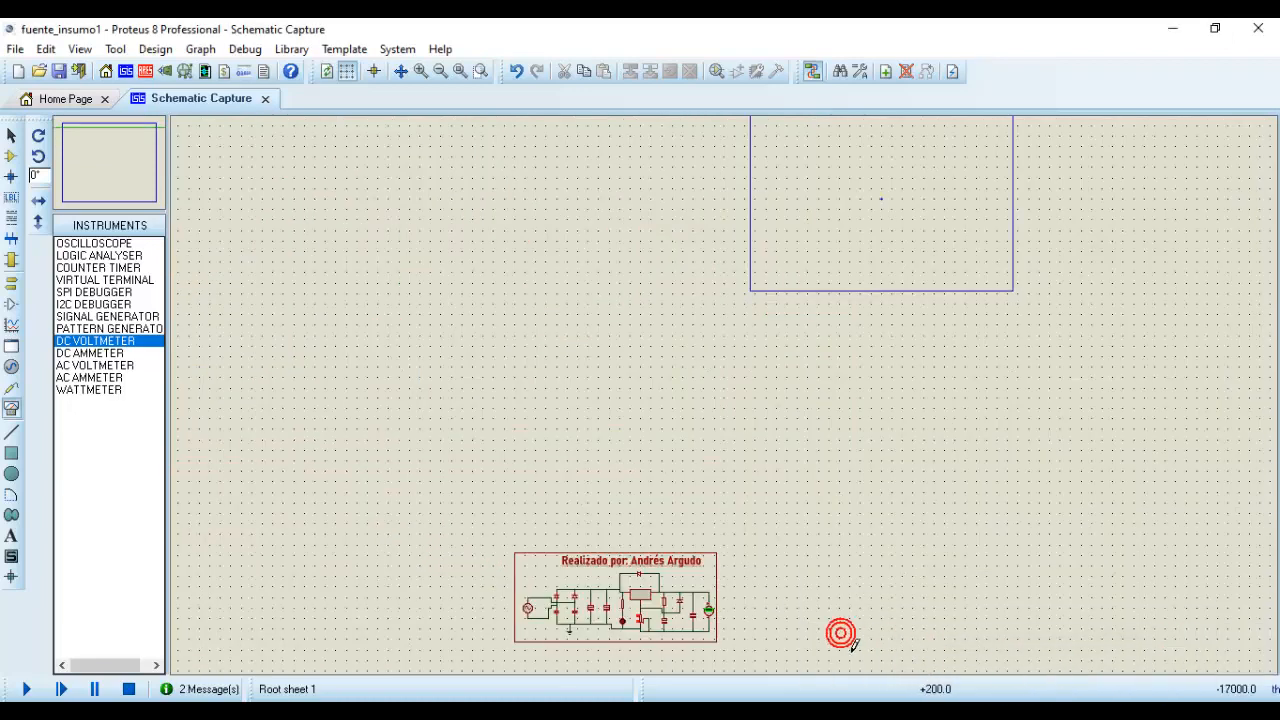
{"action": "scroll", "coordinate": [603, 608], "scroll_direction": "up", "scroll_amount": 4}
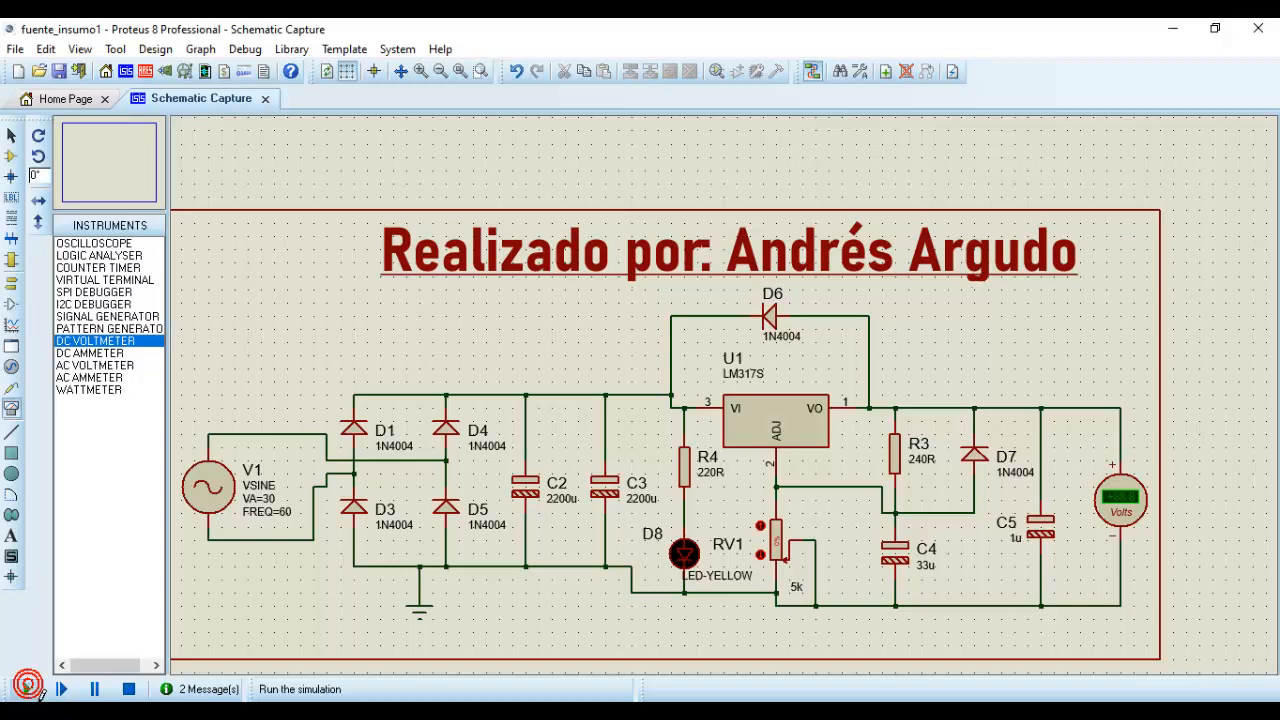
{"action": "left_click", "coordinate": [28, 687]}
Examine LED D8 and the output voltmeter's reading while the simulation runs
{"action": "scroll", "coordinate": [715, 556], "scroll_direction": "up", "scroll_amount": 1}
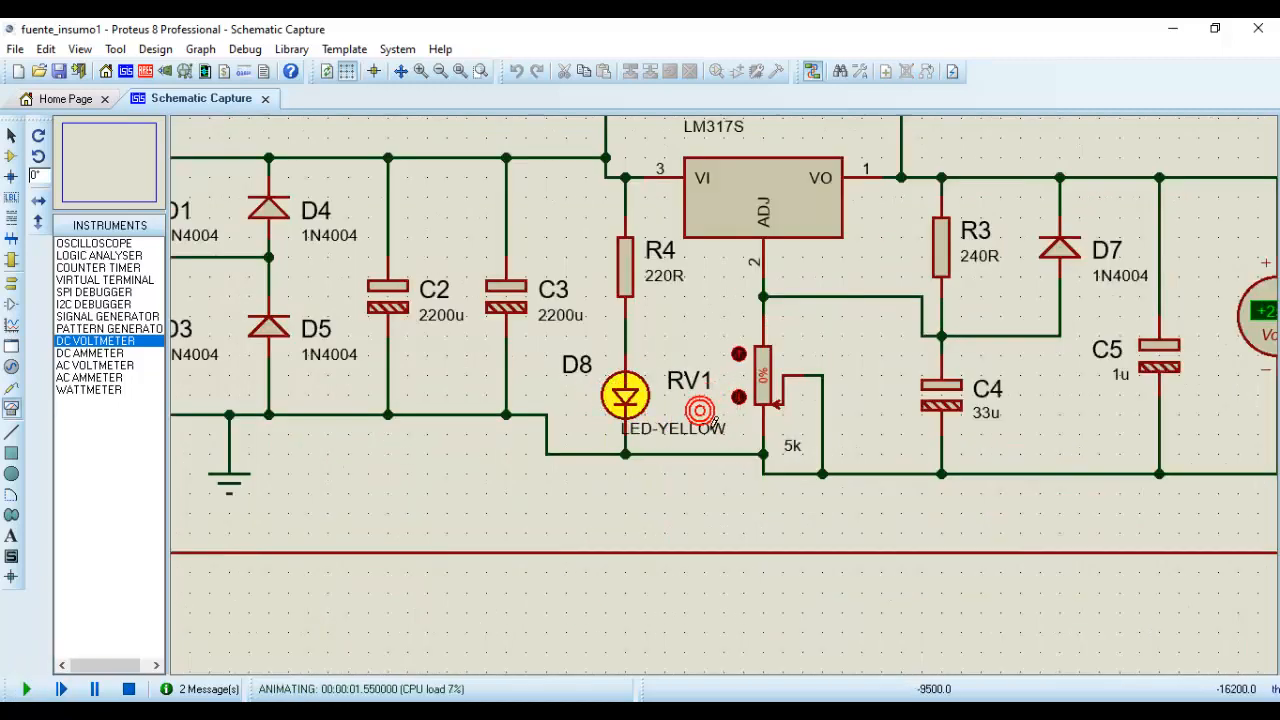
{"action": "scroll", "coordinate": [690, 340], "scroll_direction": "down", "scroll_amount": 2}
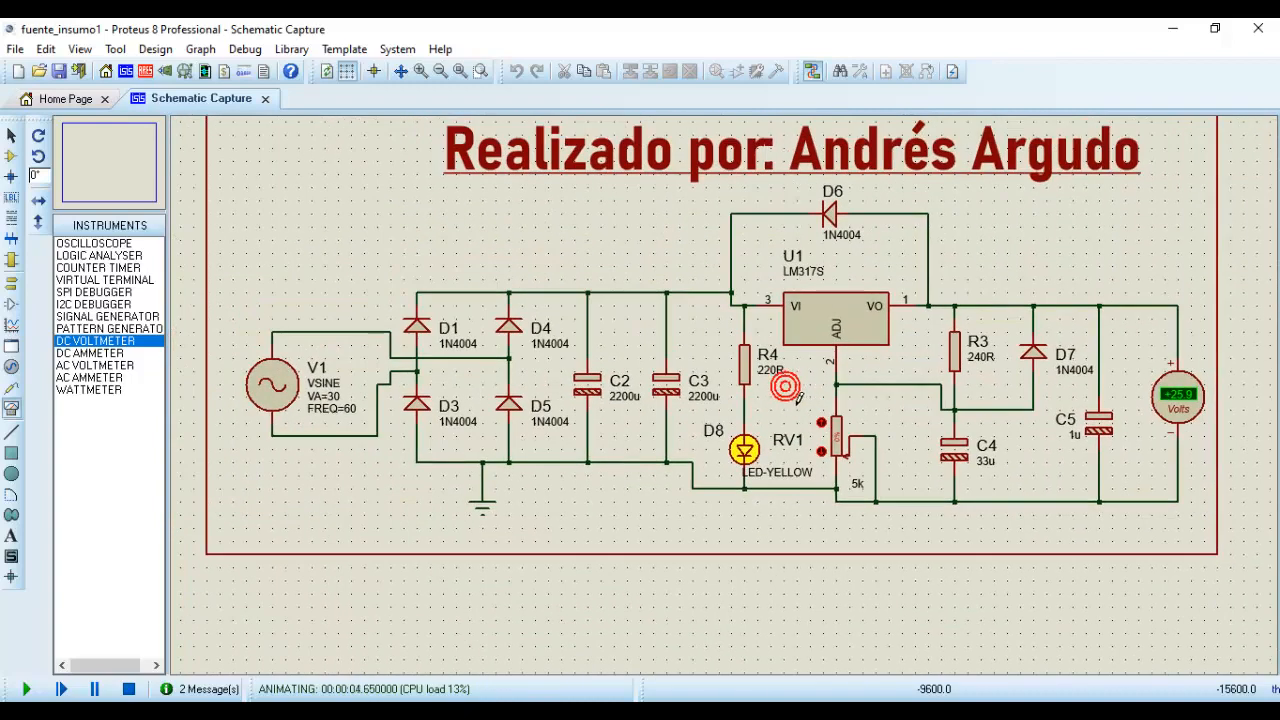
{"action": "middle_click", "coordinate": [875, 388]}
{"action": "left_click", "coordinate": [552, 398]}
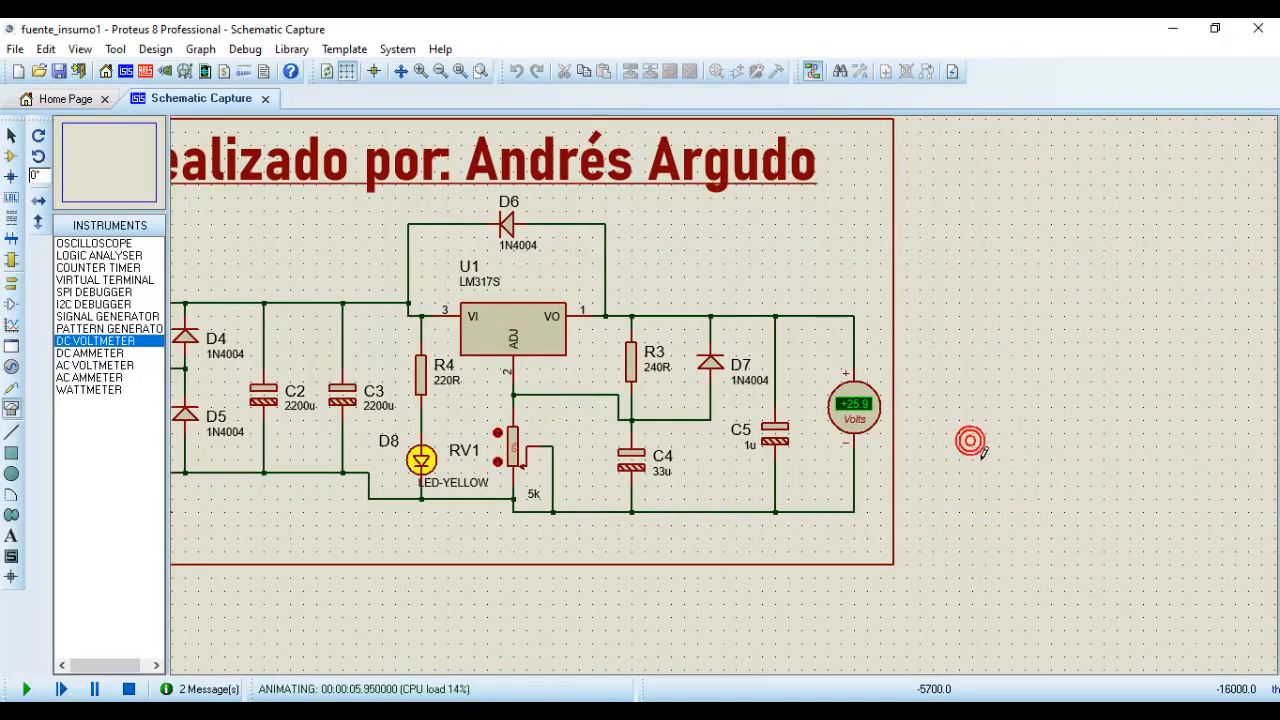
{"action": "scroll", "coordinate": [694, 400], "scroll_direction": "up", "scroll_amount": 3}
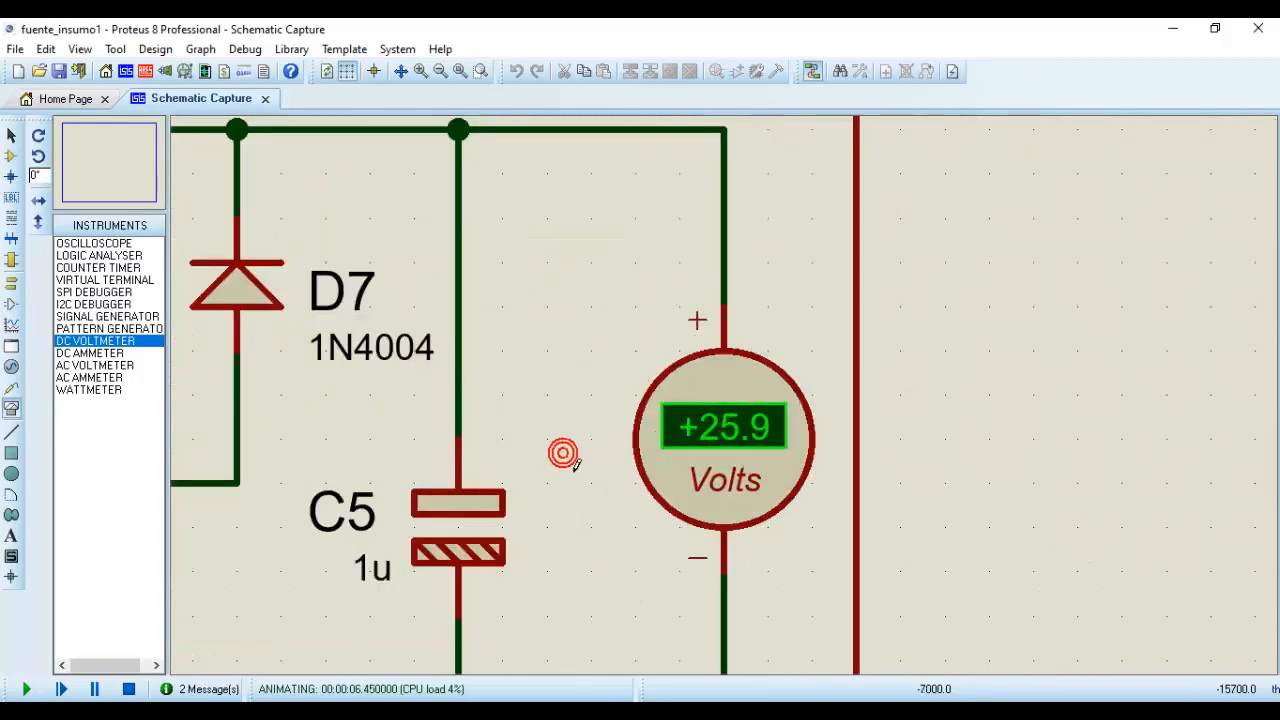
{"action": "scroll", "coordinate": [574, 468], "scroll_direction": "down", "scroll_amount": 1}
{"action": "middle_click", "coordinate": [615, 435]}
{"action": "left_click", "coordinate": [896, 368]}
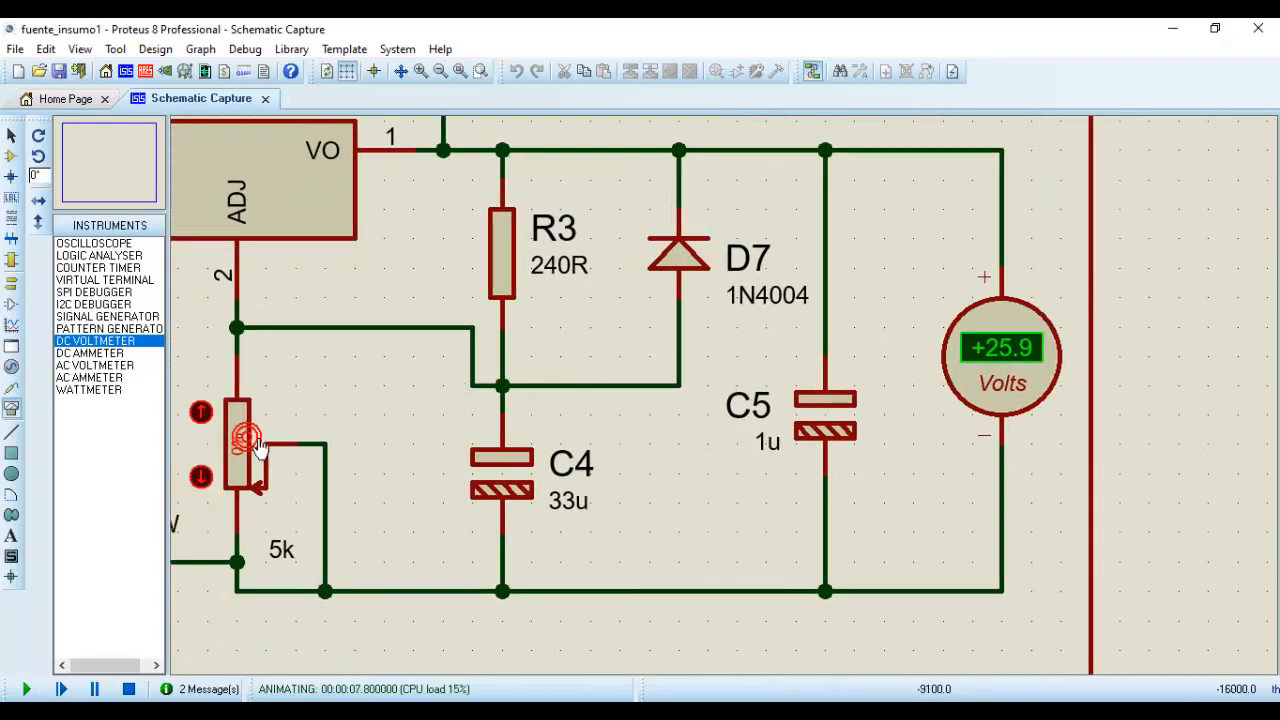
Raise potentiometer RV1 to 85% in the running simulation to lower the output voltage
{"action": "scroll", "coordinate": [258, 450], "scroll_direction": "up", "scroll_amount": 2}
{"action": "scroll", "coordinate": [586, 414], "scroll_direction": "down", "scroll_amount": 3}
{"action": "scroll", "coordinate": [544, 434], "scroll_direction": "up", "scroll_amount": 1}
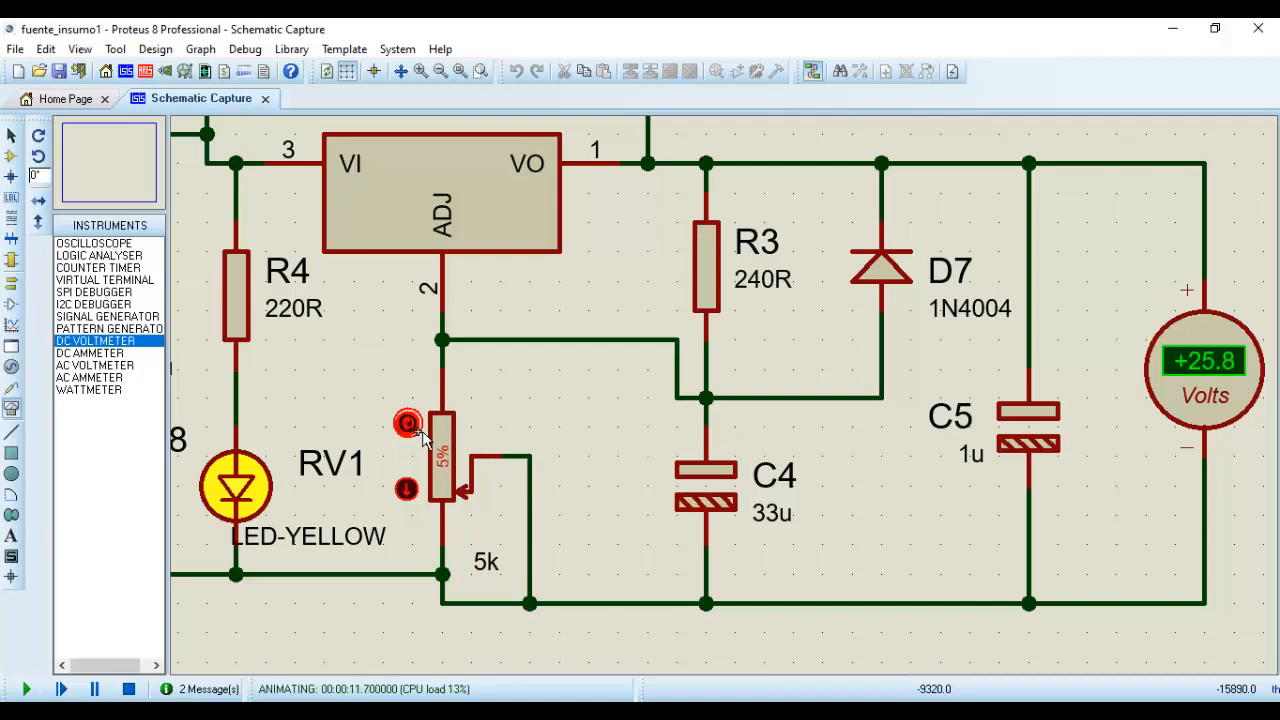
{"action": "left_click", "coordinate": [407, 424]}
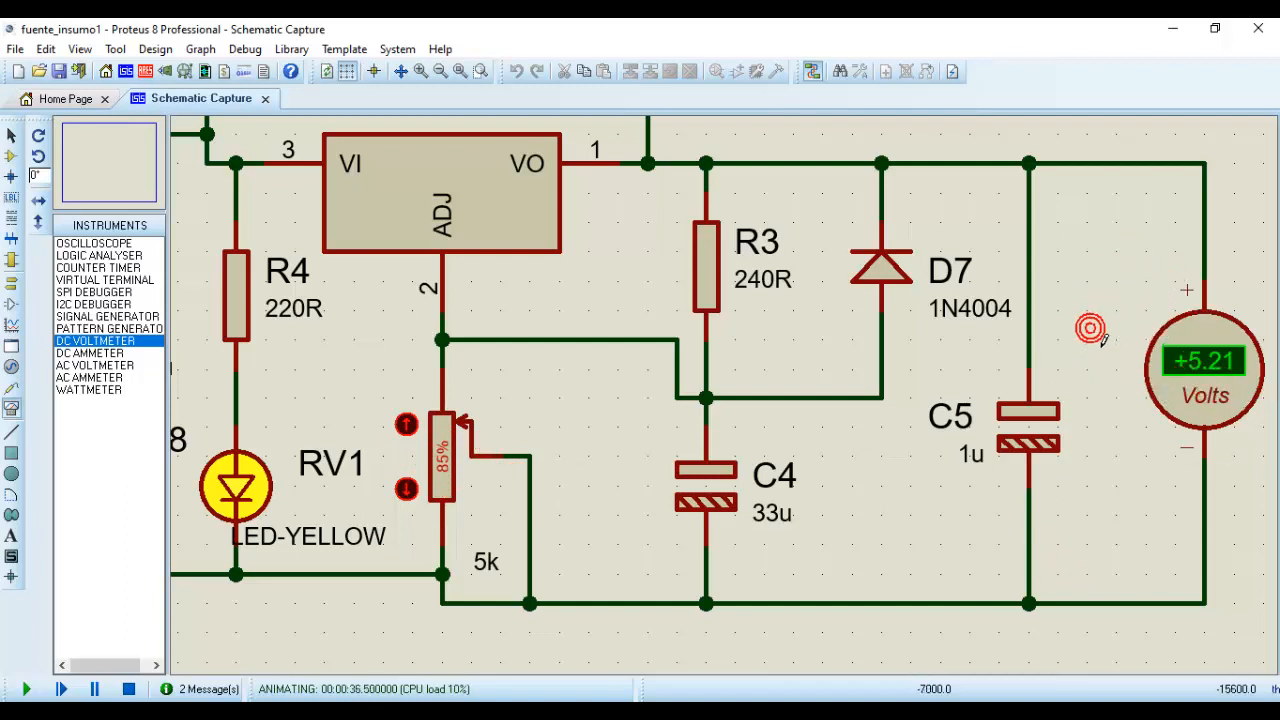
{"action": "scroll", "coordinate": [1089, 330], "scroll_direction": "down", "scroll_amount": 3}
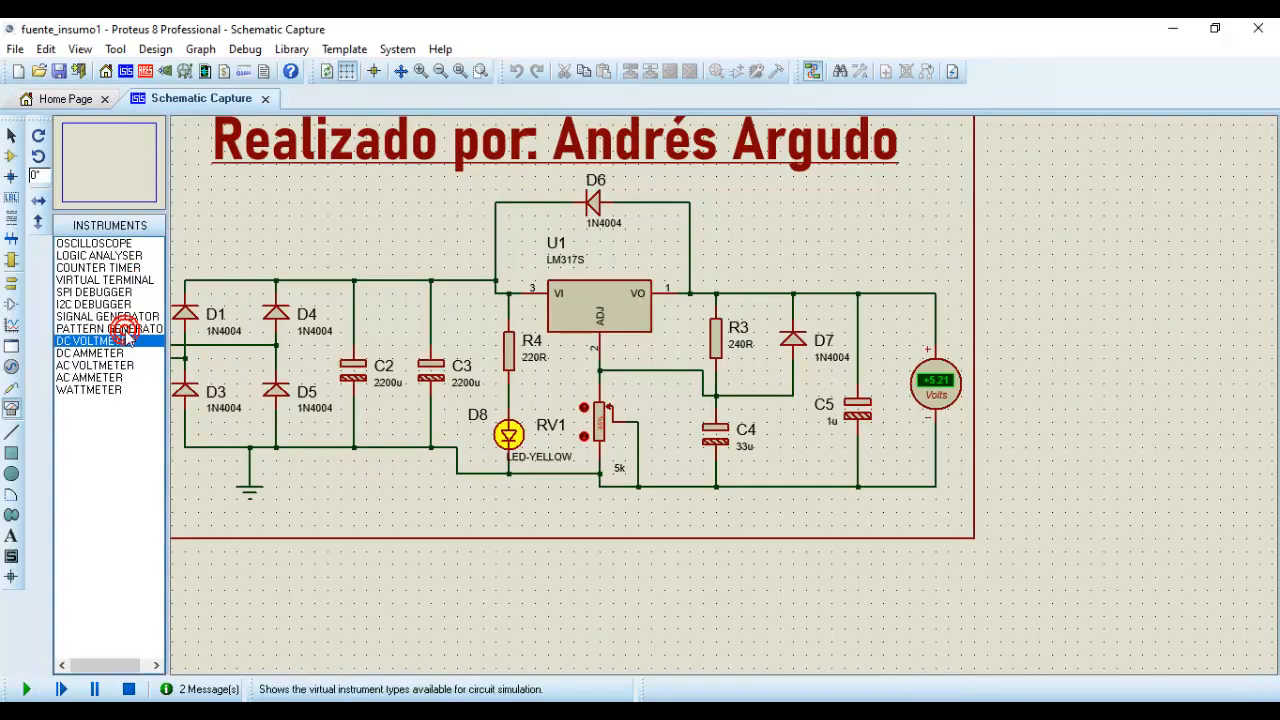
Raise potentiometer RV1 further, past 93%, and check the output voltmeter and the whole running circuit
{"action": "scroll", "coordinate": [926, 420], "scroll_direction": "up", "scroll_amount": 2}
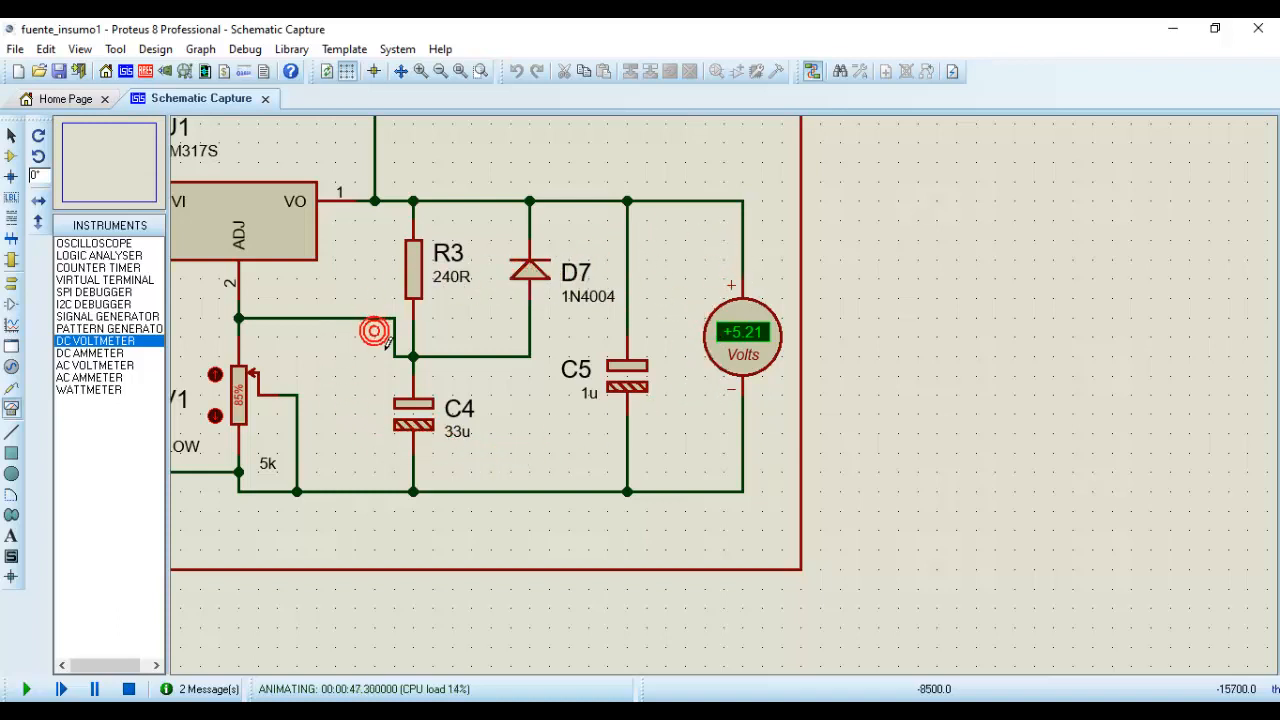
{"action": "middle_click", "coordinate": [505, 405]}
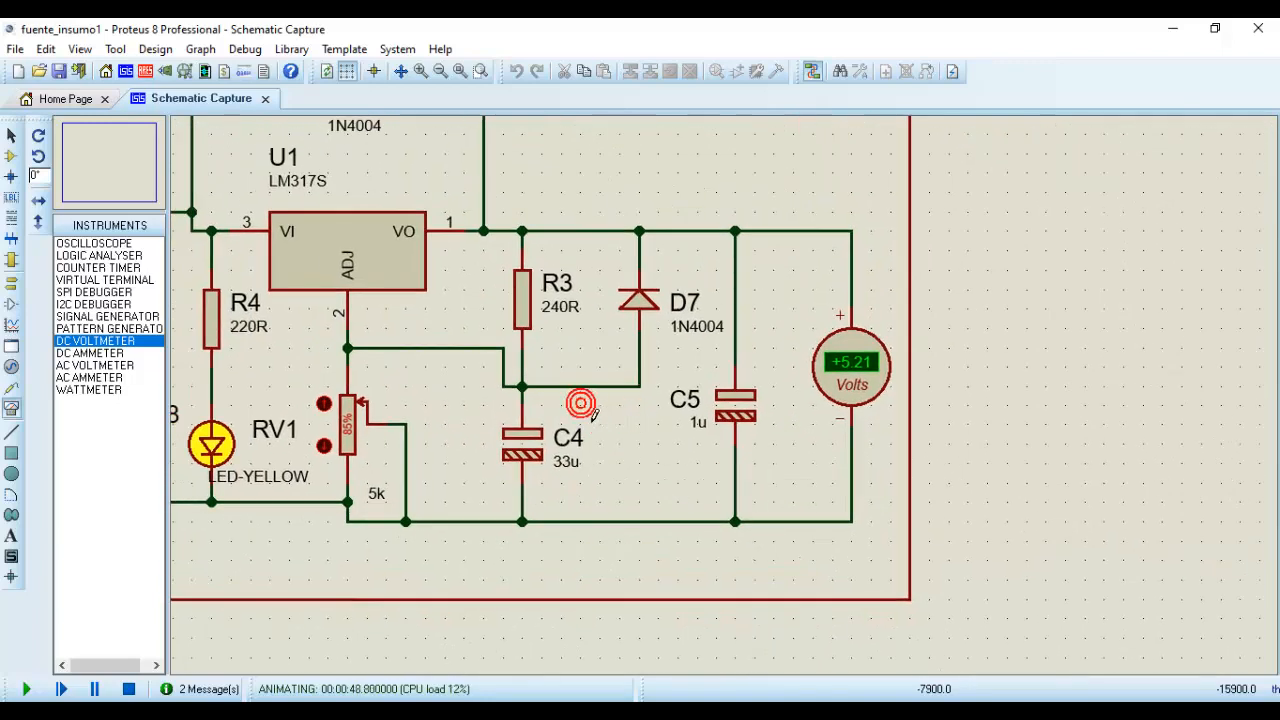
{"action": "scroll", "coordinate": [355, 408], "scroll_direction": "up", "scroll_amount": 1}
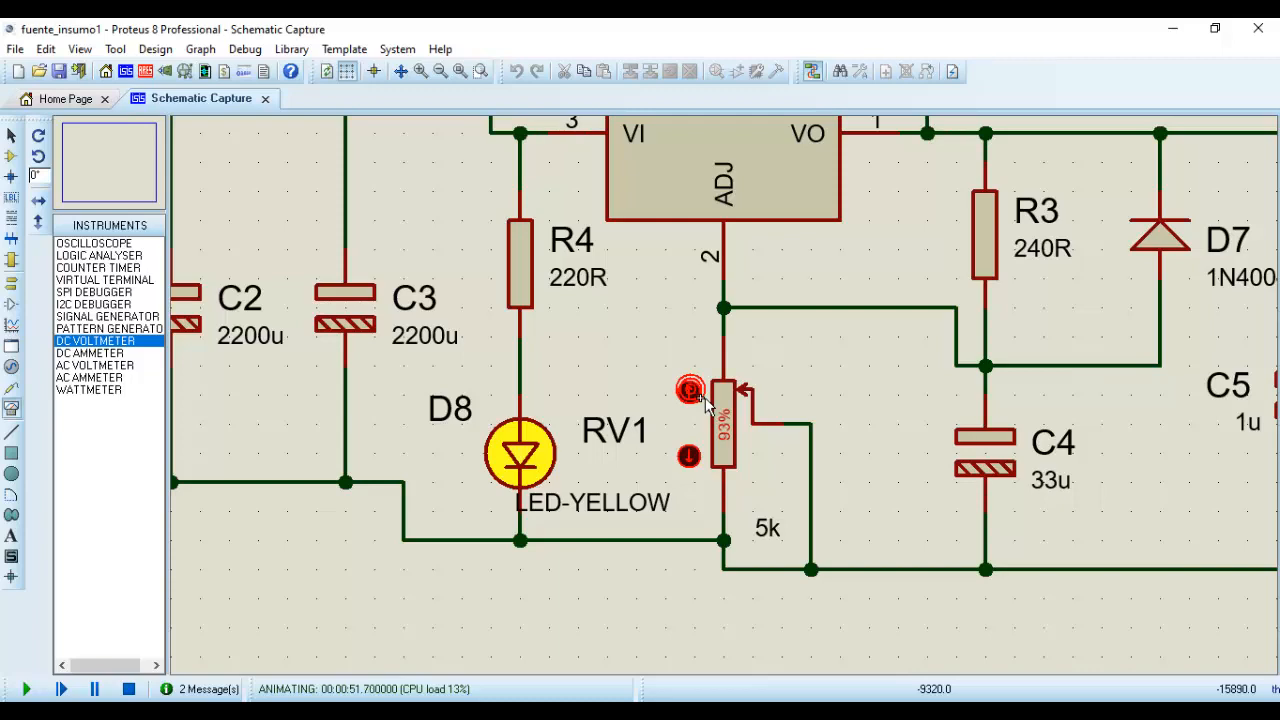
{"action": "middle_click", "coordinate": [1132, 468]}
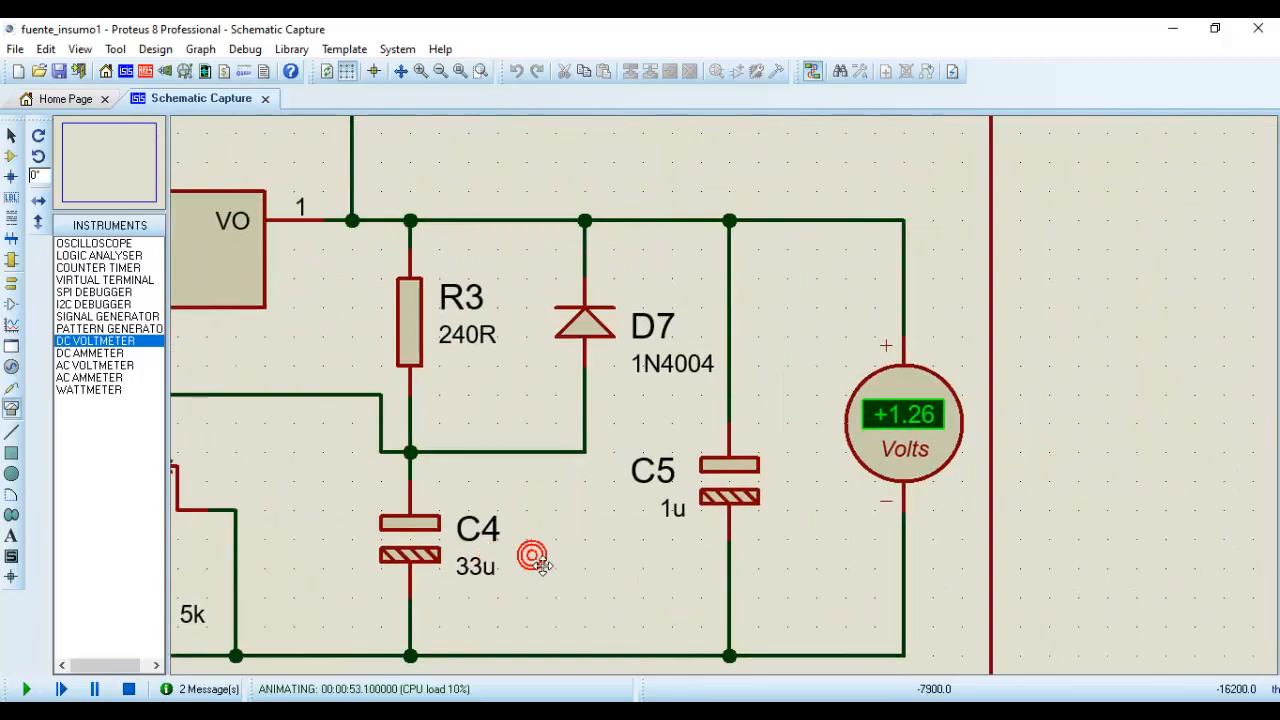
{"action": "left_click", "coordinate": [532, 557]}
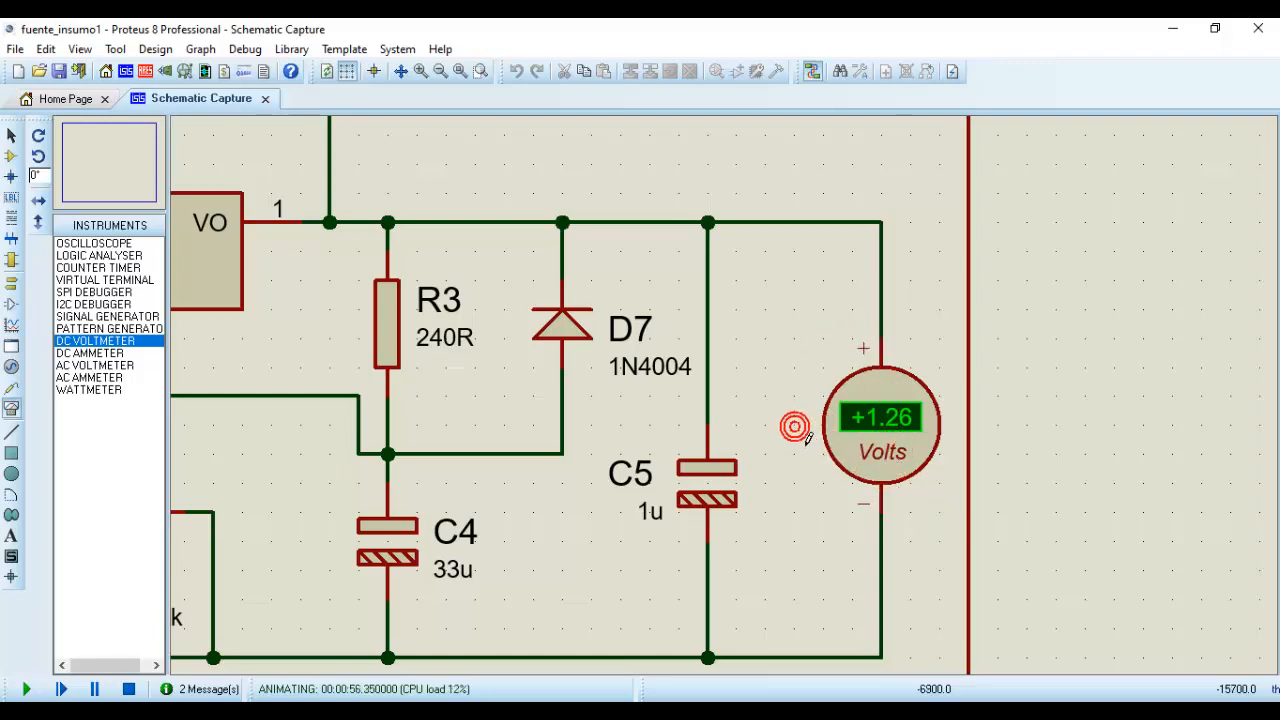
{"action": "scroll", "coordinate": [794, 449], "scroll_direction": "down", "scroll_amount": 1}
{"action": "scroll", "coordinate": [880, 650], "scroll_direction": "down", "scroll_amount": 2}
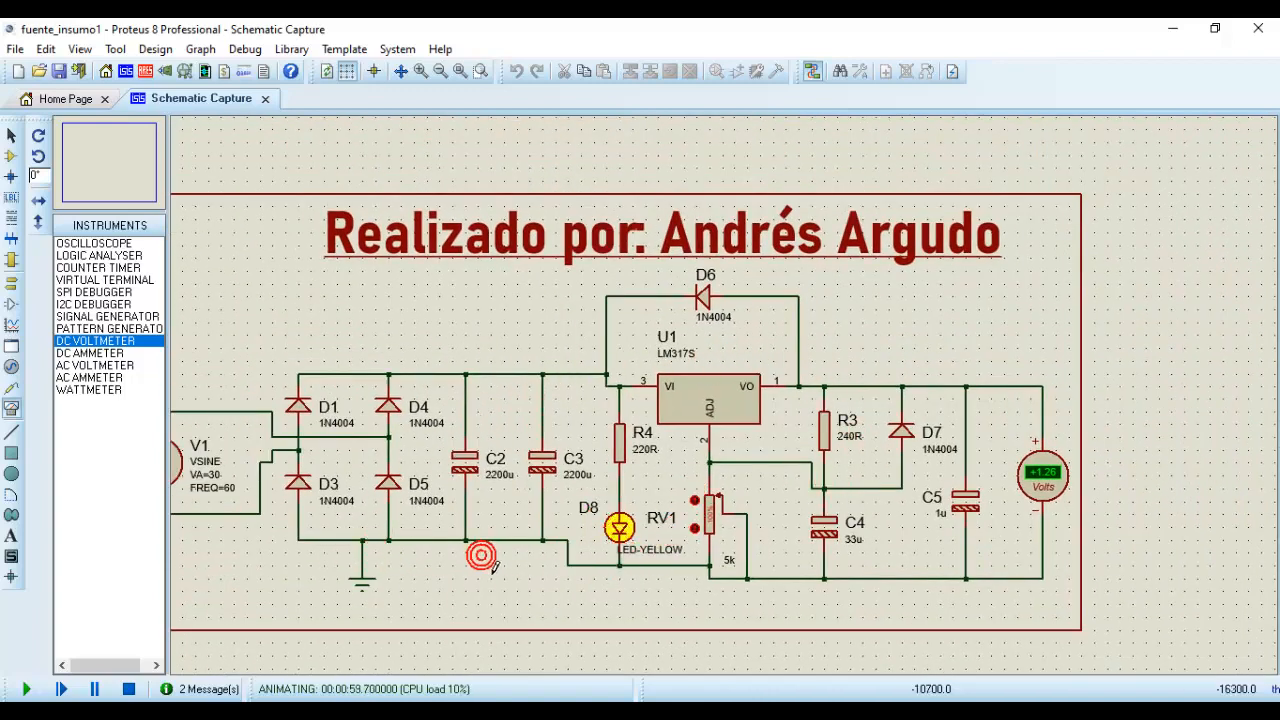
{"action": "middle_click", "coordinate": [767, 519]}
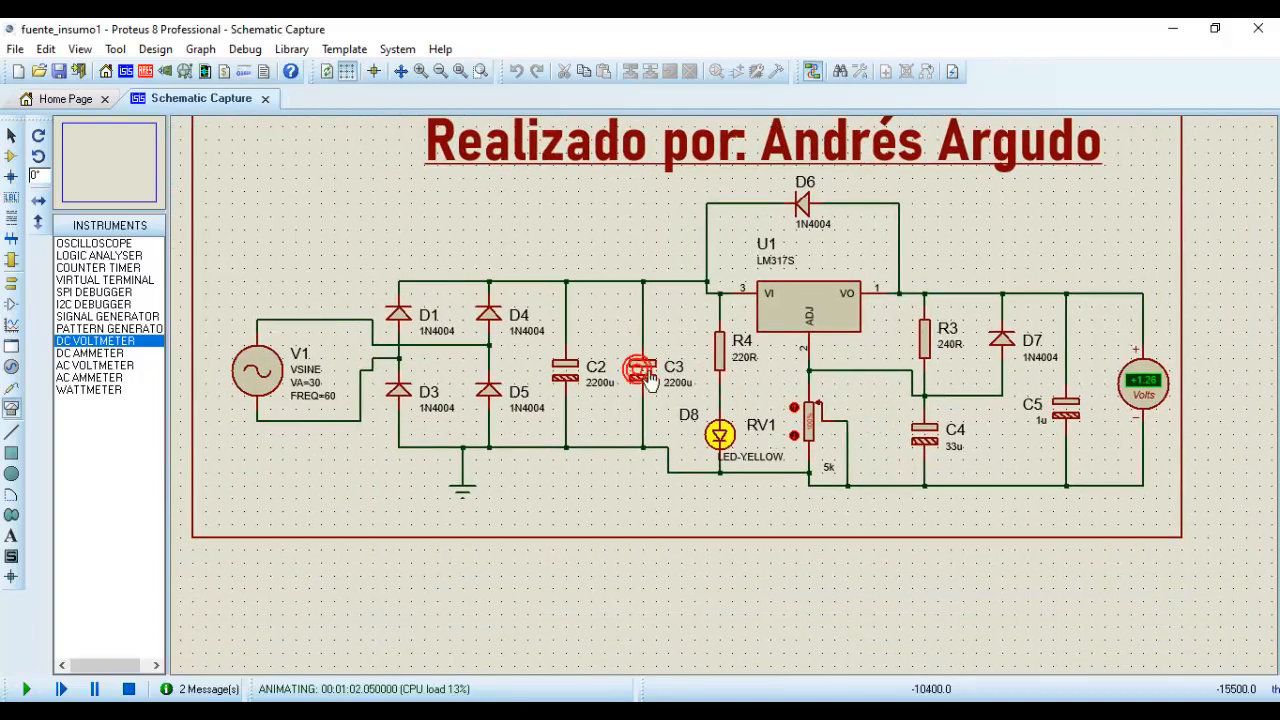